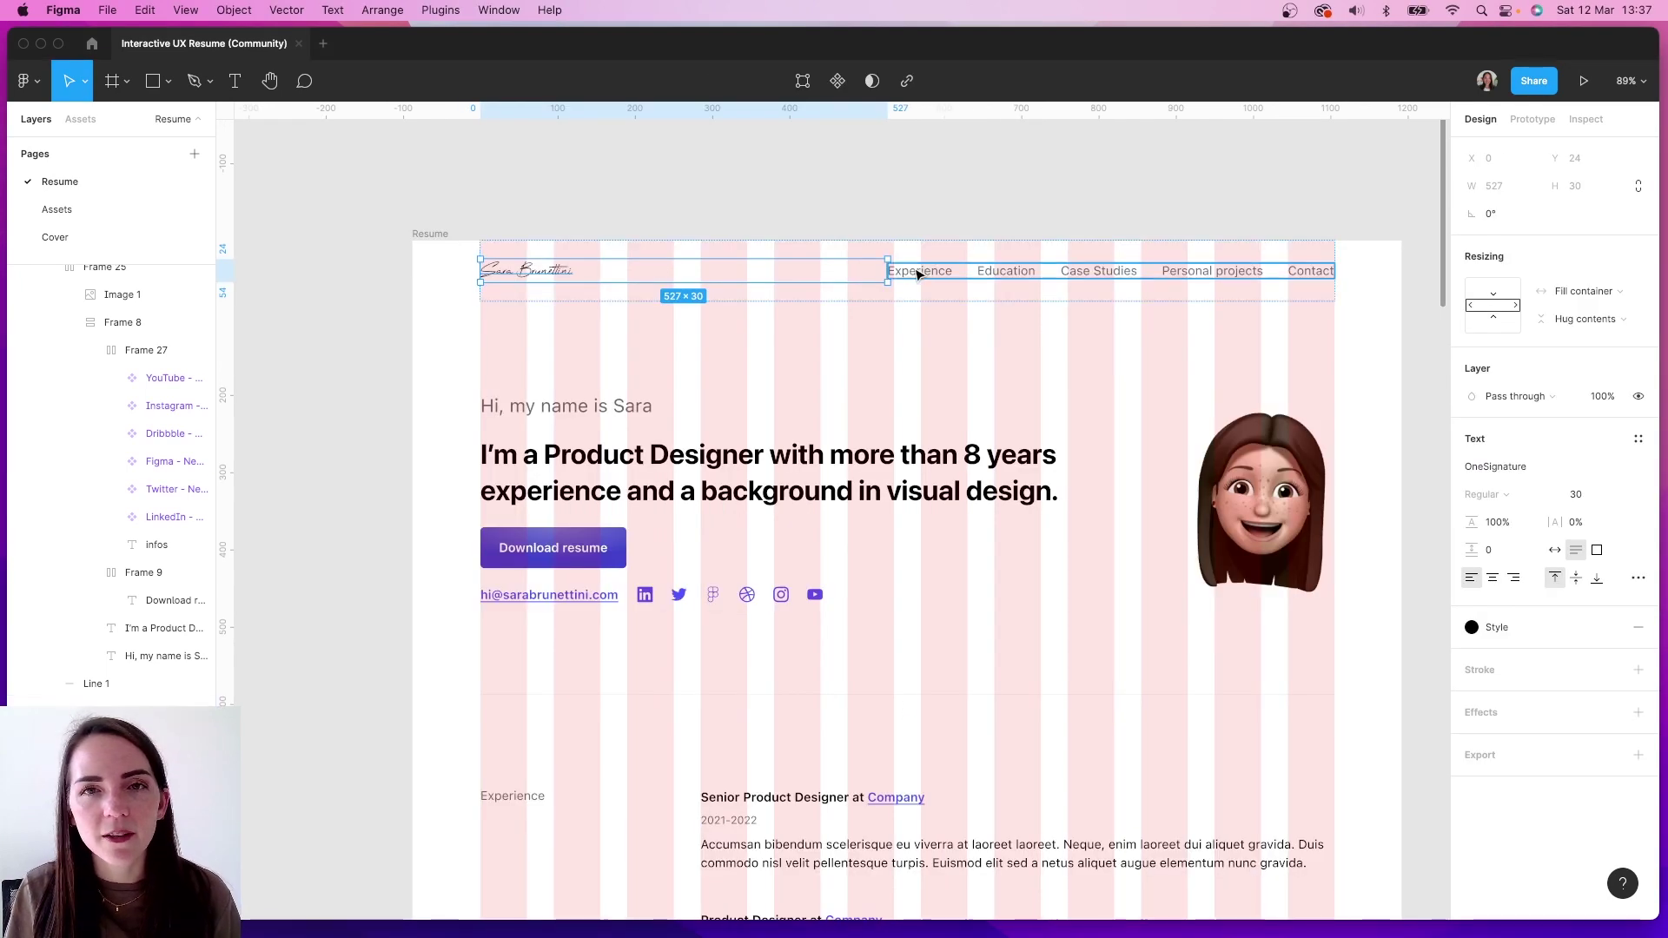
Inspect the Figma resume's hero, main, Experience, Education, Case Studies and What people say frames.
{"action": "scroll", "coordinate": [1054, 486], "scroll_direction": "down", "scroll_amount": 1}
{"action": "left_click", "coordinate": [1023, 423]}
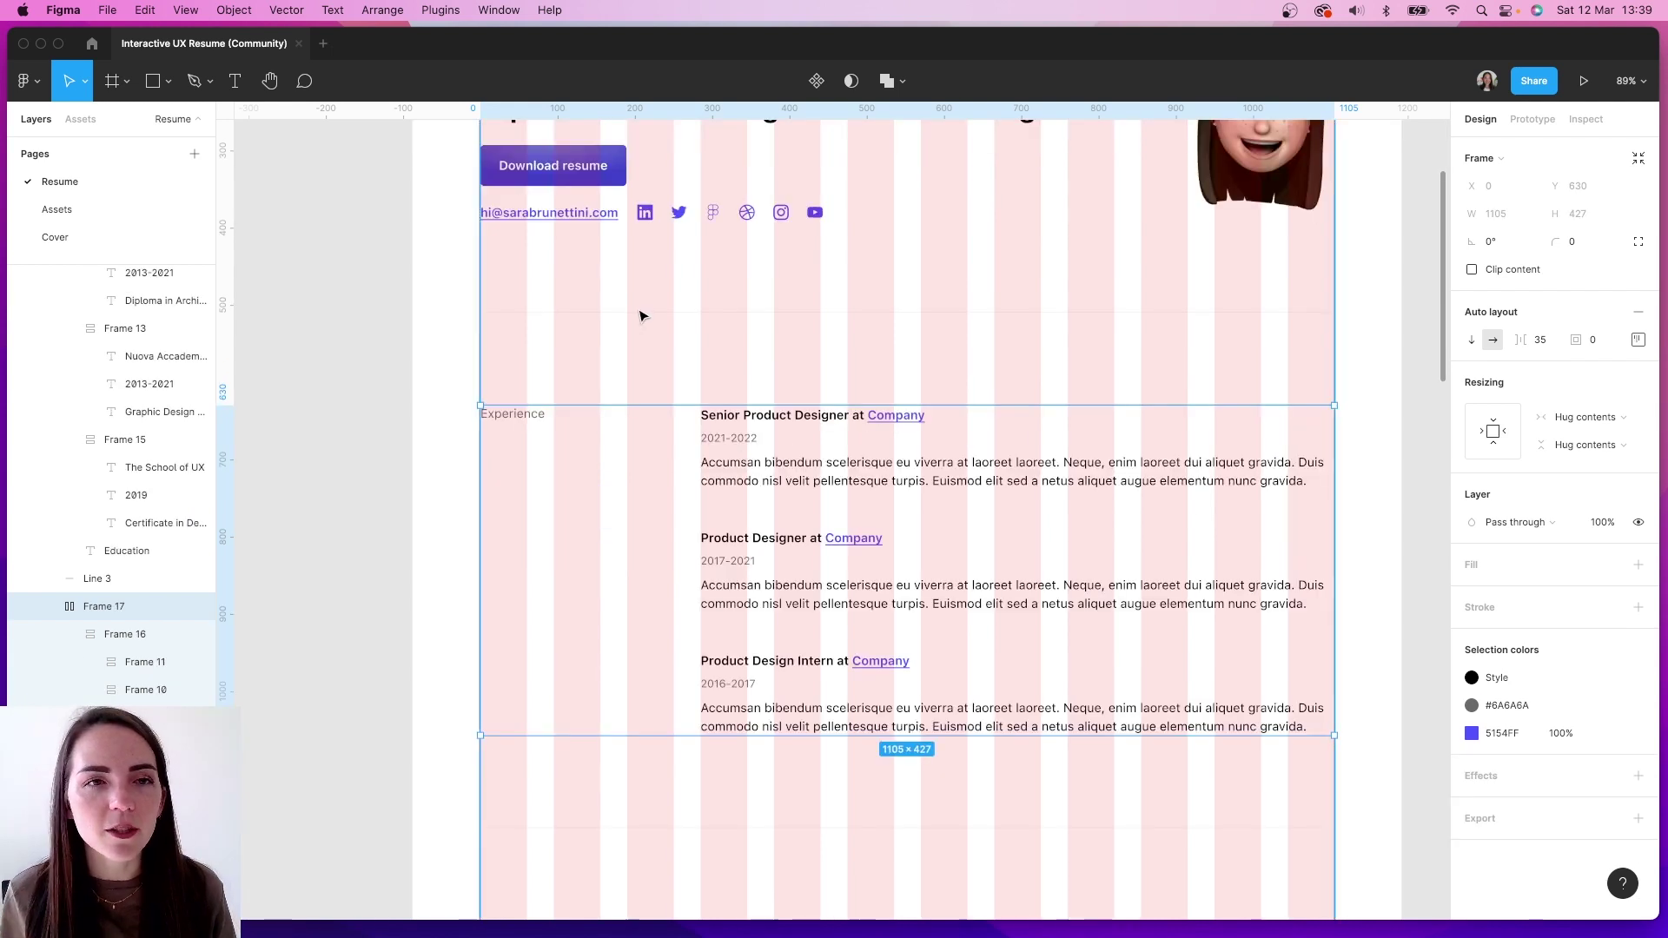
{"action": "left_click", "coordinate": [643, 328]}
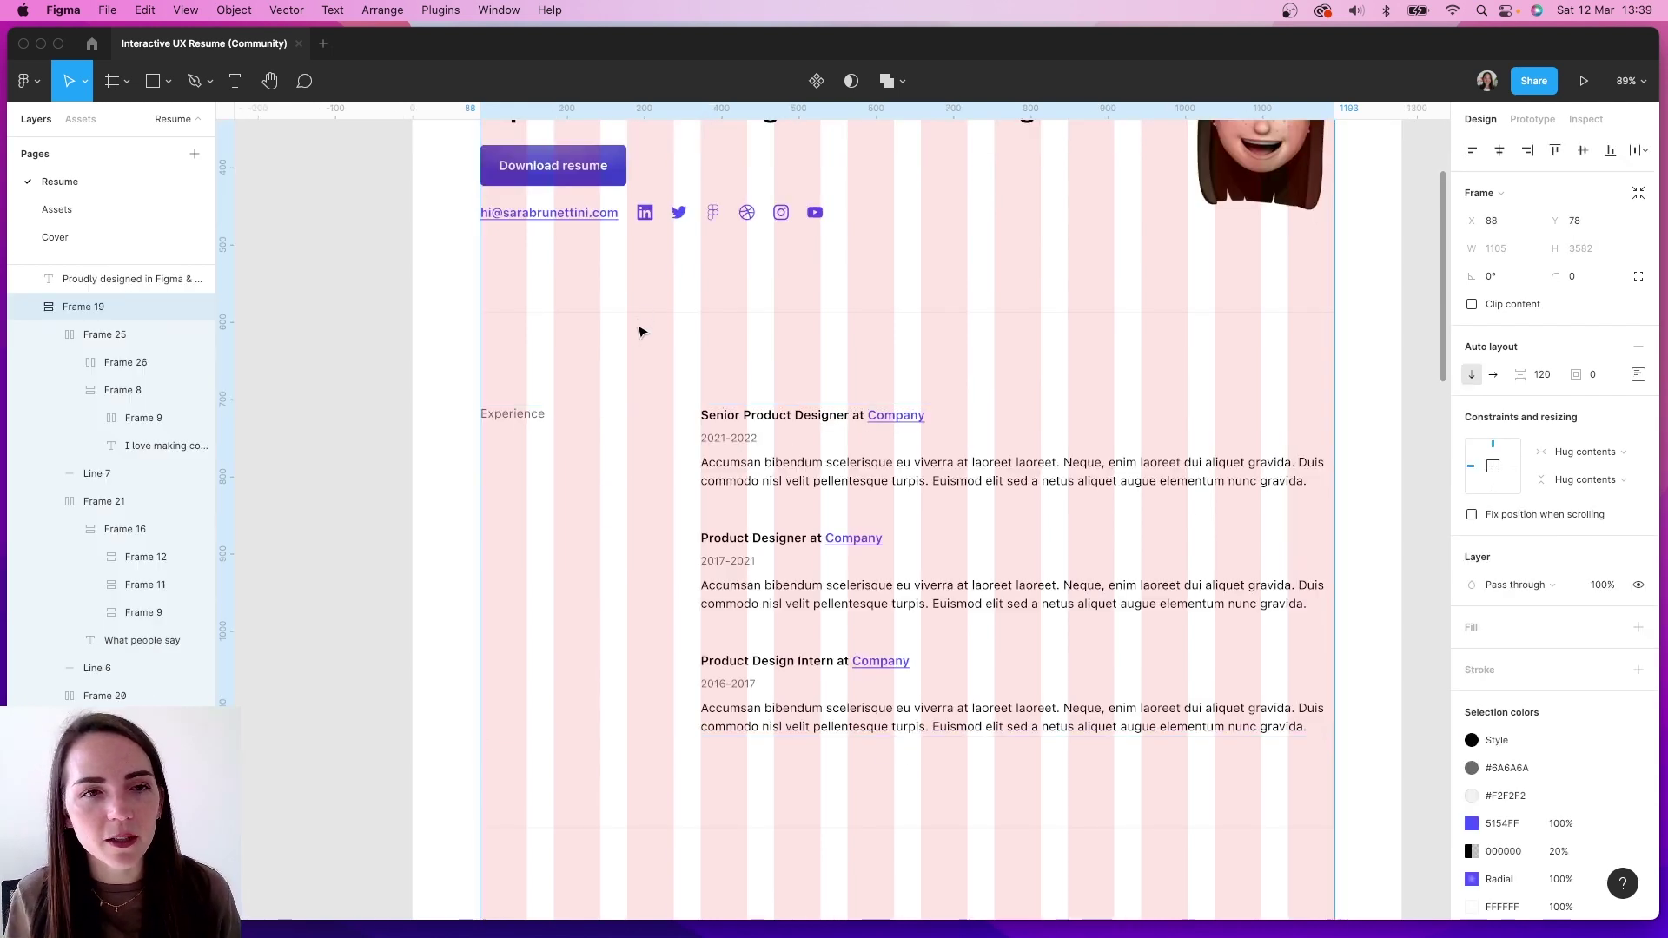
{"action": "left_click", "coordinate": [753, 487]}
{"action": "key", "text": "Escape"}
{"action": "scroll", "coordinate": [756, 487], "scroll_direction": "down", "scroll_amount": 6}
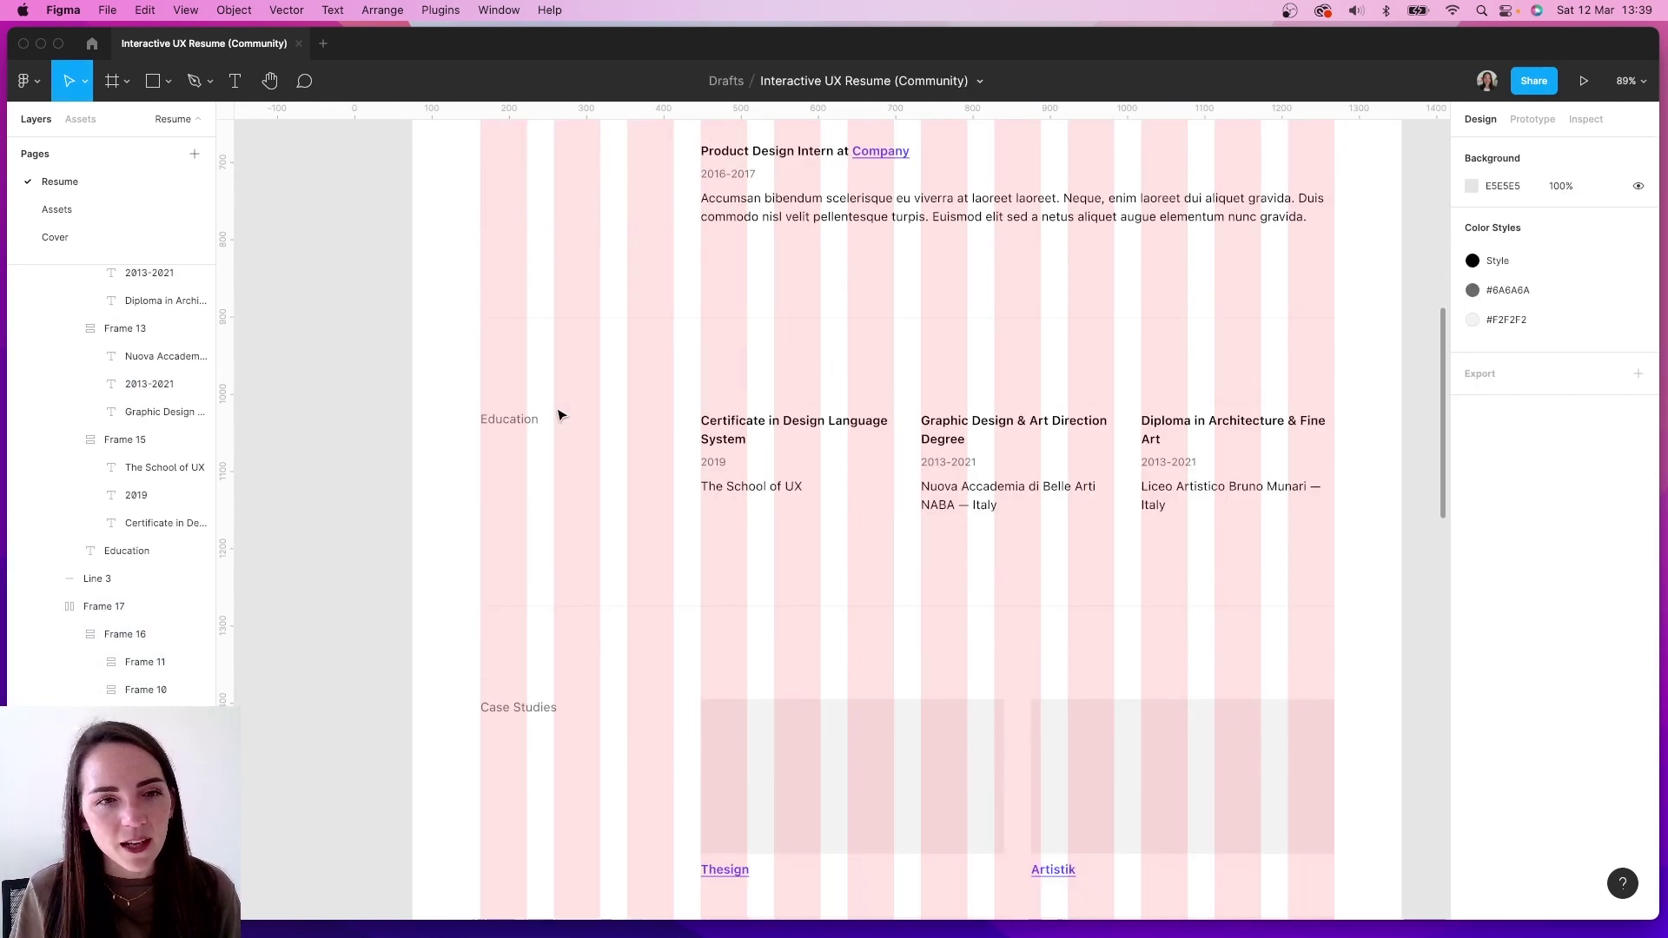
{"action": "left_click", "coordinate": [763, 490]}
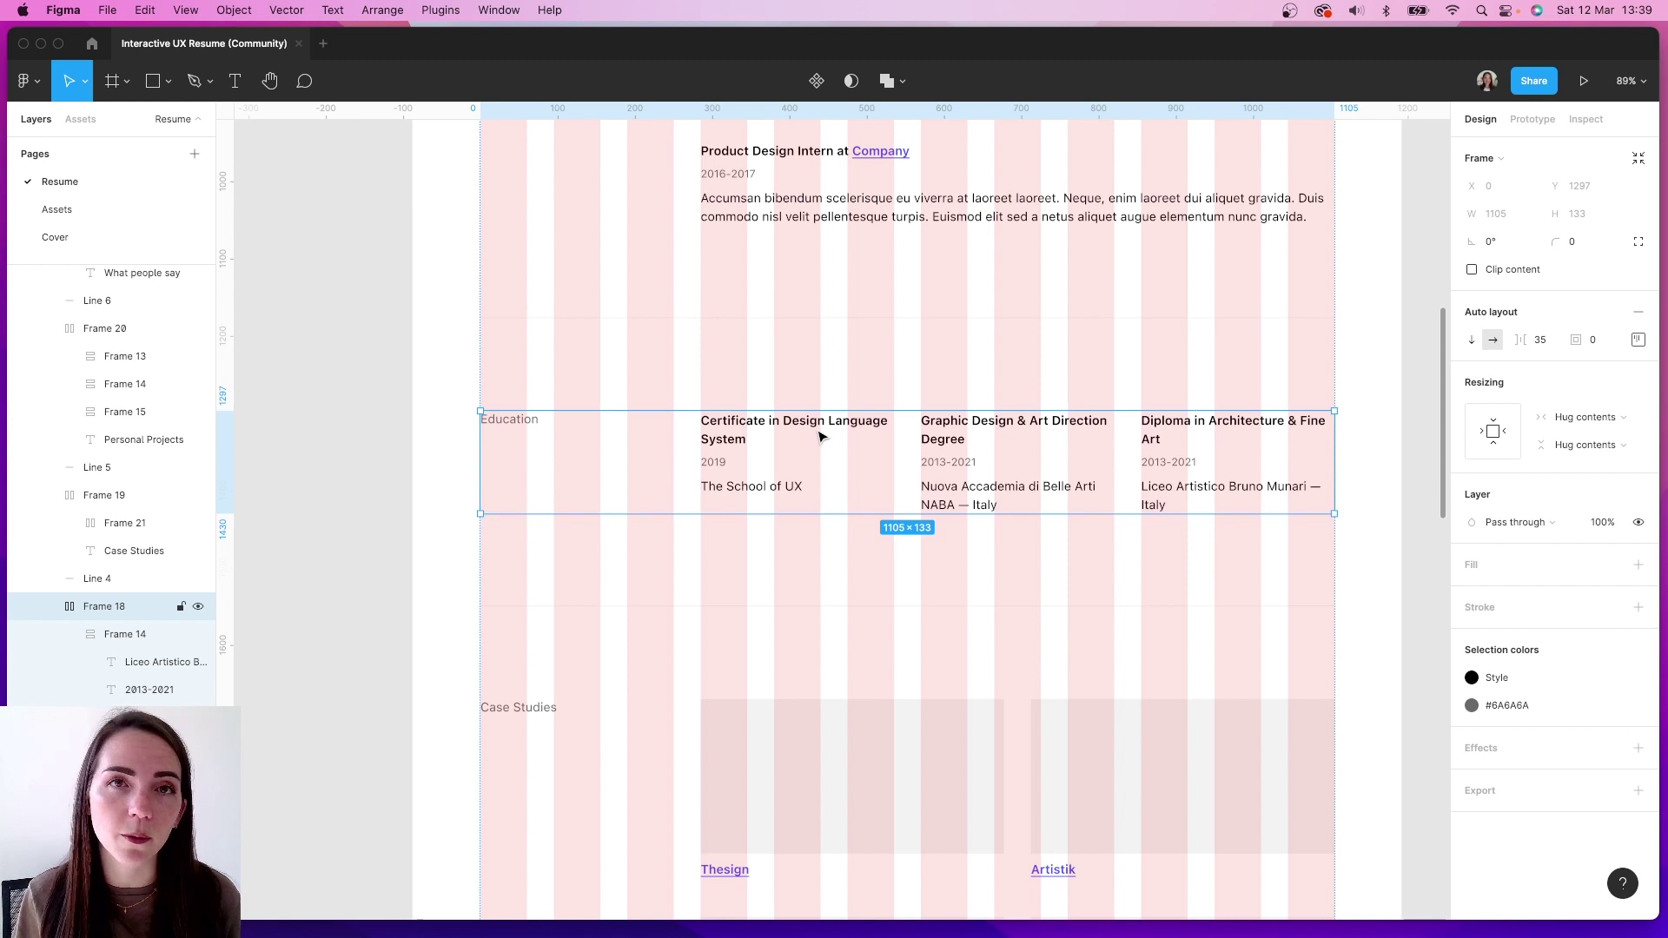
{"action": "scroll", "coordinate": [821, 437], "scroll_direction": "down", "scroll_amount": 5}
{"action": "left_click", "coordinate": [625, 465]}
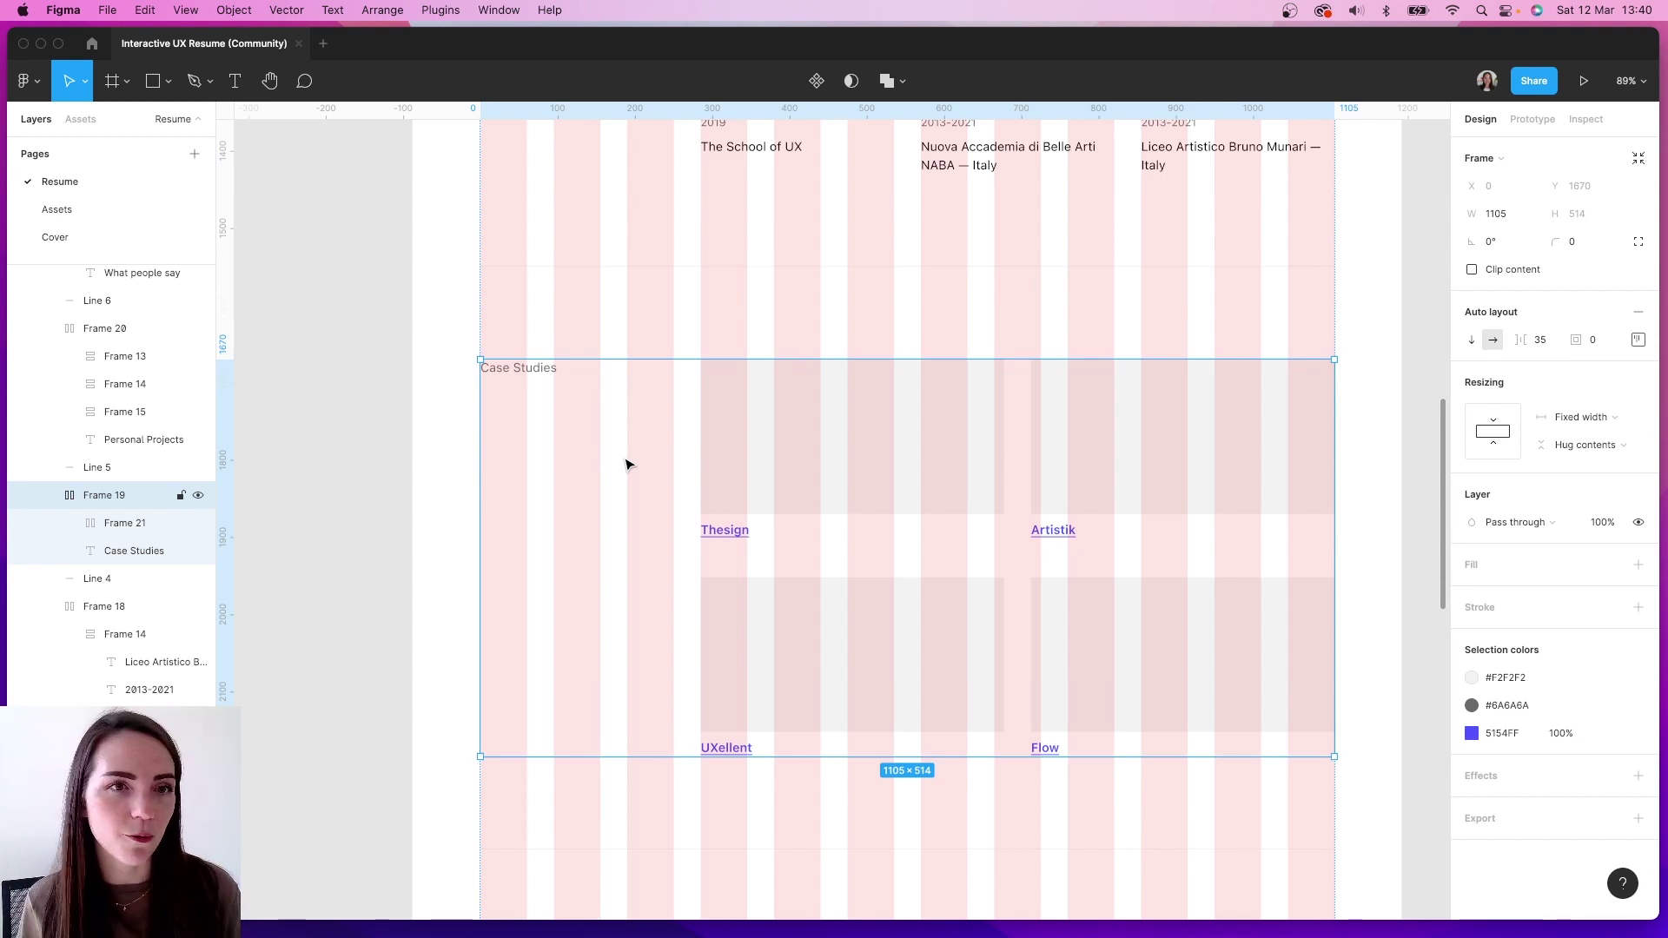
{"action": "scroll", "coordinate": [678, 512], "scroll_direction": "down", "scroll_amount": 10}
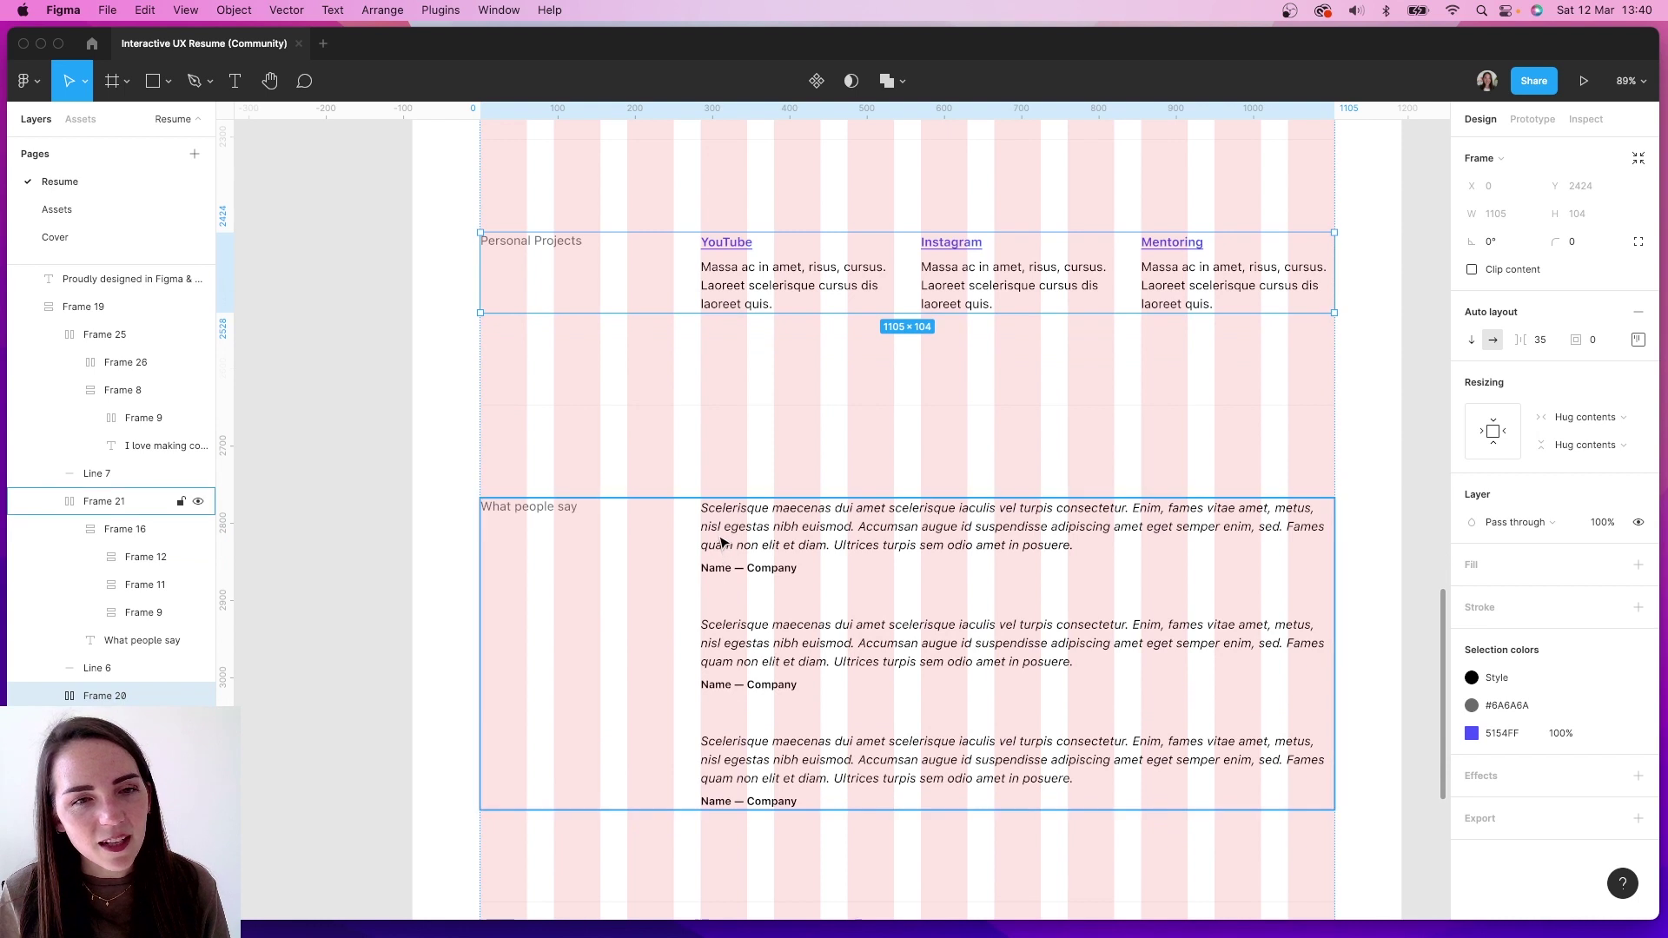
{"action": "left_click", "coordinate": [720, 538]}
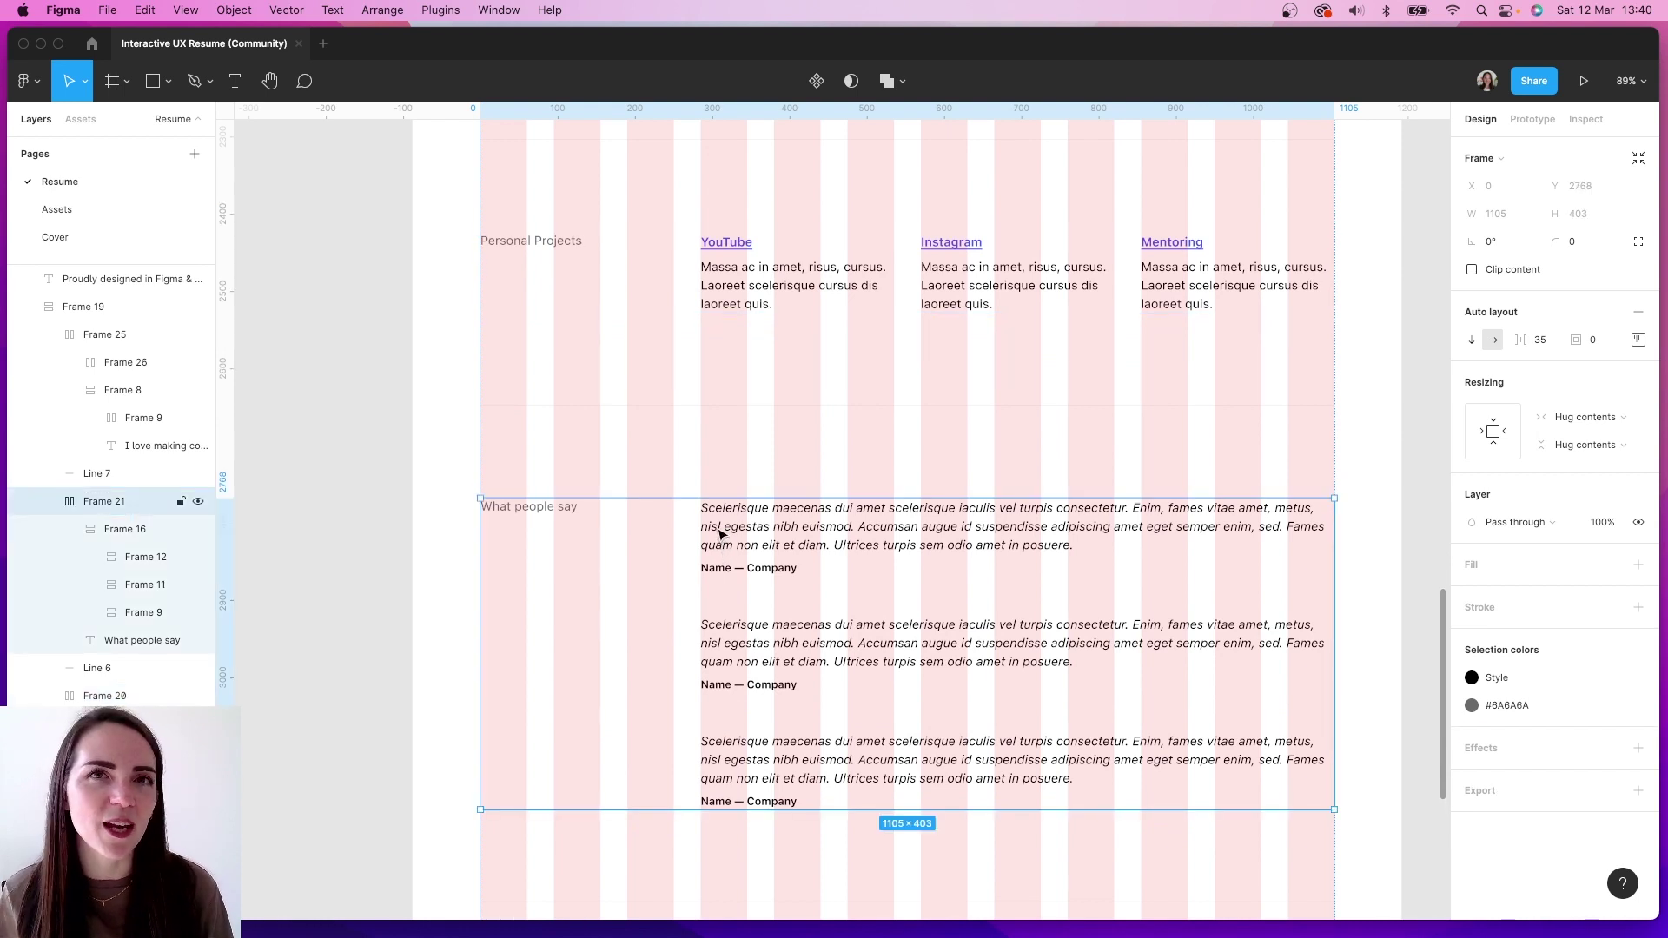
Review the testimonials column and the whole Resume frame in the Figma design.
{"action": "scroll", "coordinate": [720, 536], "scroll_direction": "down", "scroll_amount": 1}
{"action": "left_click", "coordinate": [720, 536]}
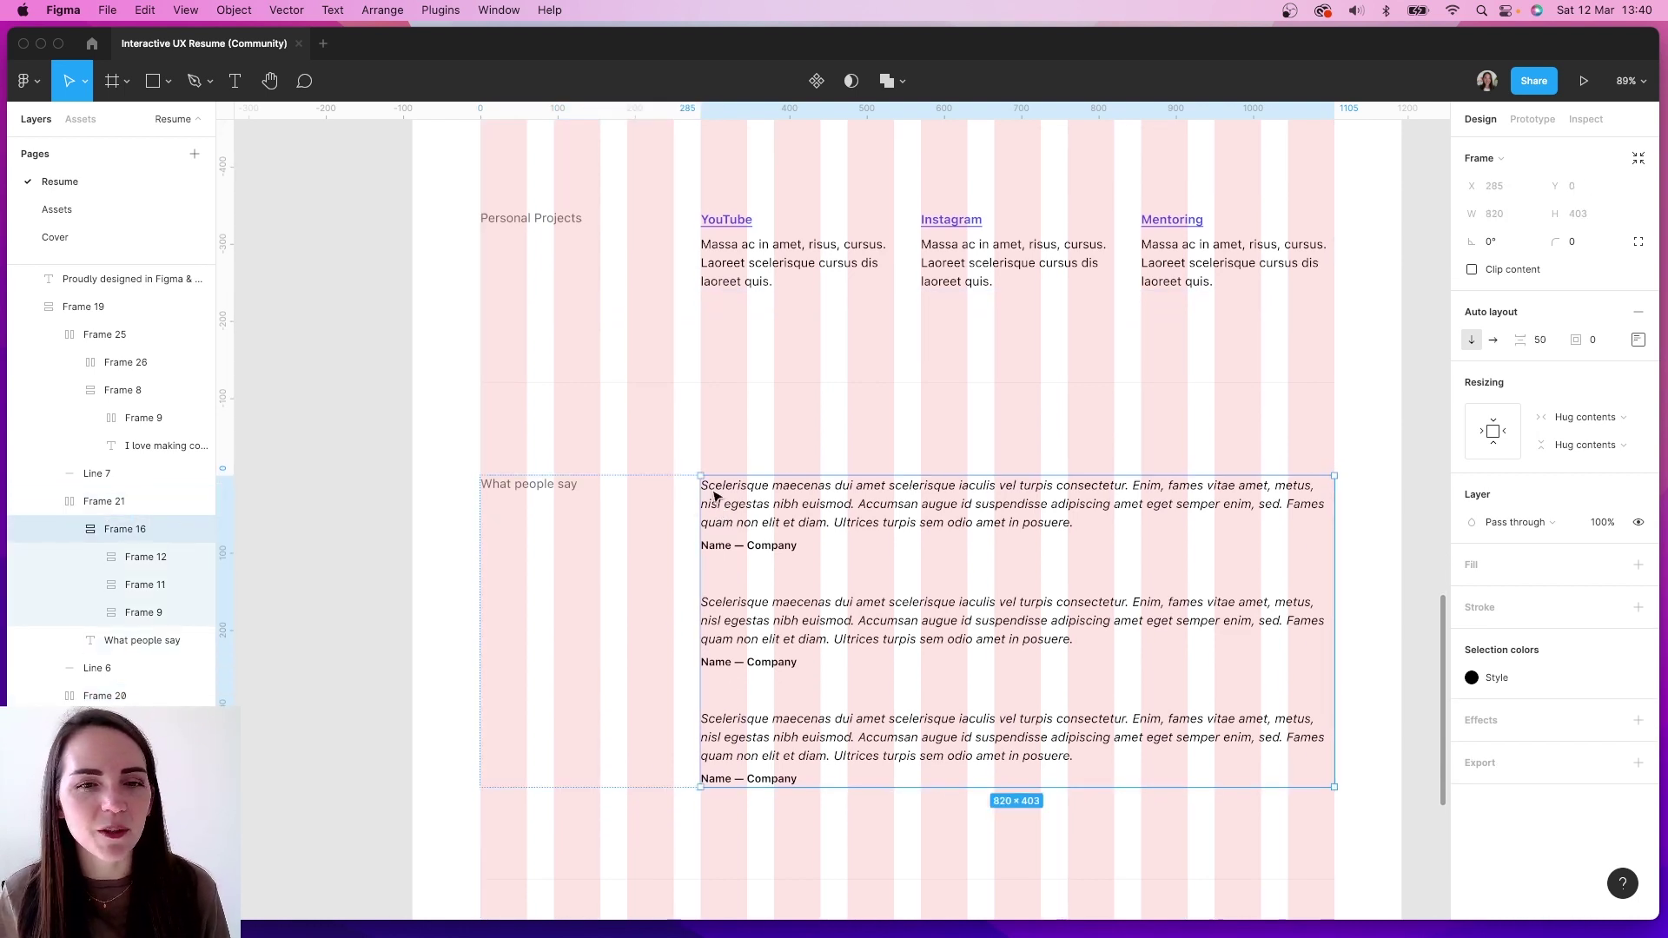
{"action": "key", "text": "Escape"}
{"action": "scroll", "coordinate": [923, 722], "scroll_direction": "down", "scroll_amount": 15}
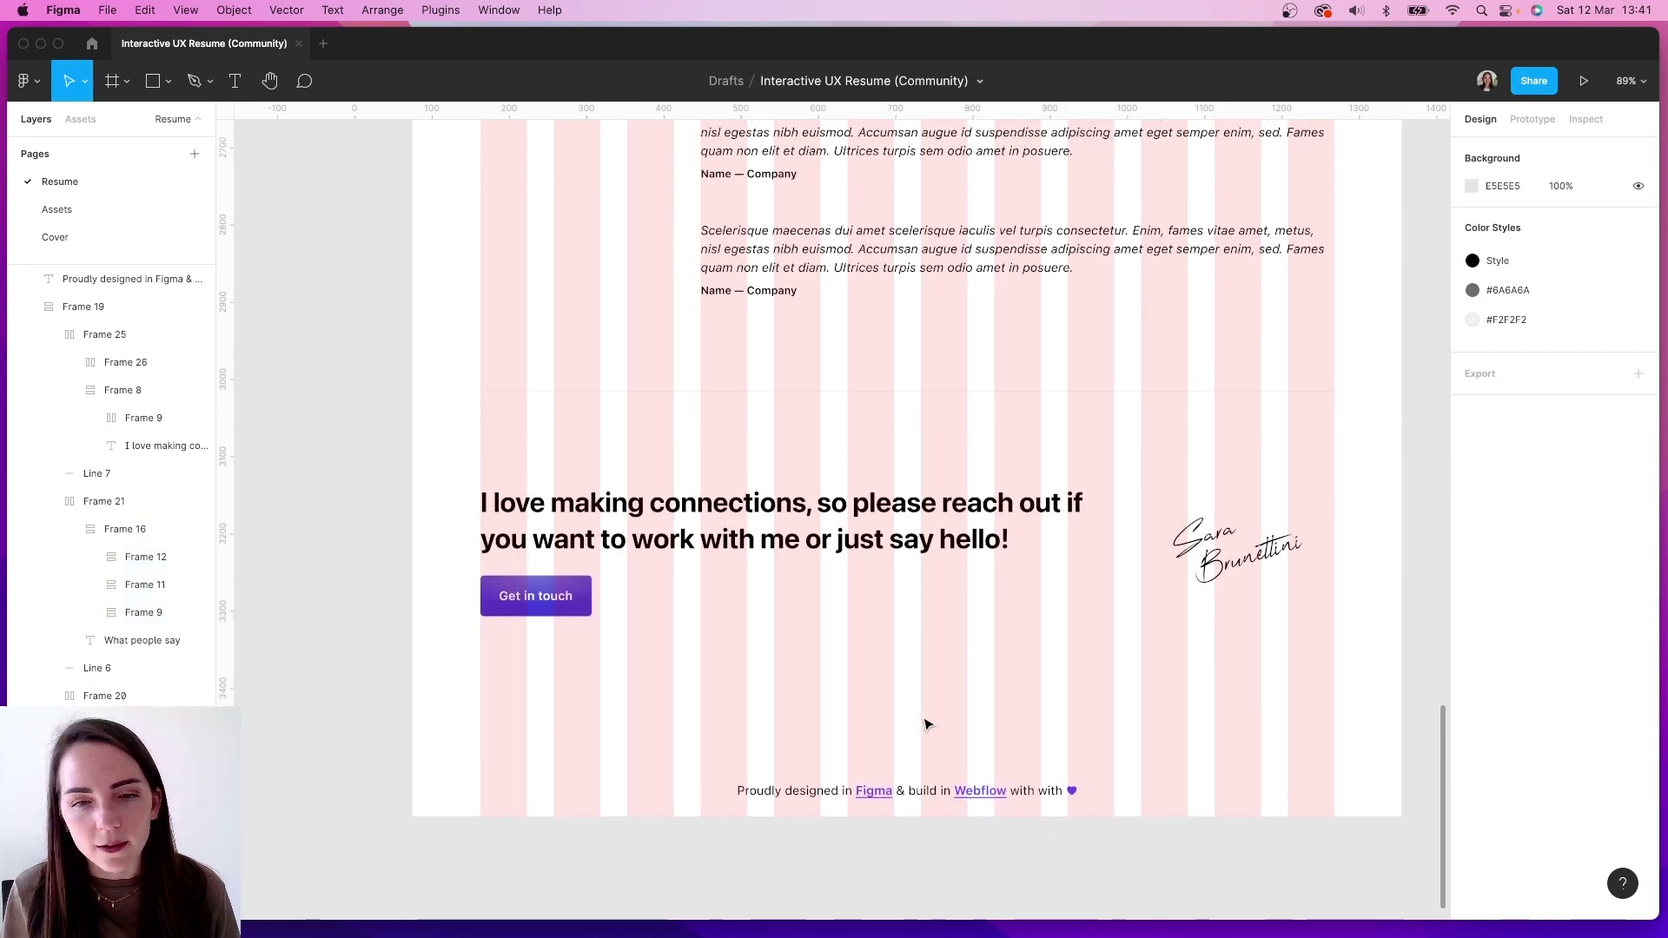
{"action": "scroll", "coordinate": [928, 726], "scroll_direction": "down", "scroll_amount": 5}
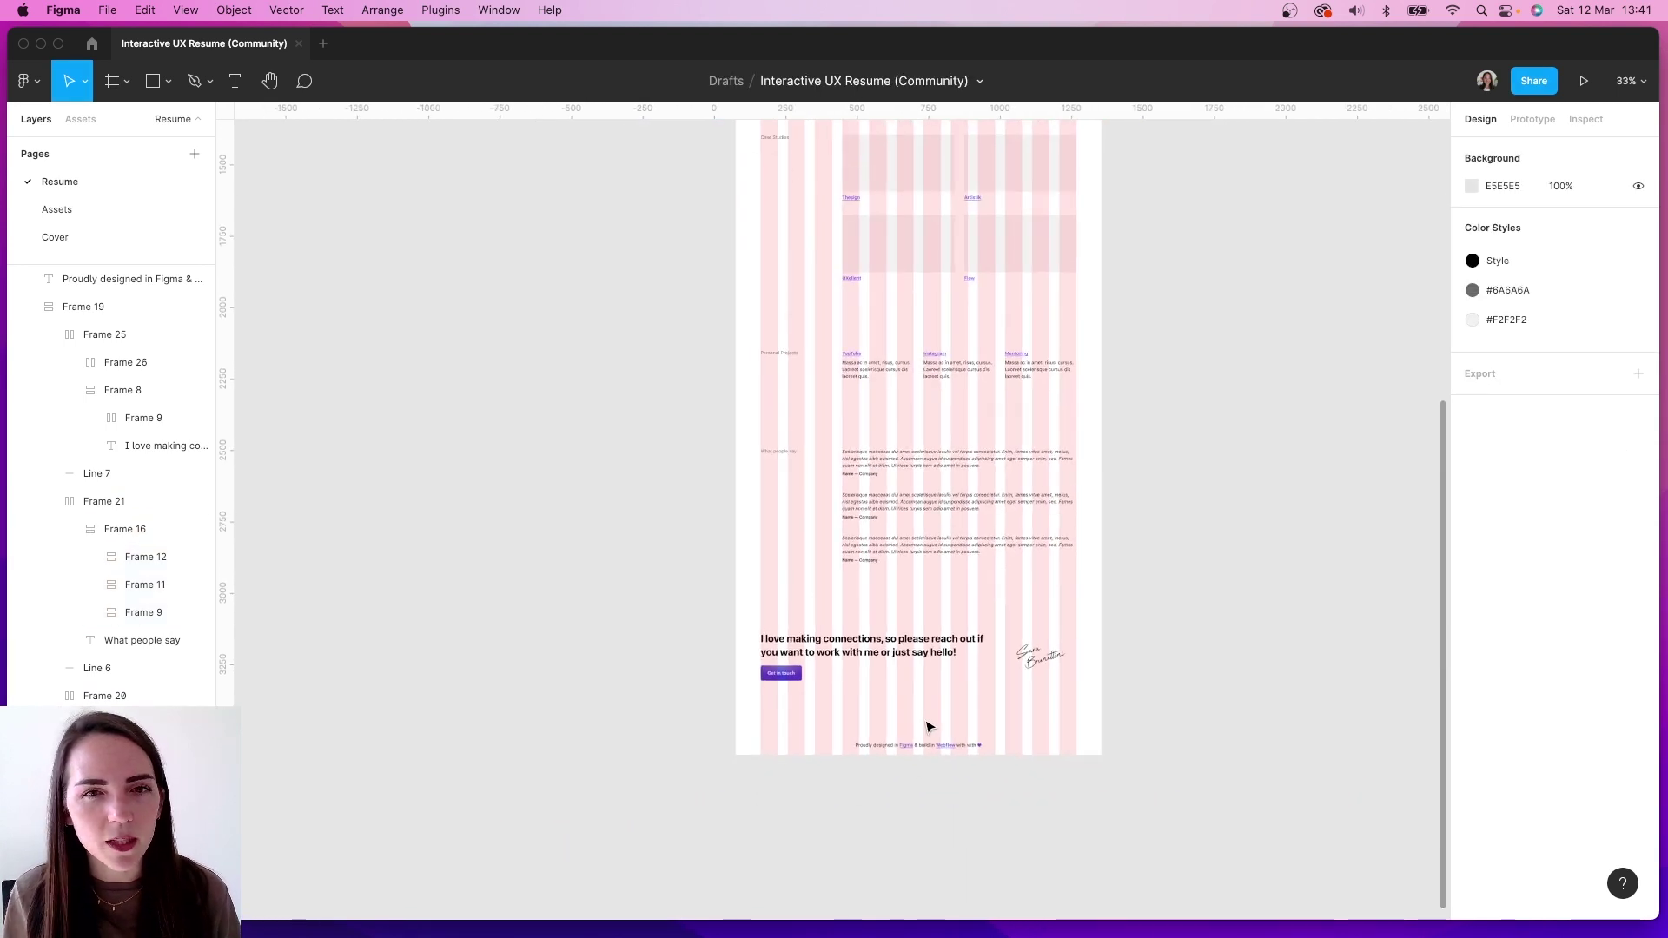
{"action": "scroll", "coordinate": [1039, 361], "scroll_direction": "up", "scroll_amount": 3}
{"action": "scroll", "coordinate": [1039, 362], "scroll_direction": "up", "scroll_amount": 5}
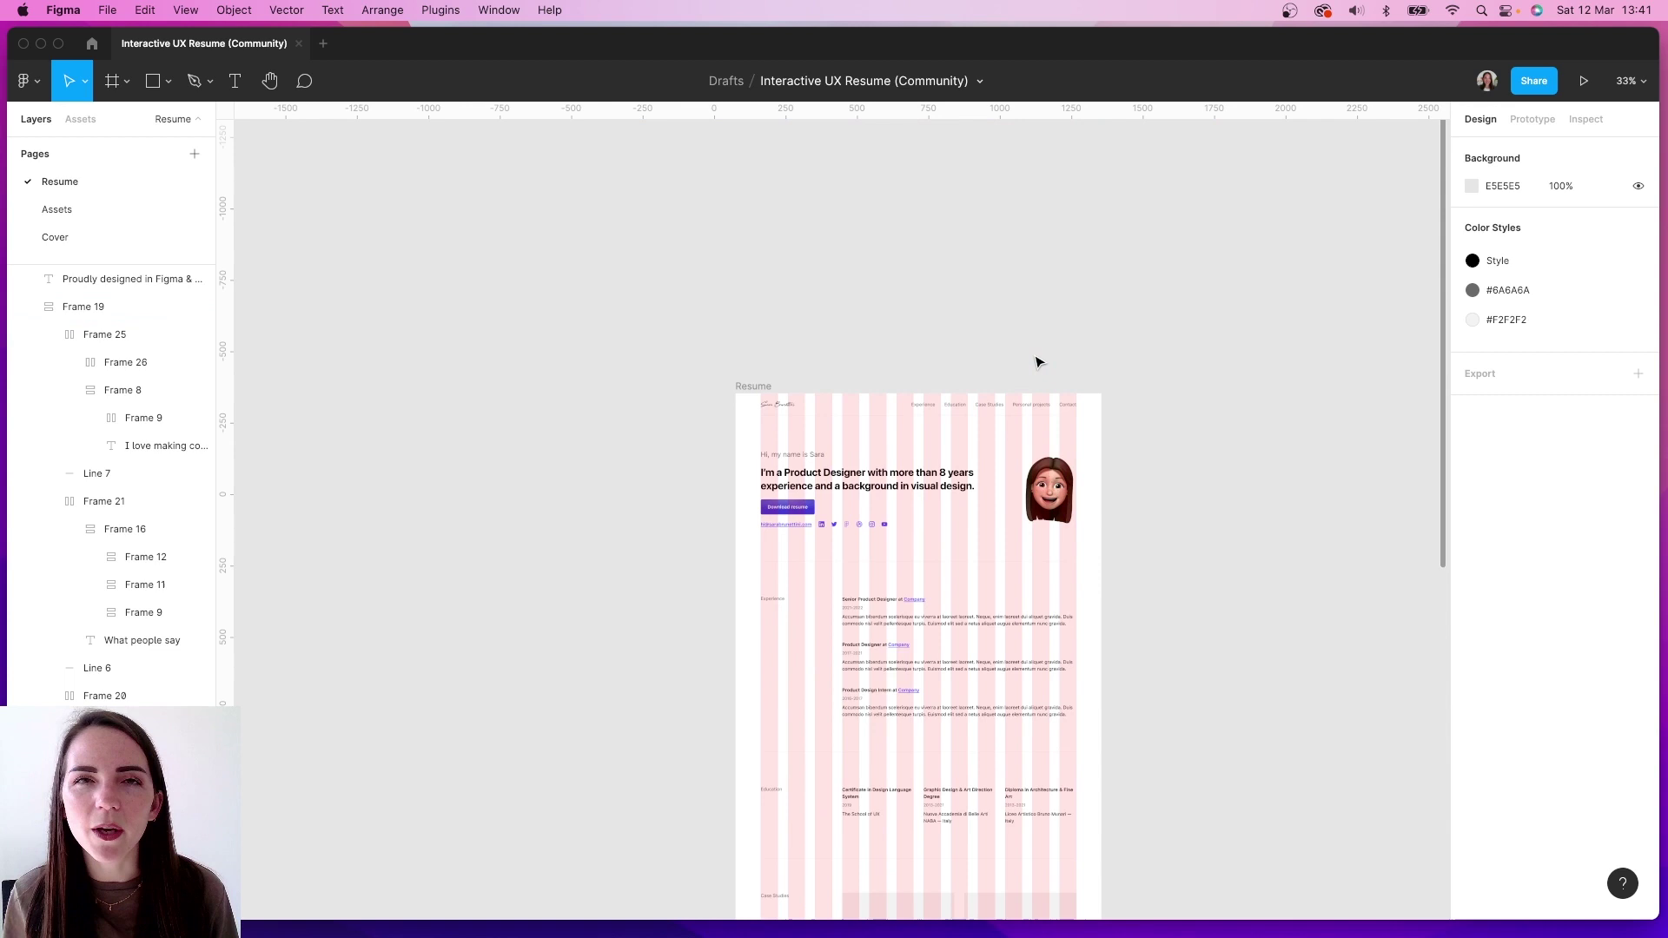
{"action": "scroll", "coordinate": [1038, 362], "scroll_direction": "down", "scroll_amount": 2}
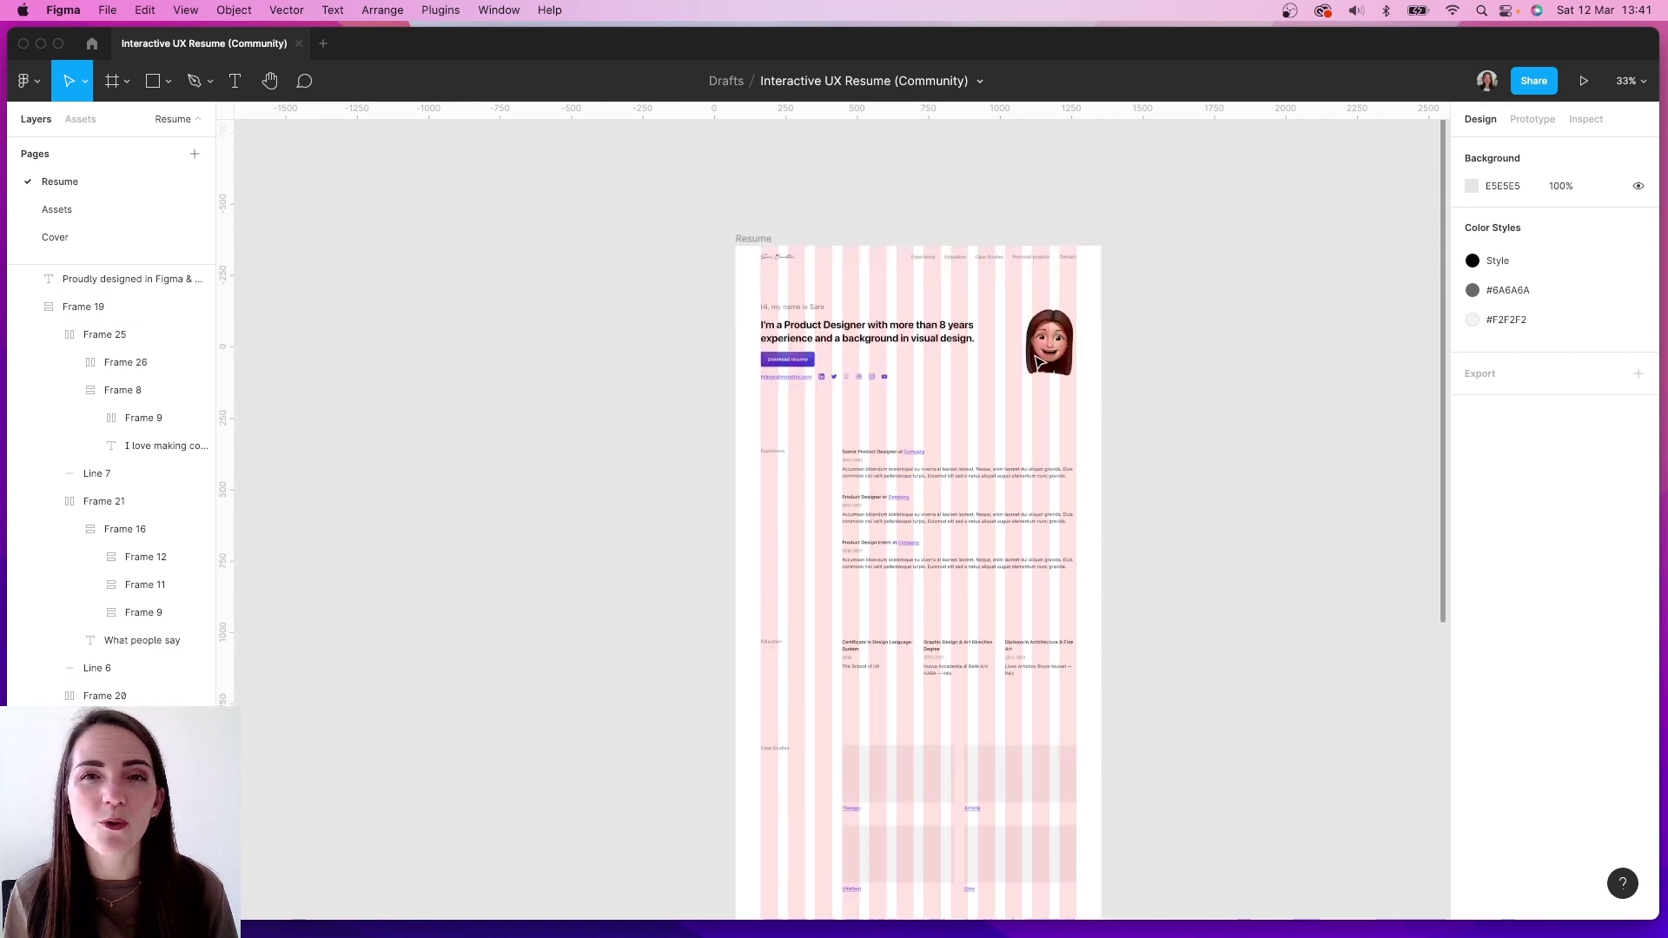
{"action": "left_click", "coordinate": [763, 240]}
{"action": "left_click", "coordinate": [817, 211]}
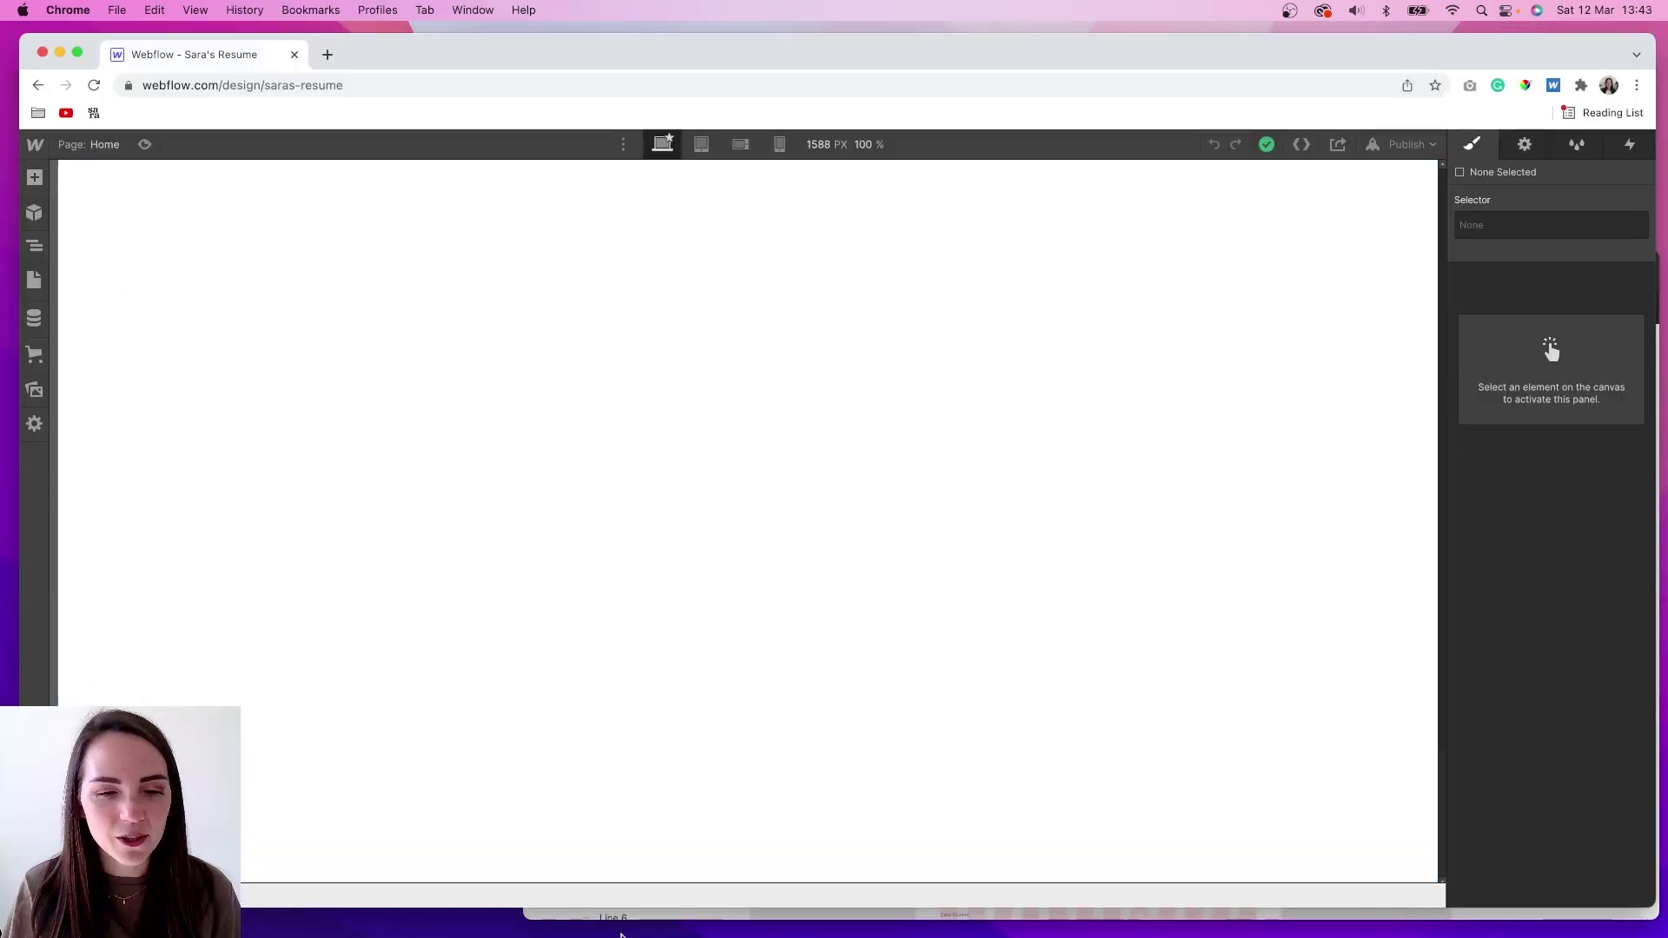
Using Figma's nav links as reference, add a Navbar to the Webflow page and check a smaller width.
{"action": "left_click", "coordinate": [683, 918]}
{"action": "left_click", "coordinate": [989, 431]}
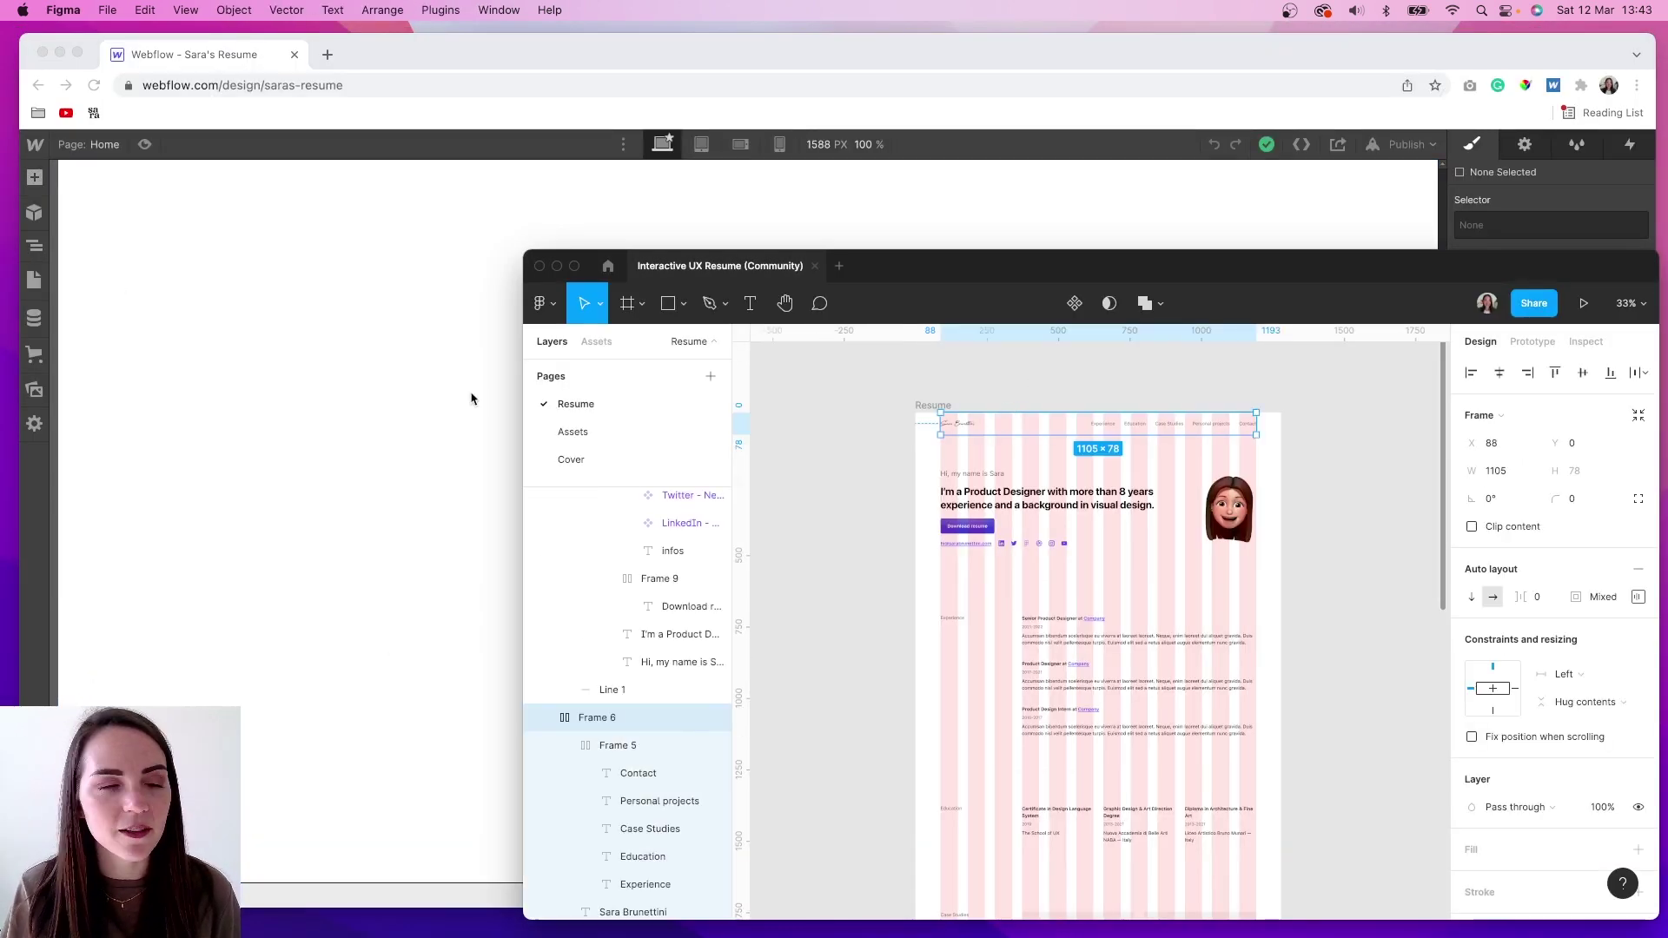
{"action": "left_click", "coordinate": [472, 411]}
{"action": "left_click", "coordinate": [35, 177]}
{"action": "scroll", "coordinate": [157, 452], "scroll_direction": "down", "scroll_amount": 10}
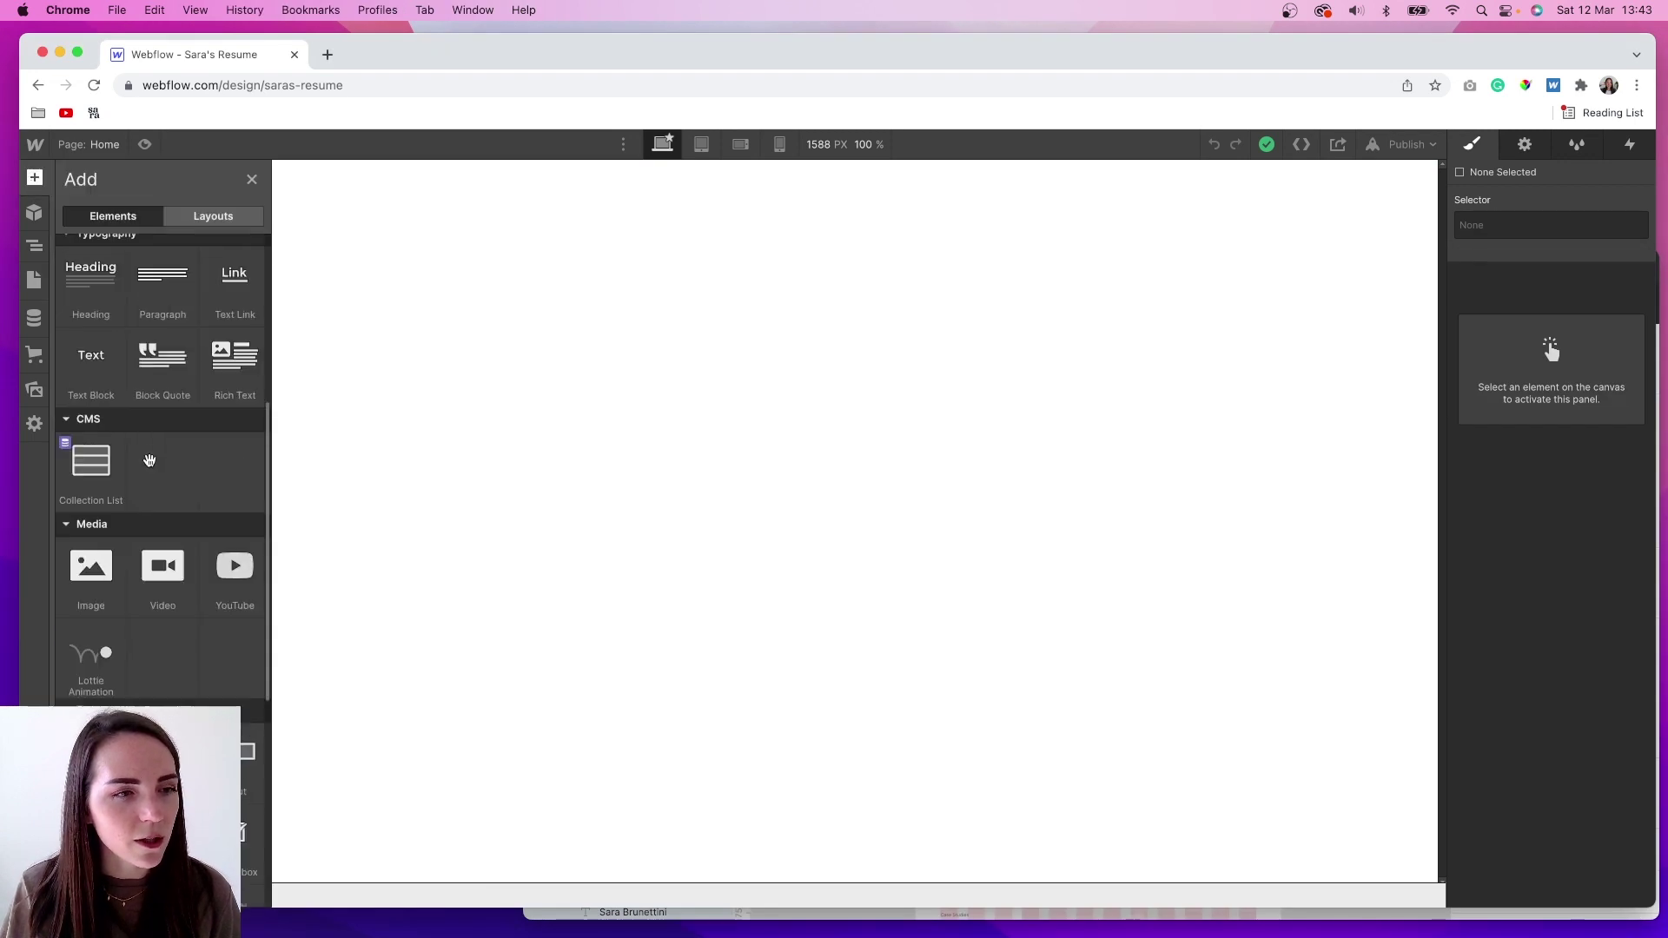
{"action": "scroll", "coordinate": [149, 460], "scroll_direction": "down", "scroll_amount": 1}
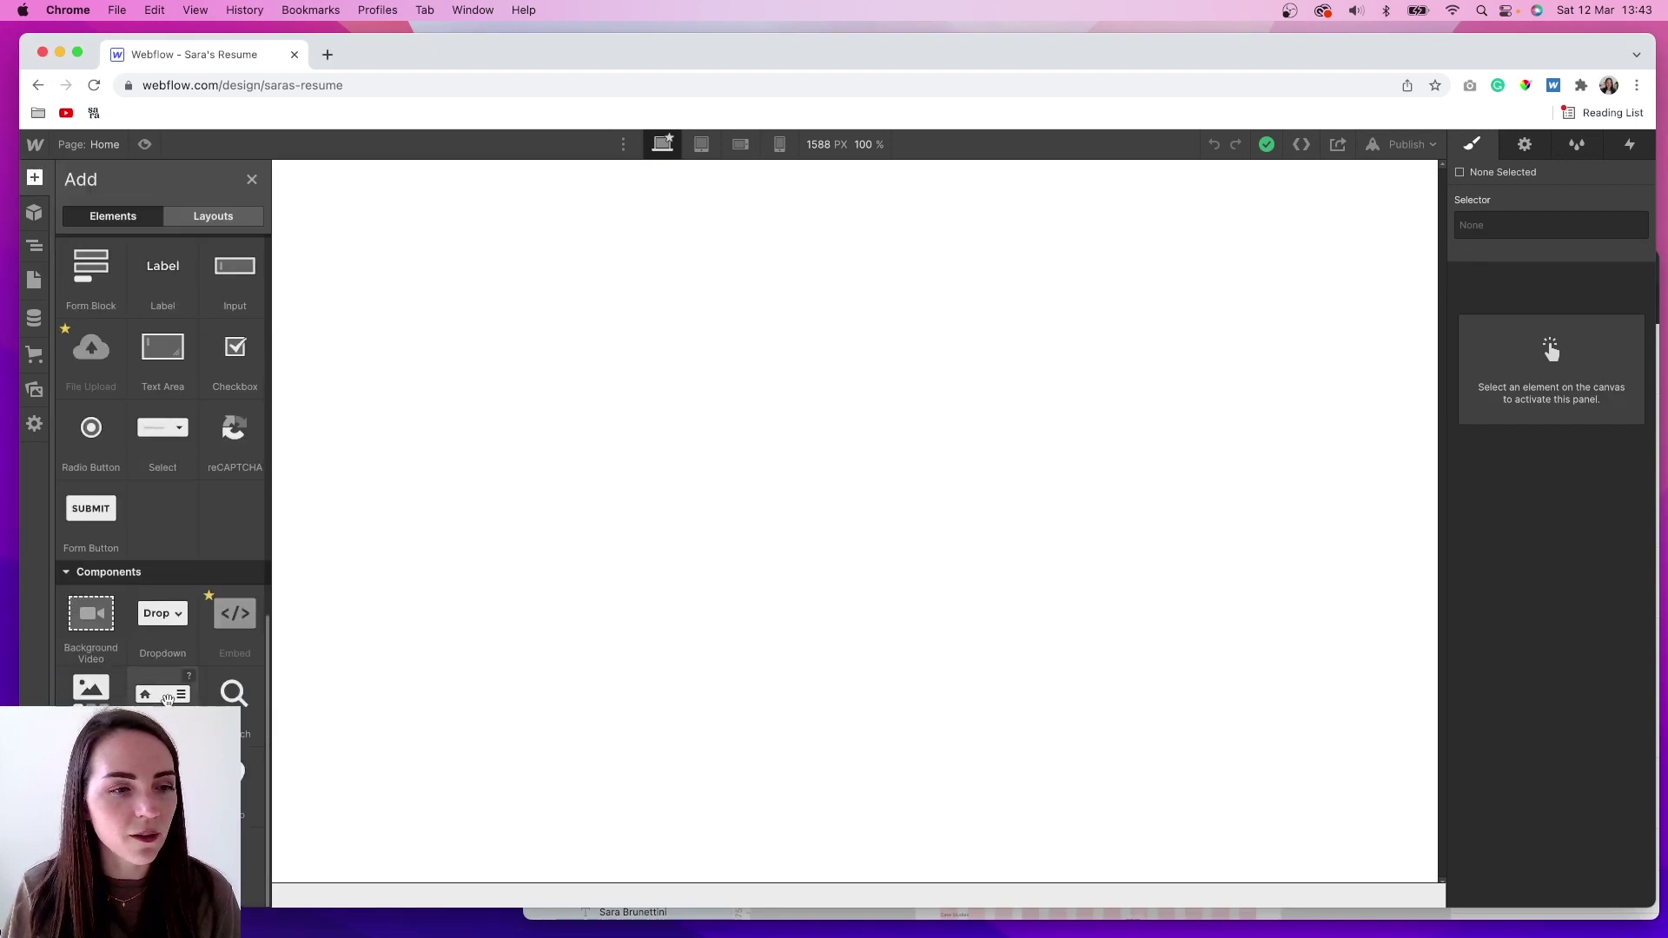
{"action": "left_click_drag", "start_coordinate": [159, 702], "coordinate": [461, 383]}
{"action": "left_click", "coordinate": [740, 144]}
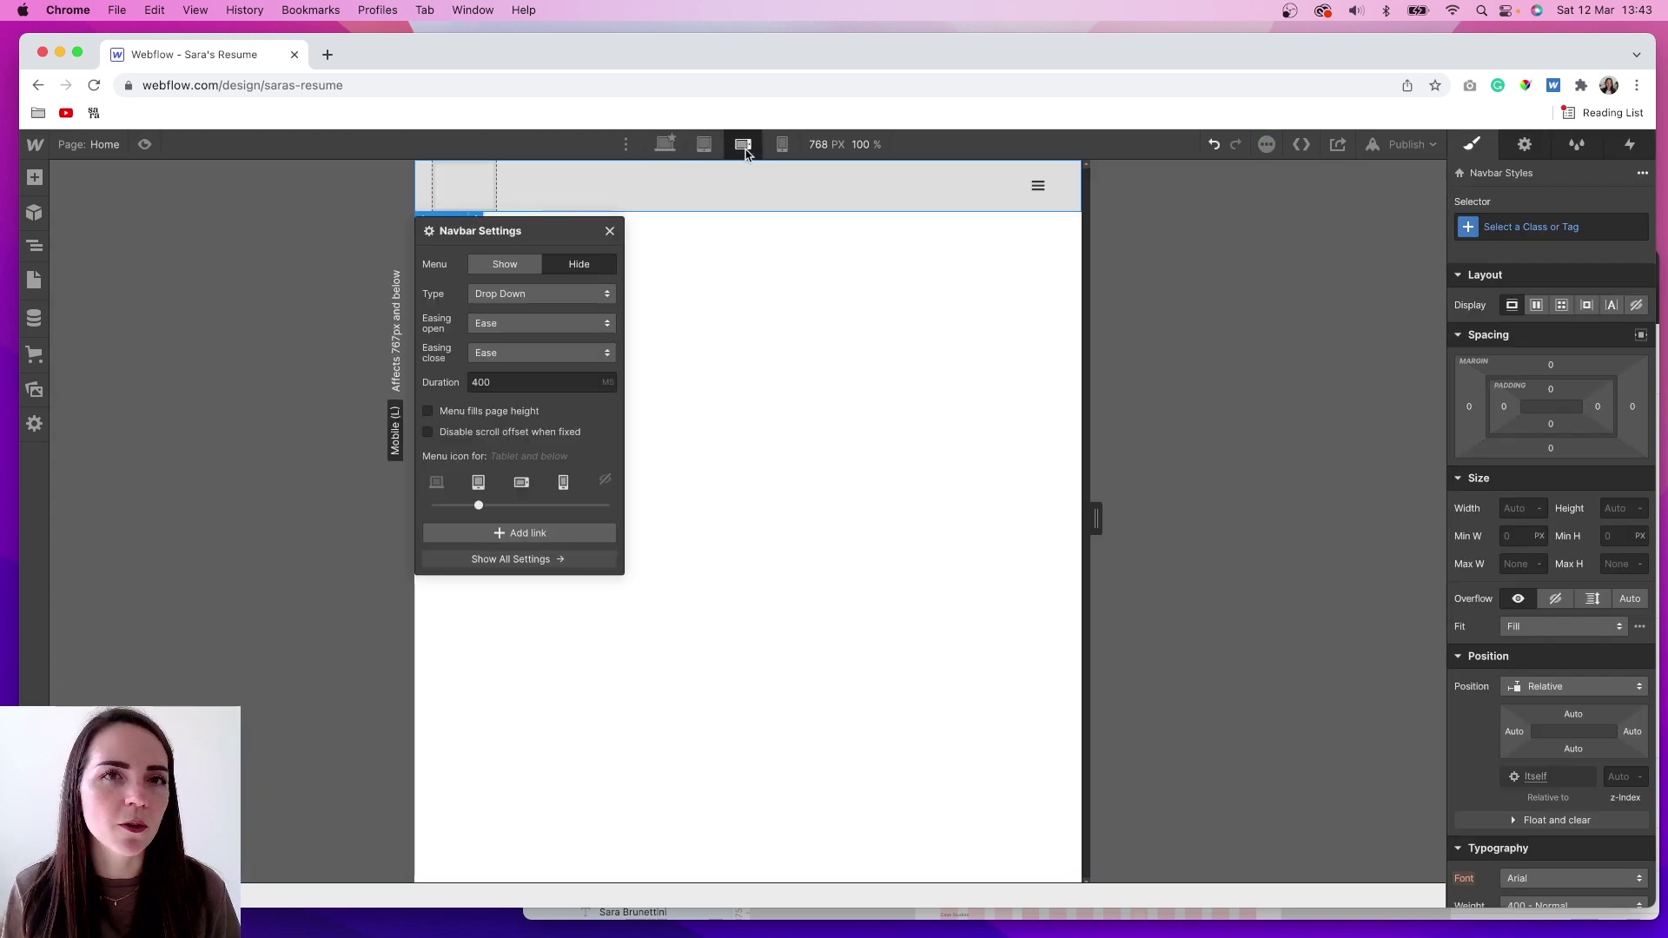
{"action": "key", "text": "super+shift+p"}
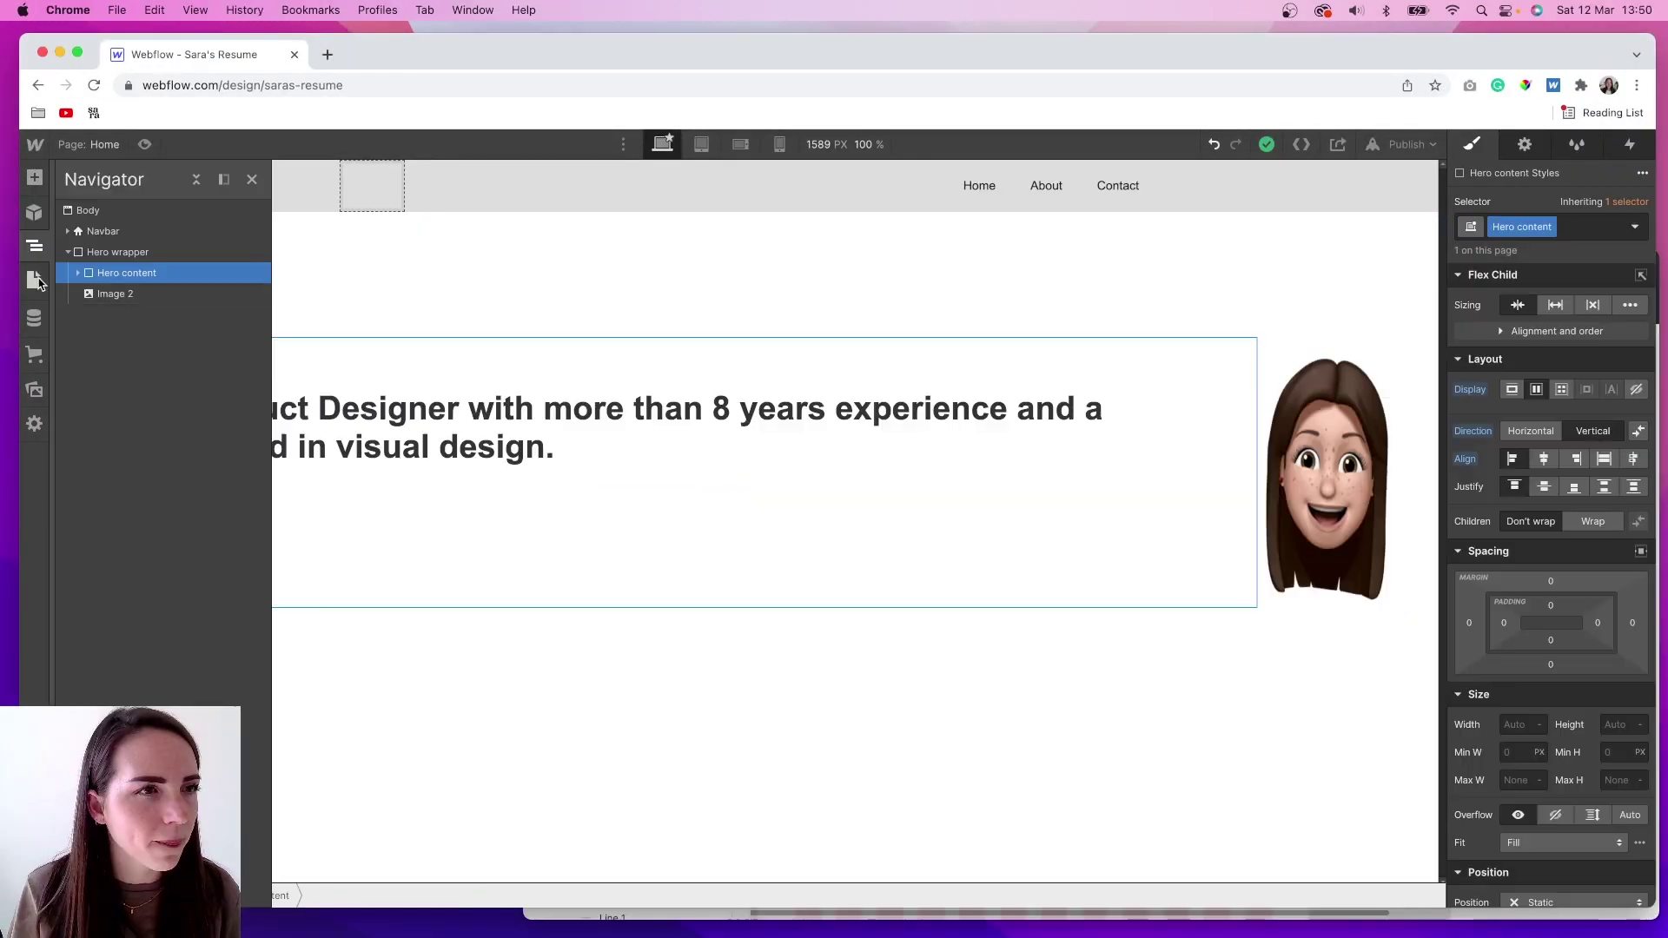
Move the link into the social icons container and add a new Div Block below the hero.
{"action": "left_click", "coordinate": [129, 356]}
{"action": "left_click_drag", "start_coordinate": [125, 383], "coordinate": [135, 406]}
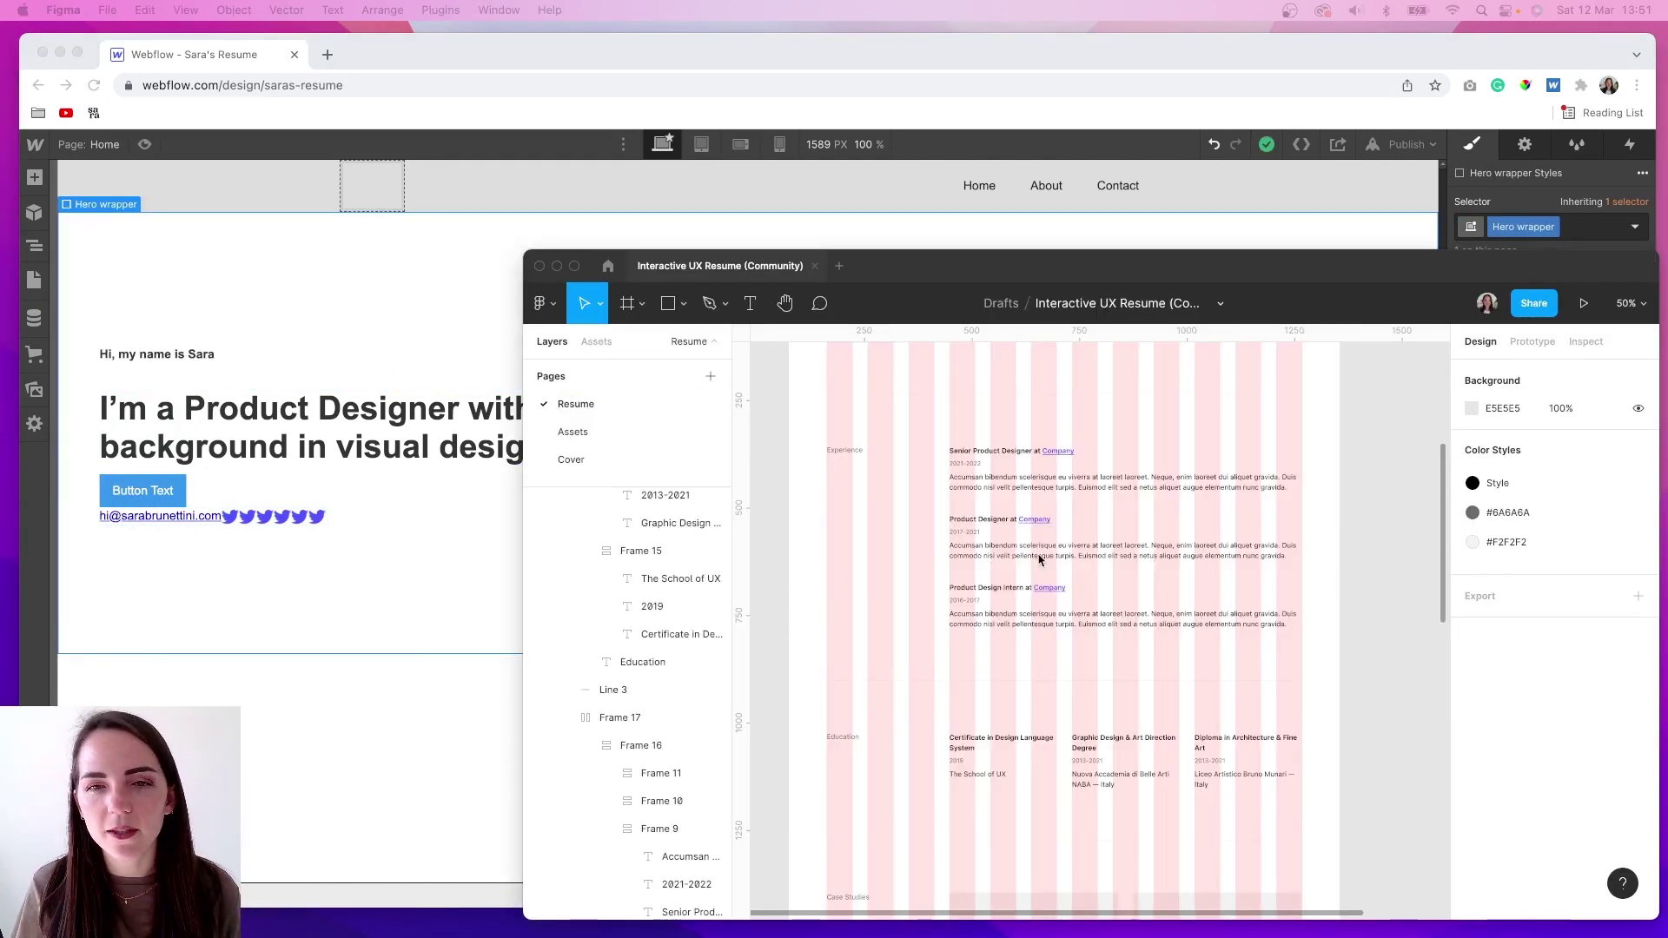
{"action": "left_click", "coordinate": [1021, 486]}
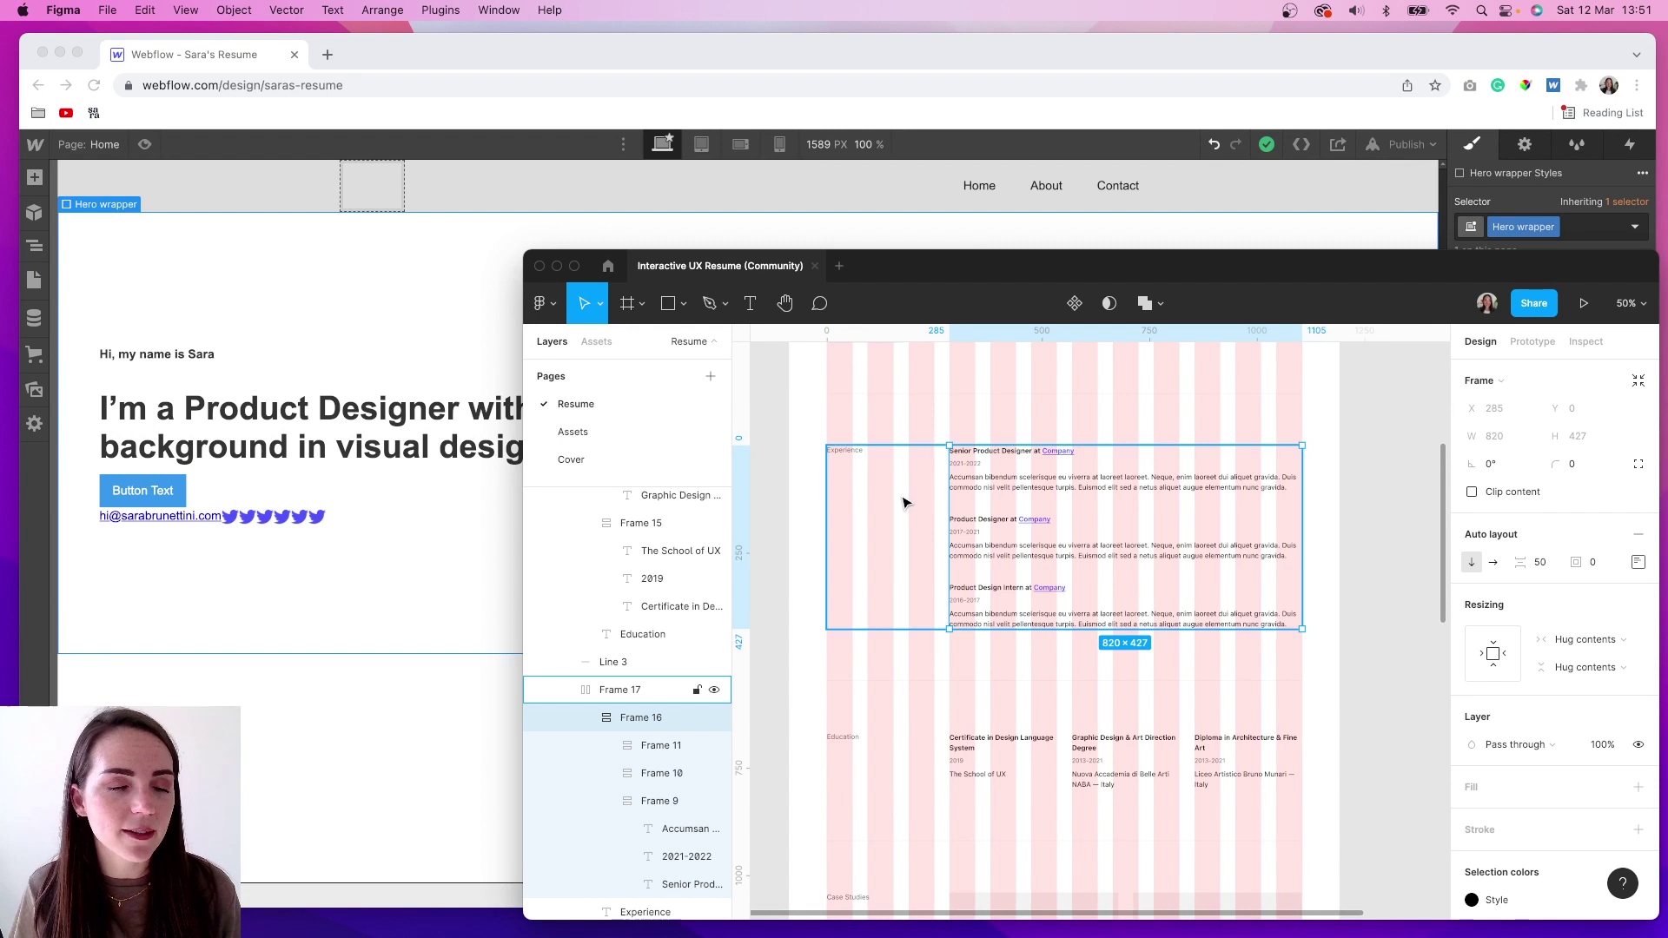
{"action": "left_click", "coordinate": [34, 177]}
{"action": "left_click_drag", "start_coordinate": [77, 474], "coordinate": [302, 689]}
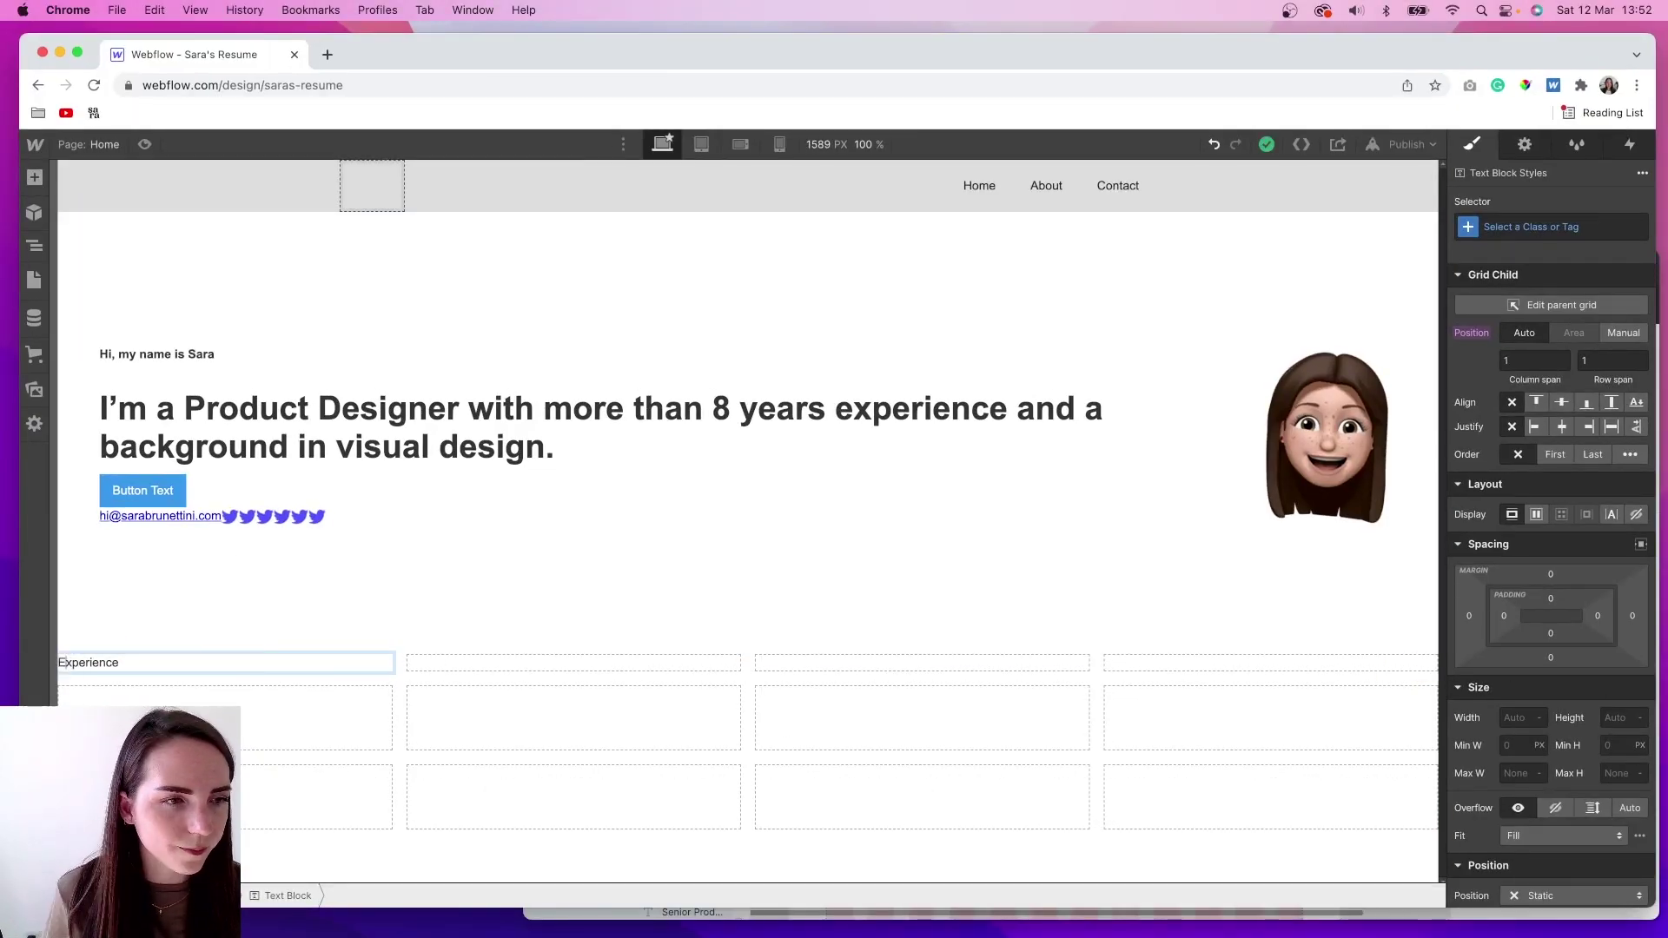
{"action": "left_click", "coordinate": [495, 666]}
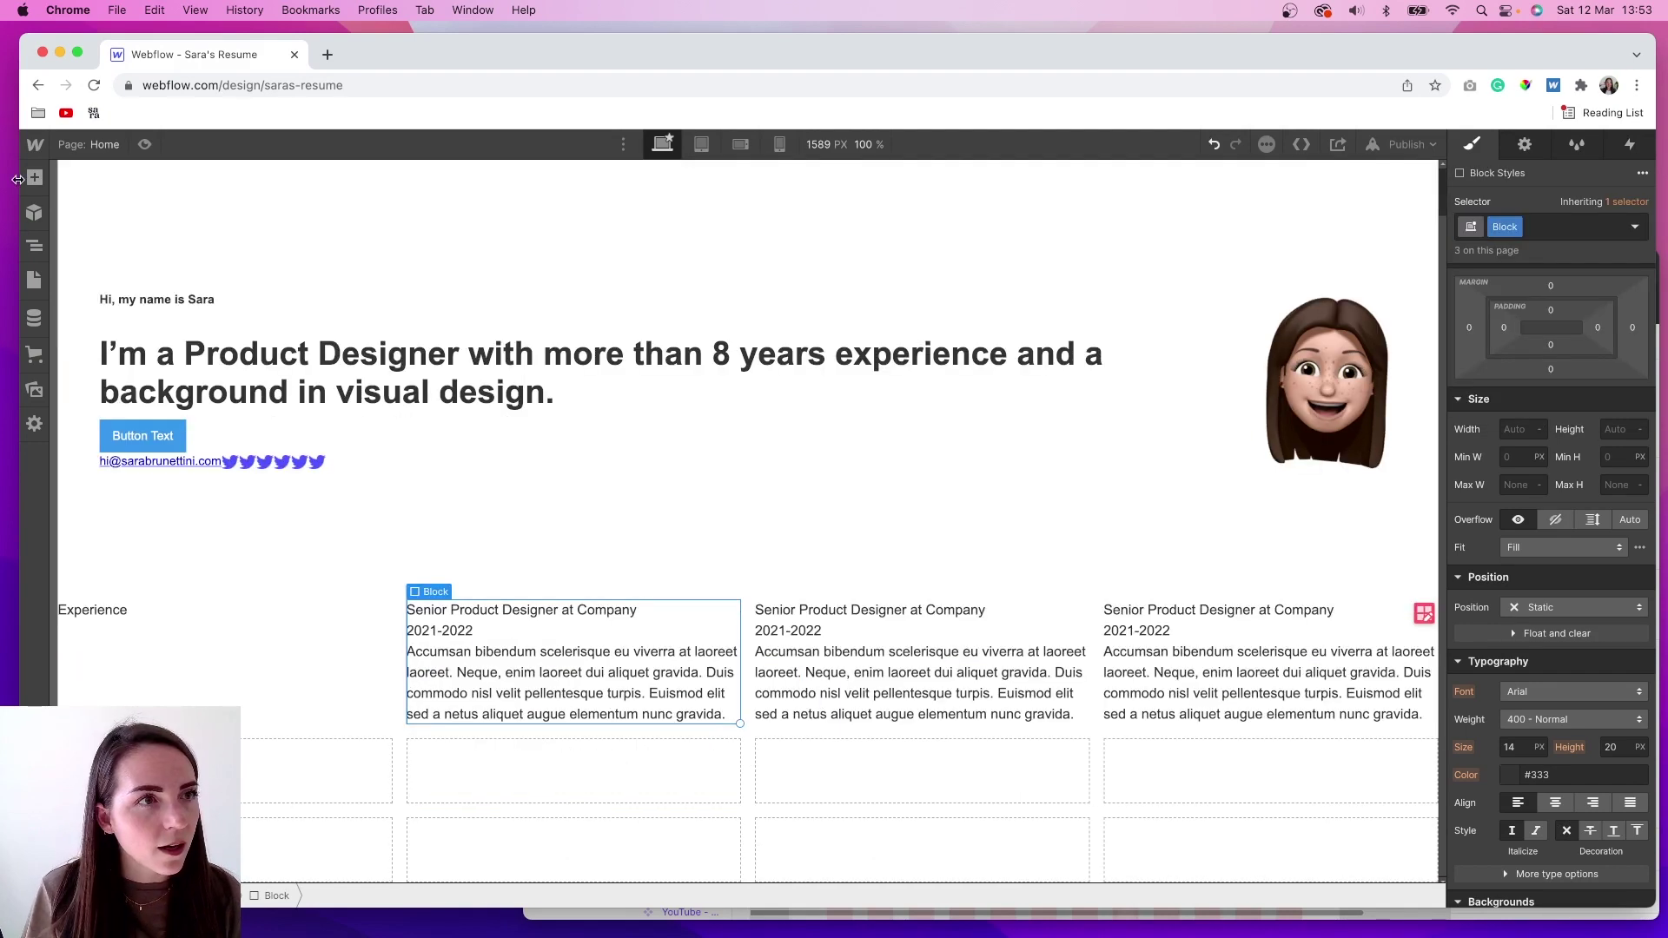
Drop a new block into an Experience grid cell and select the grid, comparing with Figma.
{"action": "left_click", "coordinate": [35, 177]}
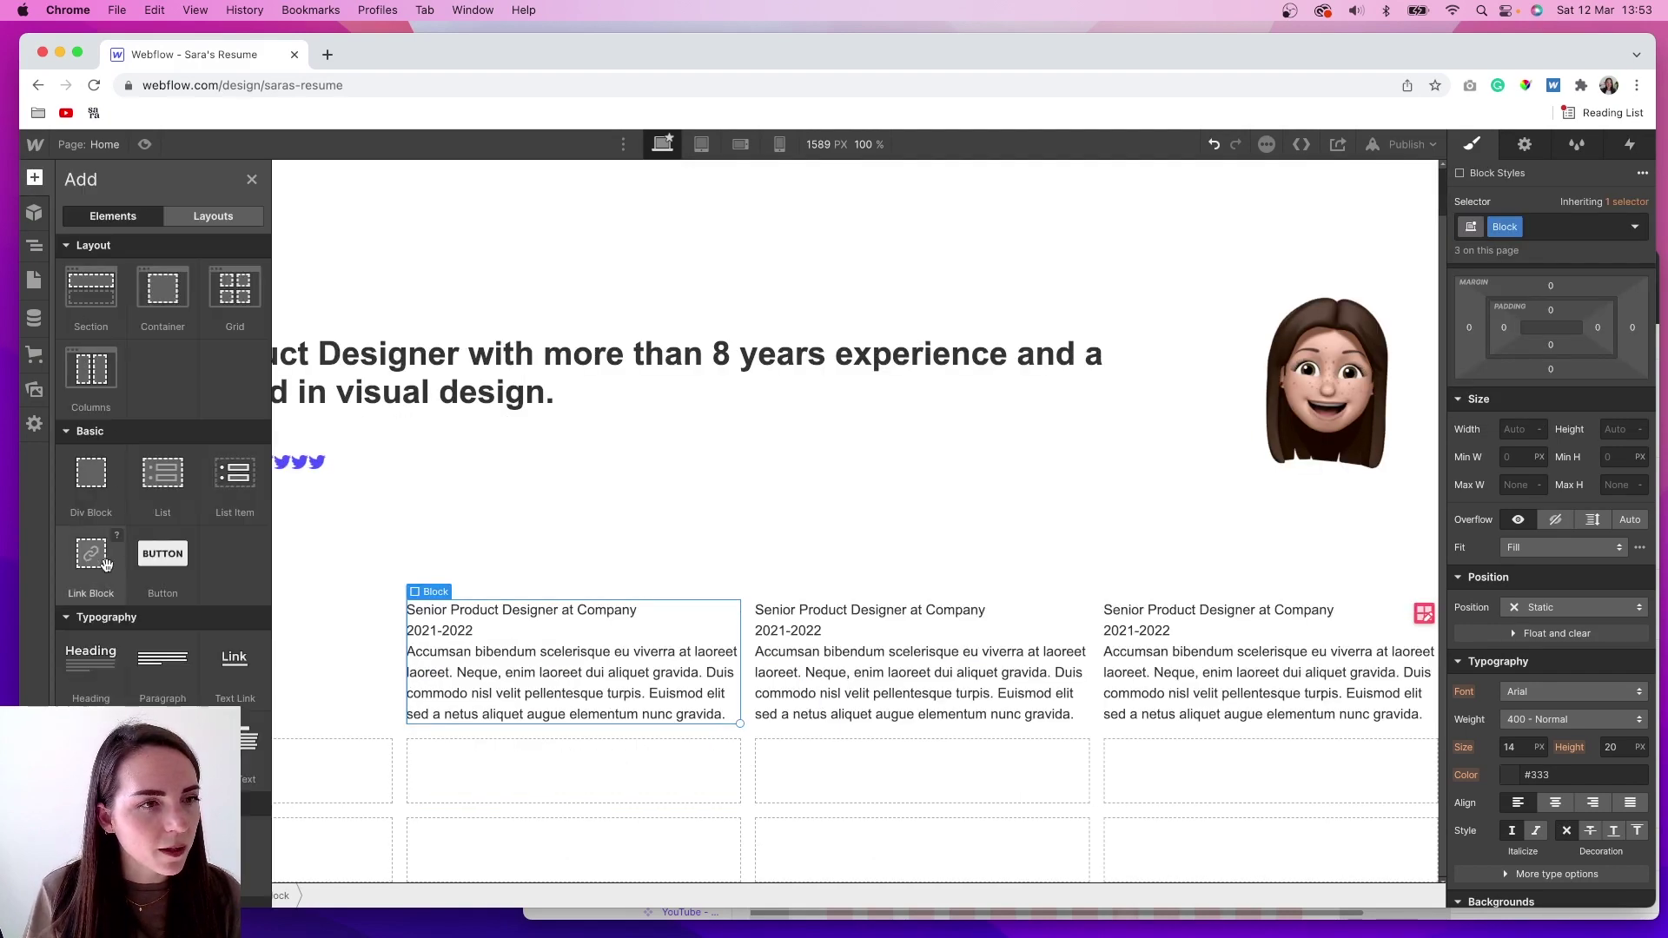
{"action": "left_click_drag", "start_coordinate": [91, 485], "coordinate": [259, 763]}
{"action": "right_click", "coordinate": [259, 764]}
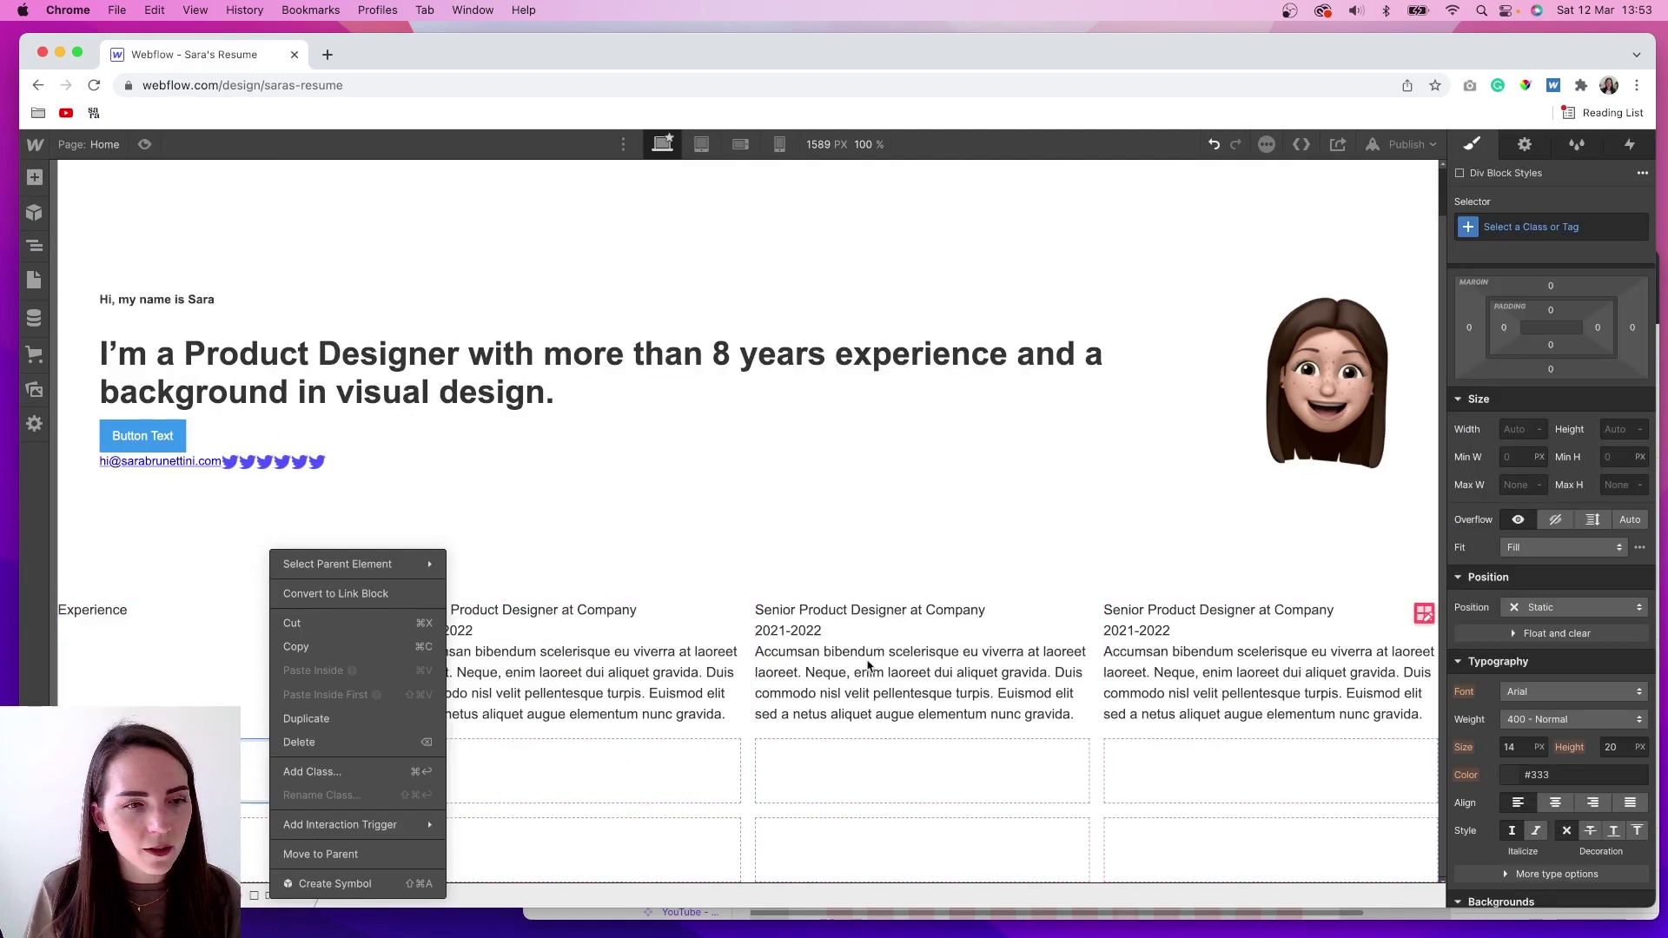
{"action": "key", "text": "super+Tab"}
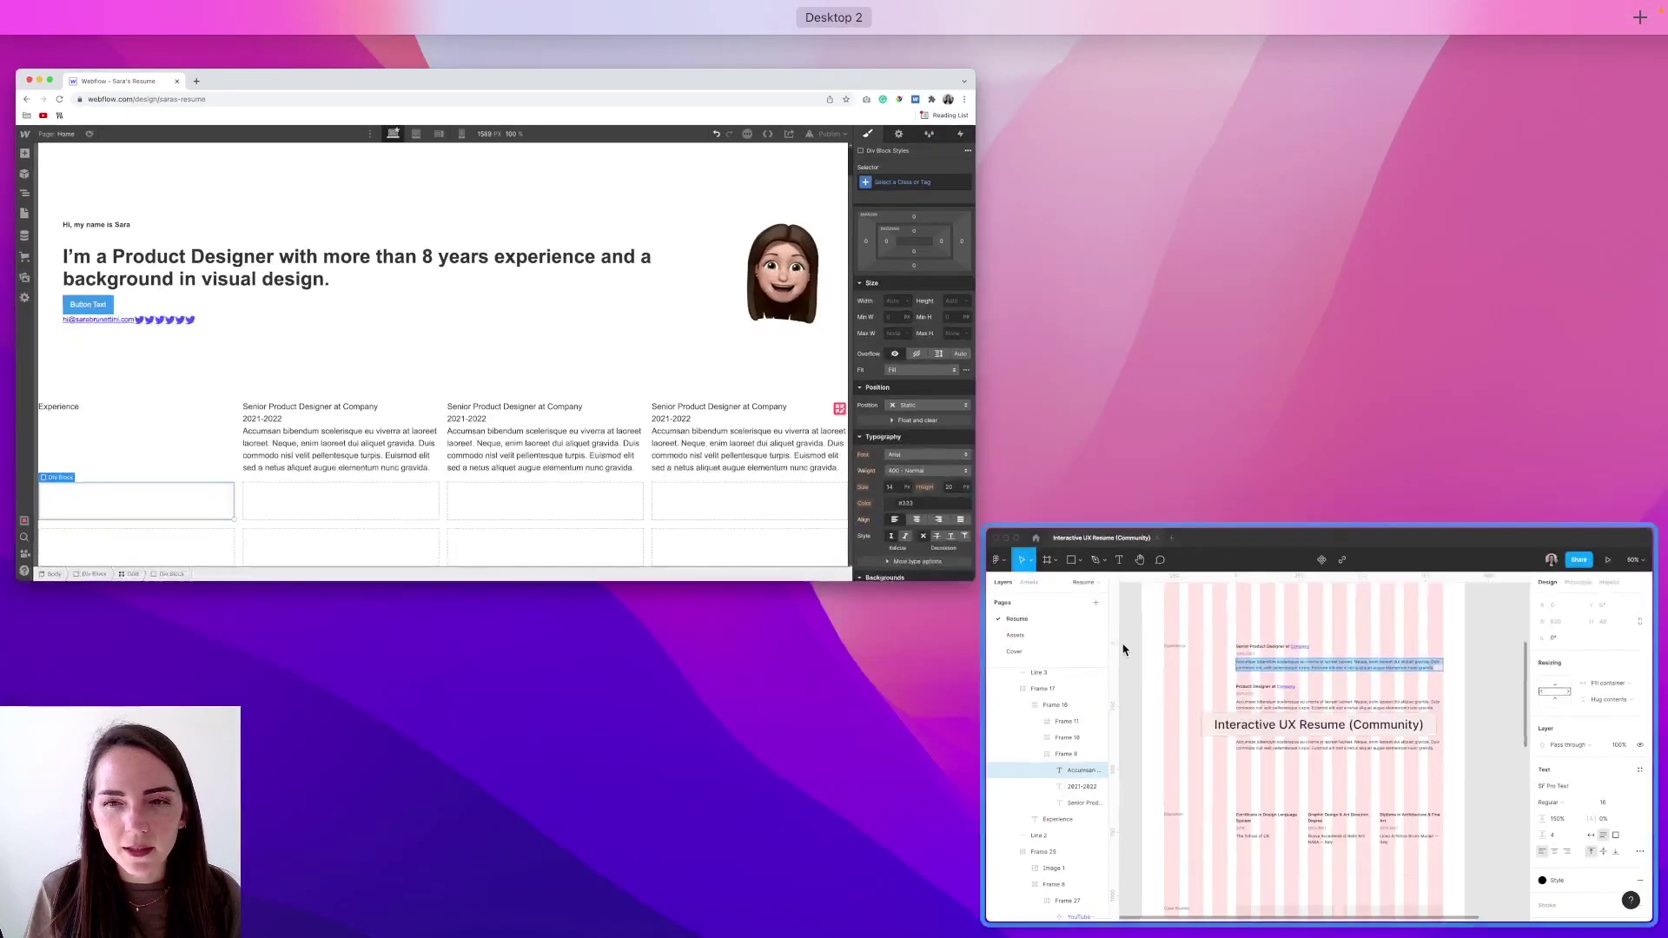
{"action": "left_click", "coordinate": [306, 663]}
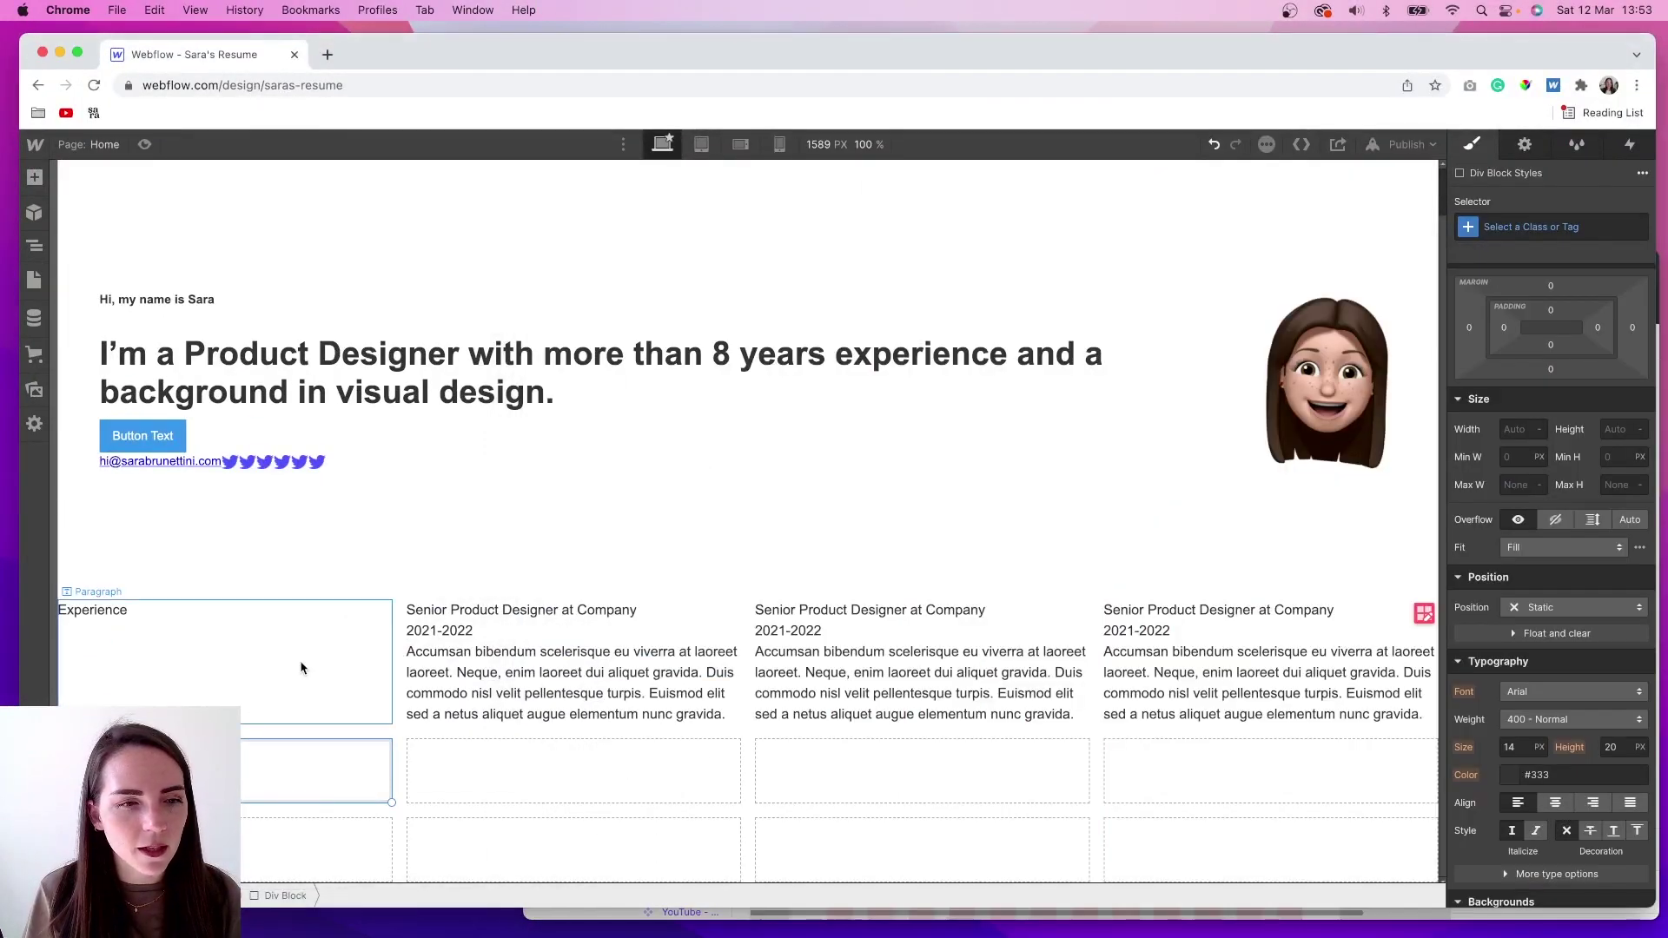
{"action": "scroll", "coordinate": [305, 662], "scroll_direction": "down", "scroll_amount": 1}
{"action": "key", "text": "super+Tab"}
{"action": "key", "text": "super+Tab"}
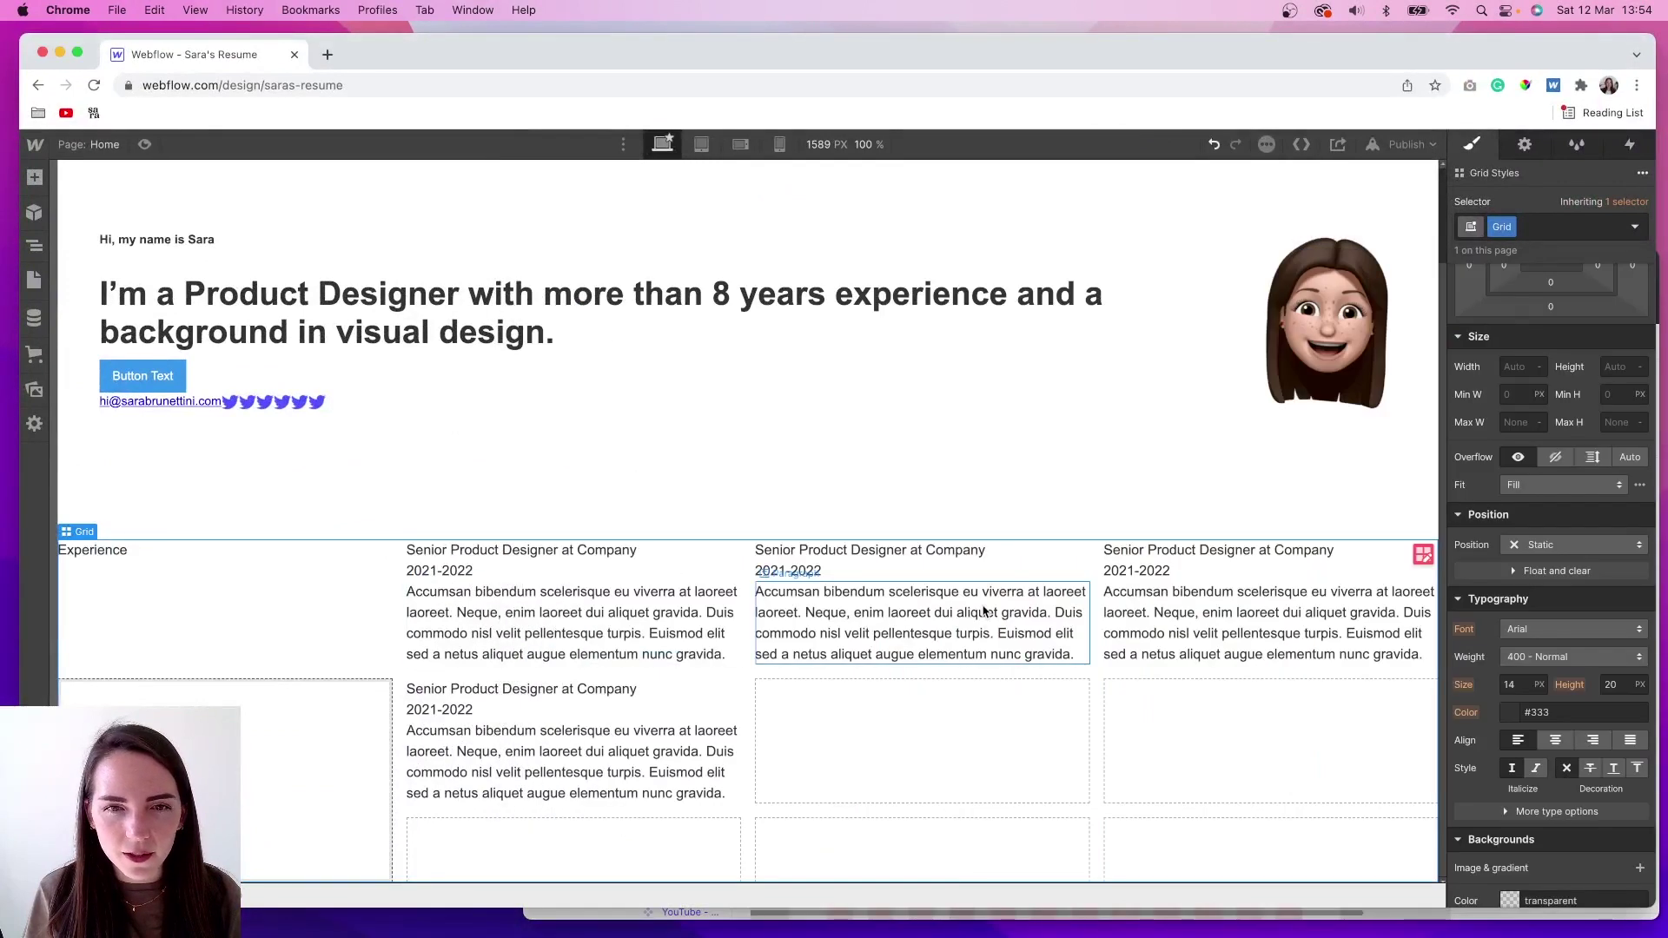
{"action": "left_click", "coordinate": [791, 584]}
Undo back to one wide entry, paste two more experience entries, and preview the page.
{"action": "key", "text": "super+z"}
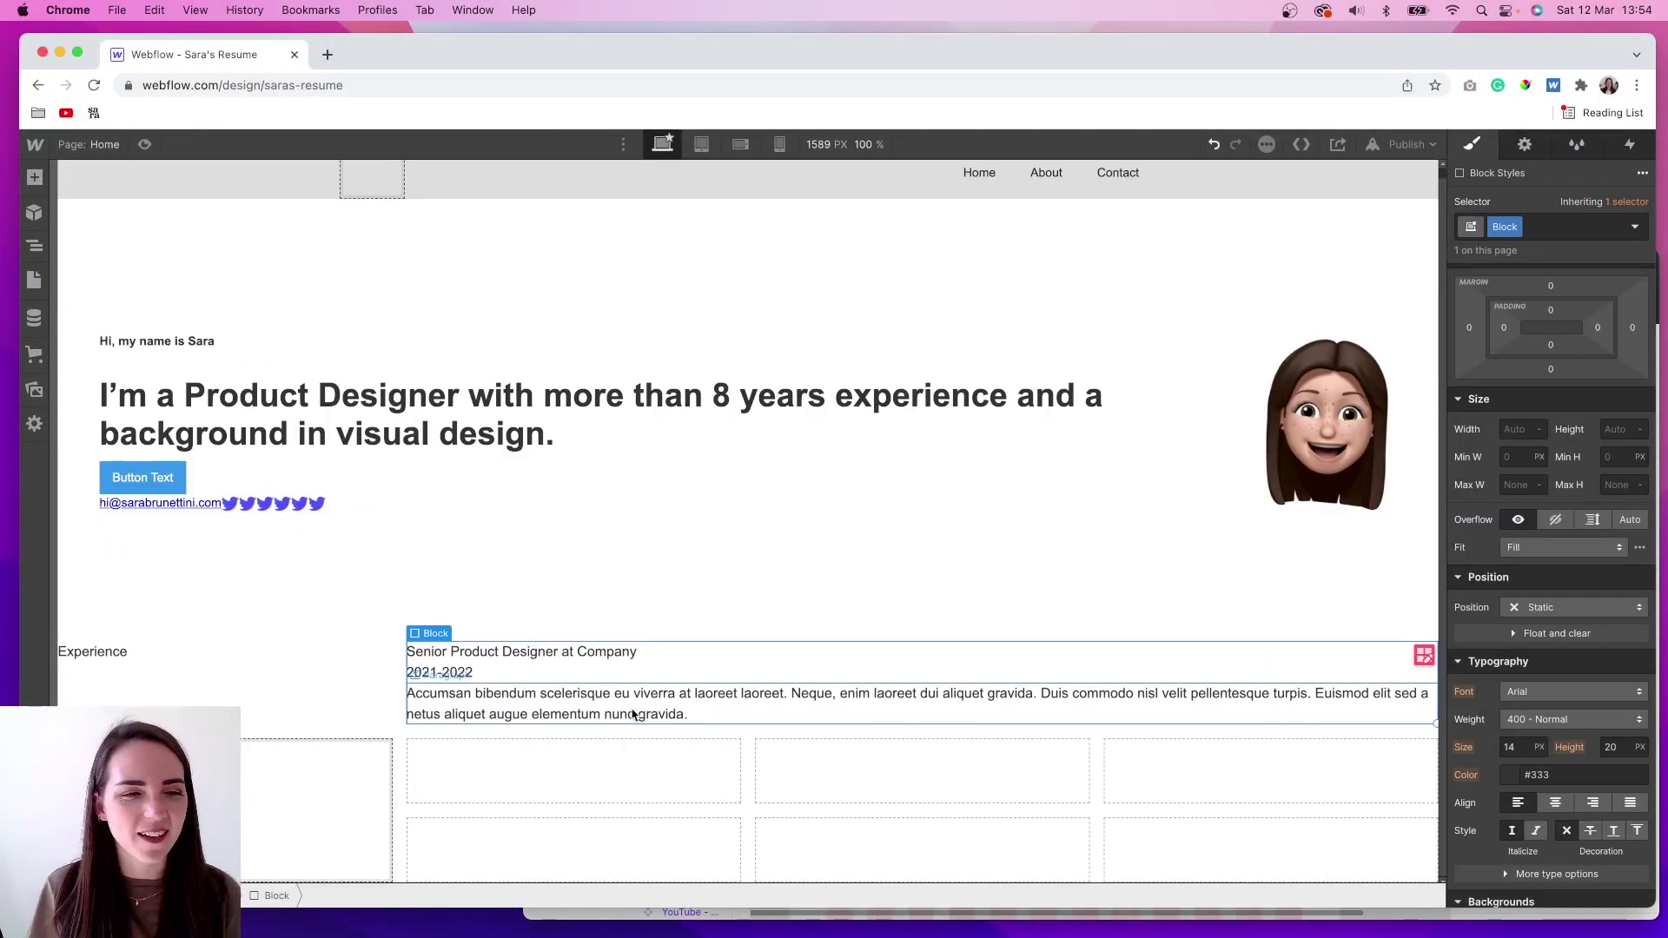
{"action": "left_click", "coordinate": [446, 756]}
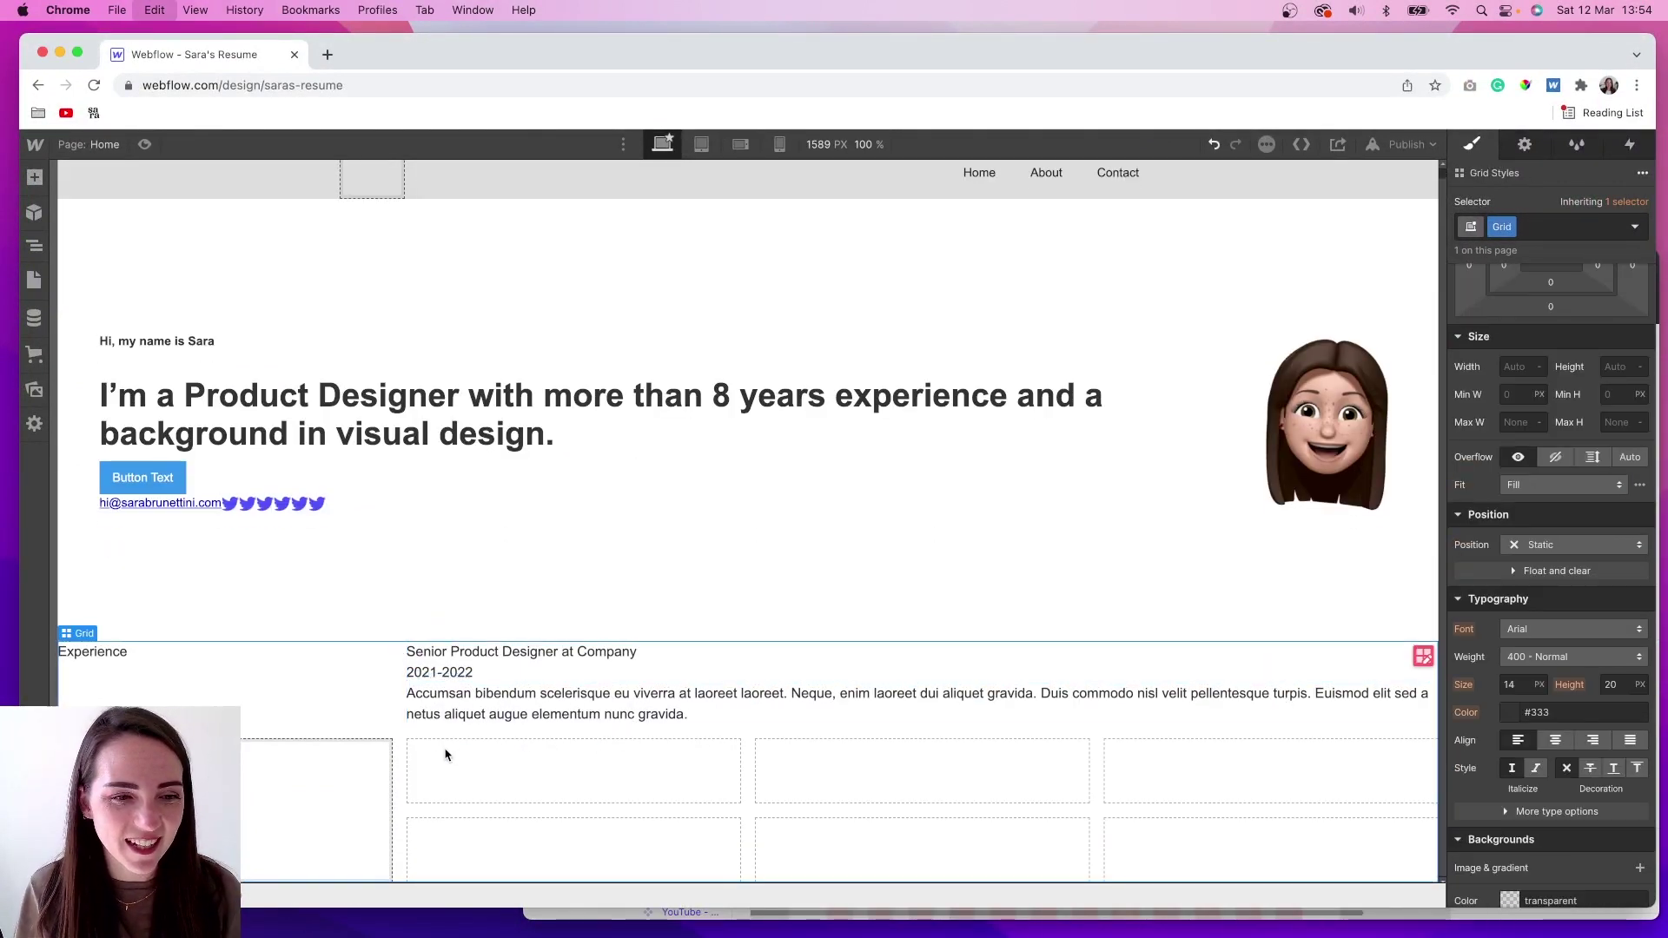
{"action": "key", "text": "super+v"}
{"action": "scroll", "coordinate": [449, 837], "scroll_direction": "down", "scroll_amount": 1}
{"action": "key", "text": "super+v"}
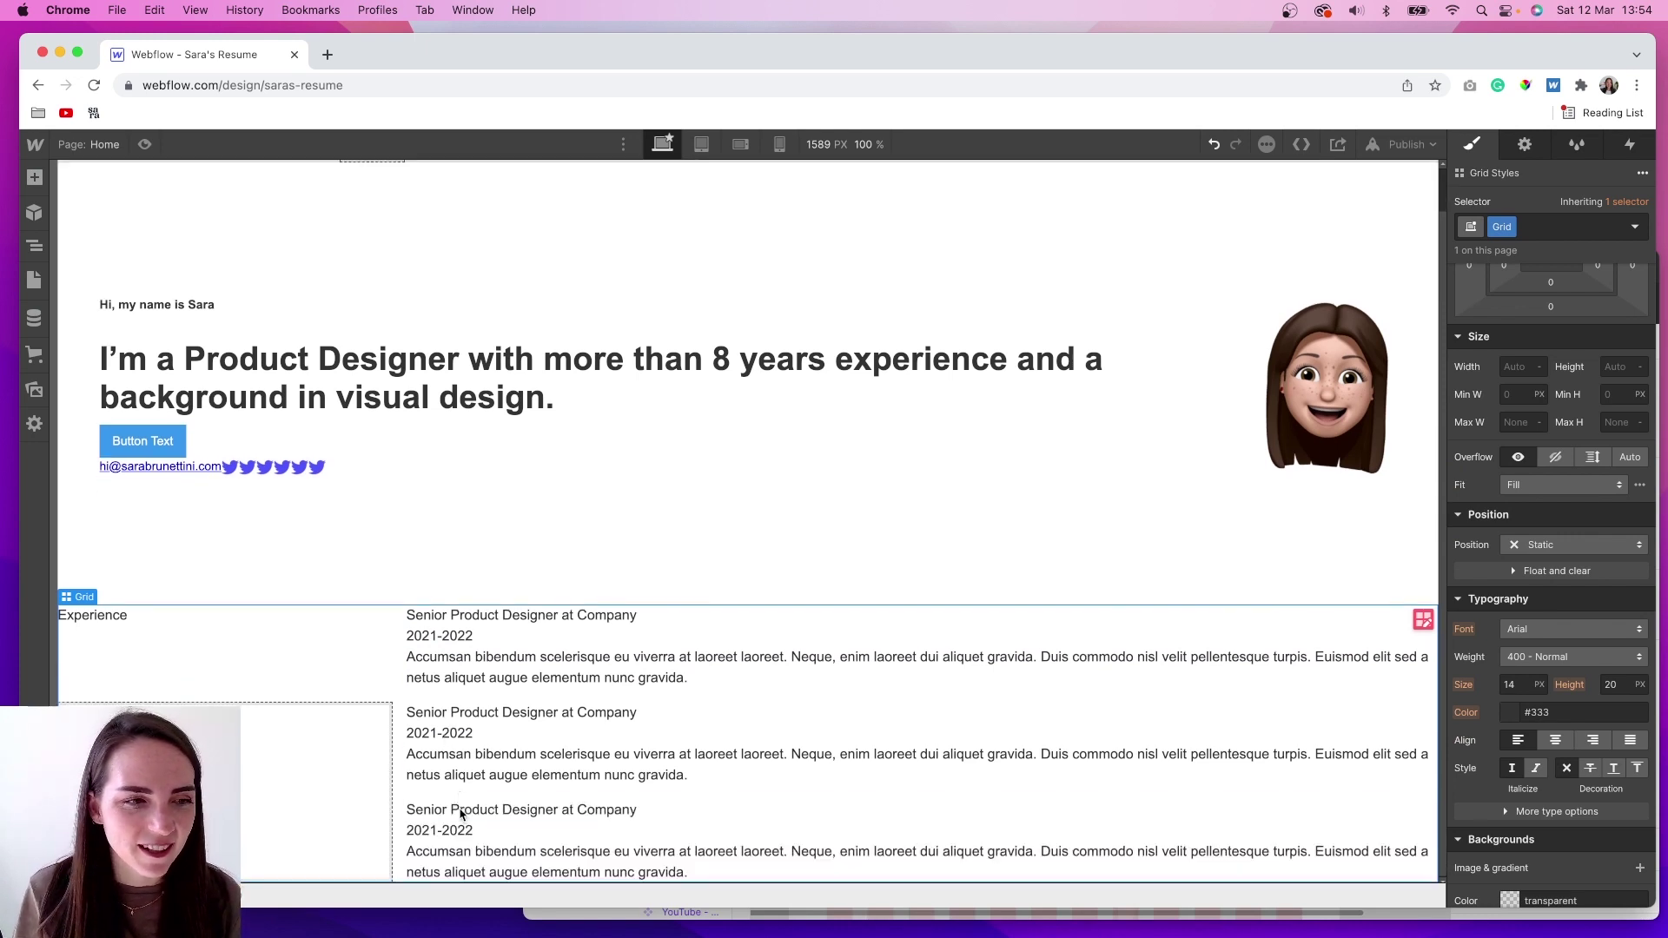
{"action": "left_click", "coordinate": [142, 145]}
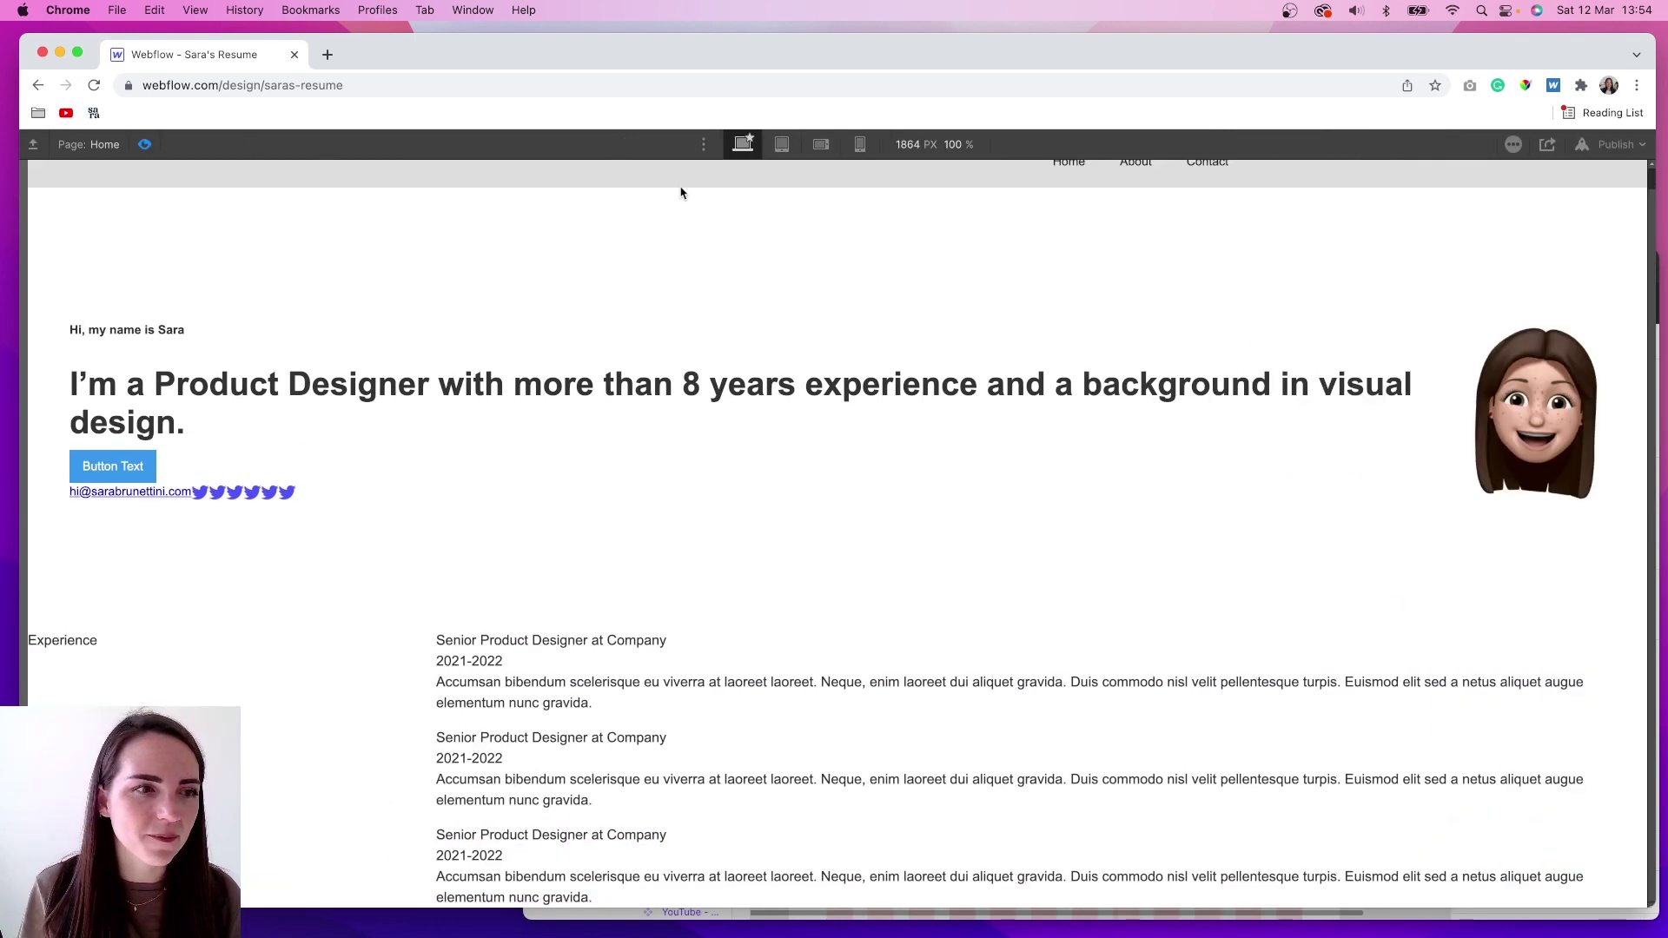
Give the grid's wrapper a new 'Section wrapper' class with 3rem left padding, starting the right padding.
{"action": "left_click", "coordinate": [145, 144]}
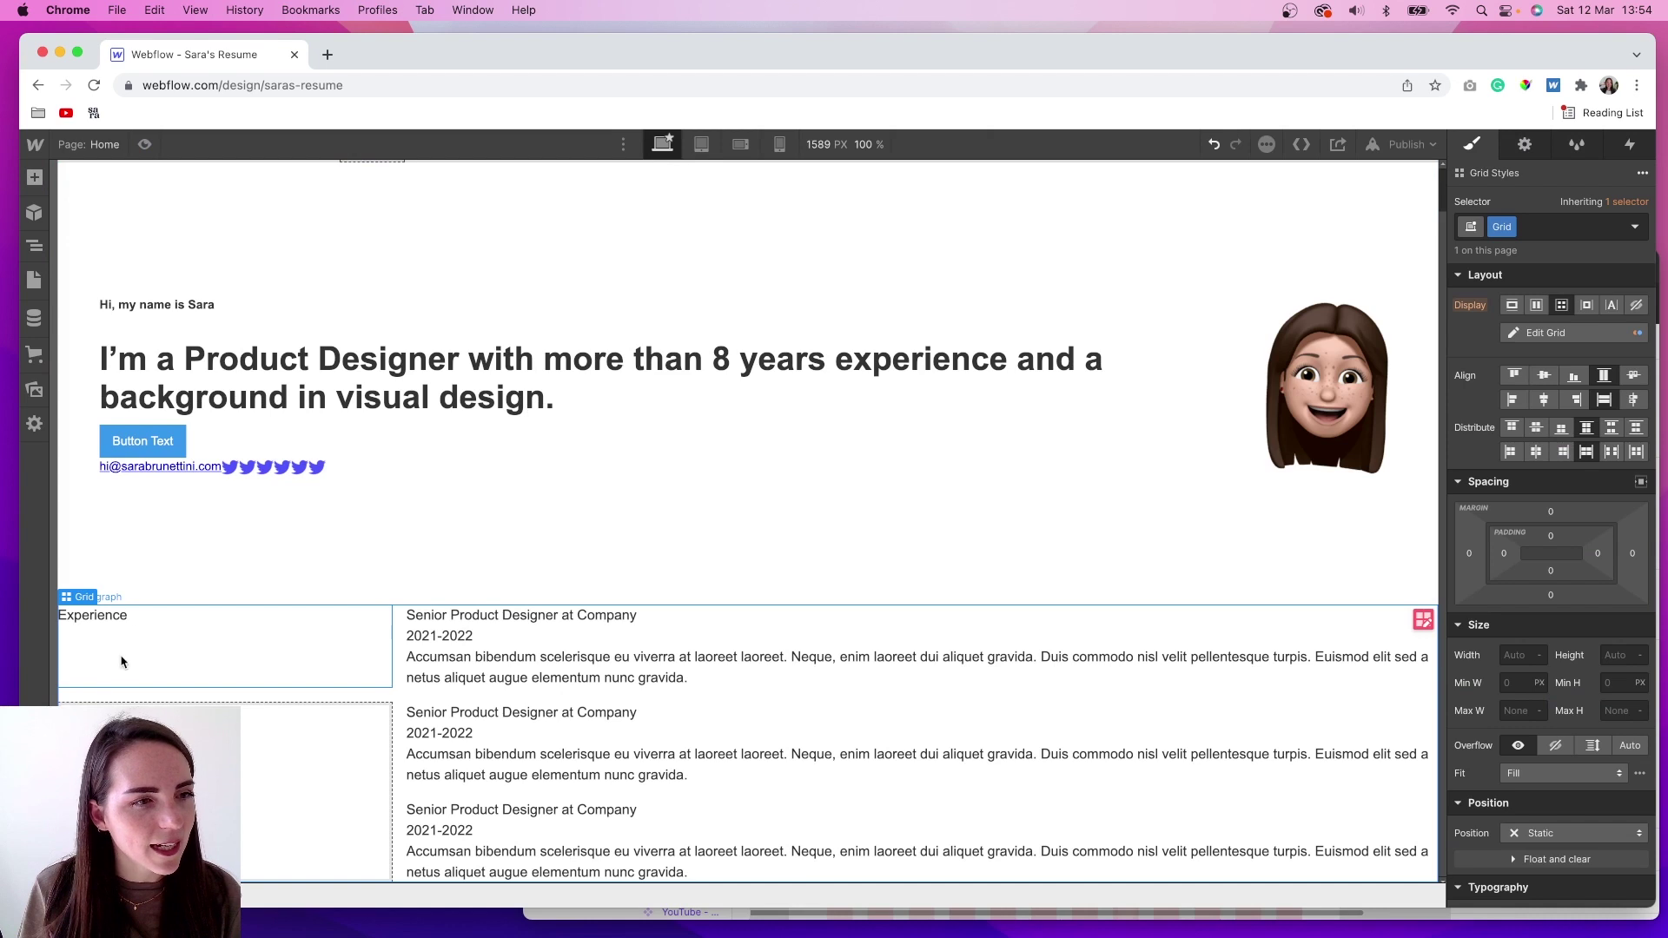
{"action": "left_click", "coordinate": [90, 581]}
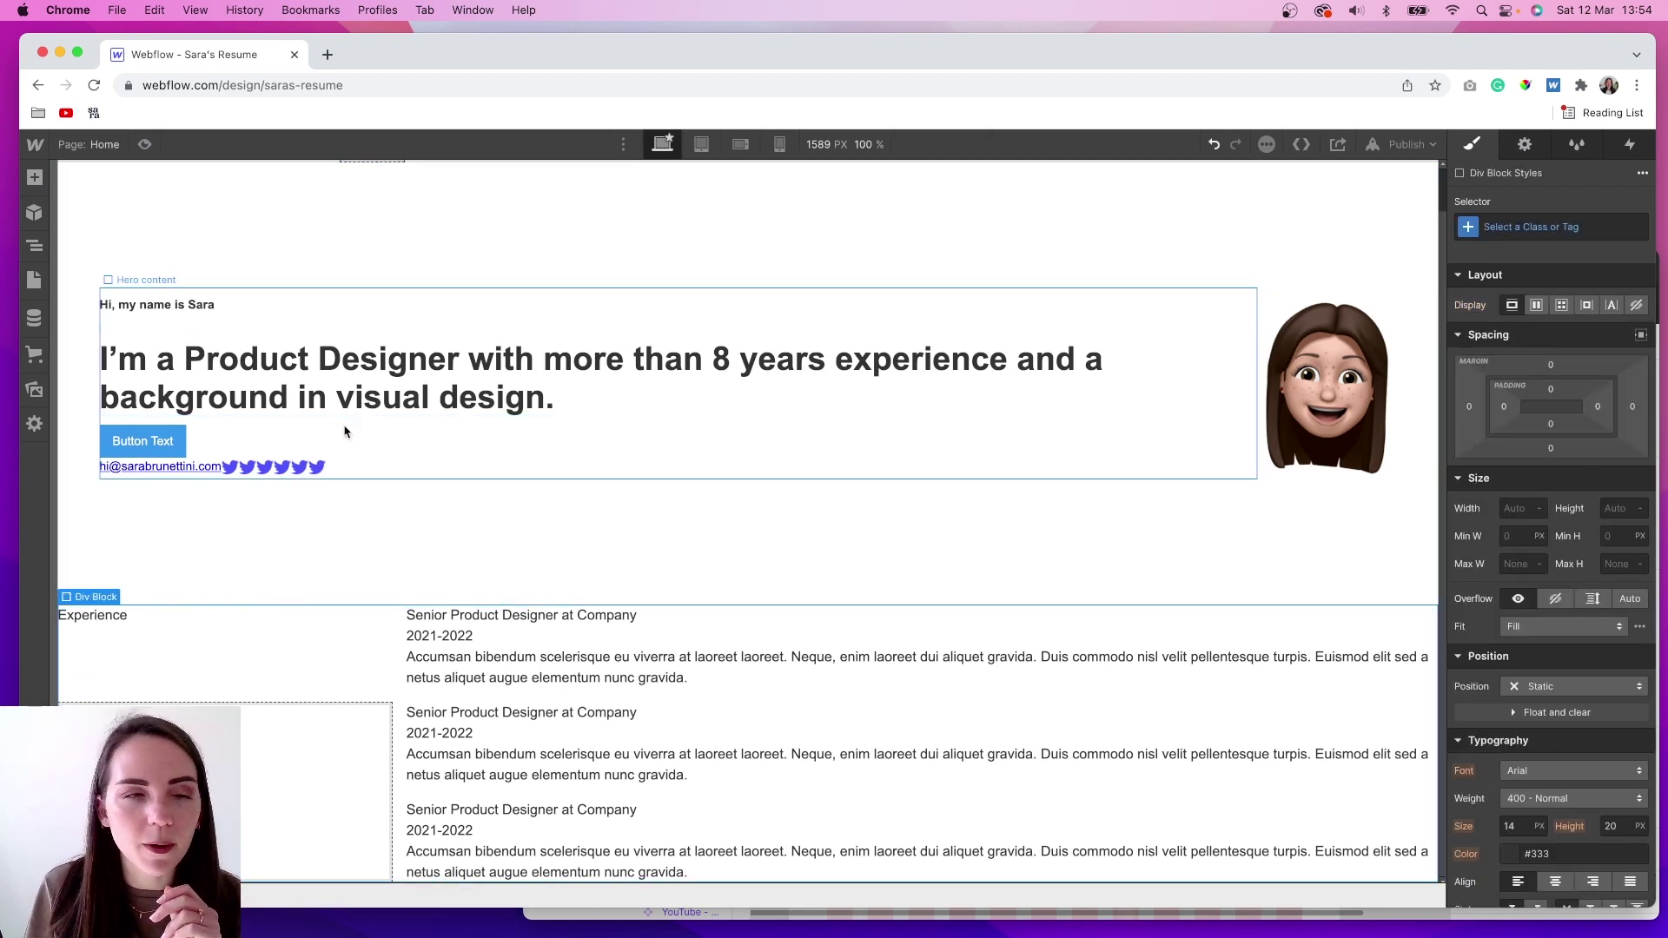
{"action": "left_click", "coordinate": [1527, 226]}
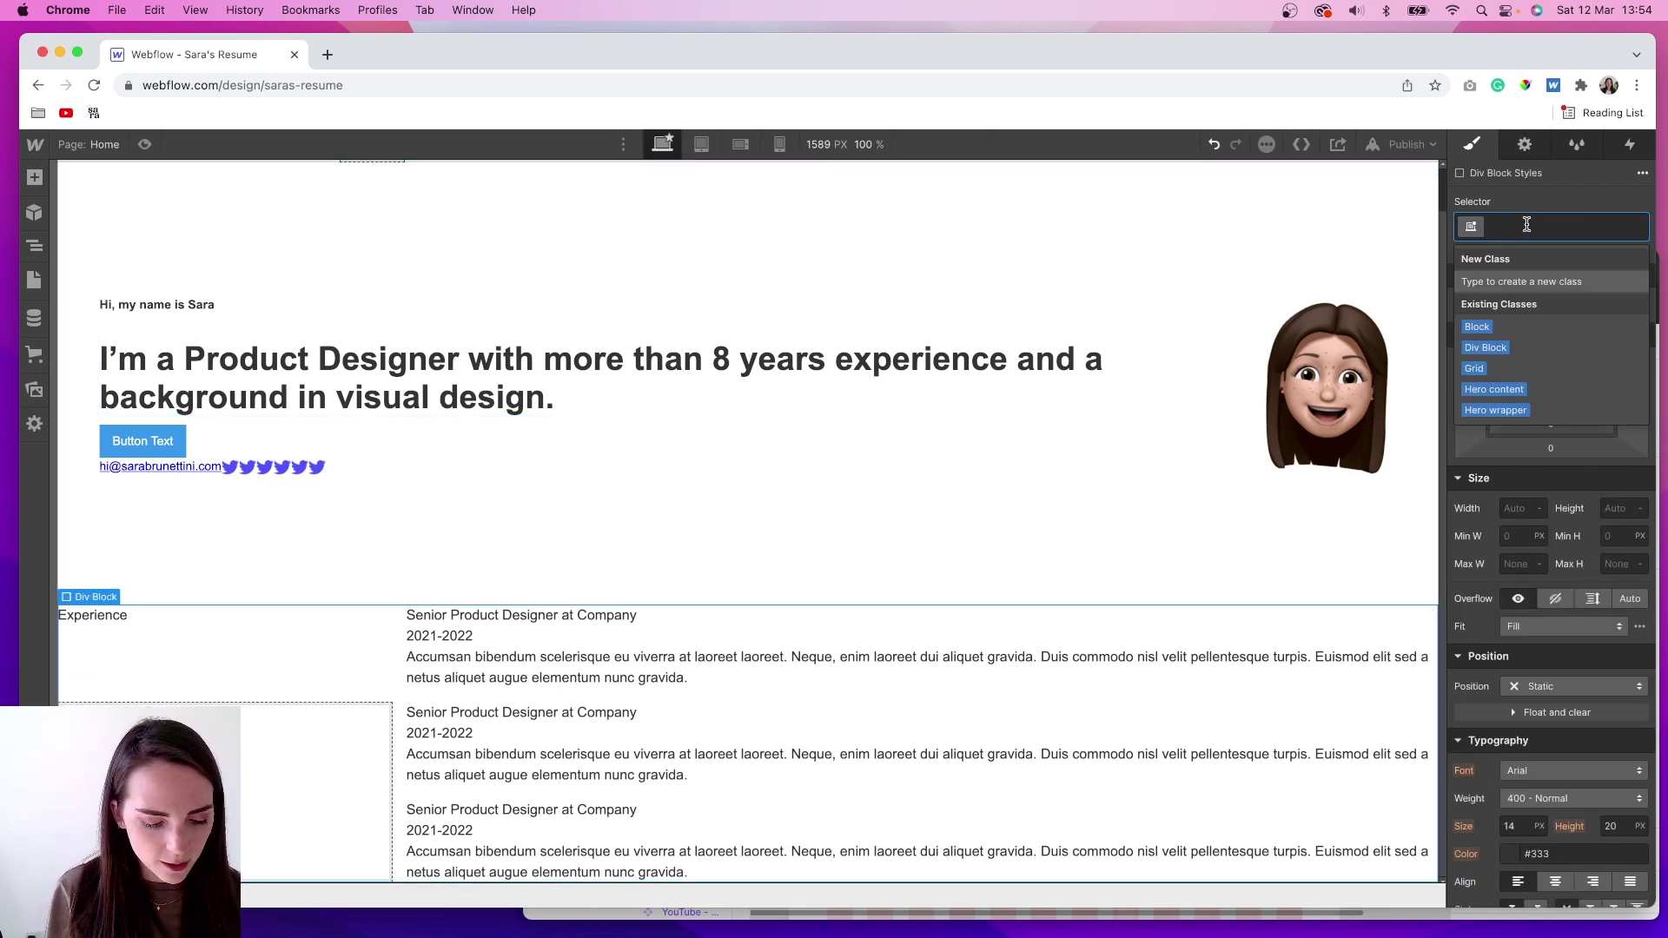
{"action": "type", "text": "Section wrapp"}
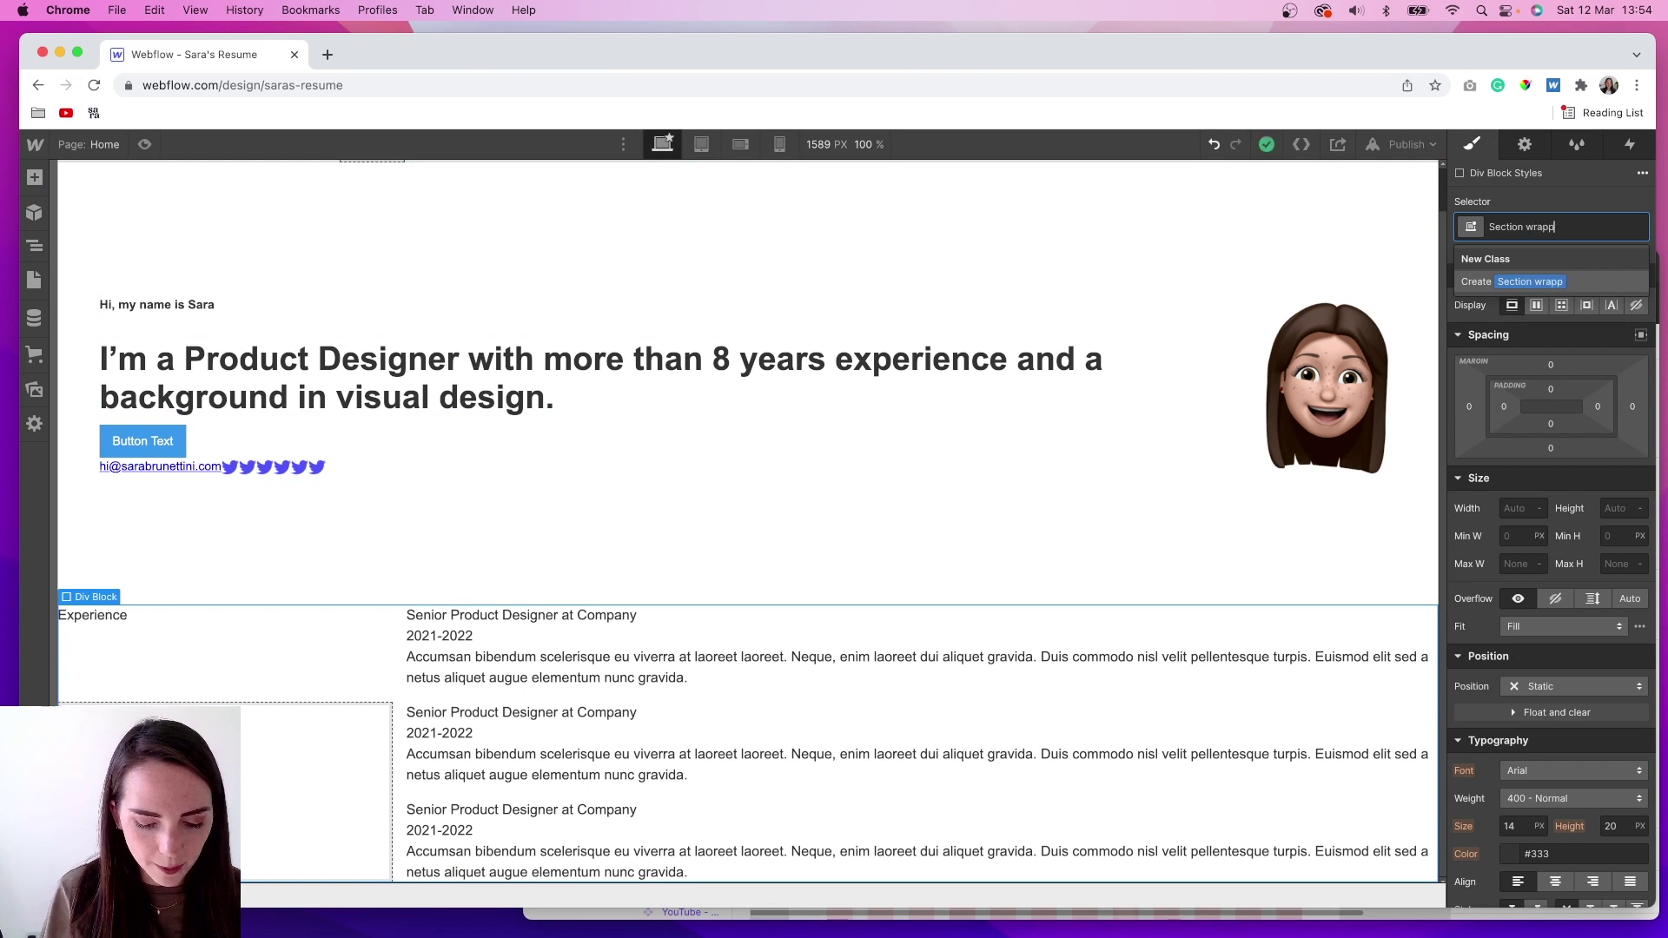
{"action": "type", "text": "er"}
{"action": "key", "text": "Return"}
{"action": "left_click", "coordinate": [1504, 407]}
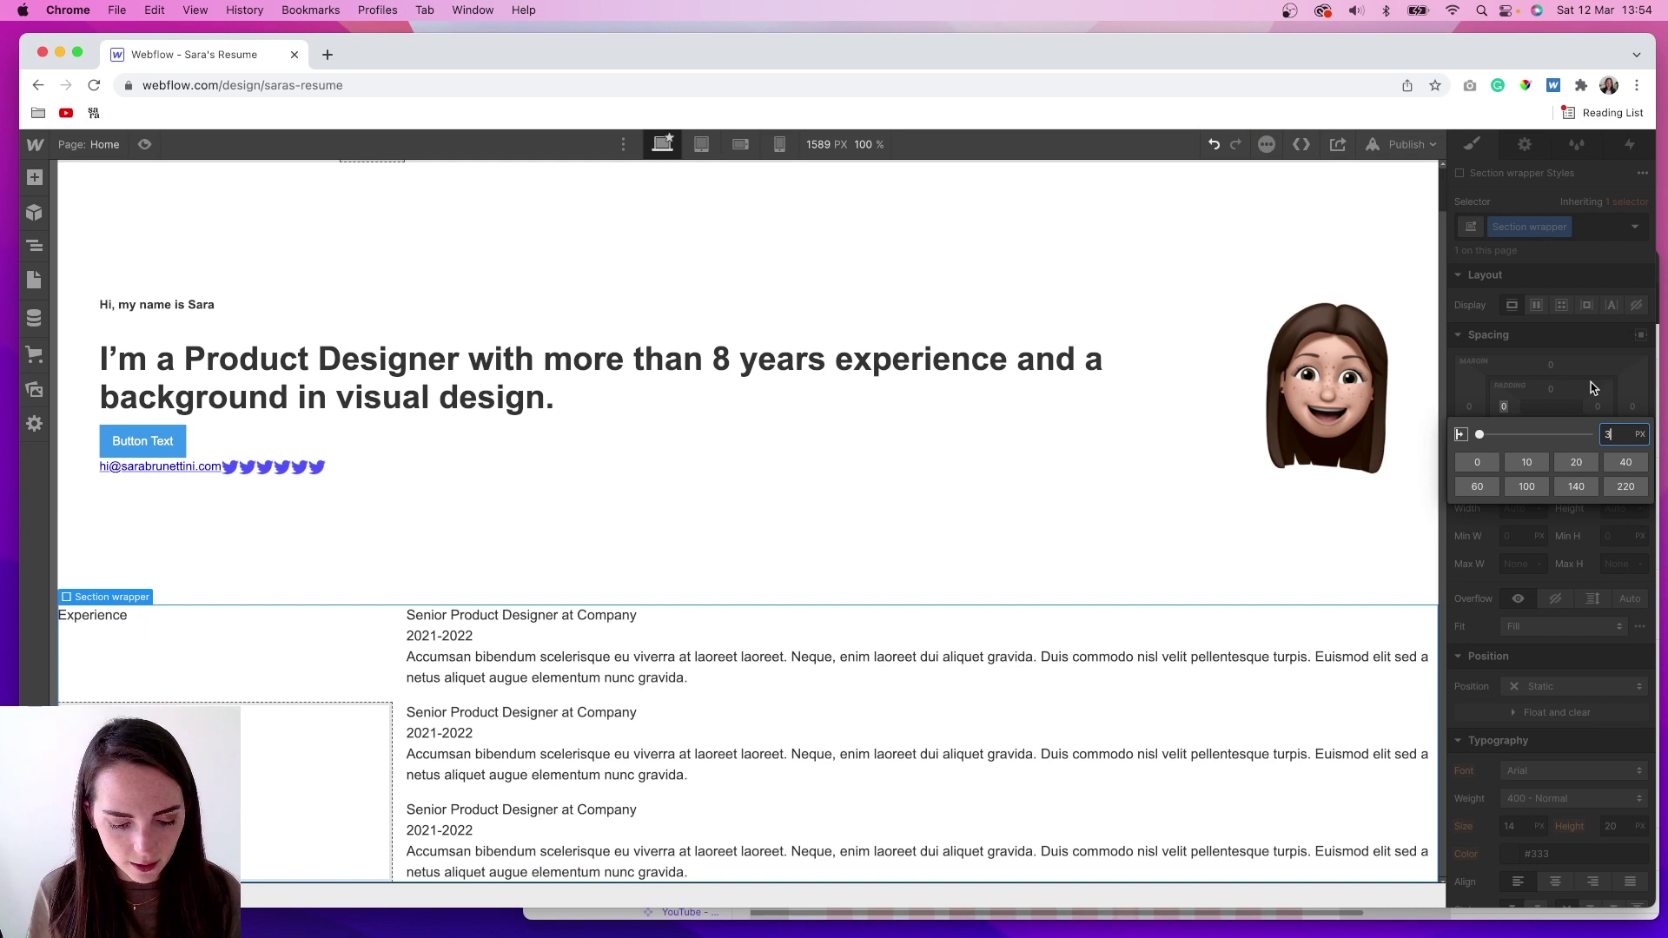
{"action": "key", "text": "Return"}
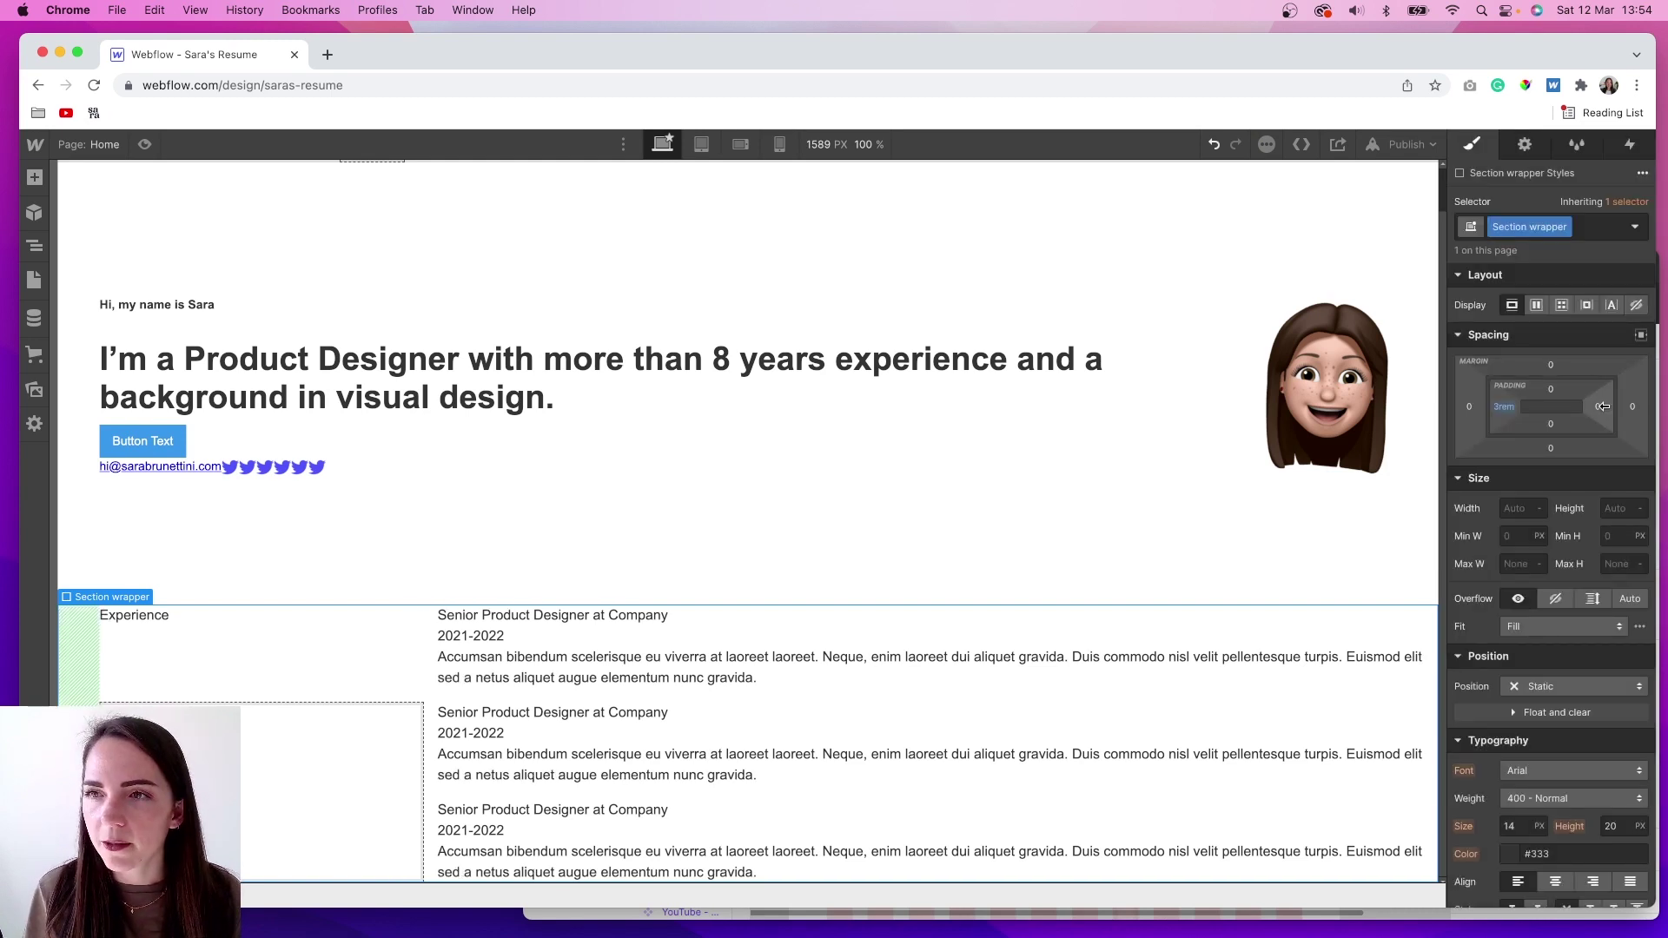
{"action": "left_click", "coordinate": [1603, 407]}
Finish 3rem right padding and give the first job title a 'Bold' combo class at weight 700.
{"action": "type", "text": "3rem"}
{"action": "key", "text": "Return"}
{"action": "scroll", "coordinate": [402, 495], "scroll_direction": "down", "scroll_amount": 3}
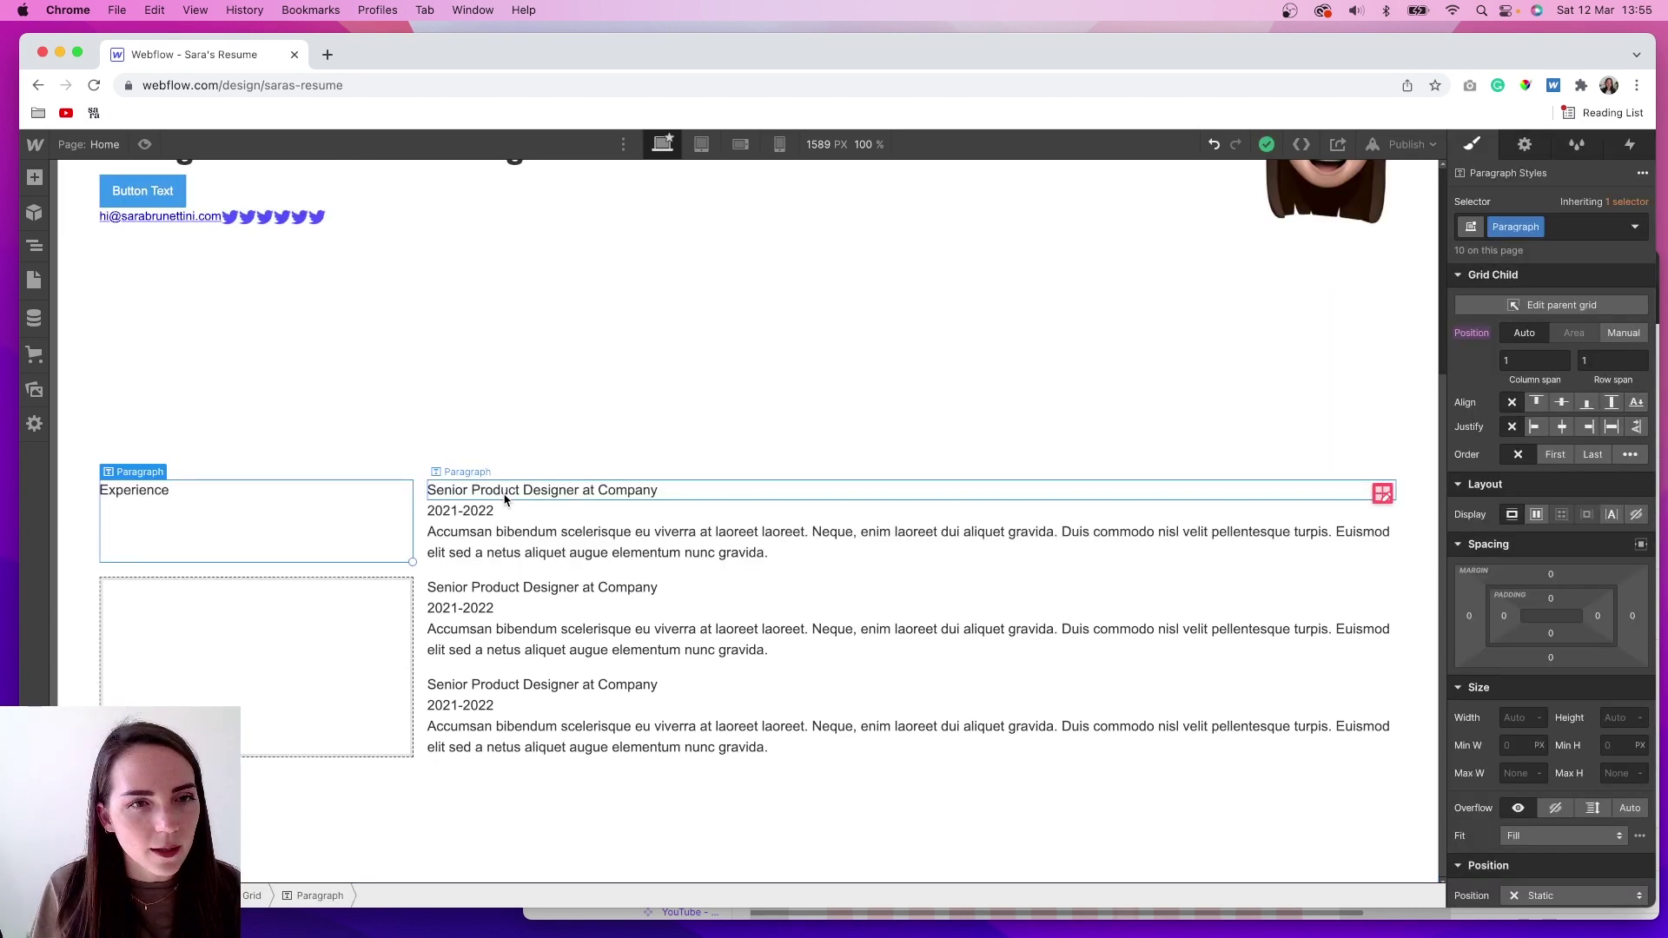
{"action": "left_click", "coordinate": [486, 491]}
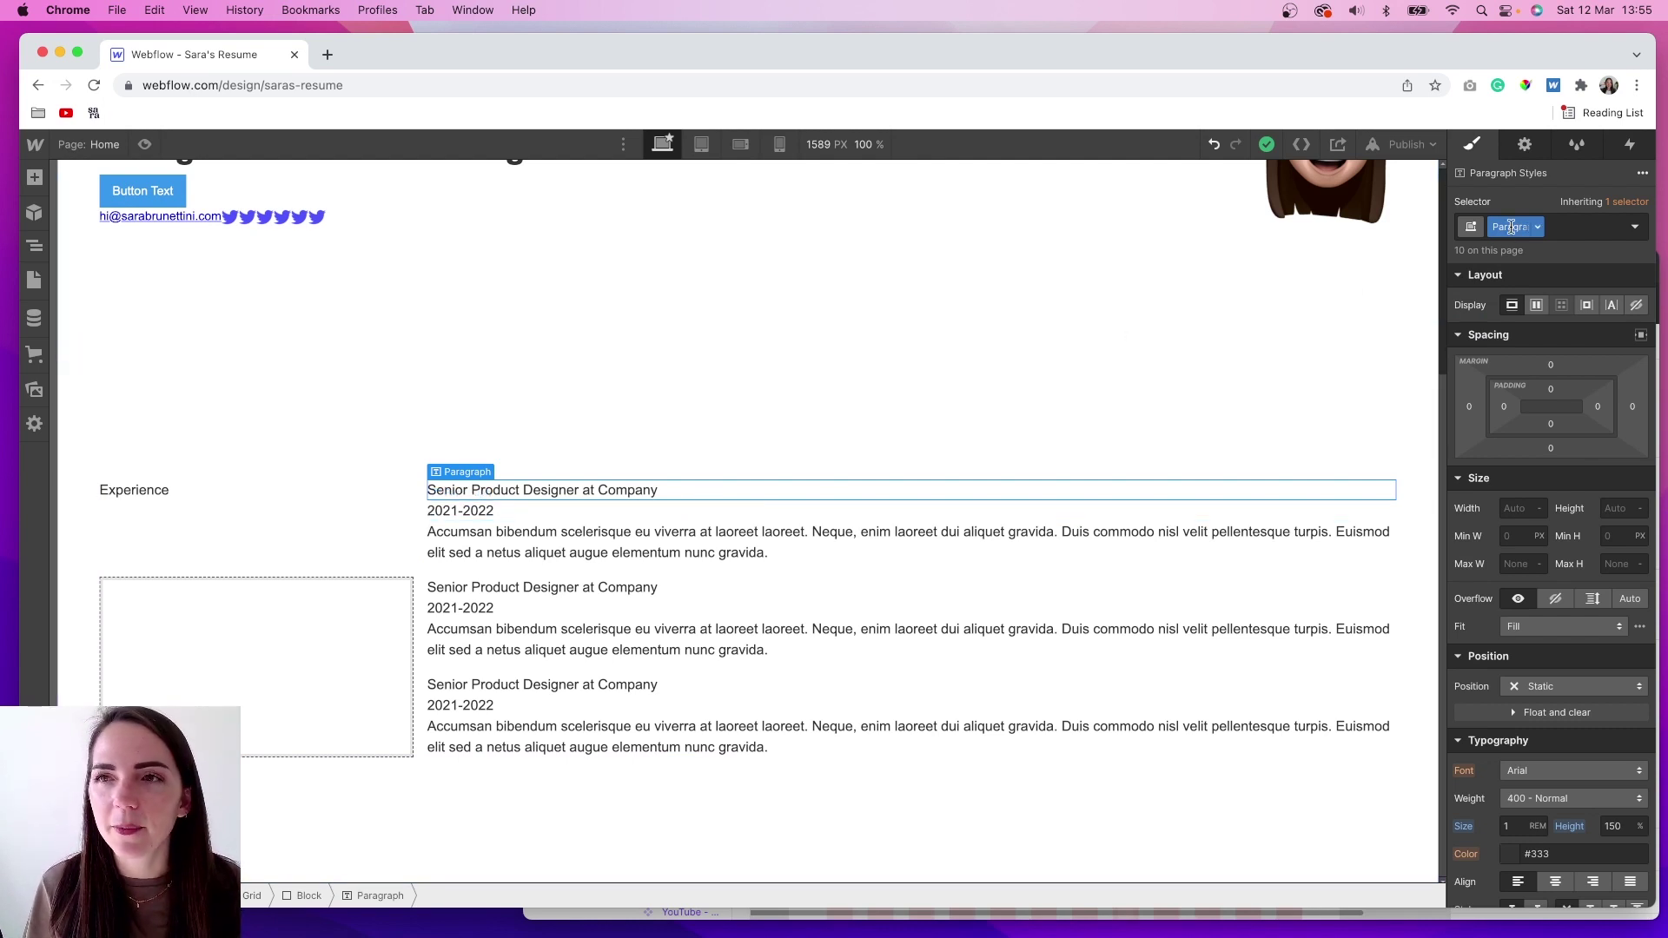
{"action": "left_click", "coordinate": [1575, 230]}
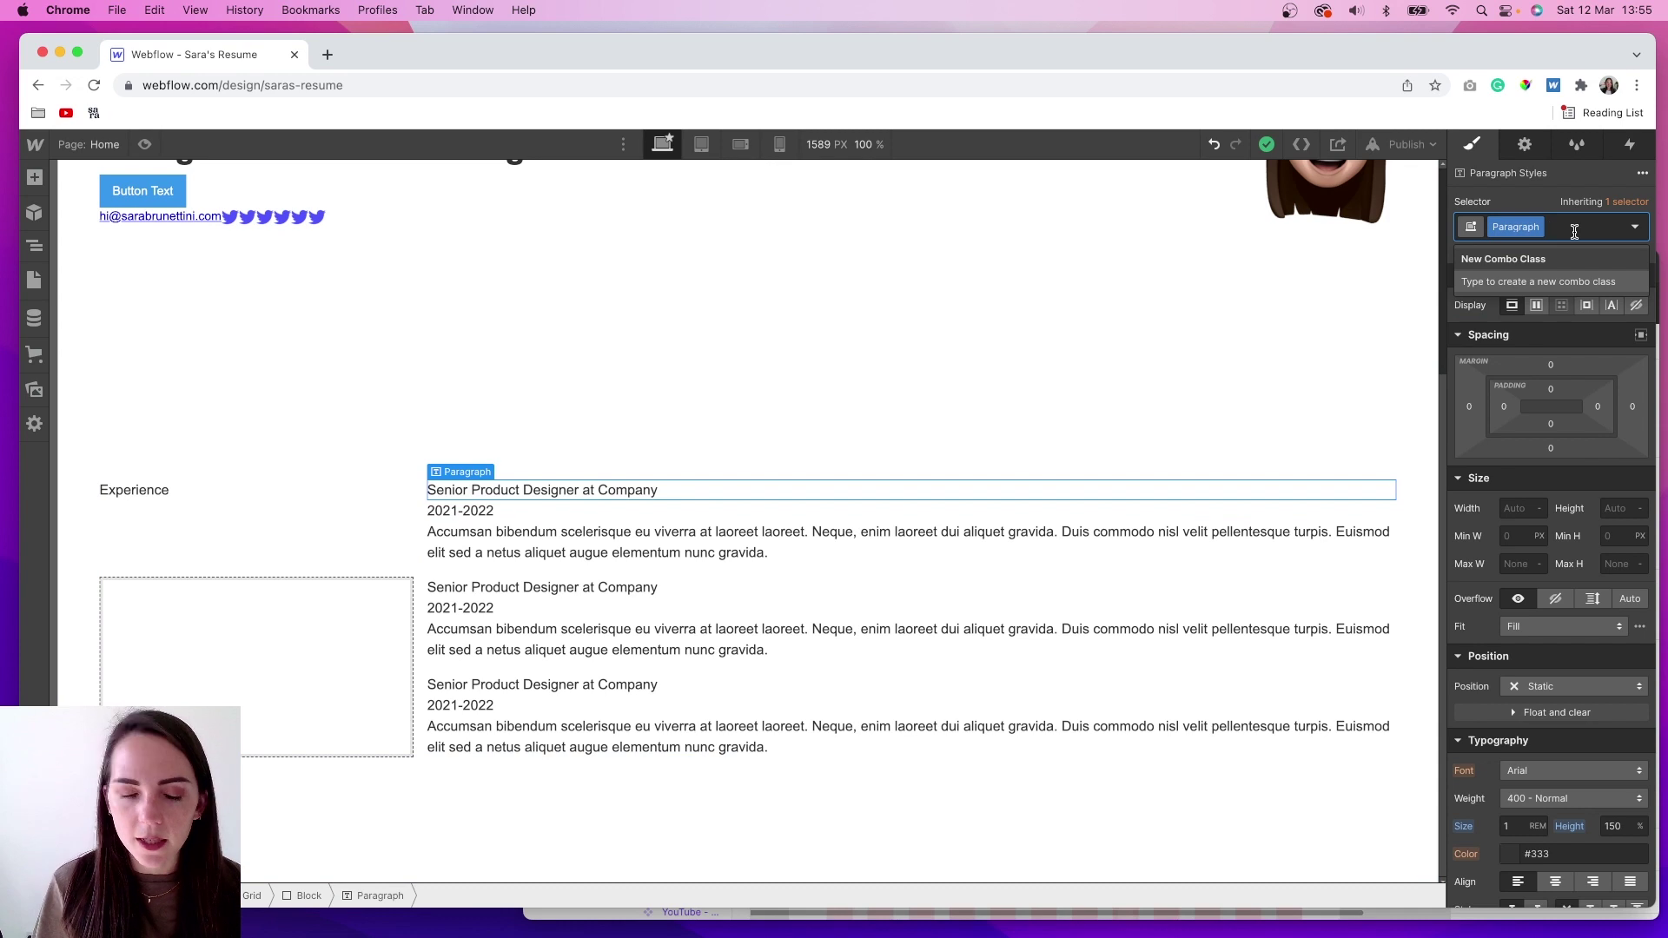
{"action": "type", "text": "Bold"}
{"action": "key", "text": "Return"}
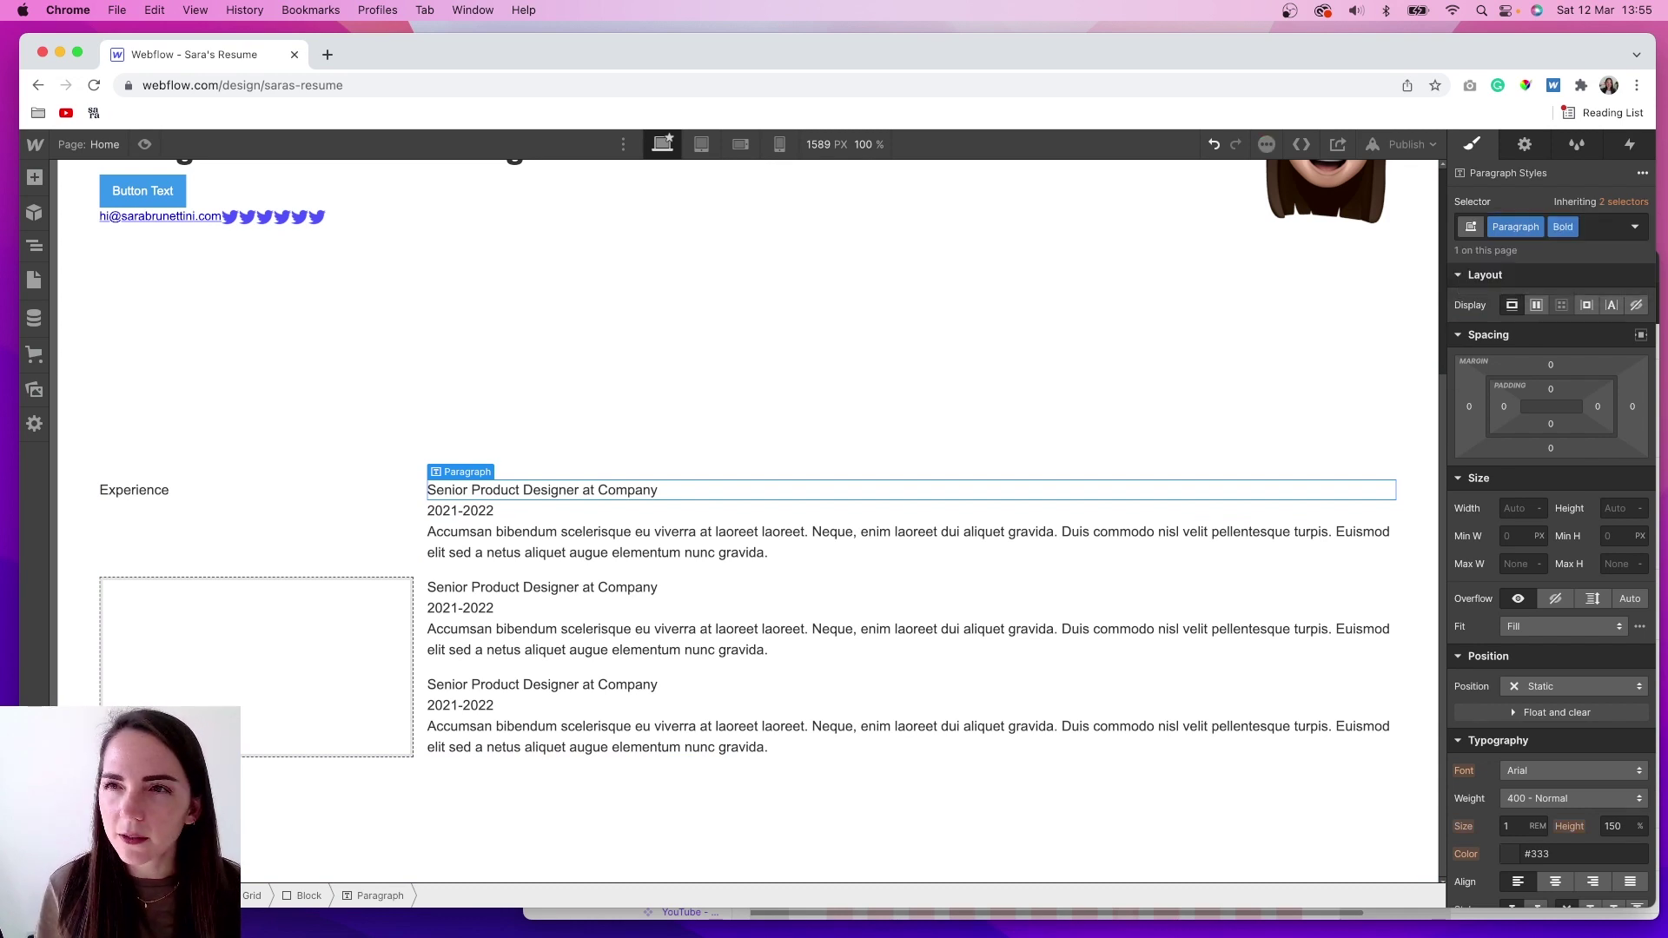
{"action": "left_click", "coordinate": [1555, 772]}
{"action": "left_click", "coordinate": [1493, 776]}
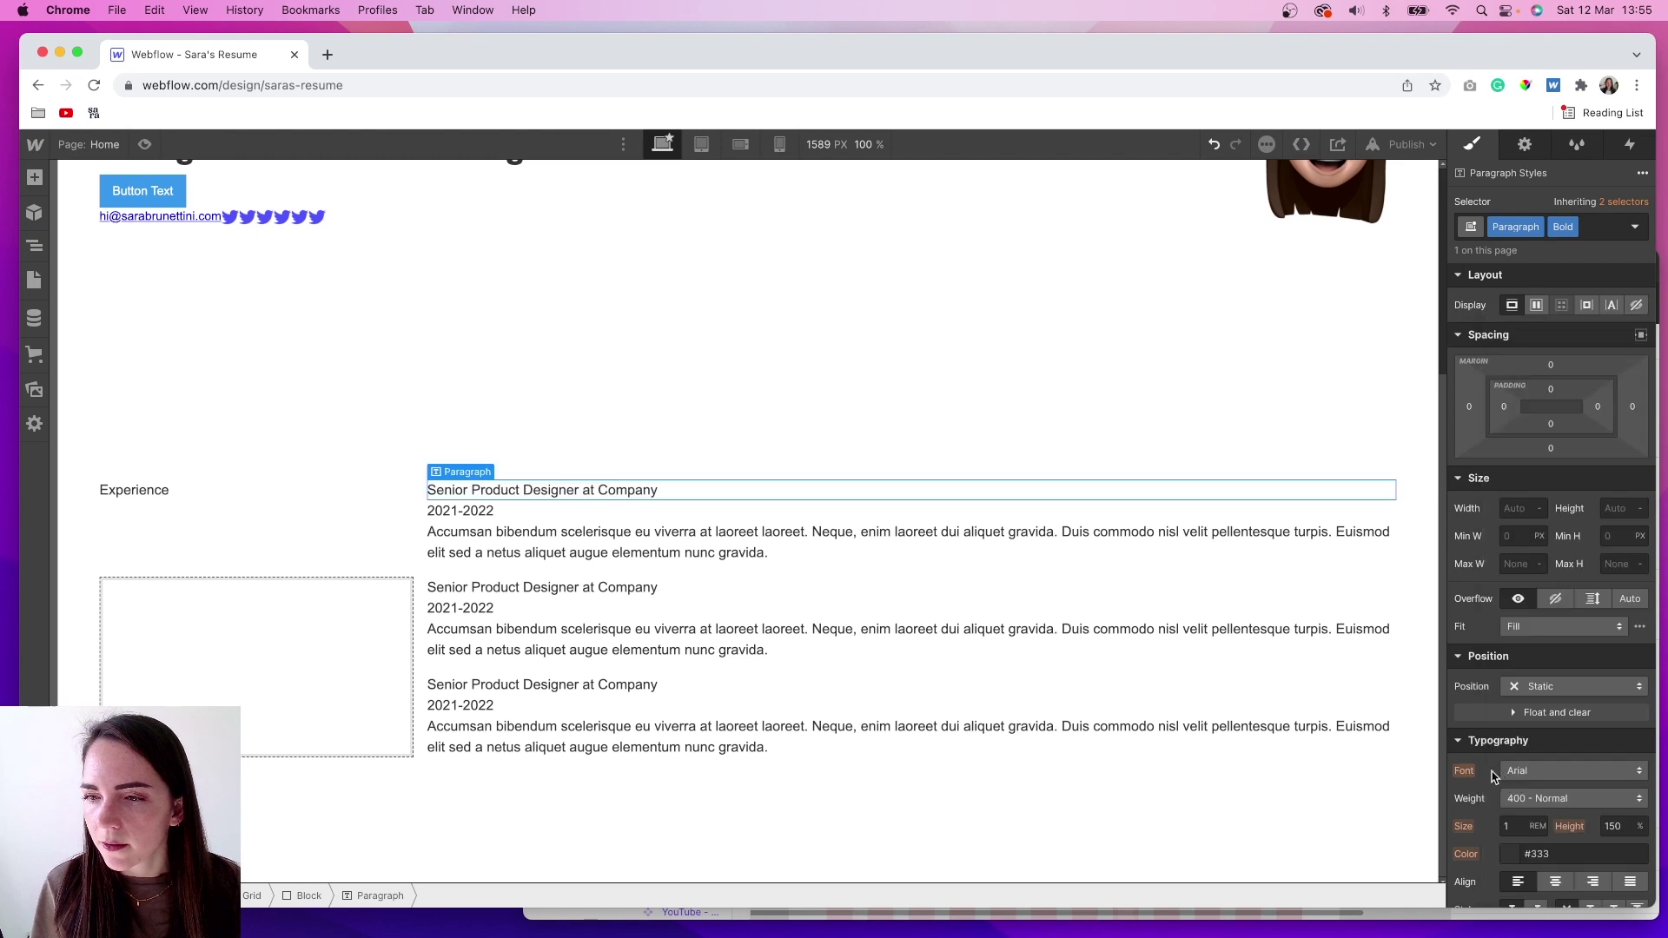
{"action": "left_click", "coordinate": [1566, 799]}
{"action": "left_click", "coordinate": [1558, 853]}
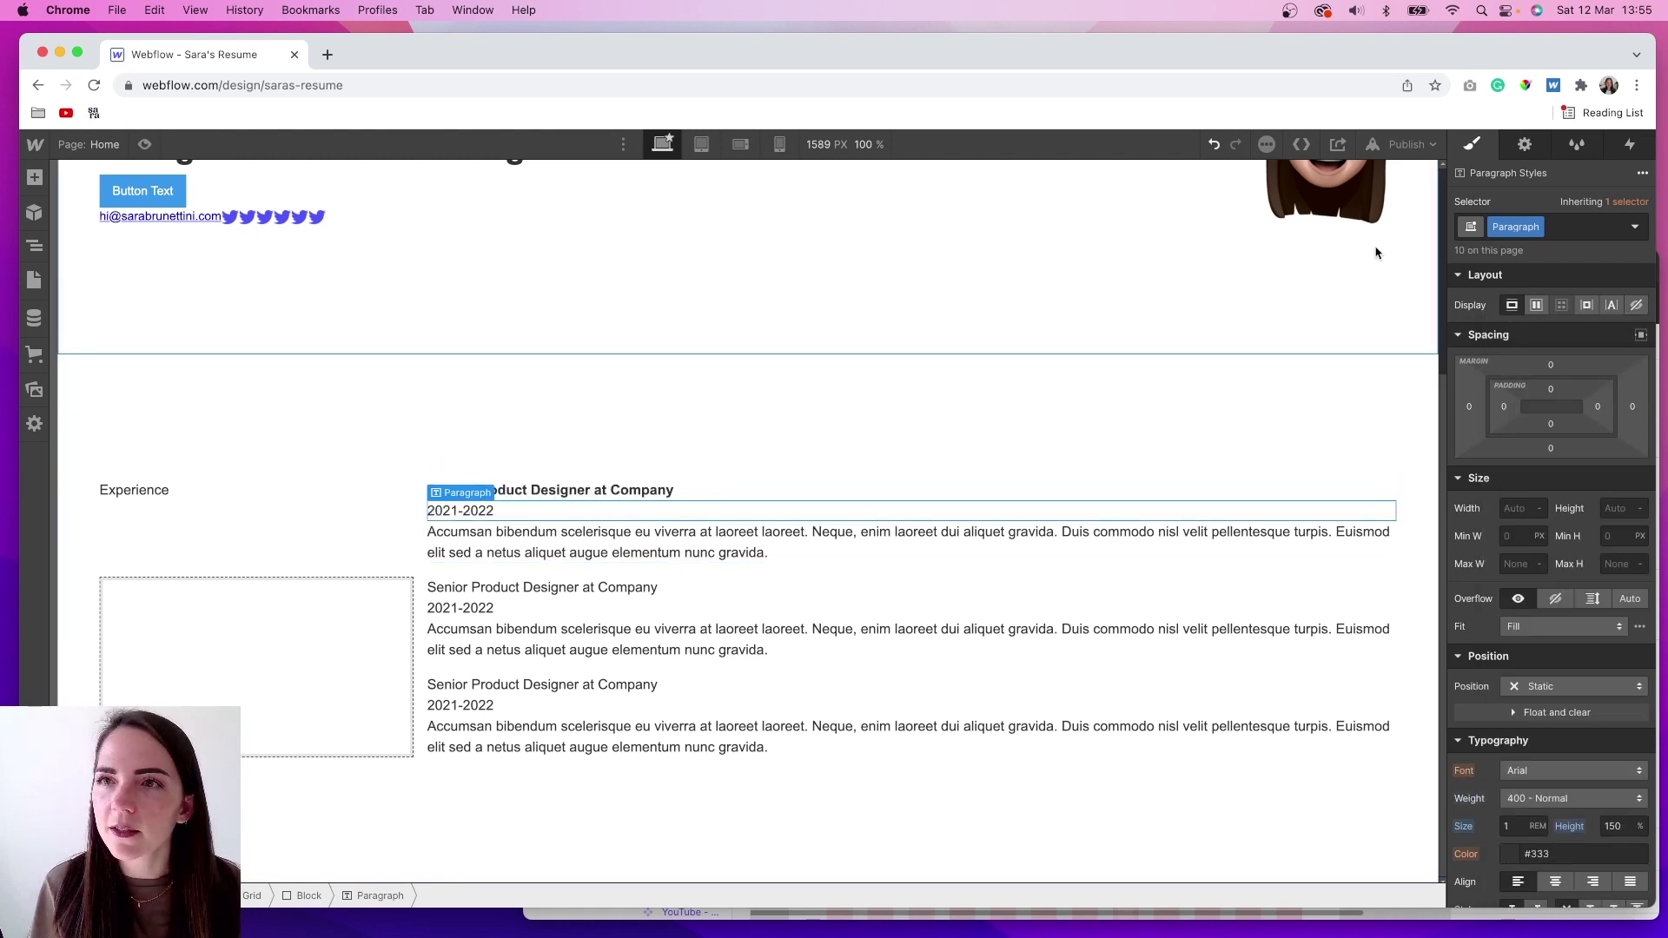
Apply the Bold class to the second and third job titles, restoring the deleted date line.
{"action": "left_click", "coordinate": [475, 514]}
{"action": "left_click", "coordinate": [486, 588]}
{"action": "key", "text": "super+Return"}
{"action": "type", "text": "Bold"}
{"action": "key", "text": "Return"}
{"action": "left_click", "coordinate": [487, 684]}
{"action": "key", "text": "super+Return"}
{"action": "type", "text": "Bold"}
{"action": "key", "text": "Return"}
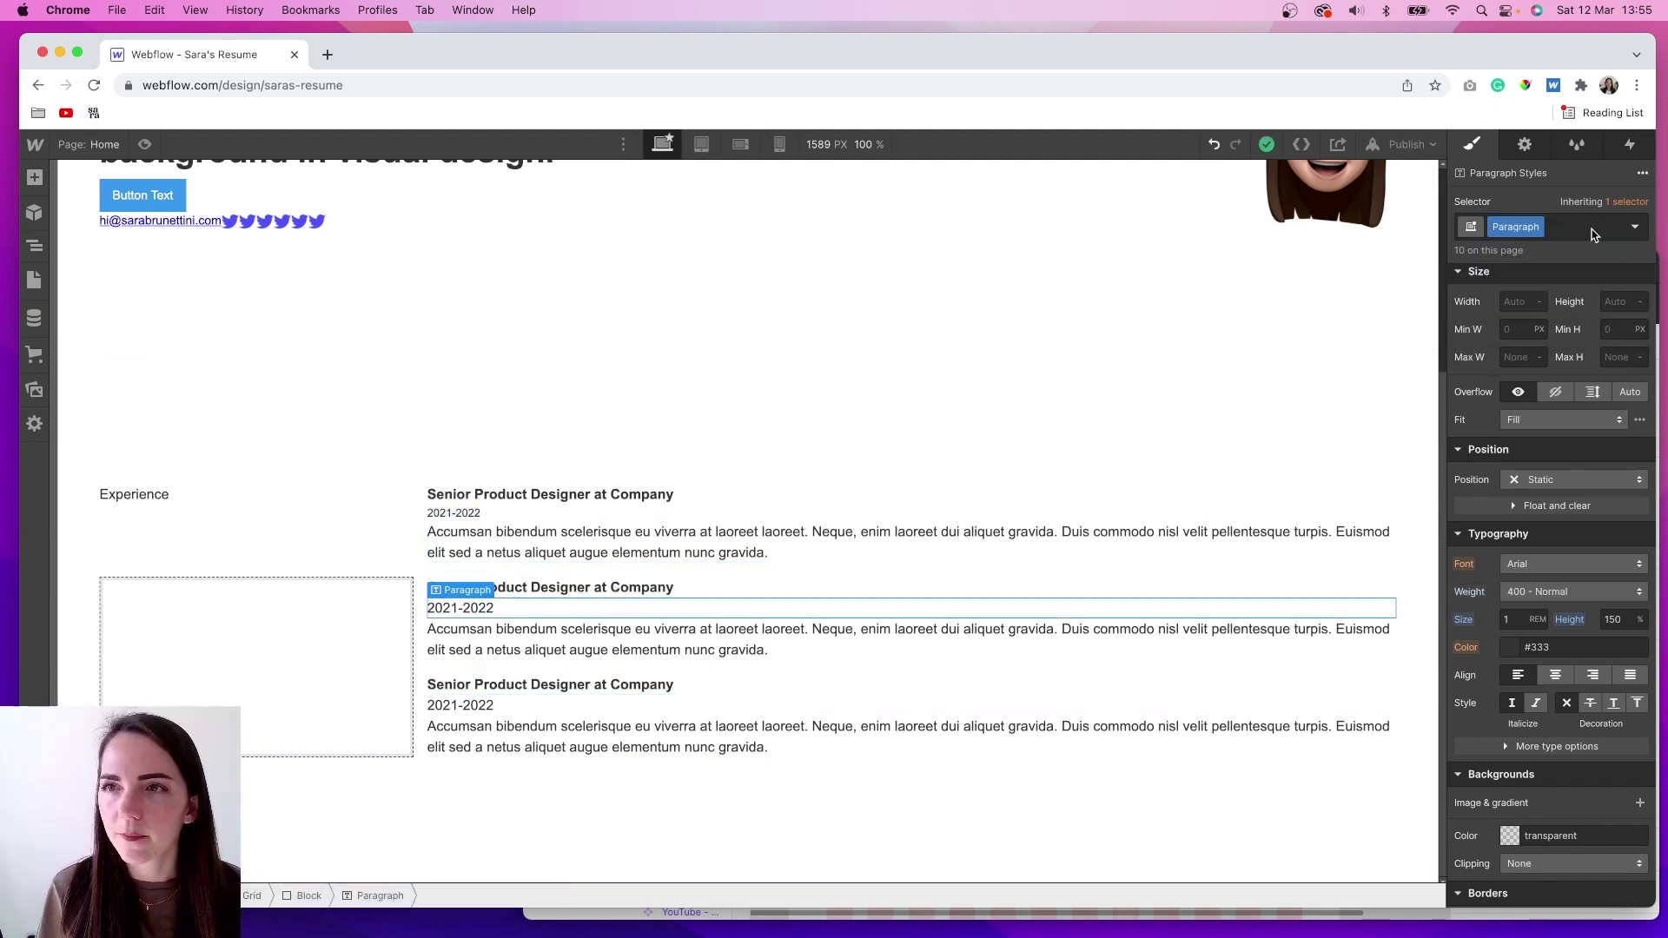
{"action": "key", "text": "super+z"}
{"action": "key", "text": "super+z"}
{"action": "key", "text": "super+z"}
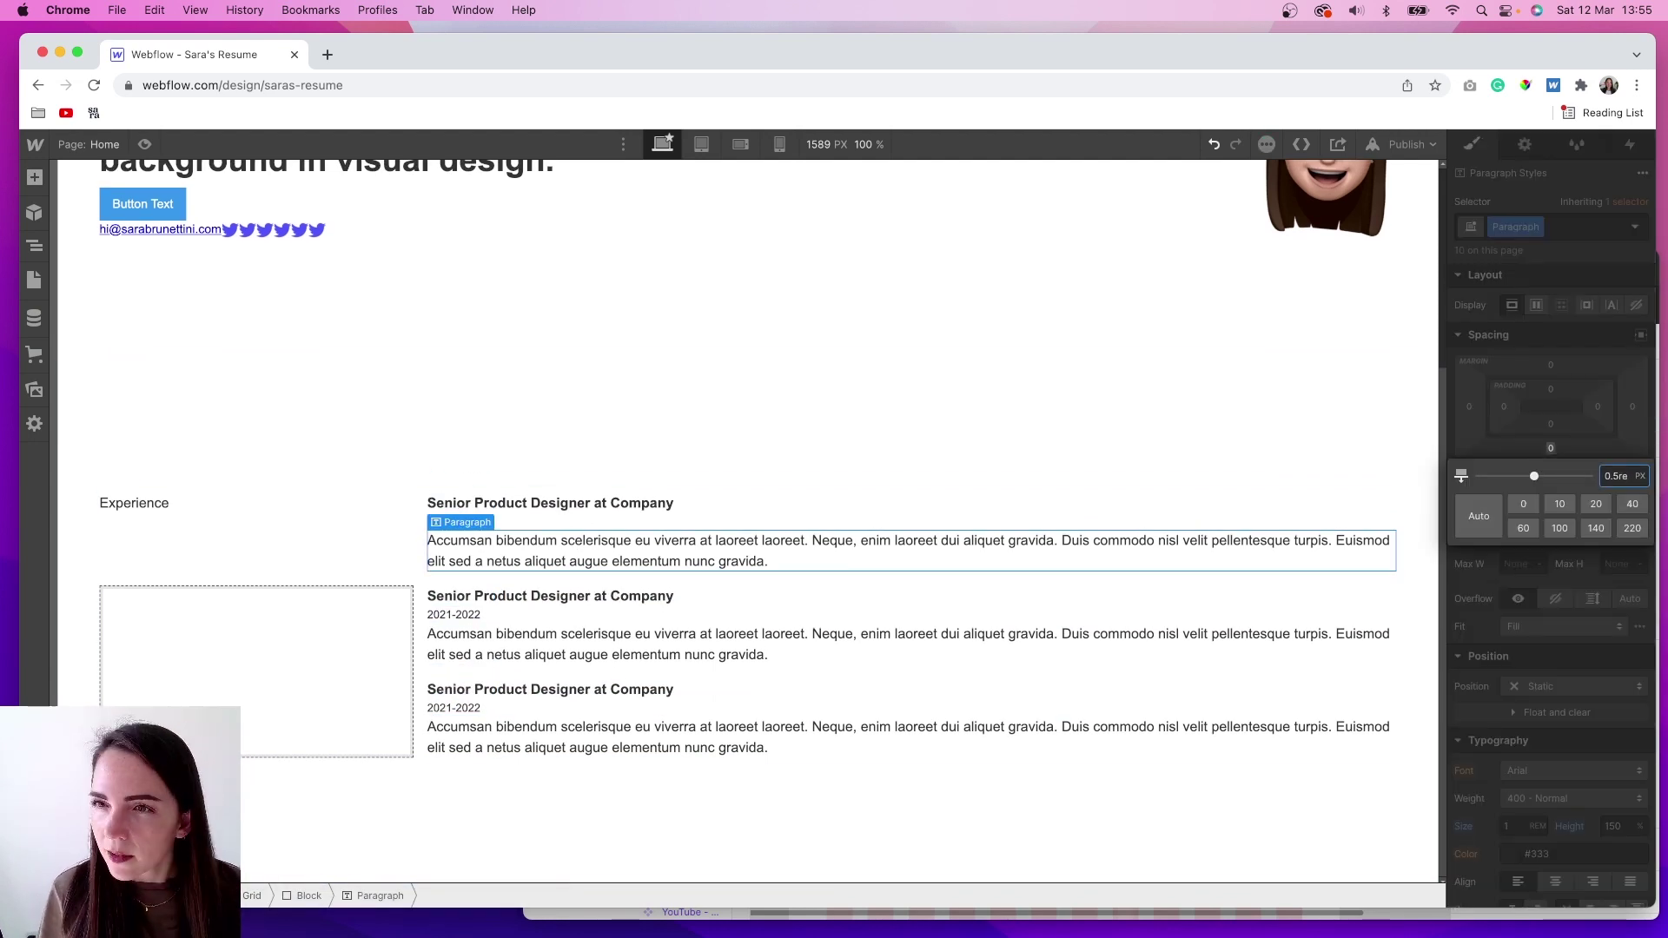
Adjust the Experience grid's layout spacing and bring the Figma design forward.
{"action": "left_click", "coordinate": [1545, 333]}
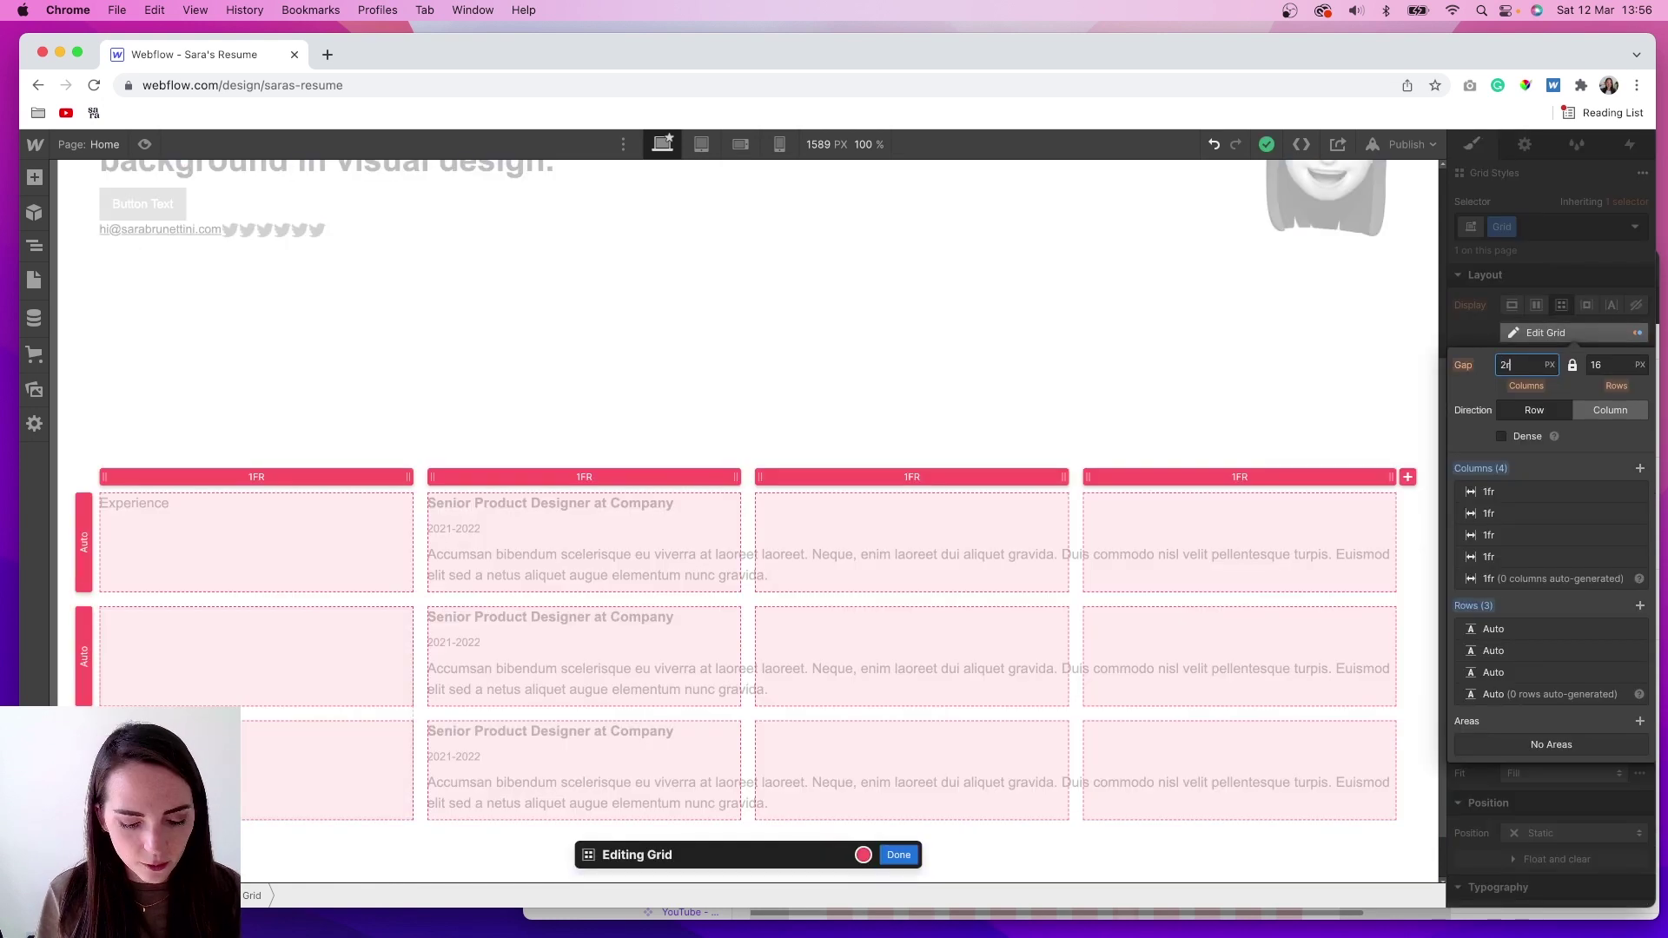
{"action": "left_click", "coordinate": [639, 685]}
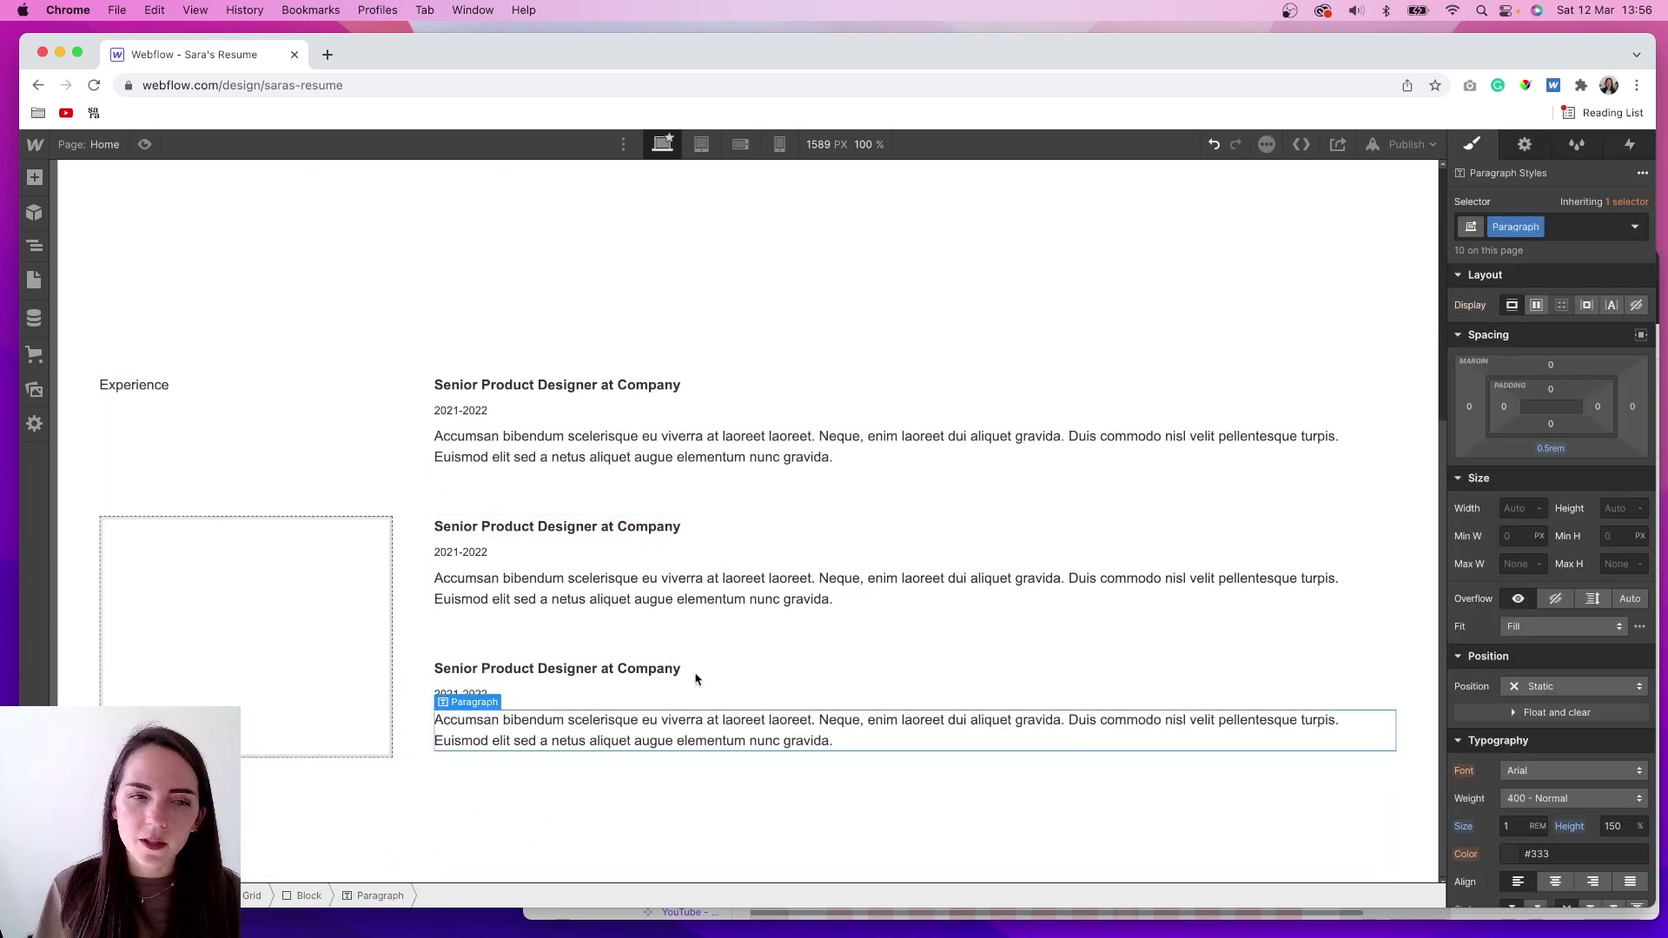
{"action": "key", "text": "super+Tab"}
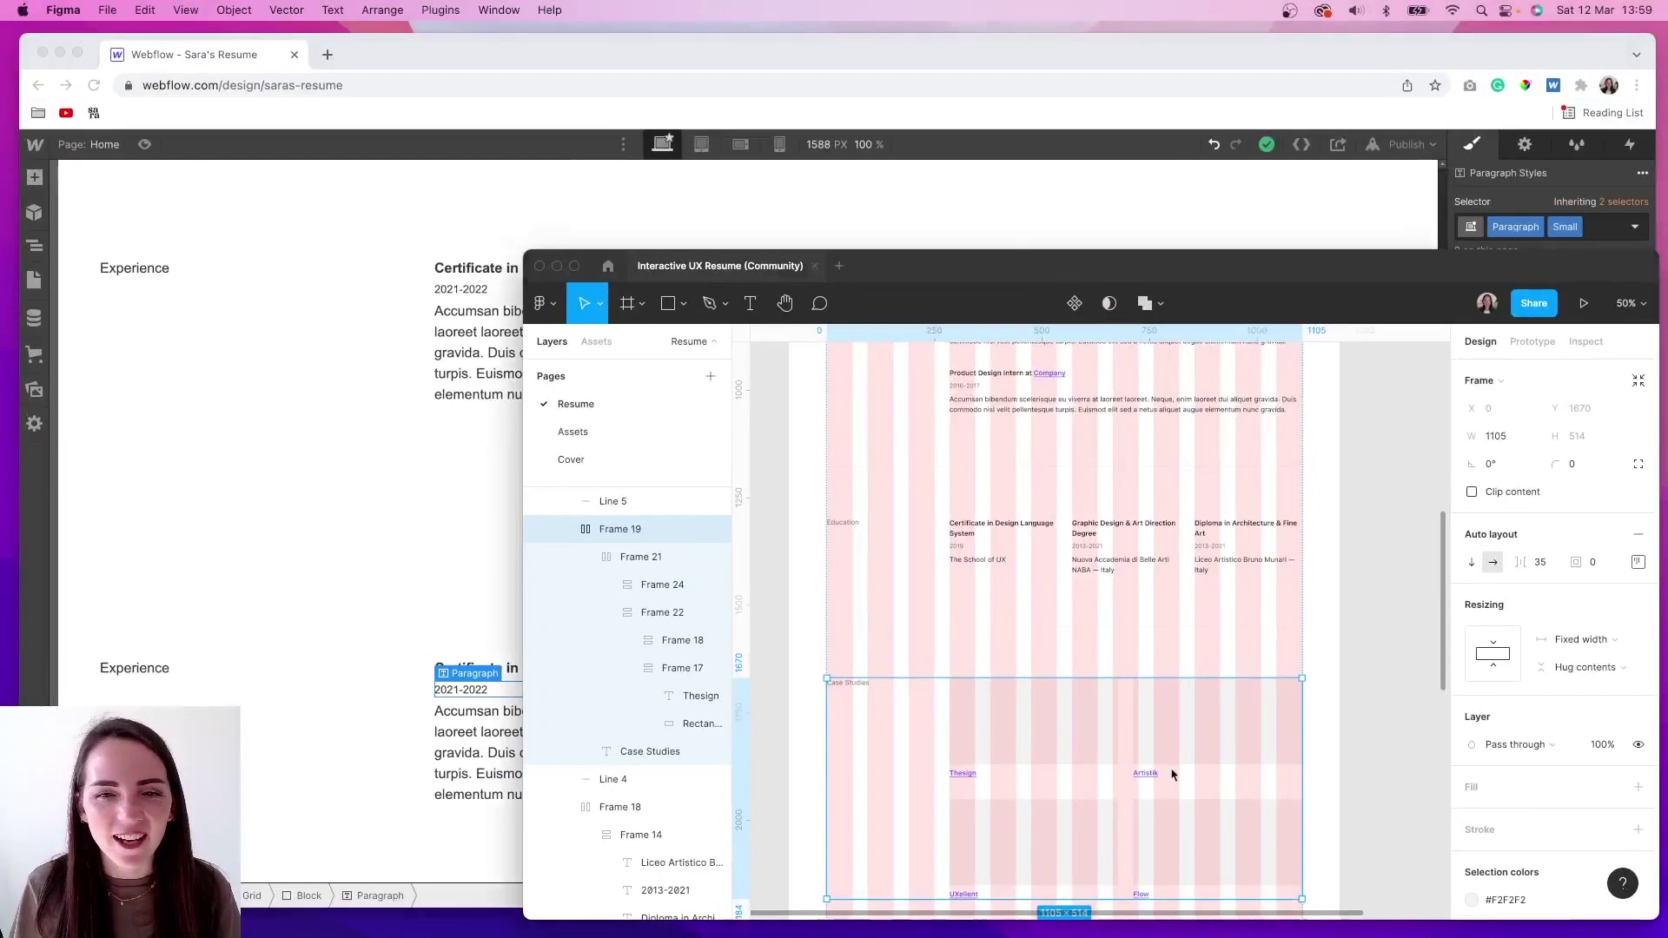
Undo the lower-section changes, nest a Div Block inside a new grid block, and select the card in Navigator.
{"action": "key", "text": "super+Tab"}
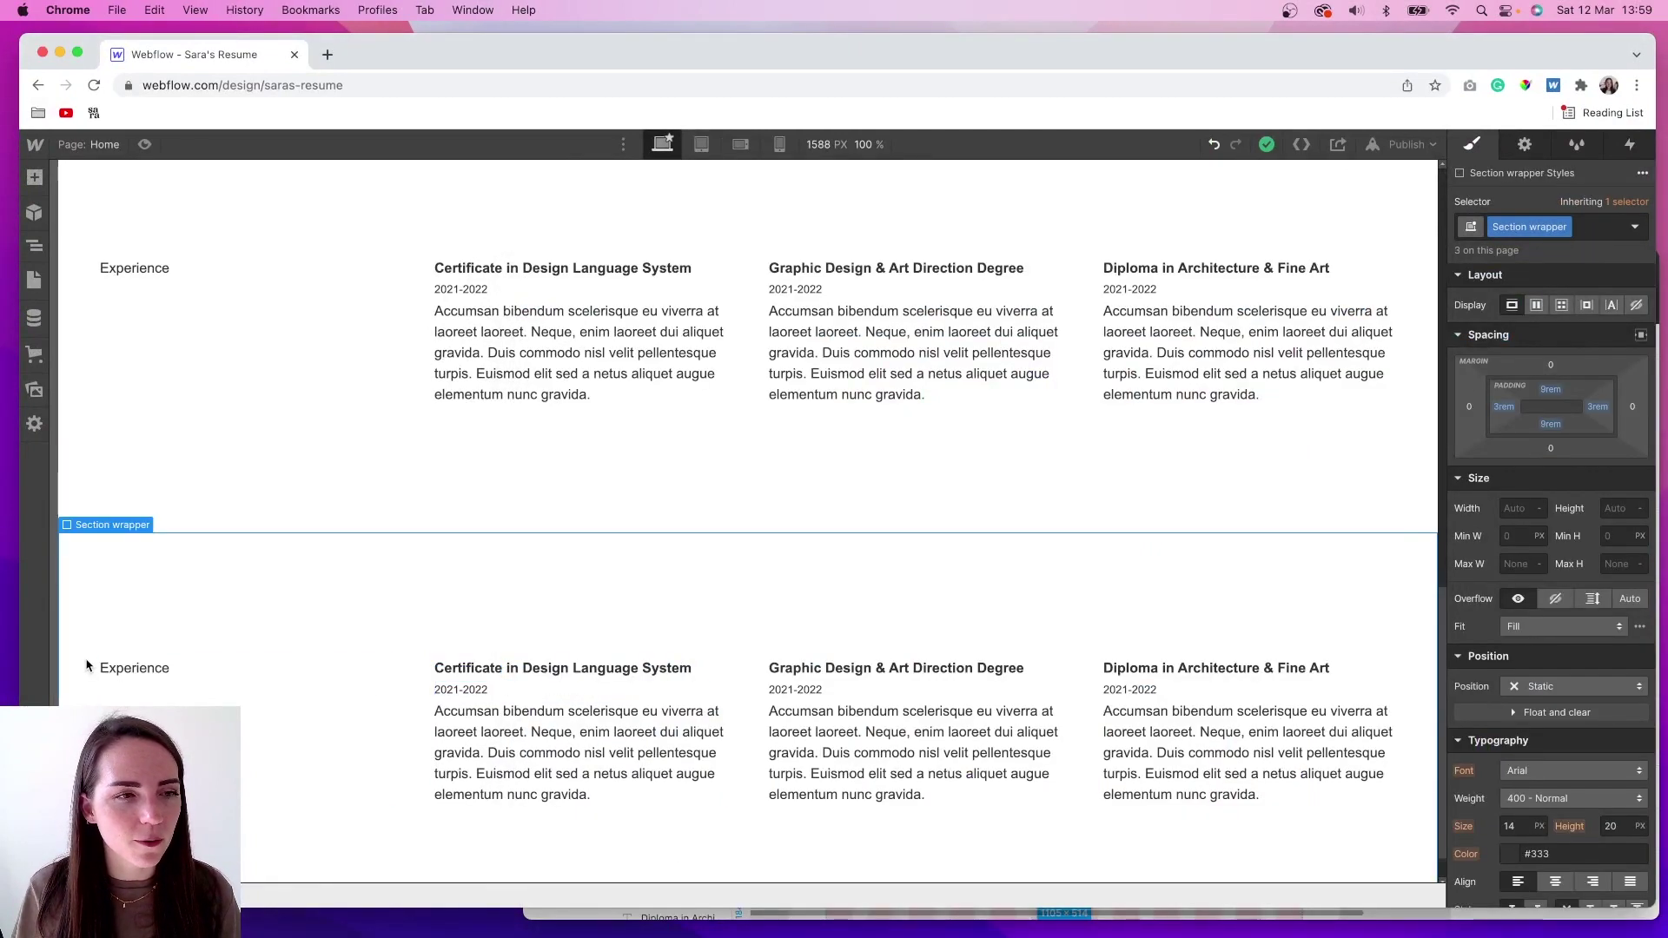
{"action": "key", "text": "super+z"}
{"action": "key", "text": "super+z"}
{"action": "key", "text": "super+z"}
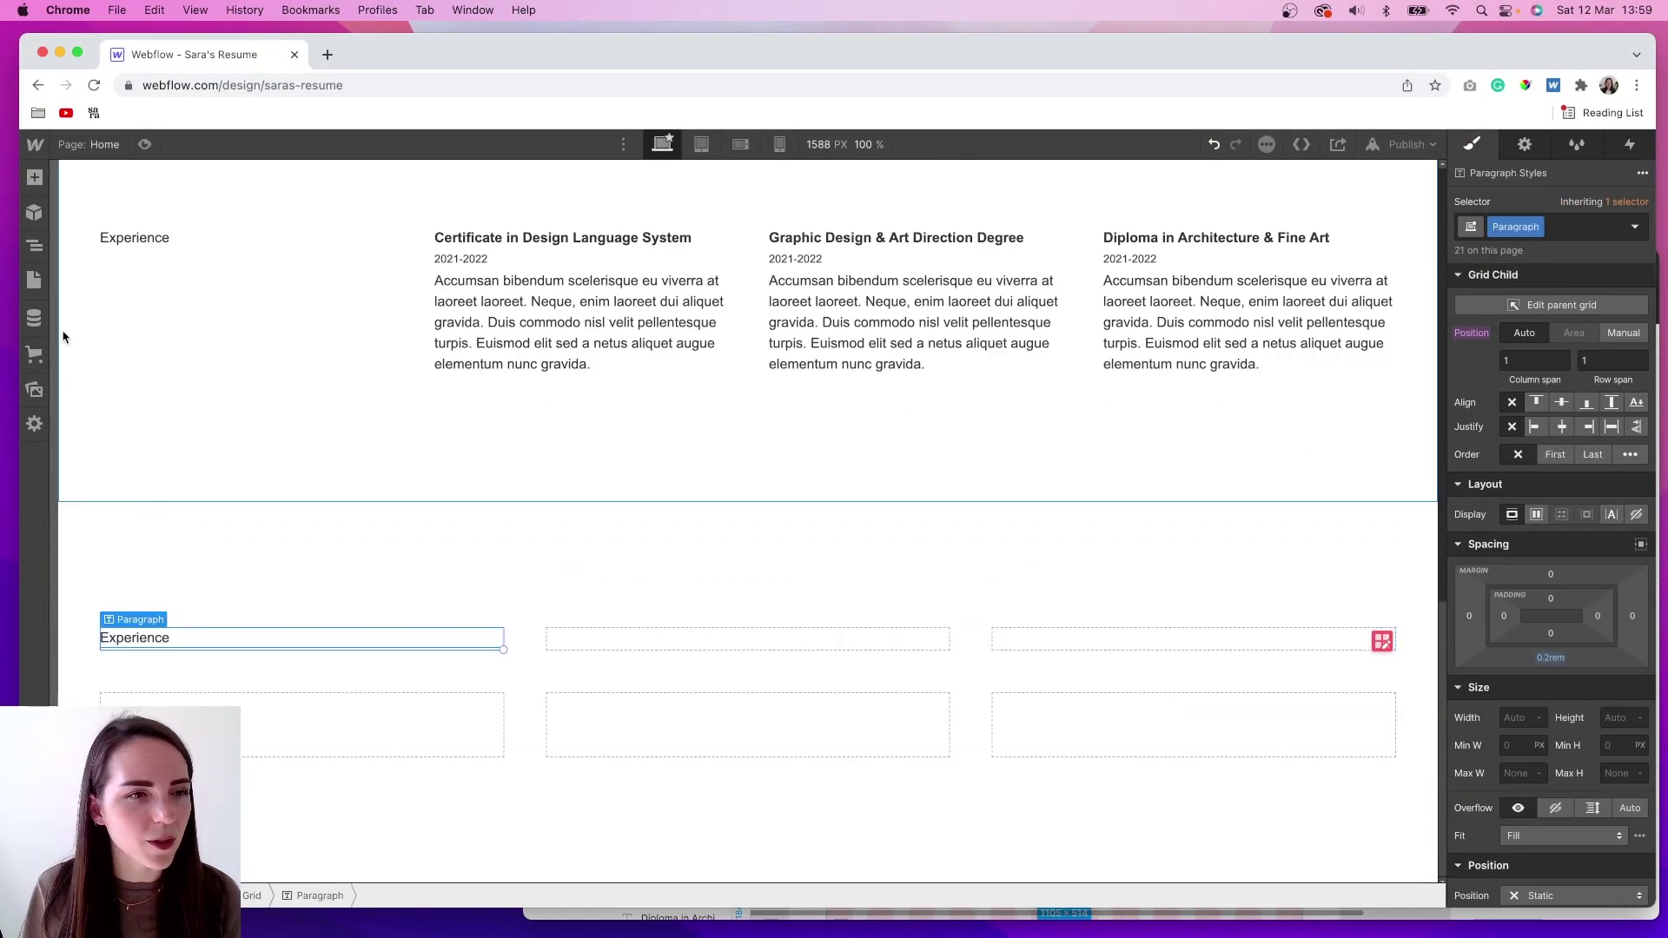
{"action": "key", "text": "a"}
{"action": "left_click_drag", "start_coordinate": [93, 476], "coordinate": [573, 642]}
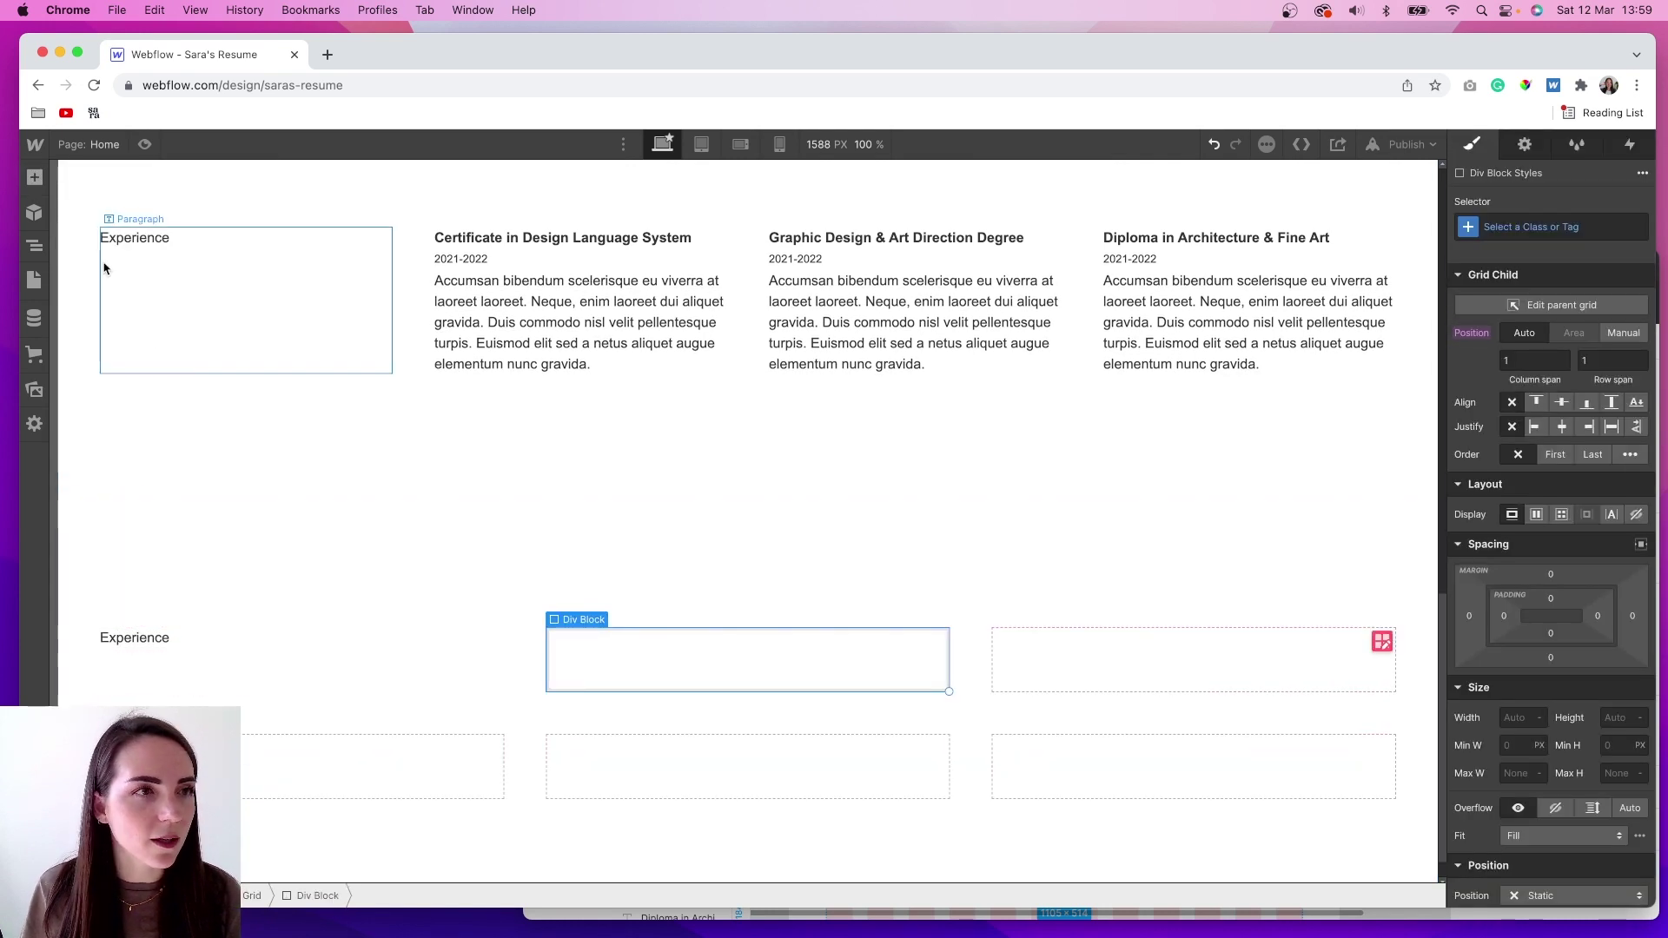
{"action": "left_click", "coordinate": [38, 190]}
{"action": "left_click_drag", "start_coordinate": [84, 475], "coordinate": [581, 654]}
{"action": "left_click", "coordinate": [44, 245]}
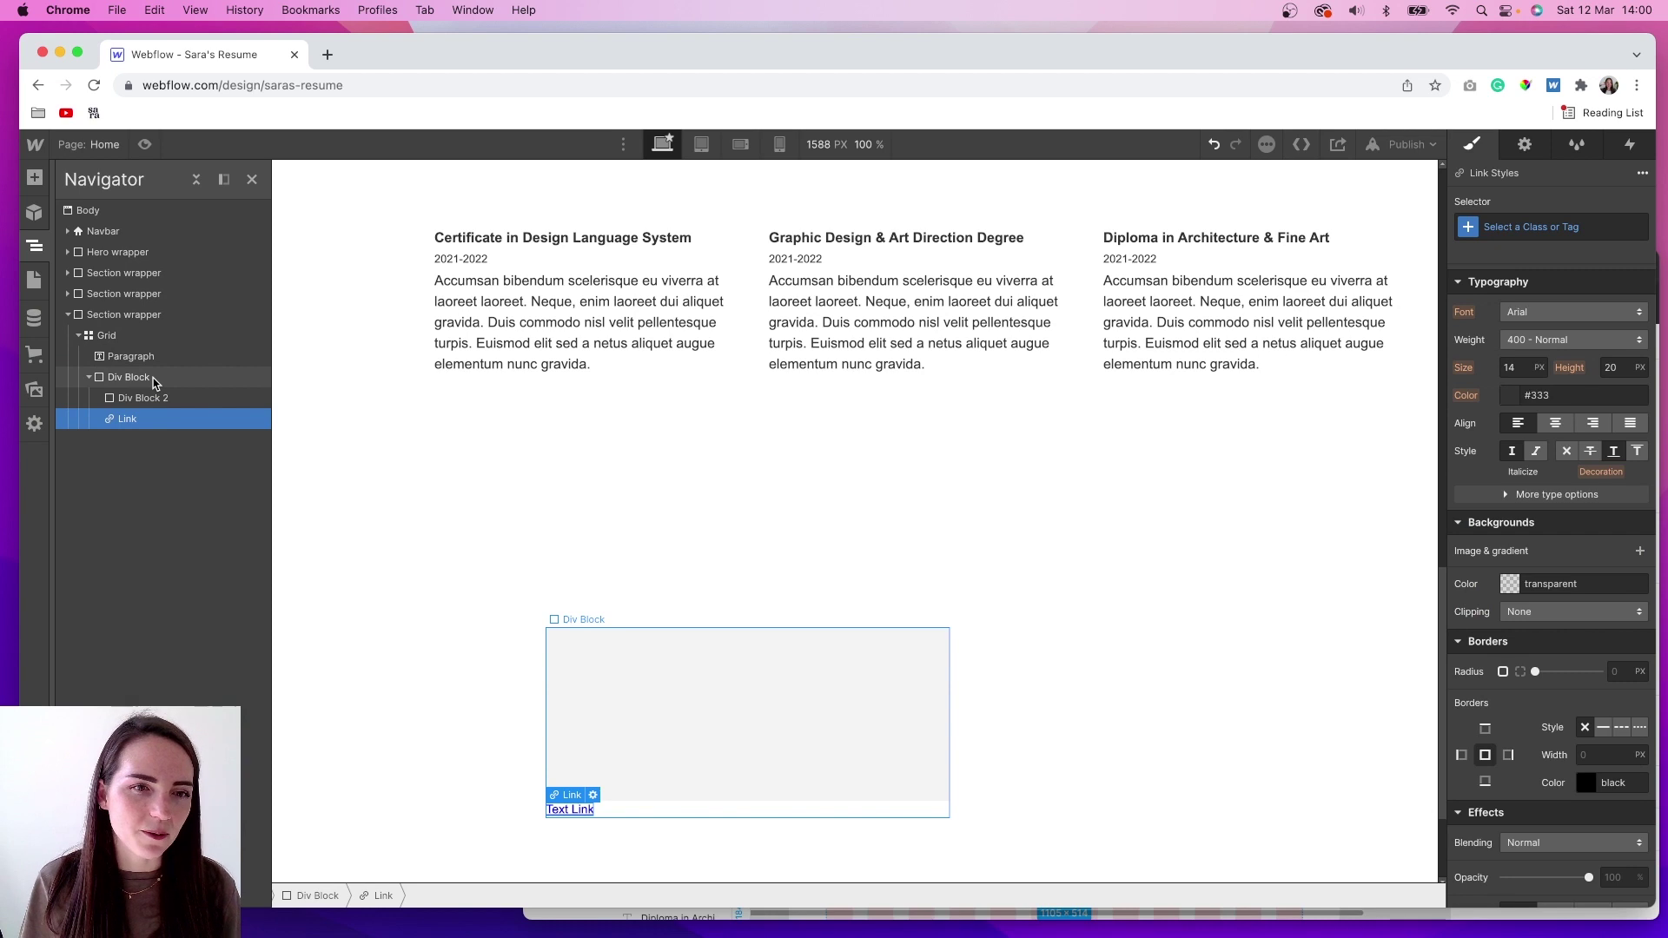
{"action": "left_click", "coordinate": [153, 379]}
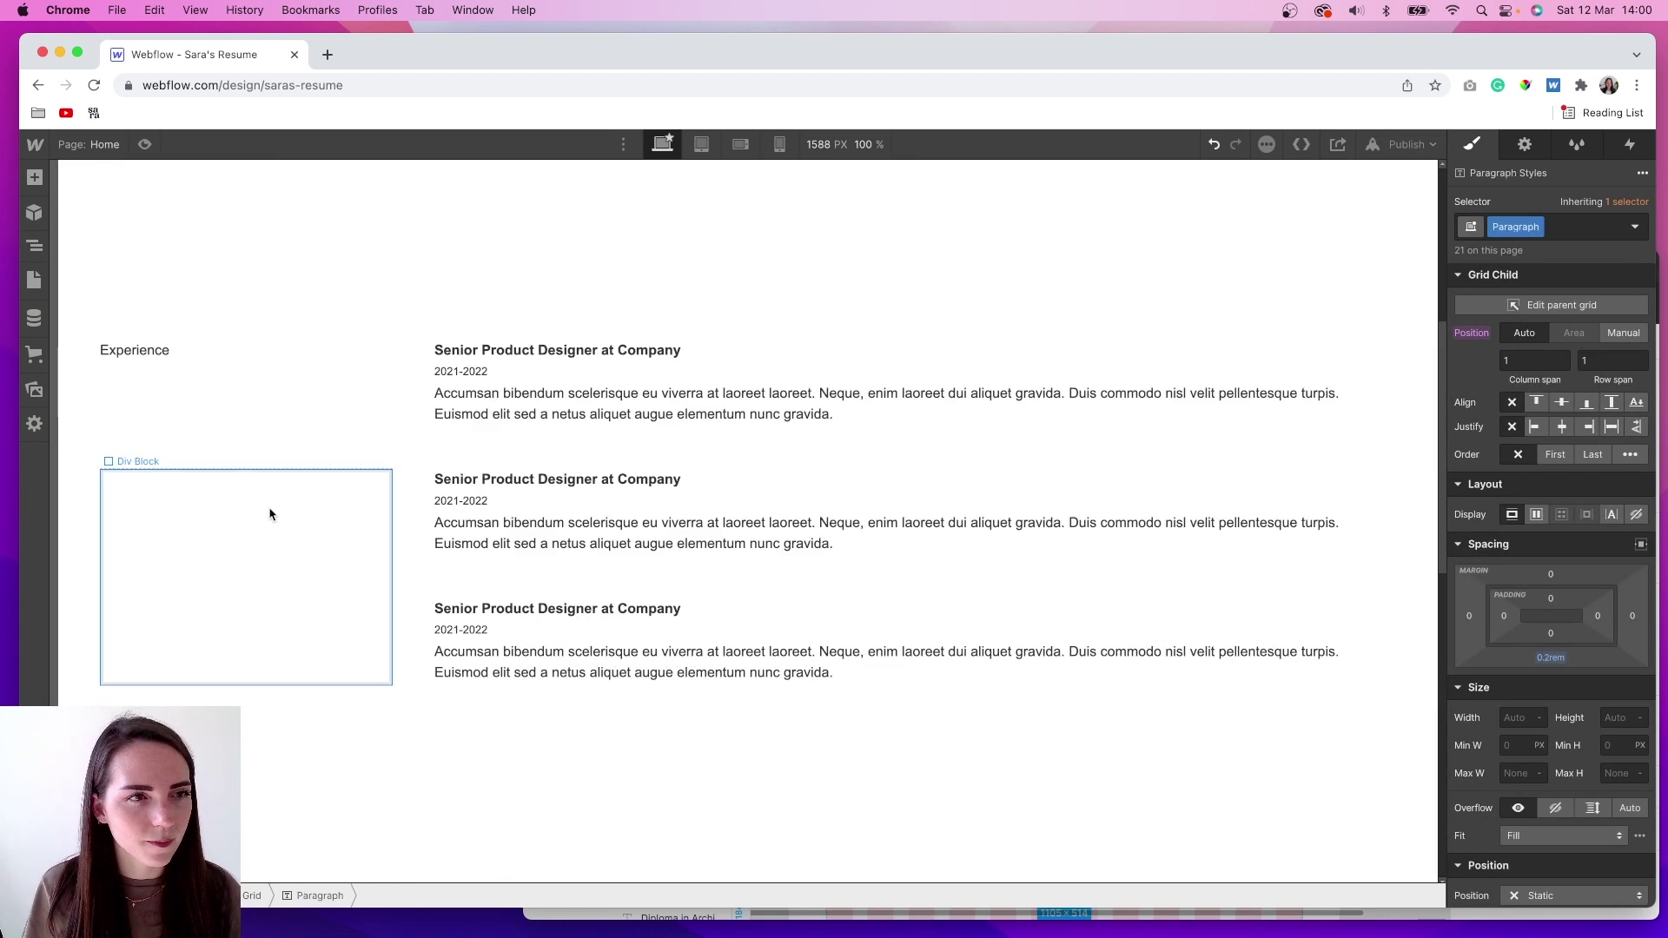
{"action": "left_click", "coordinate": [269, 514]}
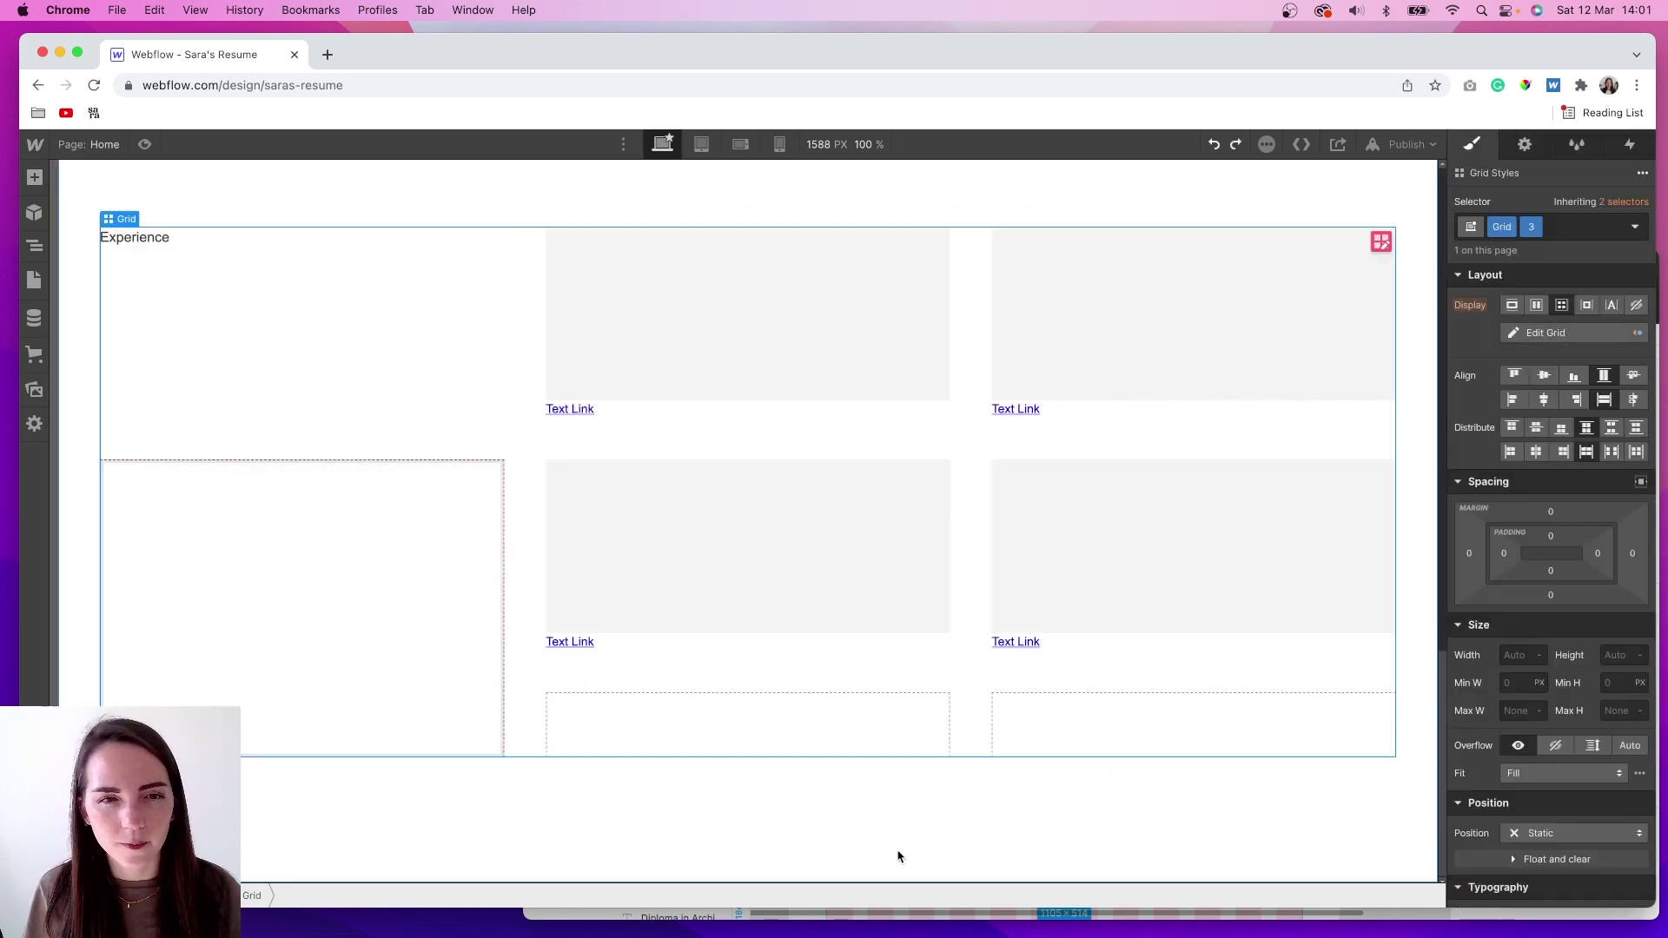
Scroll down the Webflow page and compare it against the Figma design.
{"action": "scroll", "coordinate": [898, 852], "scroll_direction": "down", "scroll_amount": 5}
{"action": "key", "text": "ctrl+Up"}
{"action": "left_click", "coordinate": [1242, 700]}
{"action": "scroll", "coordinate": [1064, 671], "scroll_direction": "down", "scroll_amount": 5}
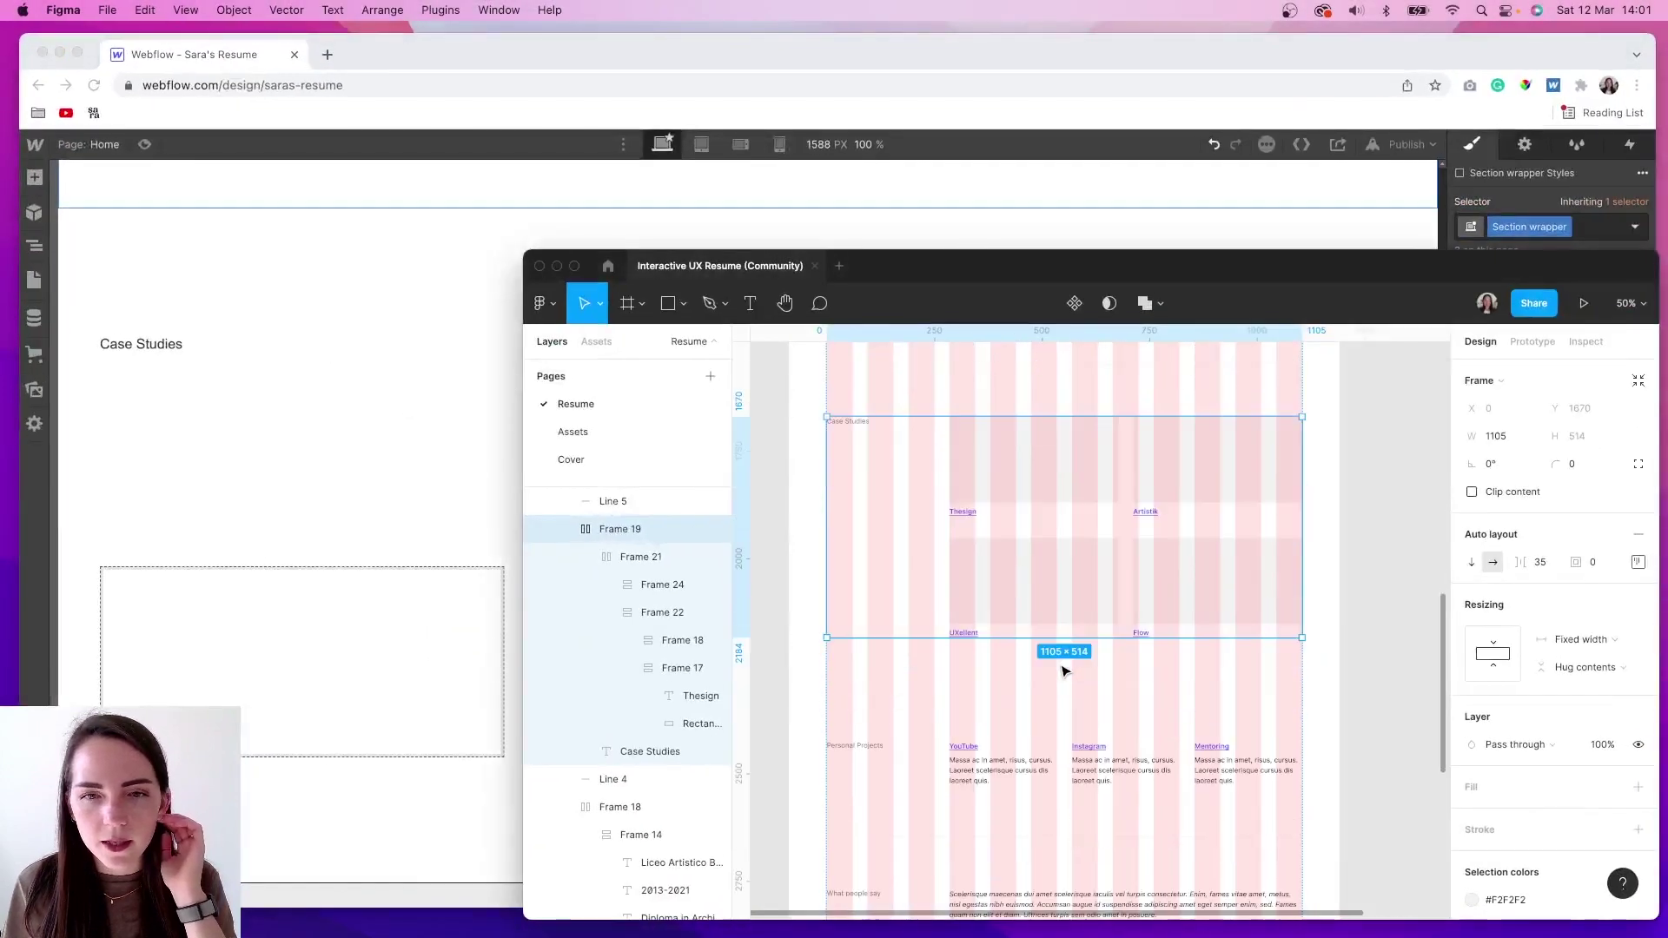
{"action": "left_click", "coordinate": [168, 426]}
{"action": "scroll", "coordinate": [167, 426], "scroll_direction": "down", "scroll_amount": 5}
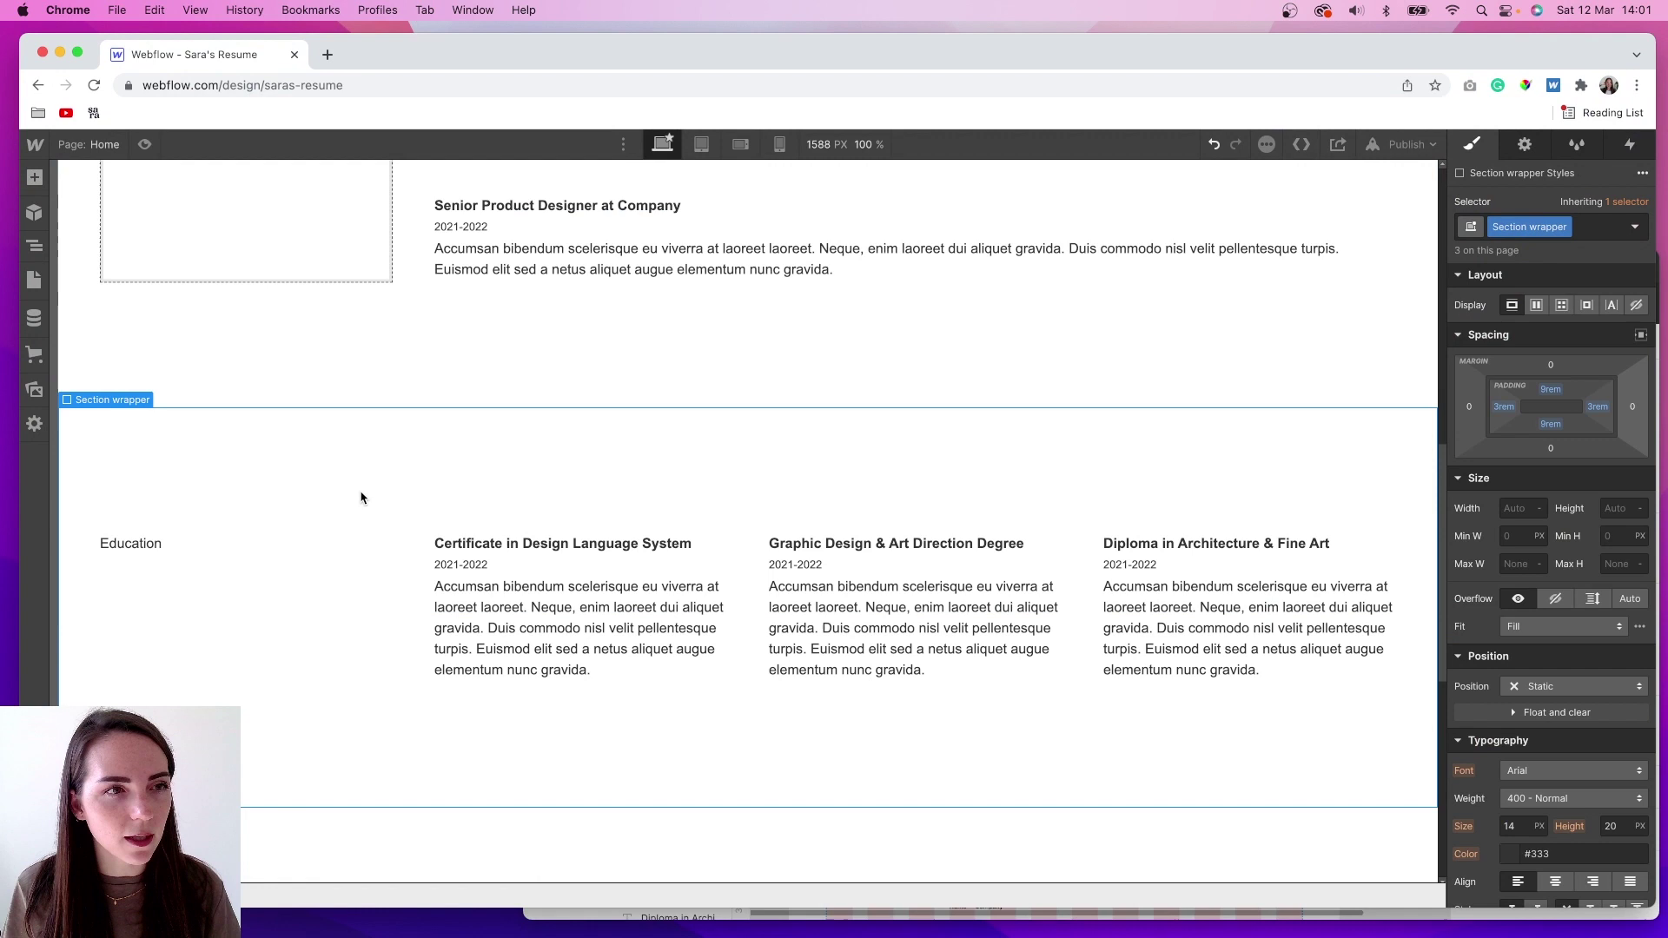
{"action": "scroll", "coordinate": [104, 407], "scroll_direction": "down", "scroll_amount": 4}
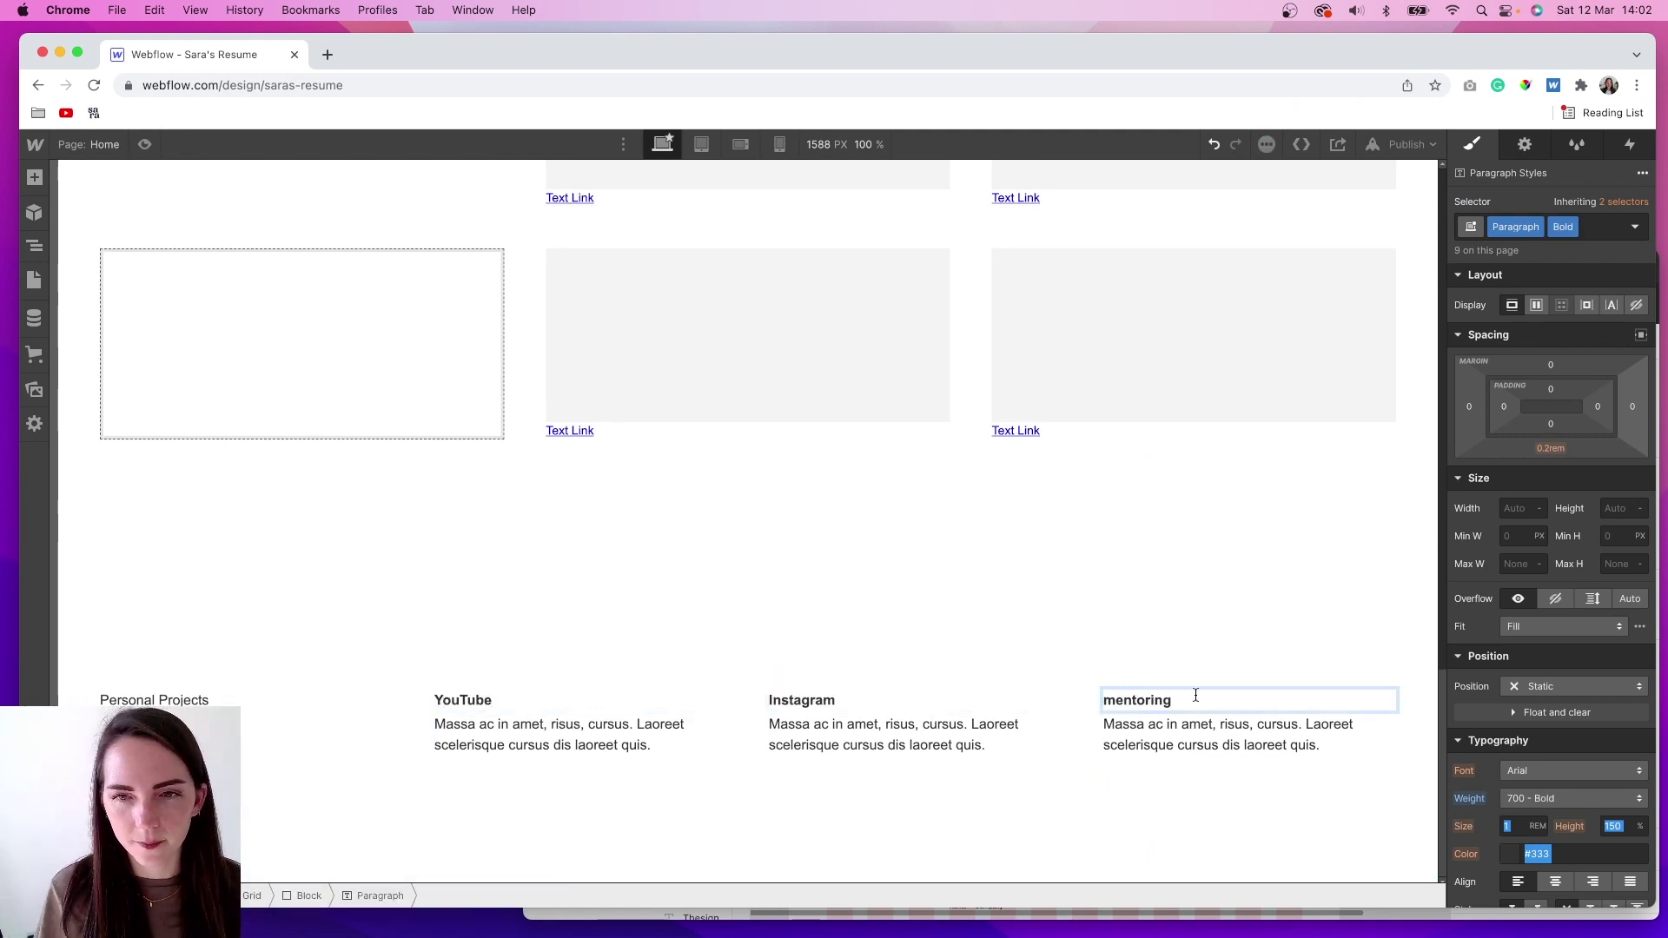
Select the Personal Projects section and check it against the Figma layout.
{"action": "left_click", "coordinate": [1051, 610]}
{"action": "key", "text": "ctrl+Up"}
{"action": "left_click", "coordinate": [1139, 599]}
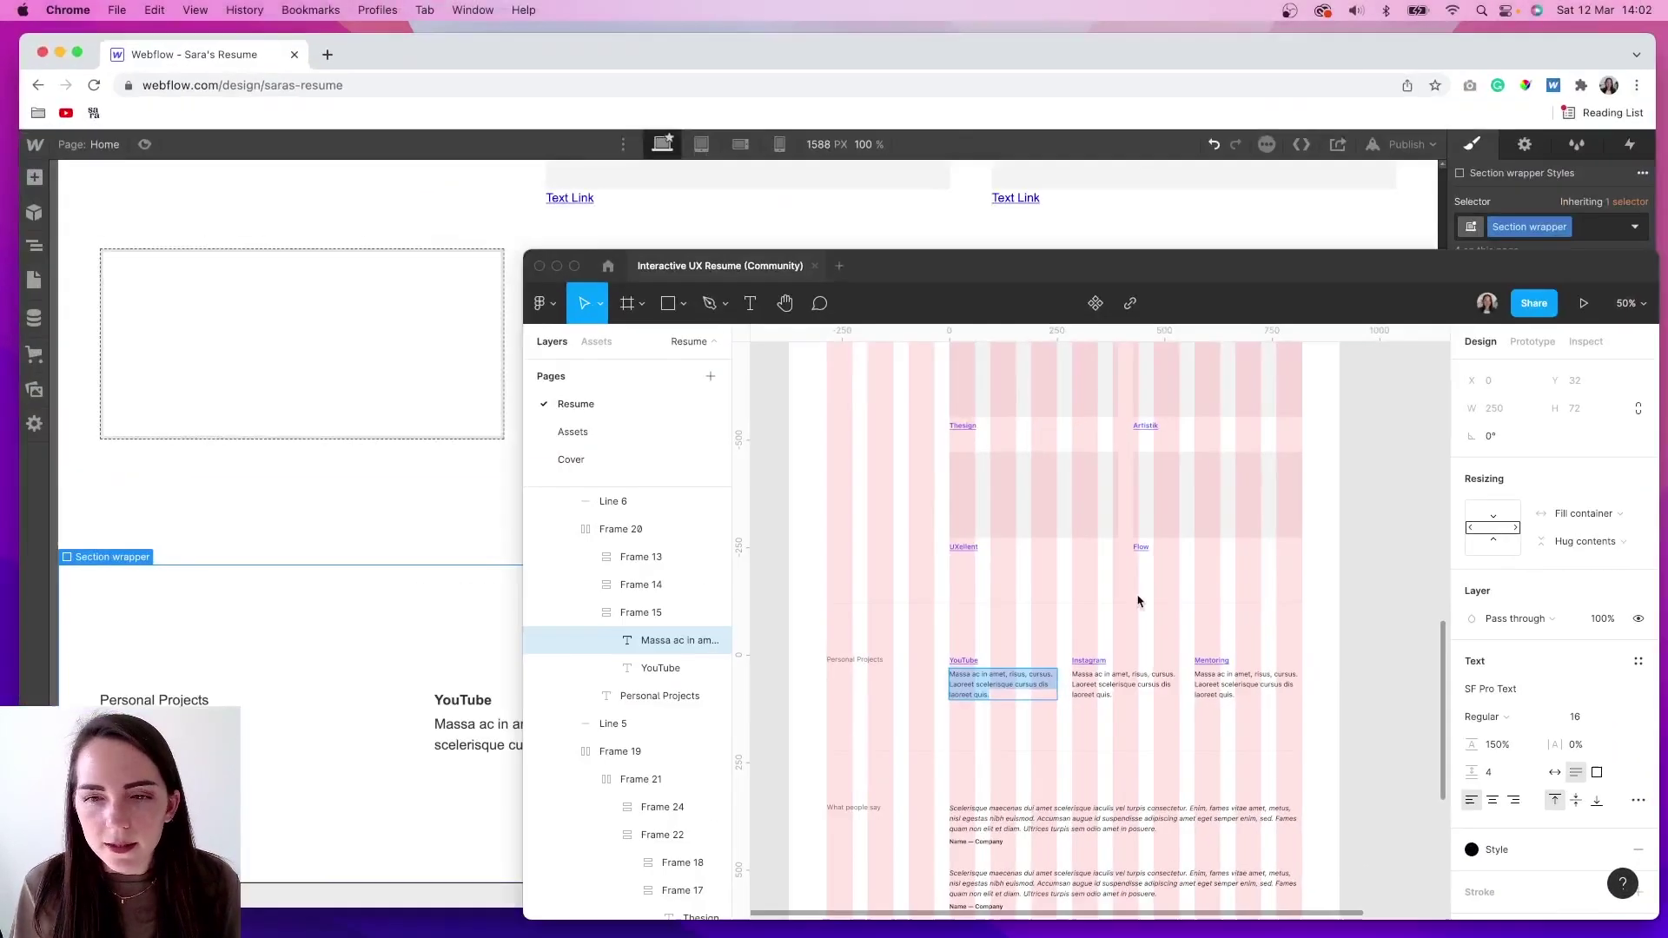
{"action": "scroll", "coordinate": [860, 686], "scroll_direction": "down", "scroll_amount": 1}
{"action": "scroll", "coordinate": [894, 683], "scroll_direction": "down", "scroll_amount": 5}
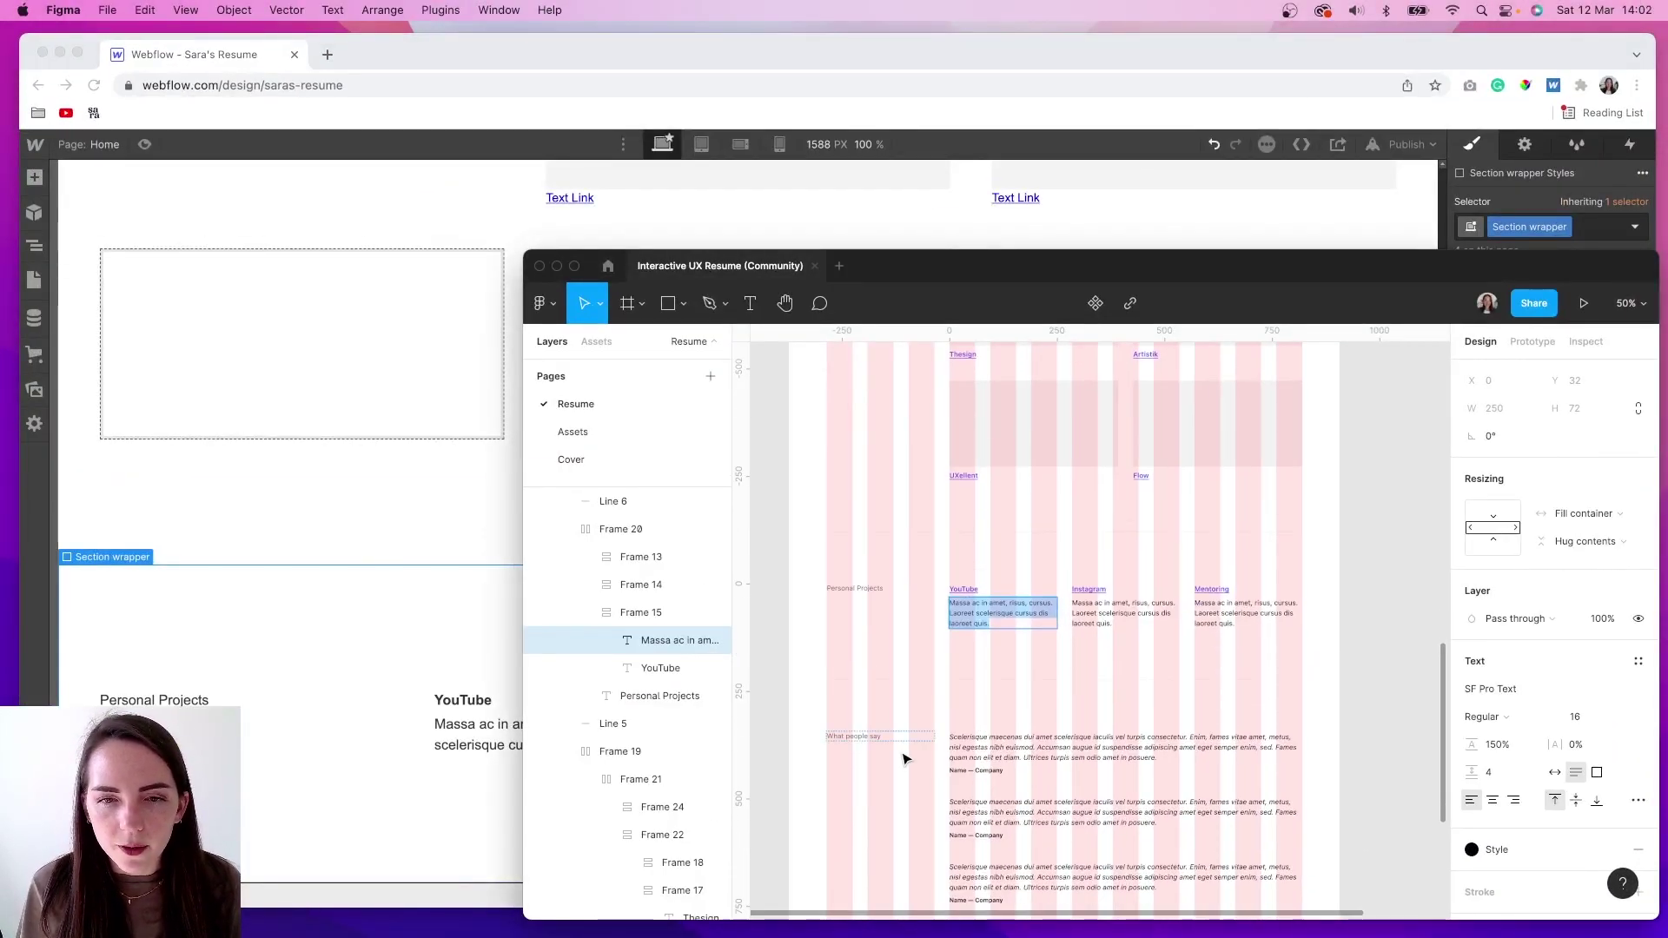
{"action": "left_click", "coordinate": [253, 655]}
{"action": "key", "text": "ctrl+Up"}
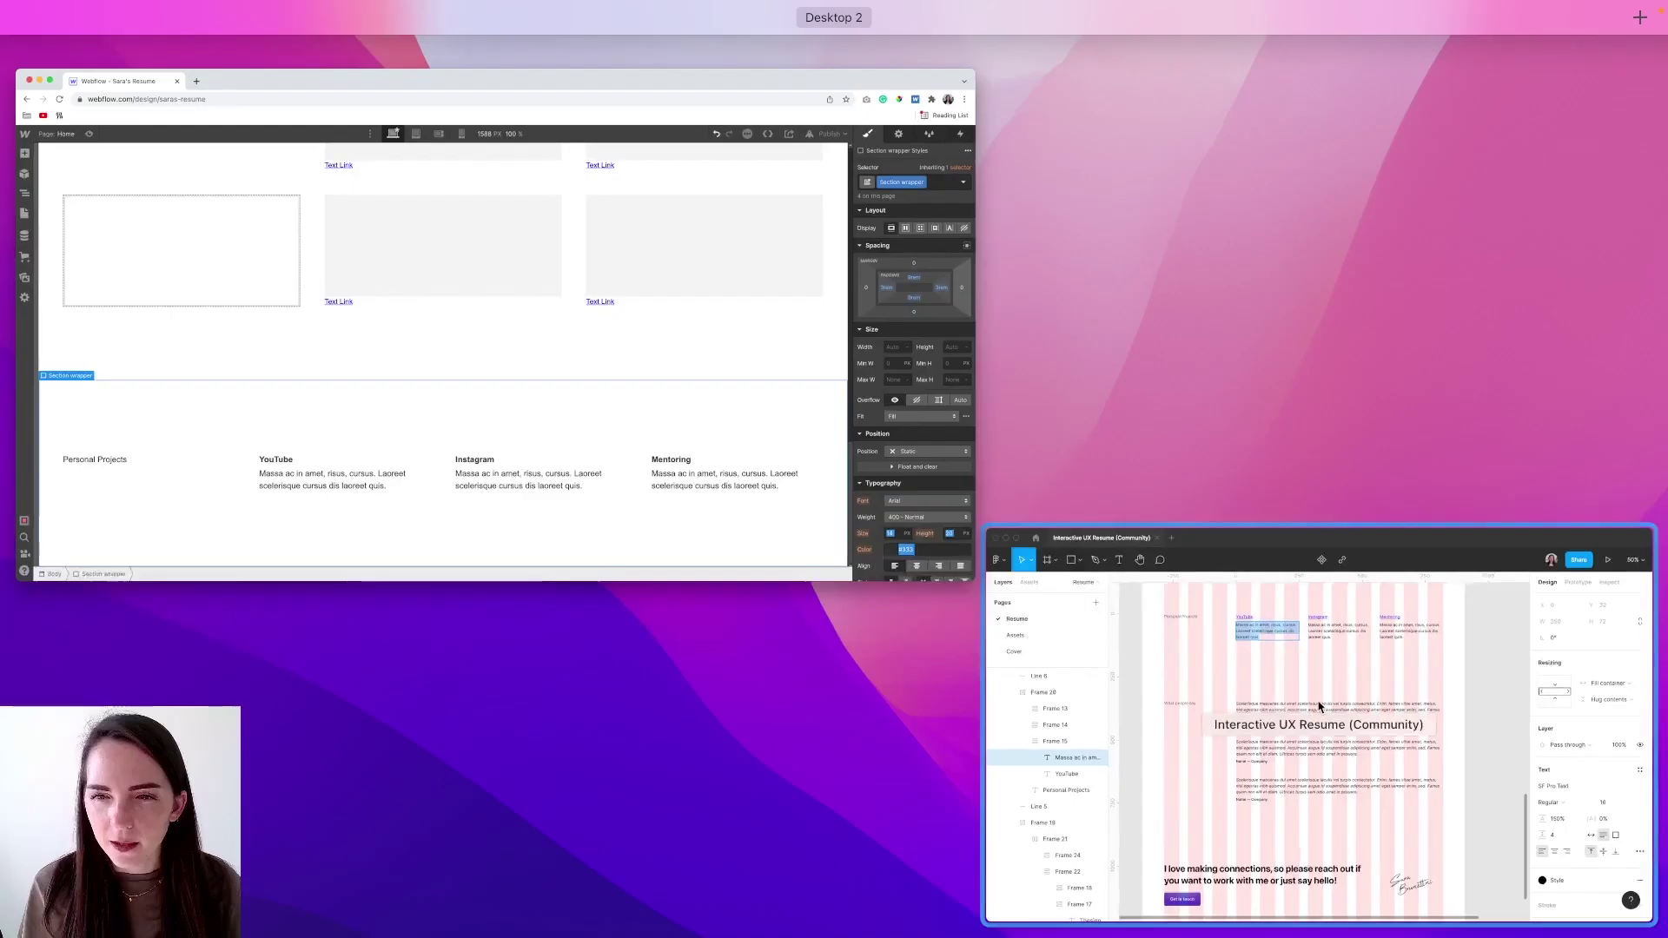
Compare with Figma, then select the section label and first entry to edit for What people say.
{"action": "left_click", "coordinate": [1321, 700]}
{"action": "left_click", "coordinate": [191, 504]}
{"action": "scroll", "coordinate": [343, 539], "scroll_direction": "up", "scroll_amount": 10}
{"action": "scroll", "coordinate": [343, 540], "scroll_direction": "down", "scroll_amount": 2}
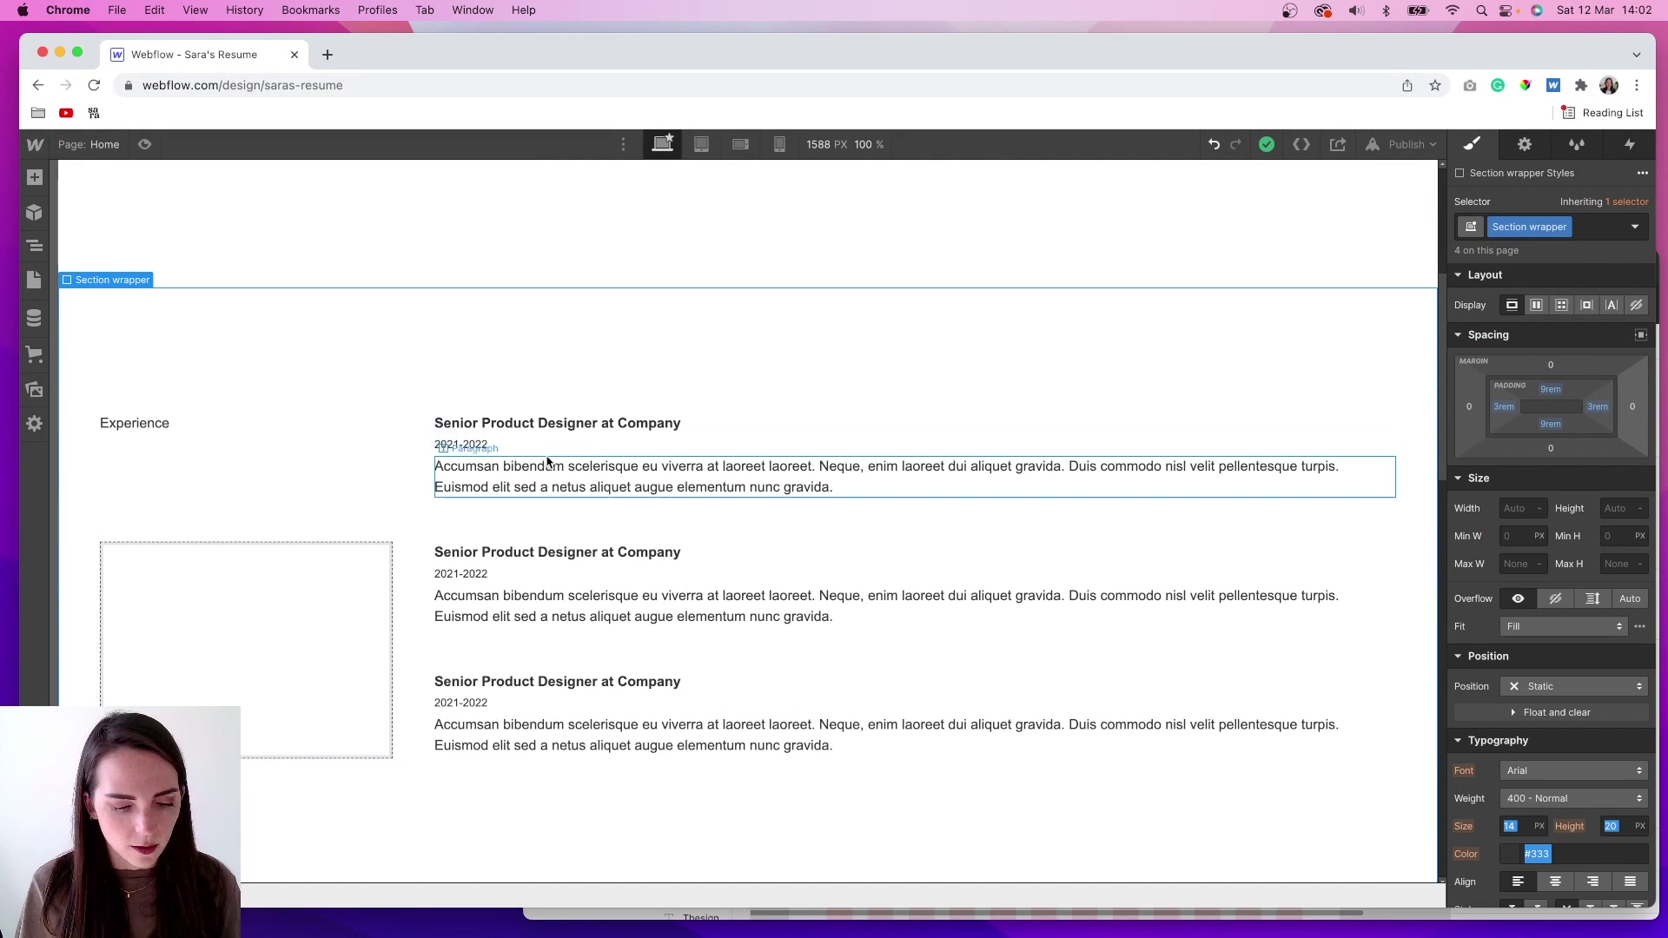
{"action": "scroll", "coordinate": [547, 460], "scroll_direction": "down", "scroll_amount": 5}
{"action": "scroll", "coordinate": [547, 521], "scroll_direction": "up", "scroll_amount": 5}
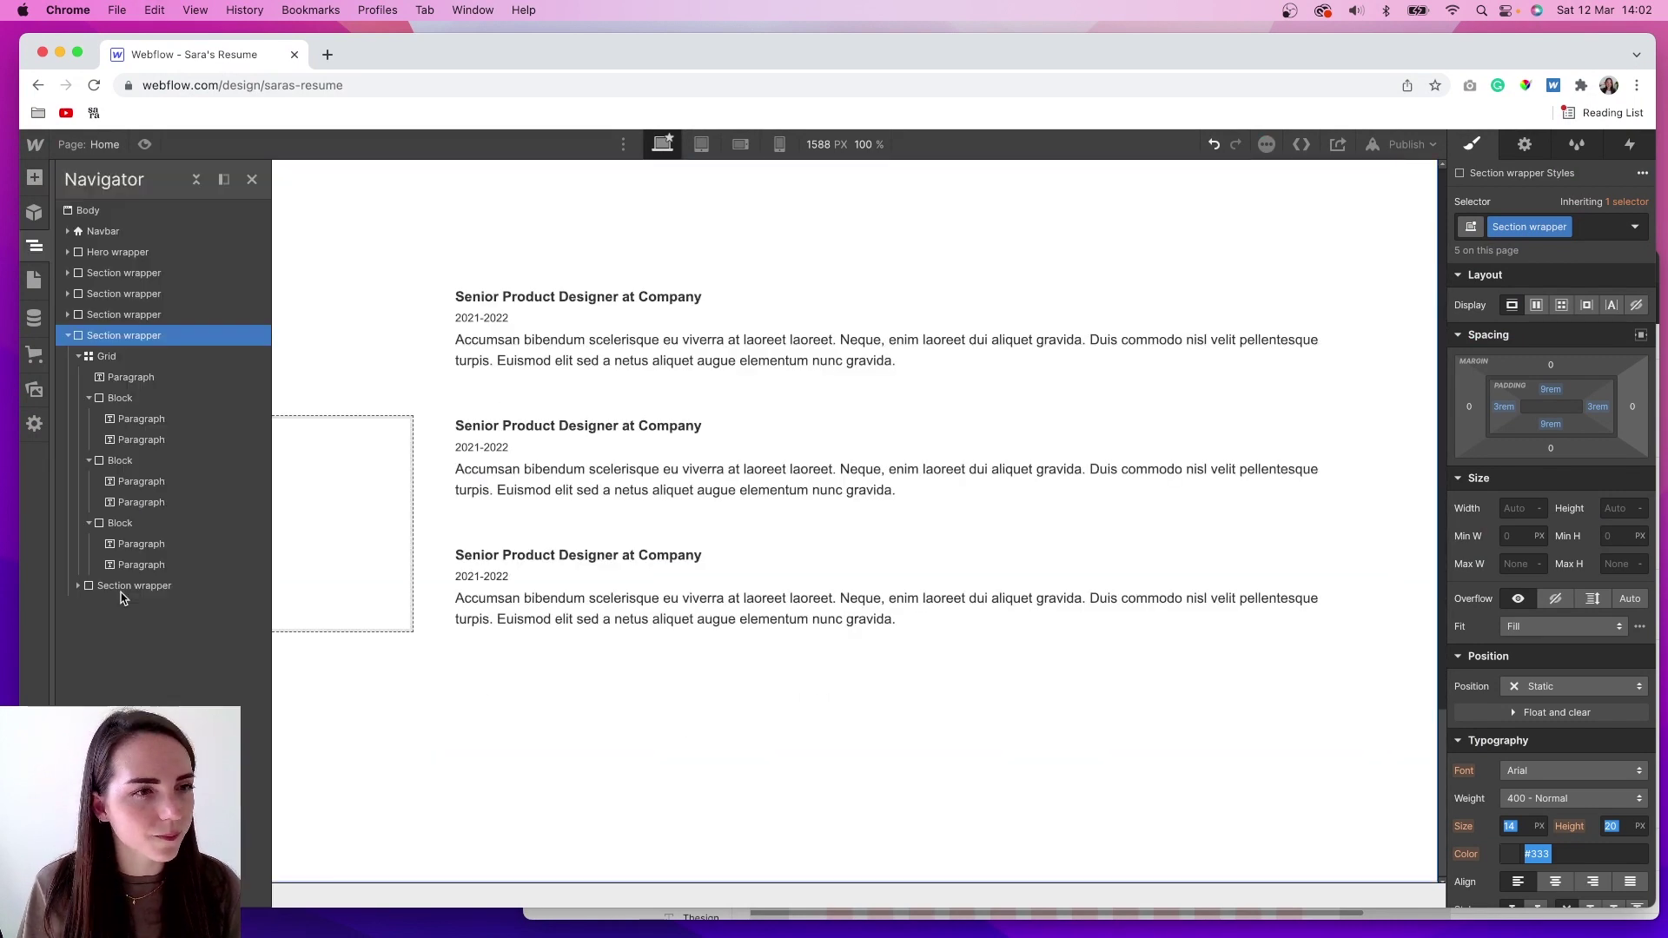
{"action": "left_click", "coordinate": [177, 442]}
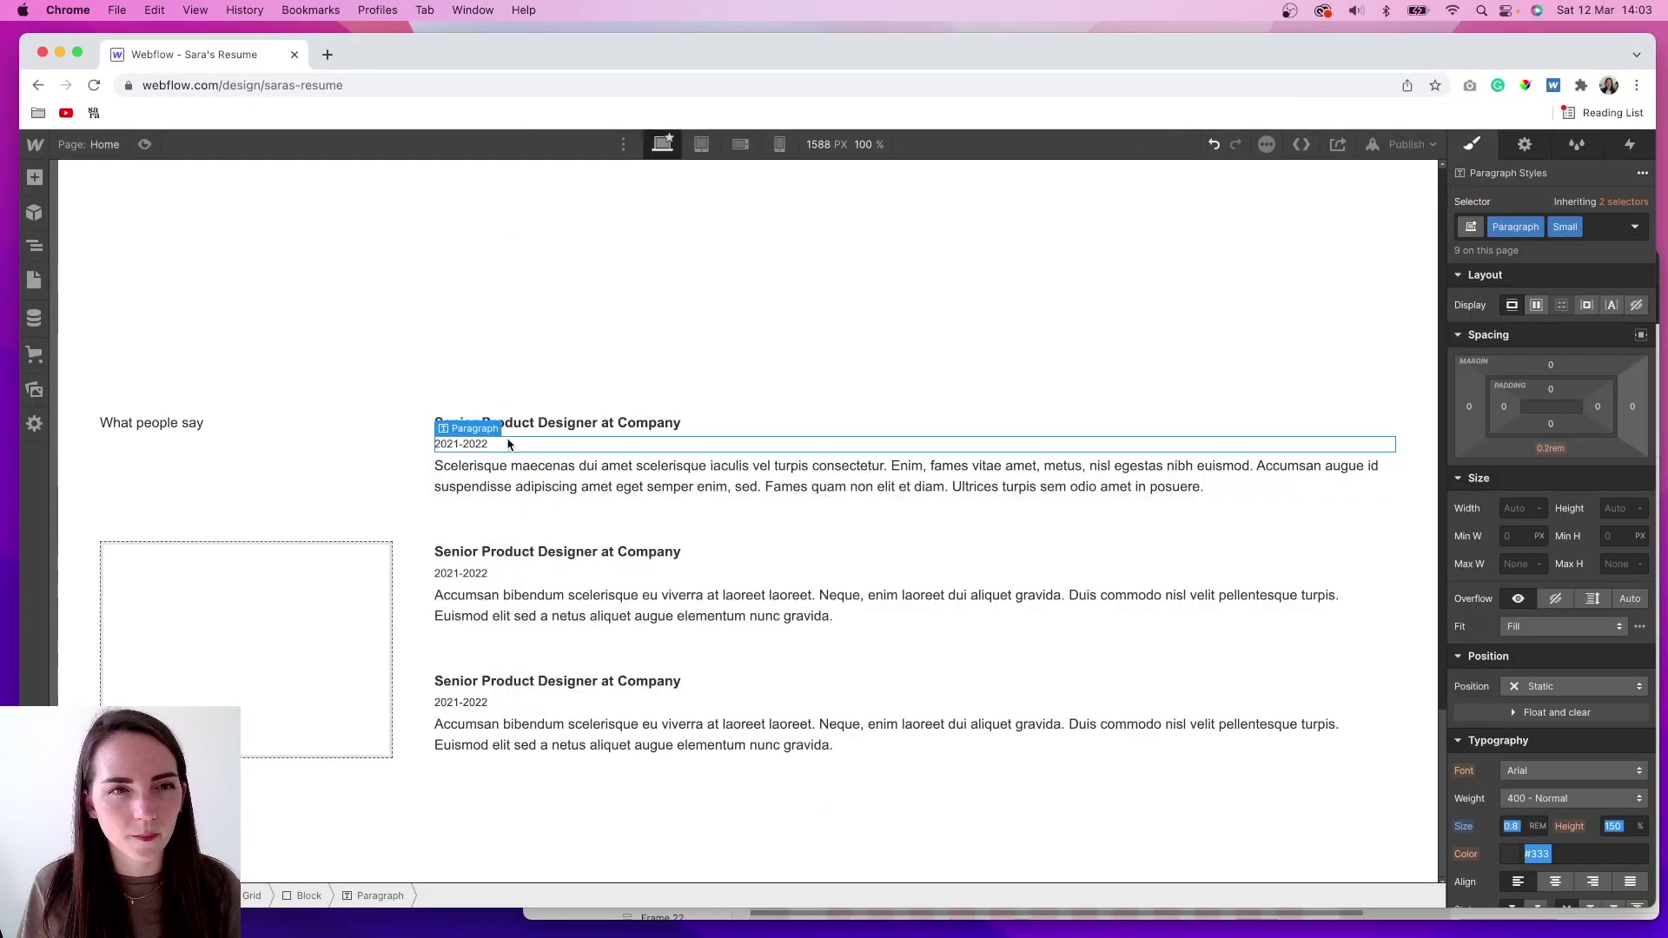
{"action": "left_click", "coordinate": [483, 489]}
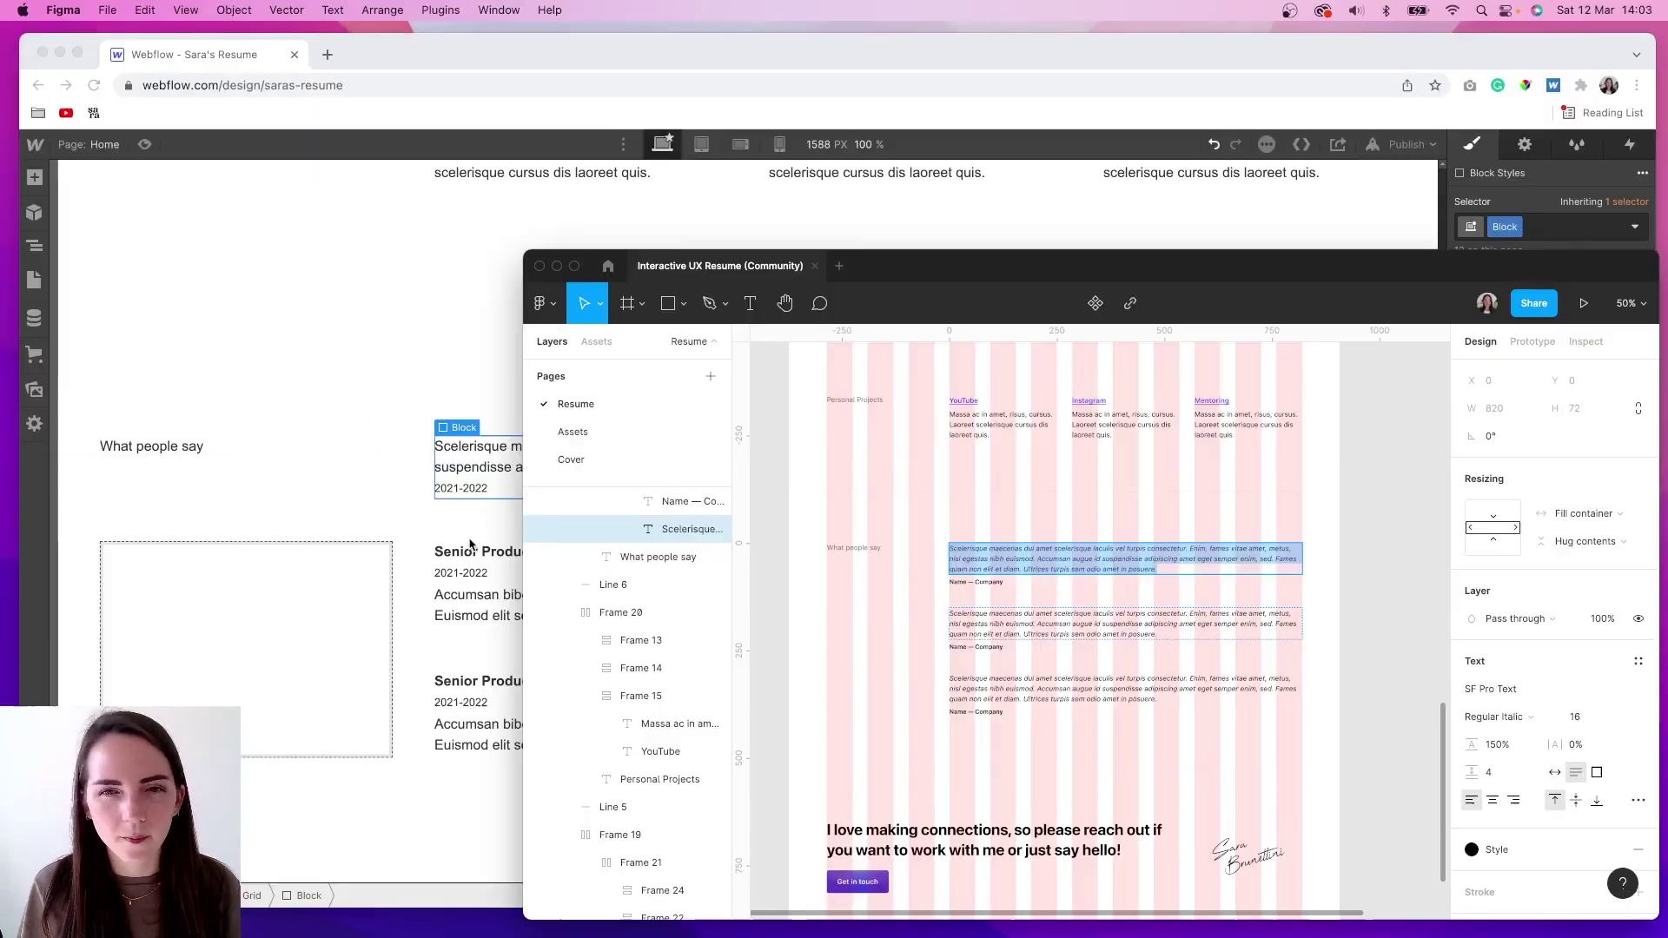
{"action": "left_click", "coordinate": [1562, 226]}
Delete the testimonial's job title heading and give the new empty block a padded class.
{"action": "left_click", "coordinate": [636, 408]}
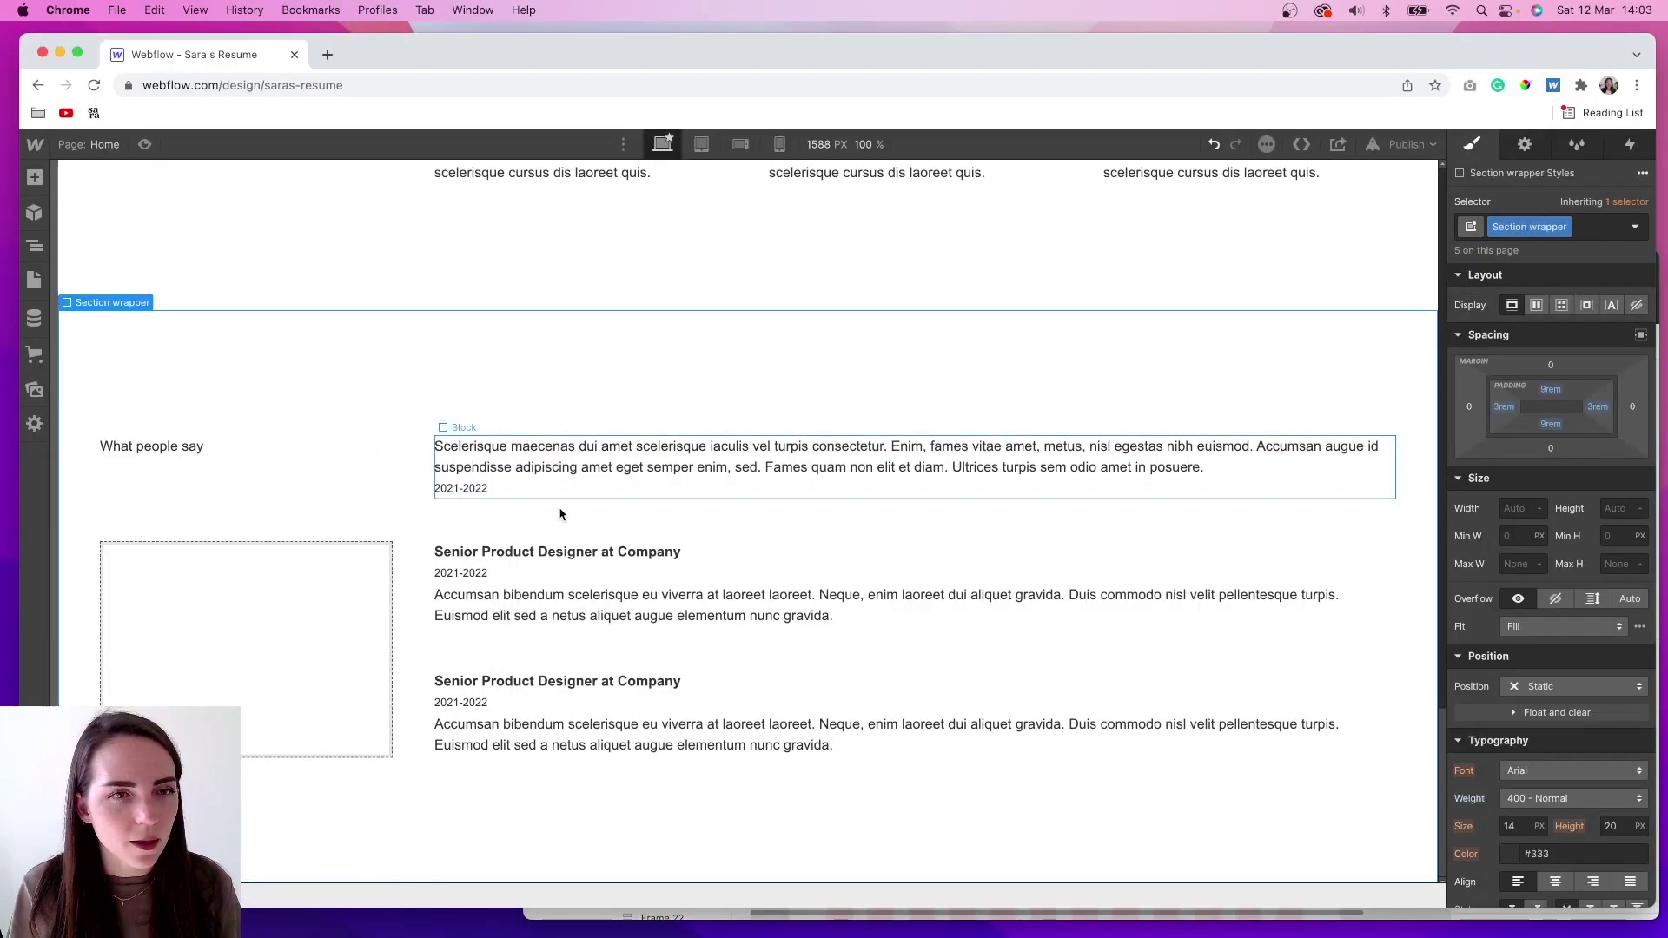
{"action": "left_click", "coordinate": [530, 497]}
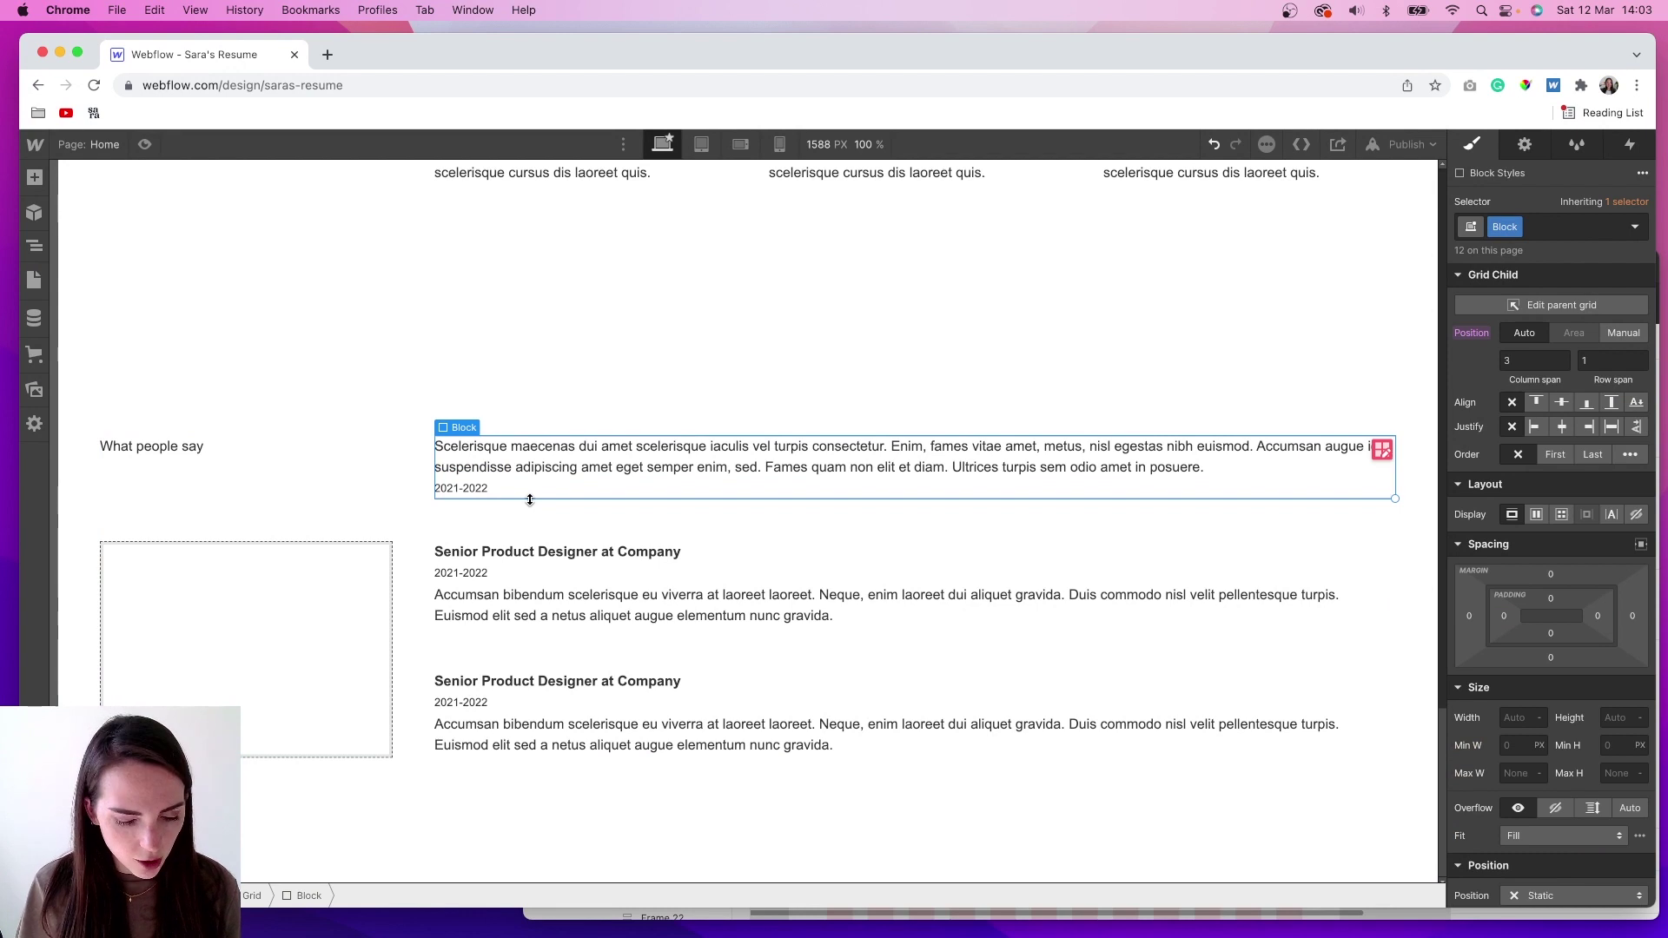
{"action": "left_click", "coordinate": [571, 622]}
{"action": "key", "text": "Delete"}
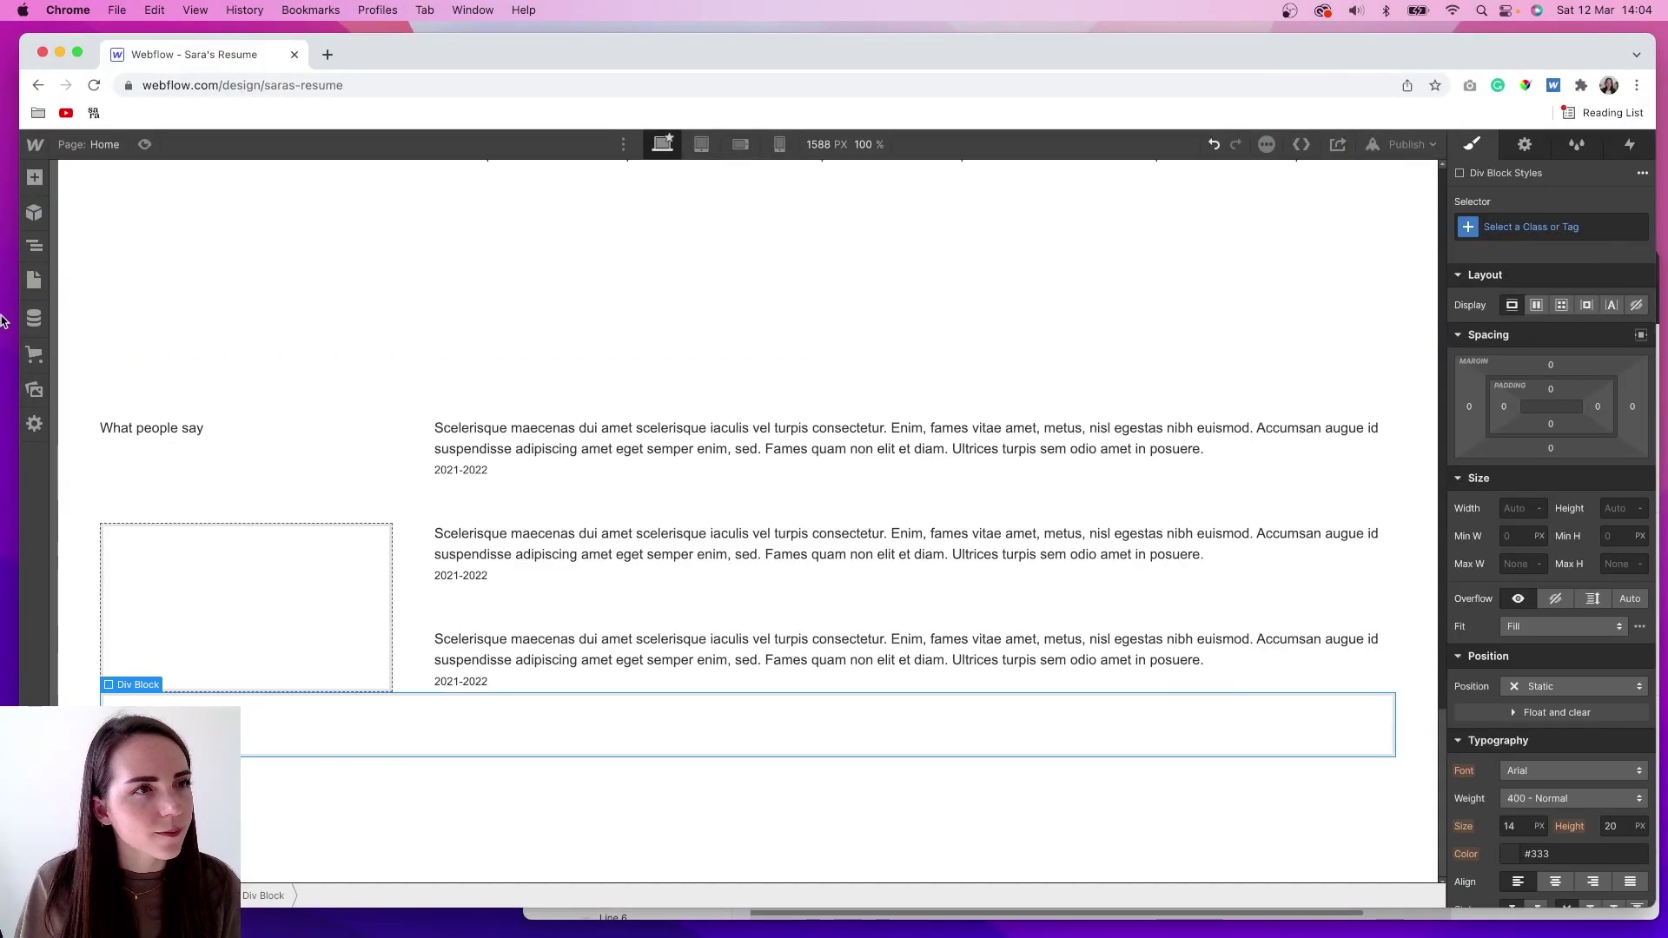
{"action": "left_click", "coordinate": [34, 246]}
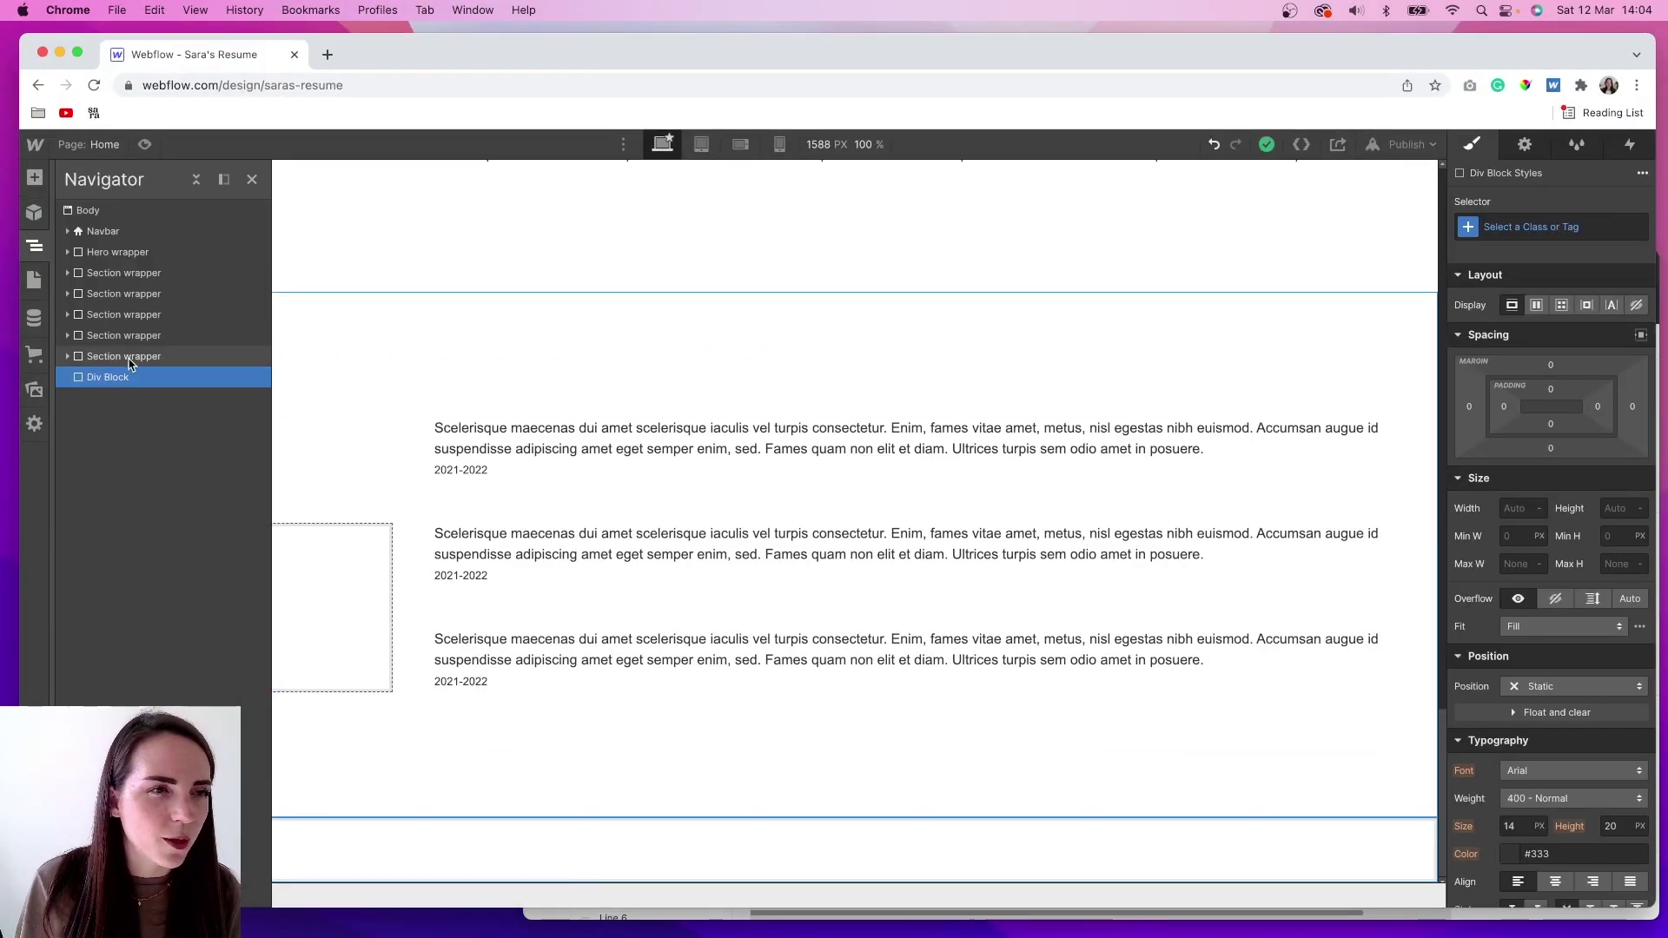
{"action": "key", "text": "super+alt+v"}
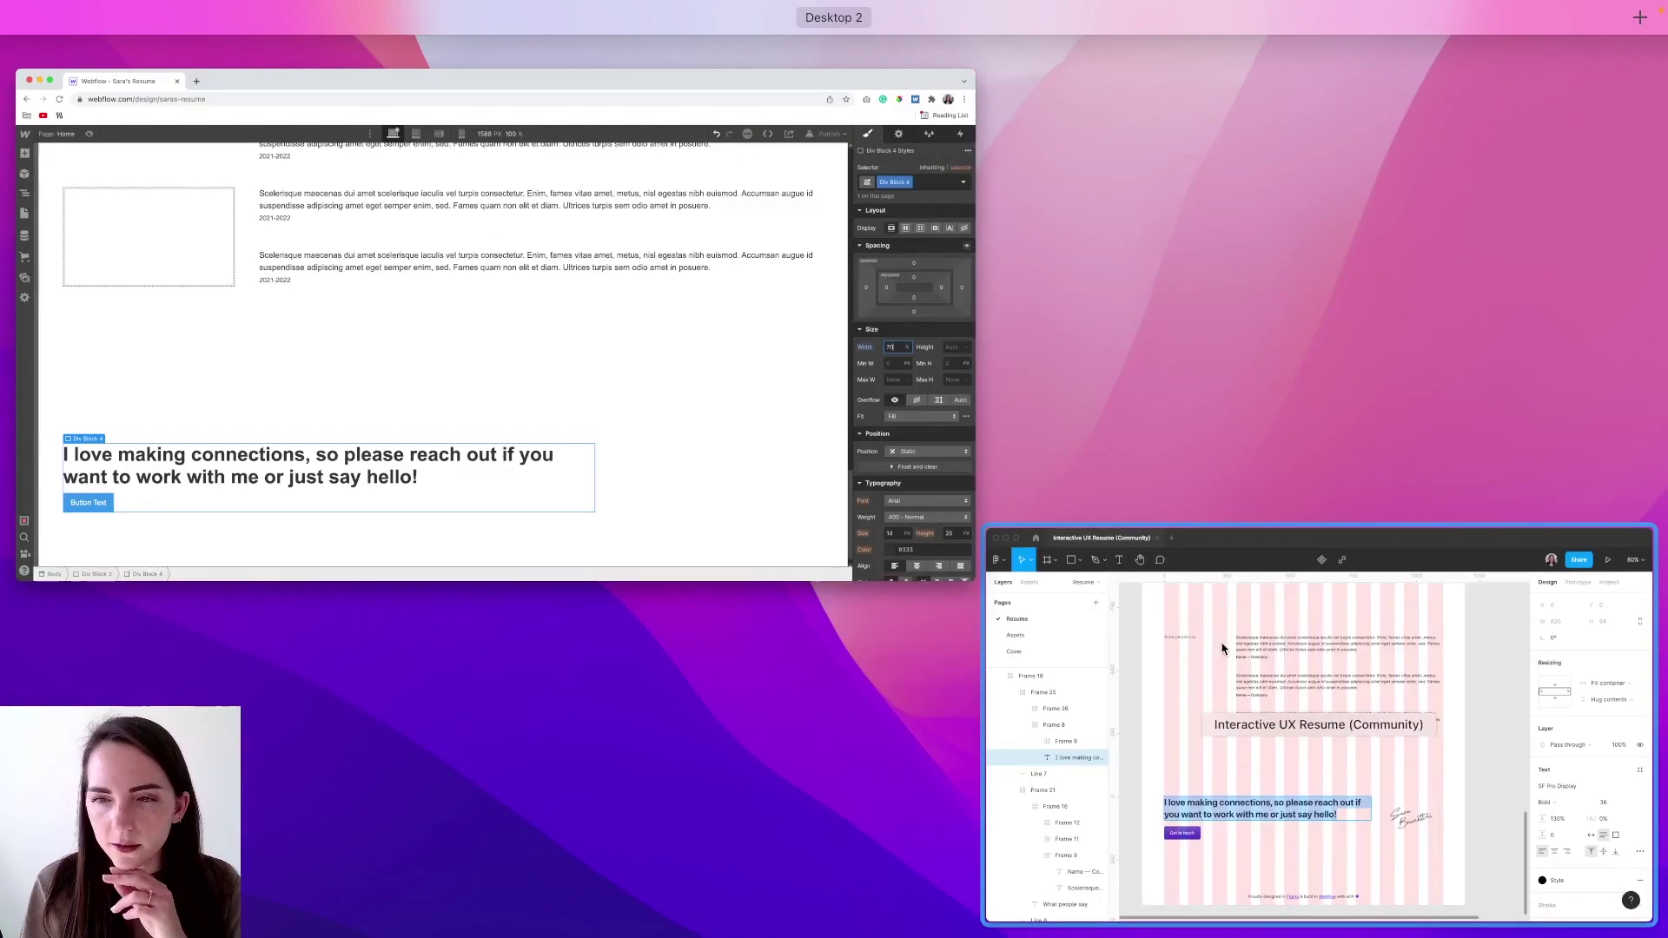
Export the Figma signature group as a 2x PNG.
{"action": "left_click", "coordinate": [1242, 672]}
{"action": "left_click", "coordinate": [1230, 739]}
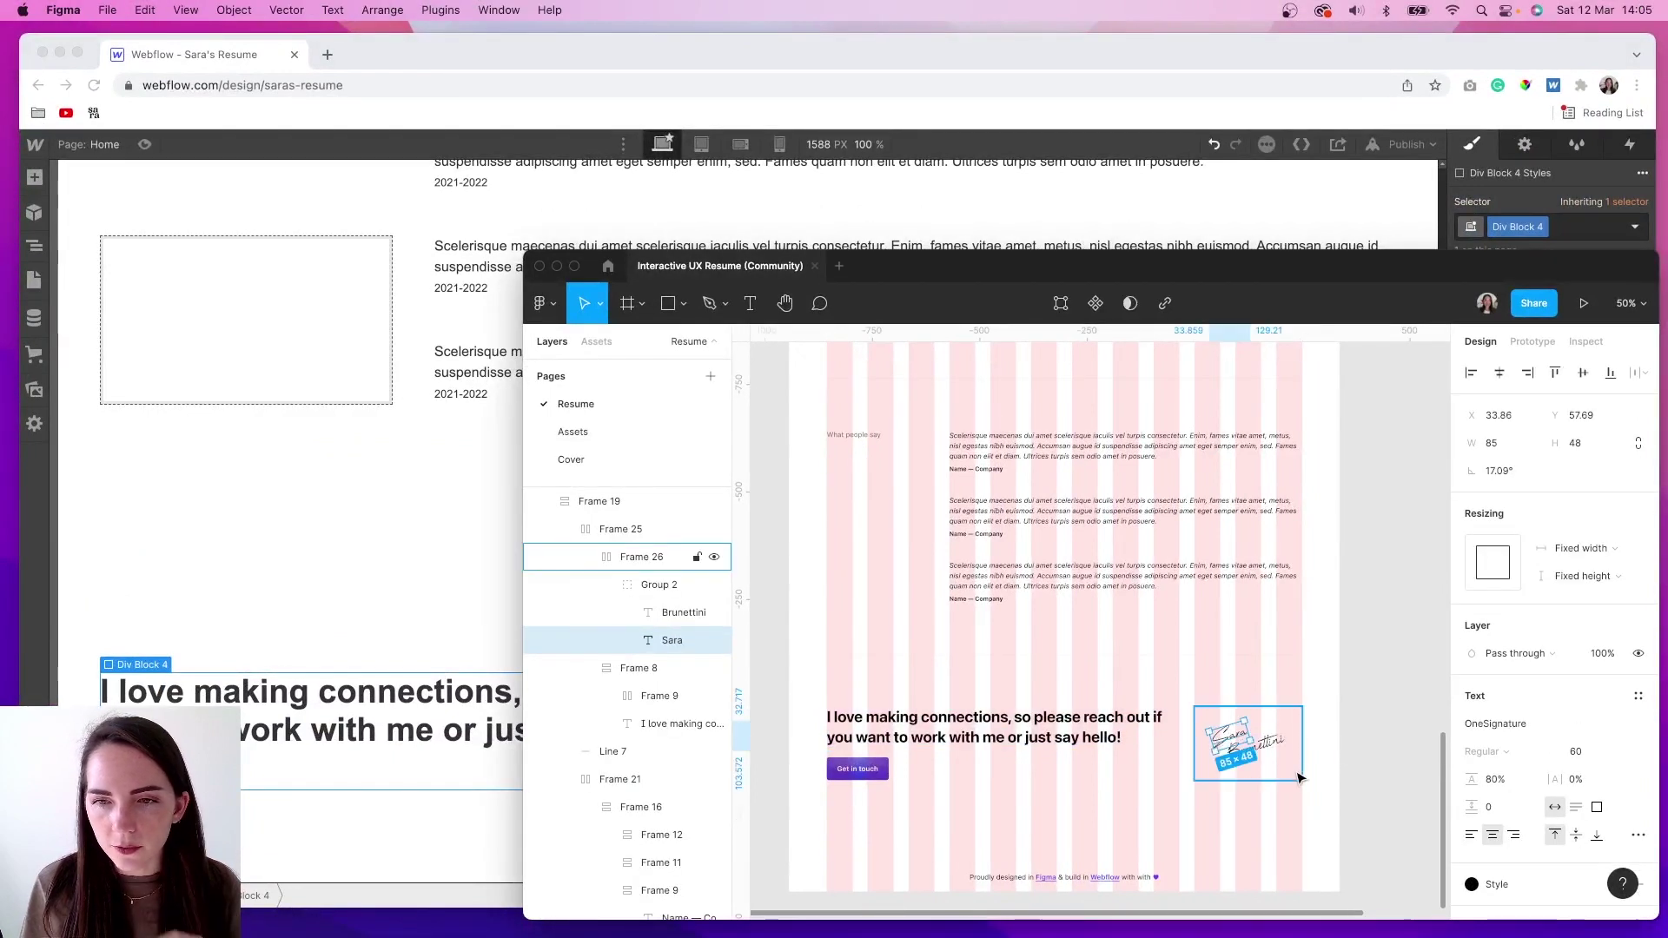
{"action": "scroll", "coordinate": [1324, 761], "scroll_direction": "up", "scroll_amount": 5}
{"action": "key", "text": "Escape"}
{"action": "scroll", "coordinate": [1544, 772], "scroll_direction": "down", "scroll_amount": 3}
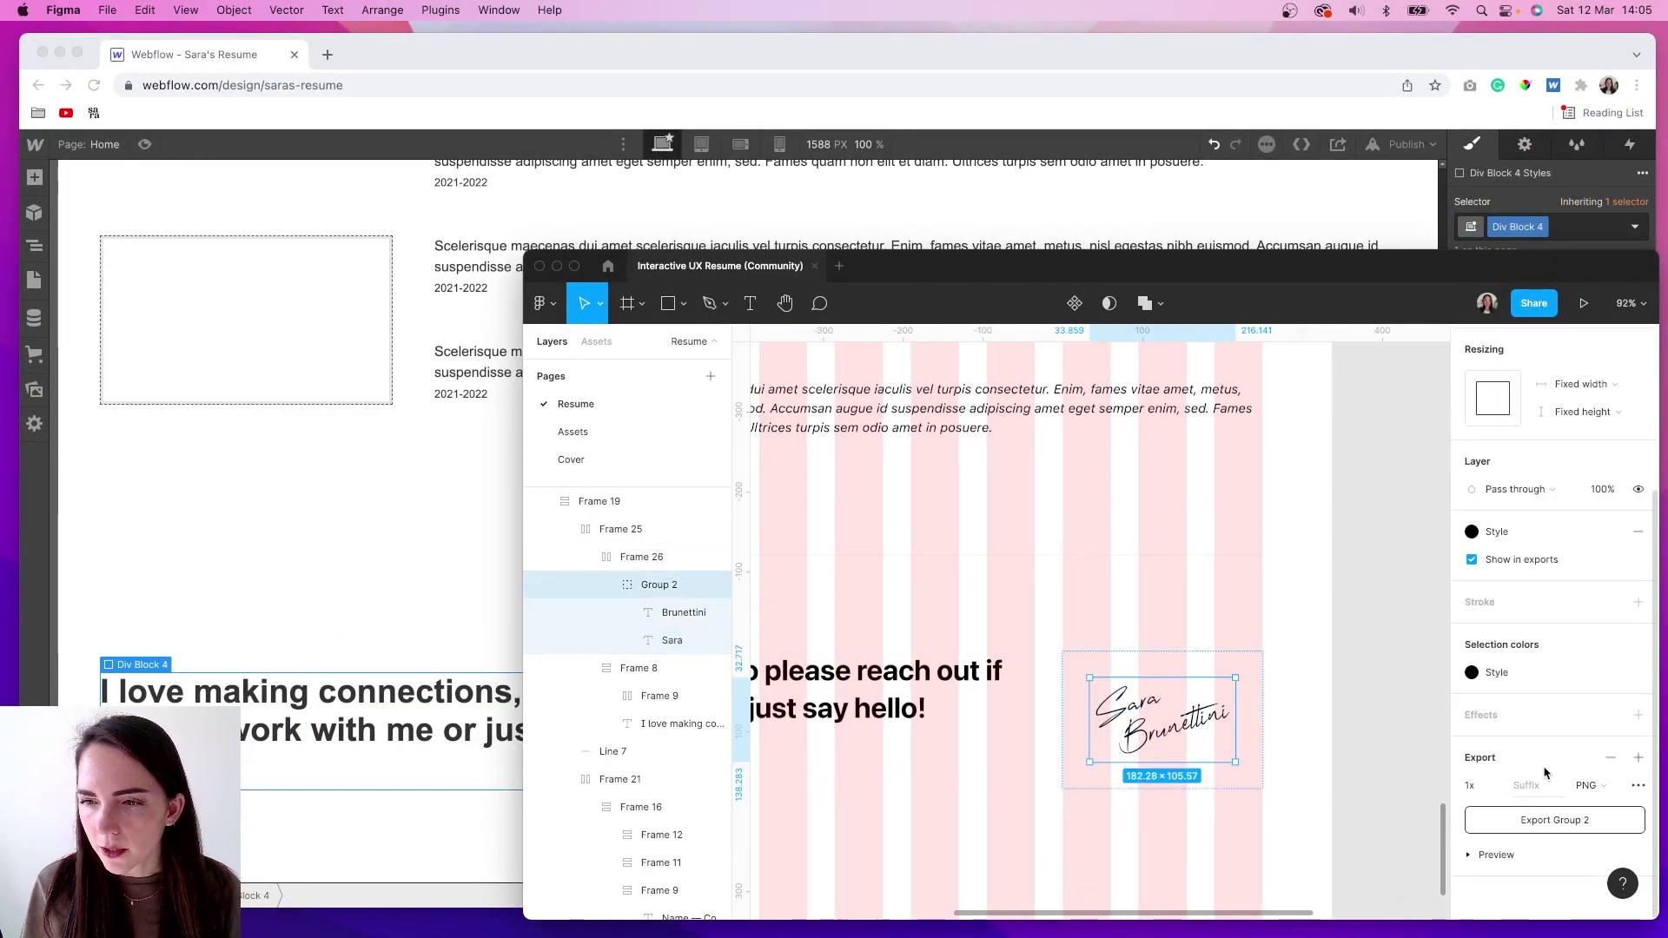
{"action": "left_click", "coordinate": [1505, 786]}
{"action": "left_click", "coordinate": [1511, 829]}
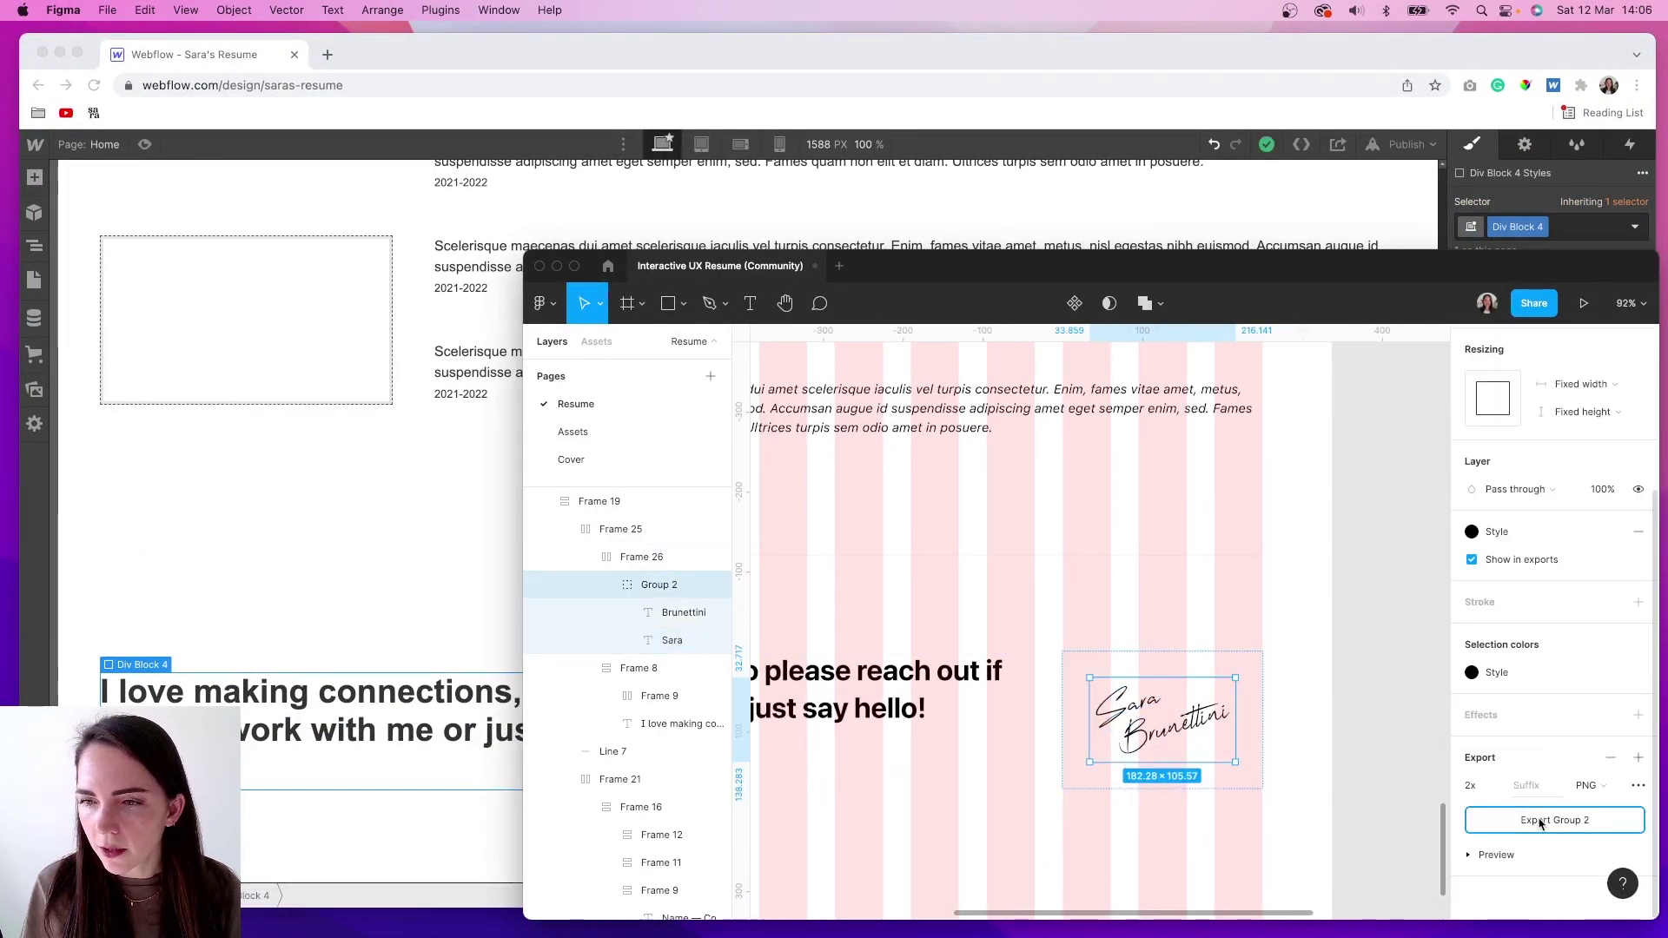
{"action": "left_click", "coordinate": [1564, 820]}
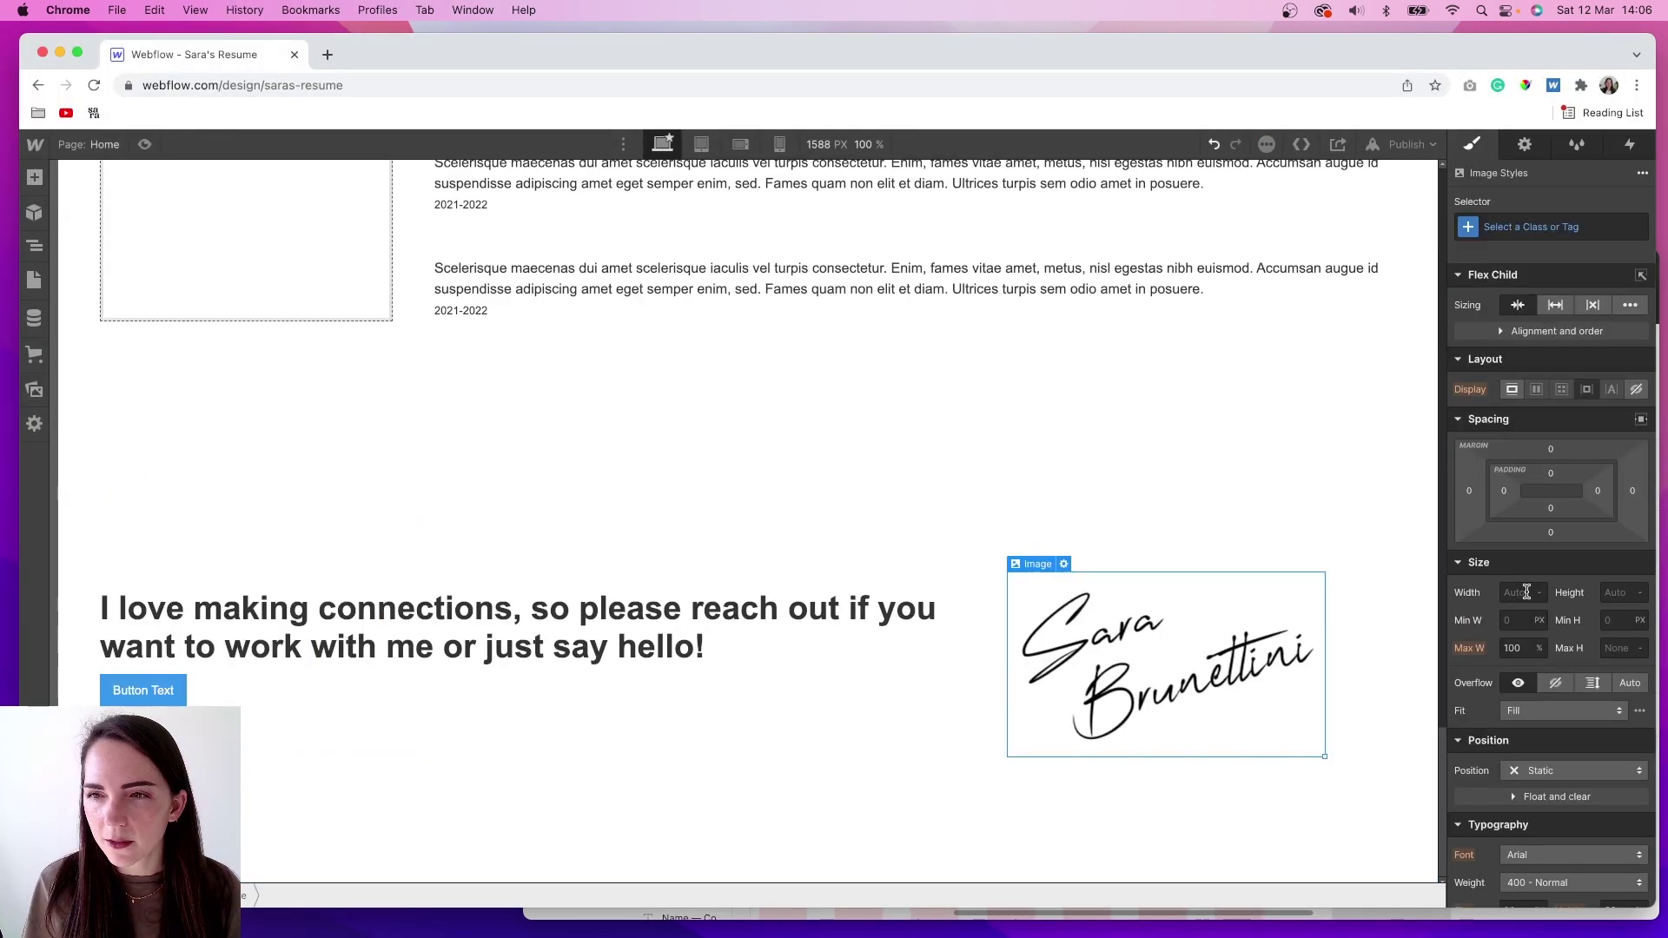
Set the signature image to 20% width and try, then undo, auto side margins on the contact block.
{"action": "type", "text": "20"}
{"action": "key", "text": "Return"}
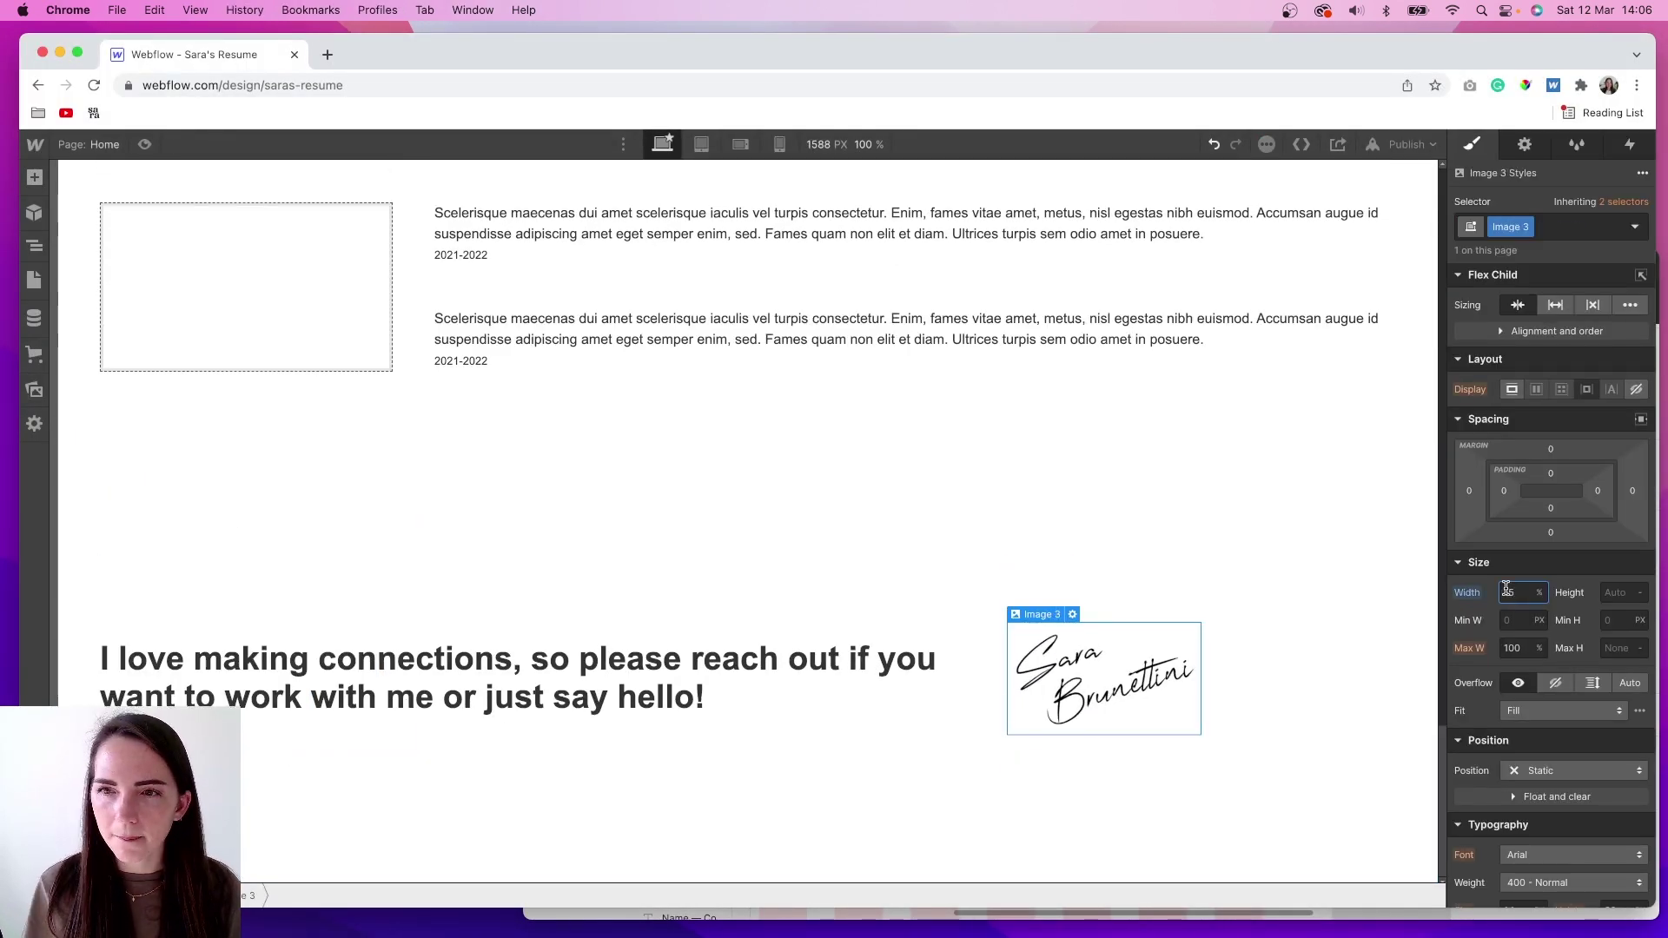
{"action": "left_click", "coordinate": [1285, 610]}
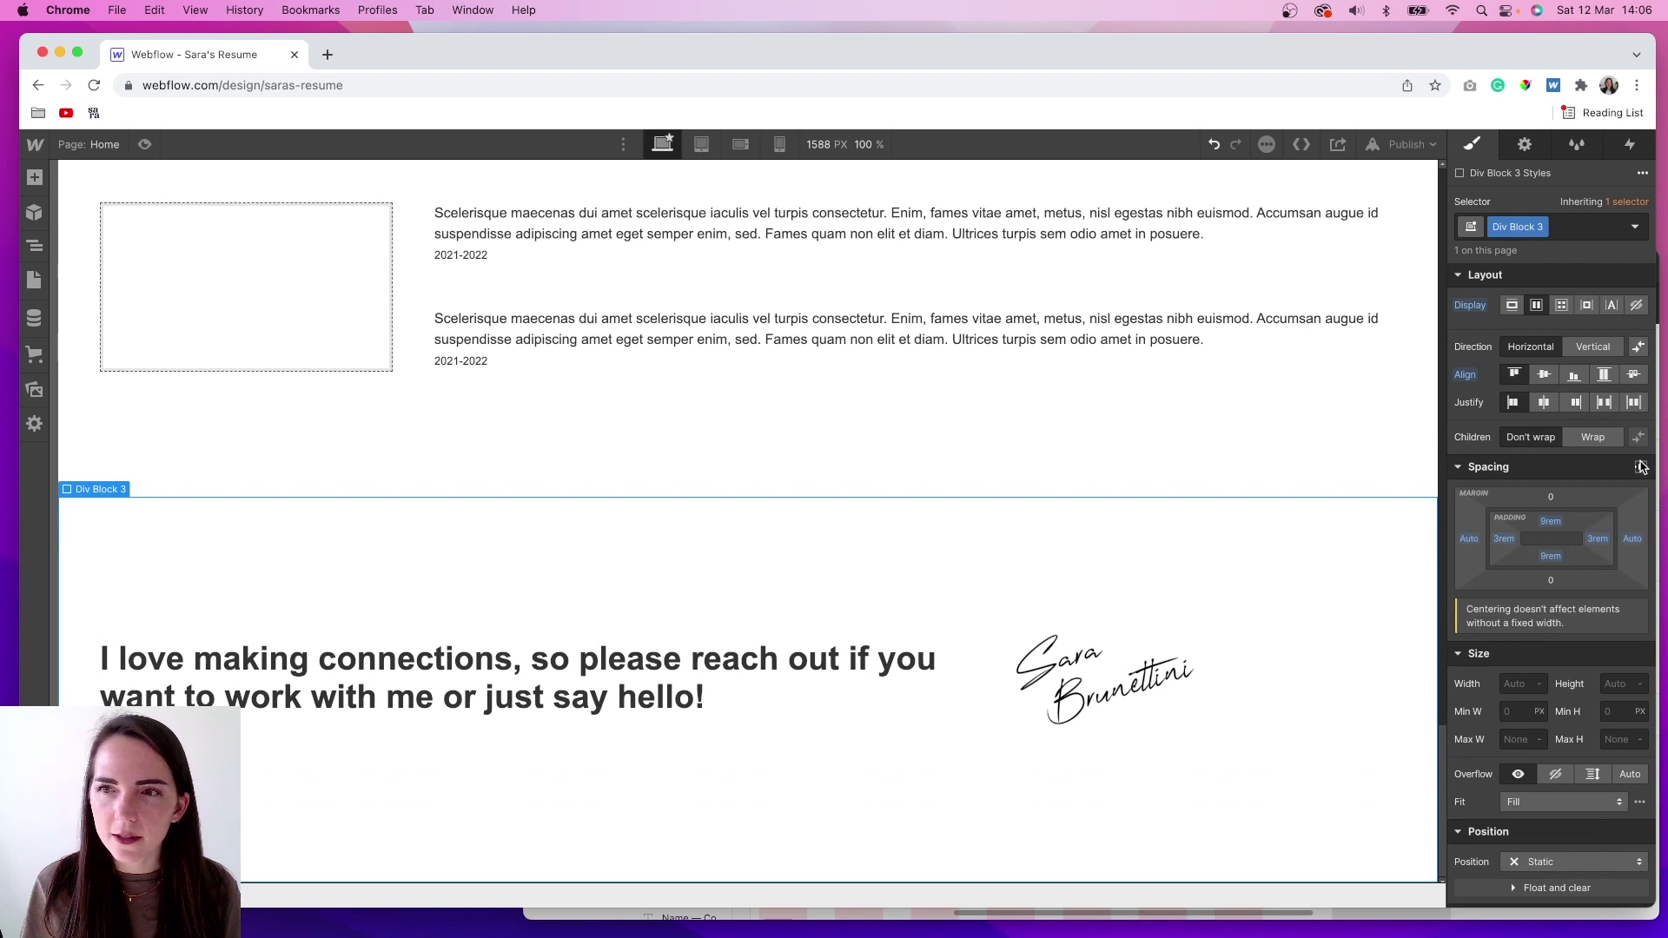
{"action": "key", "text": "super+z"}
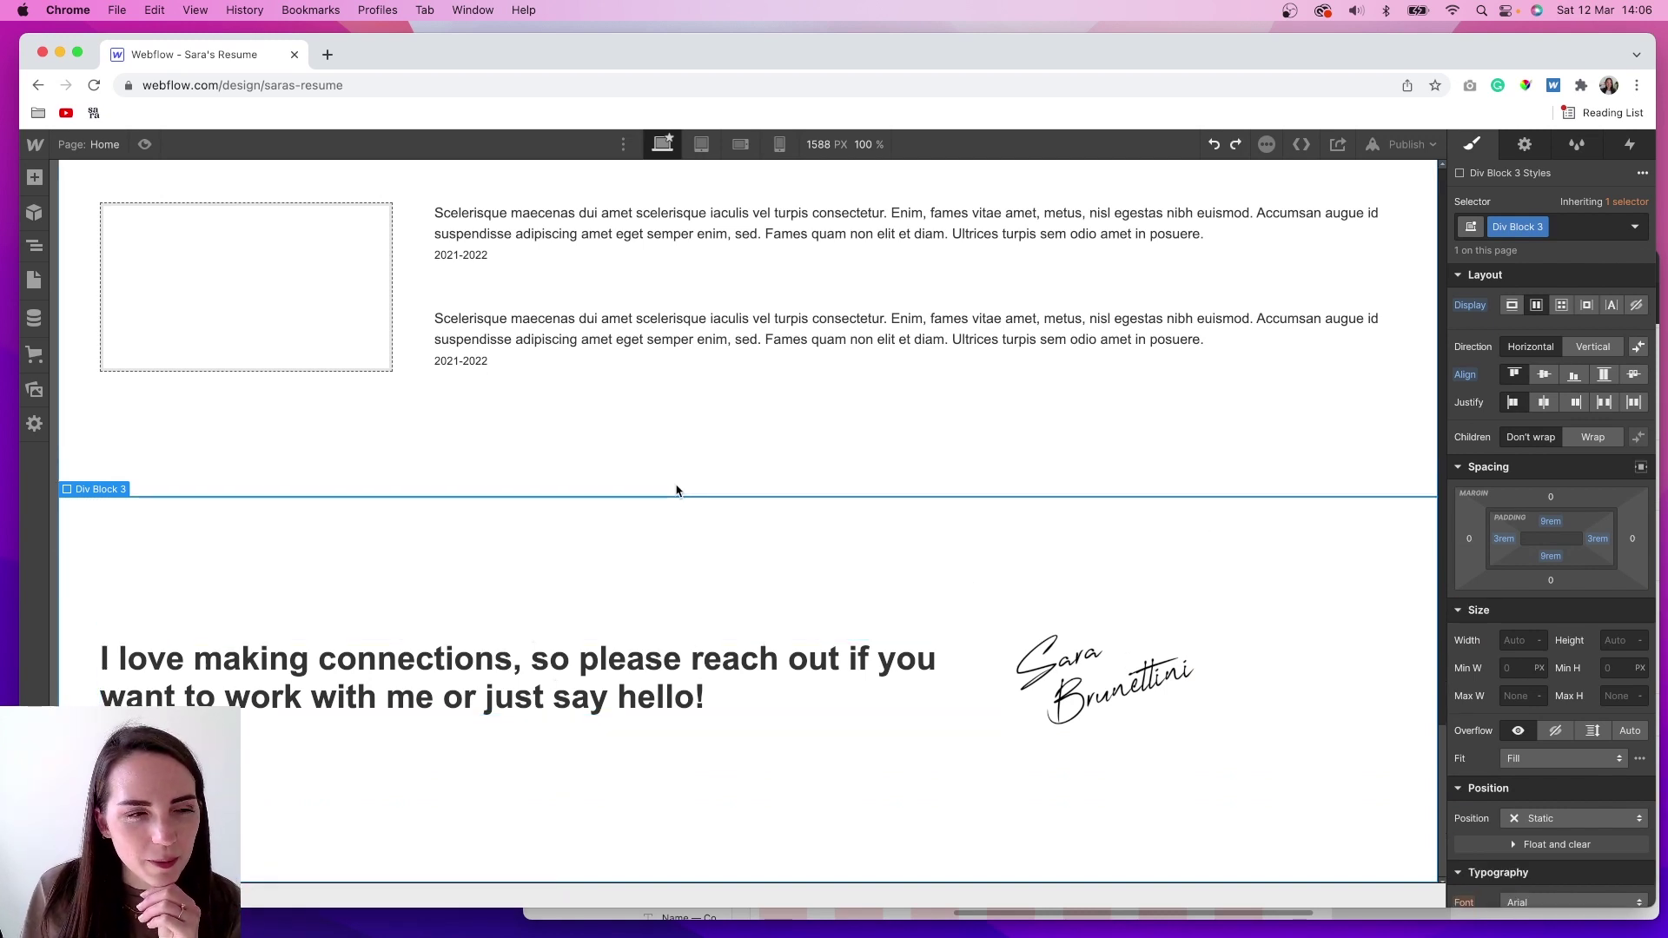
{"action": "left_click", "coordinate": [1642, 466]}
{"action": "key", "text": "super+z"}
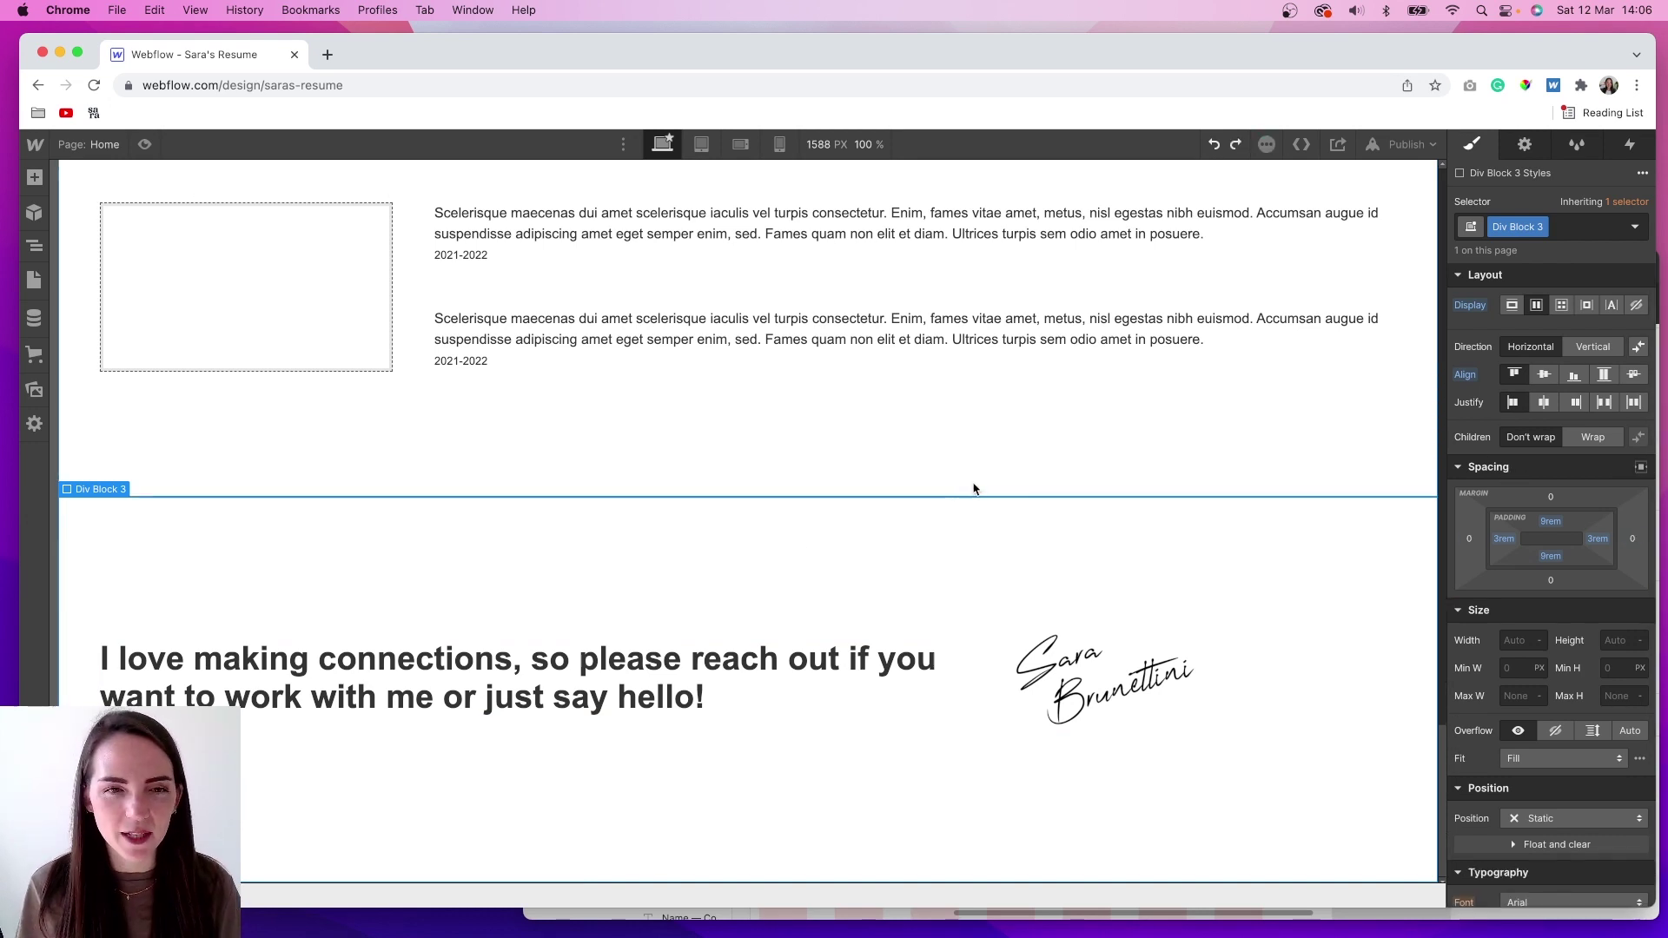
Add a large 1920 px breakpoint to the site.
{"action": "scroll", "coordinate": [267, 315], "scroll_direction": "up", "scroll_amount": 10}
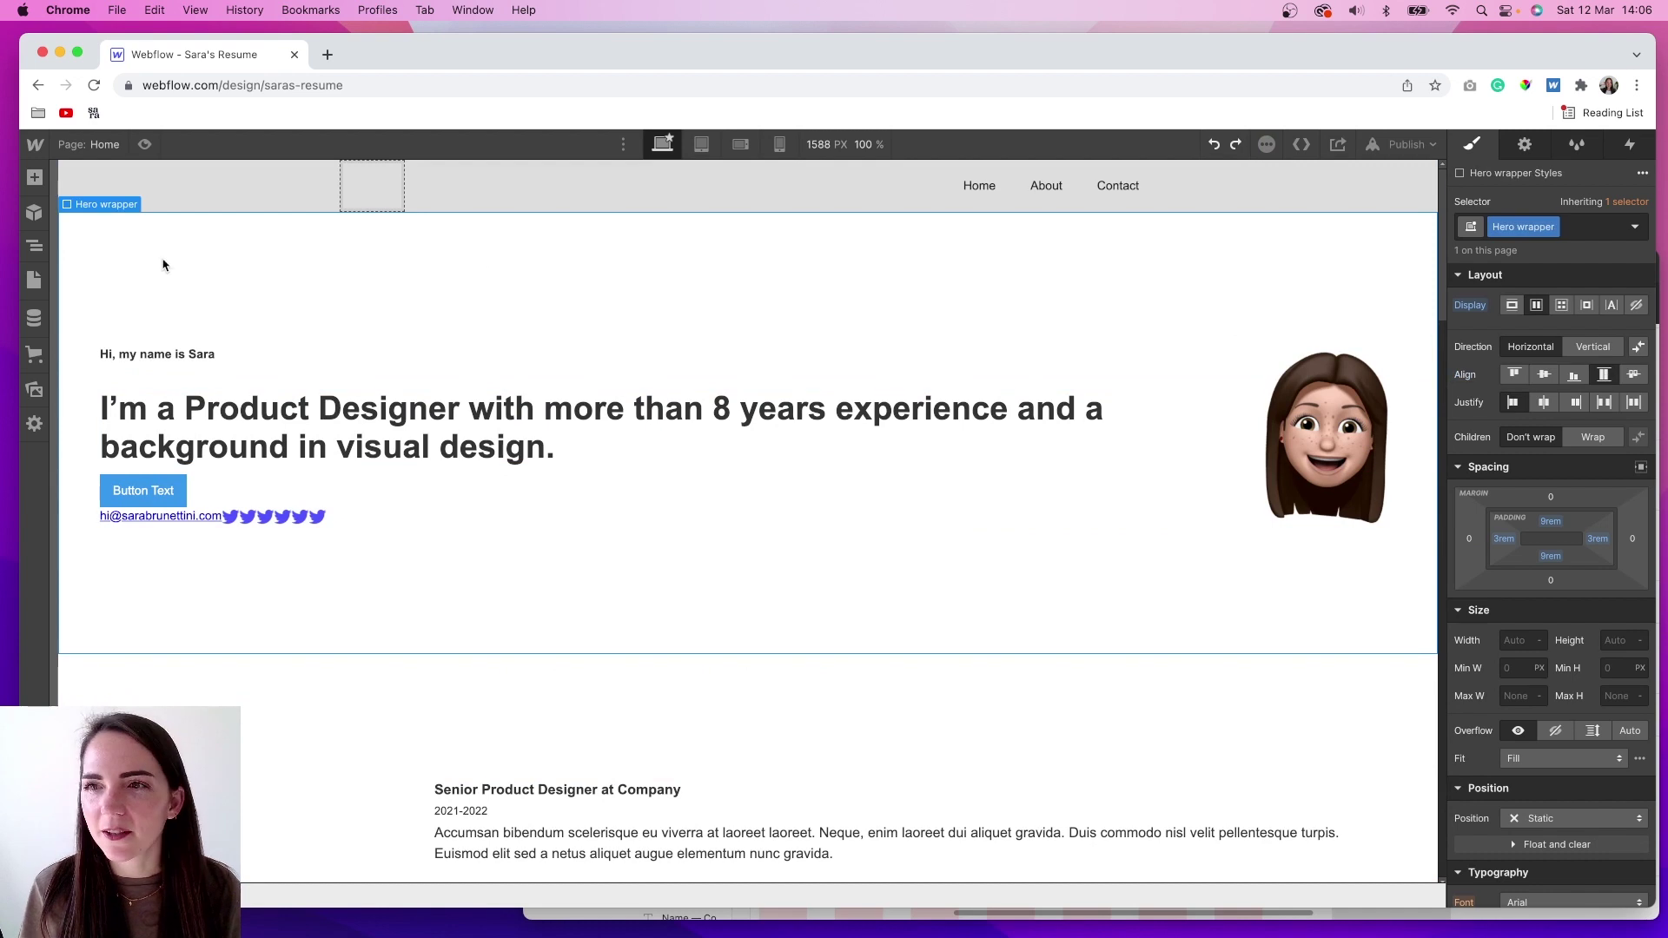
{"action": "left_click", "coordinate": [627, 146]}
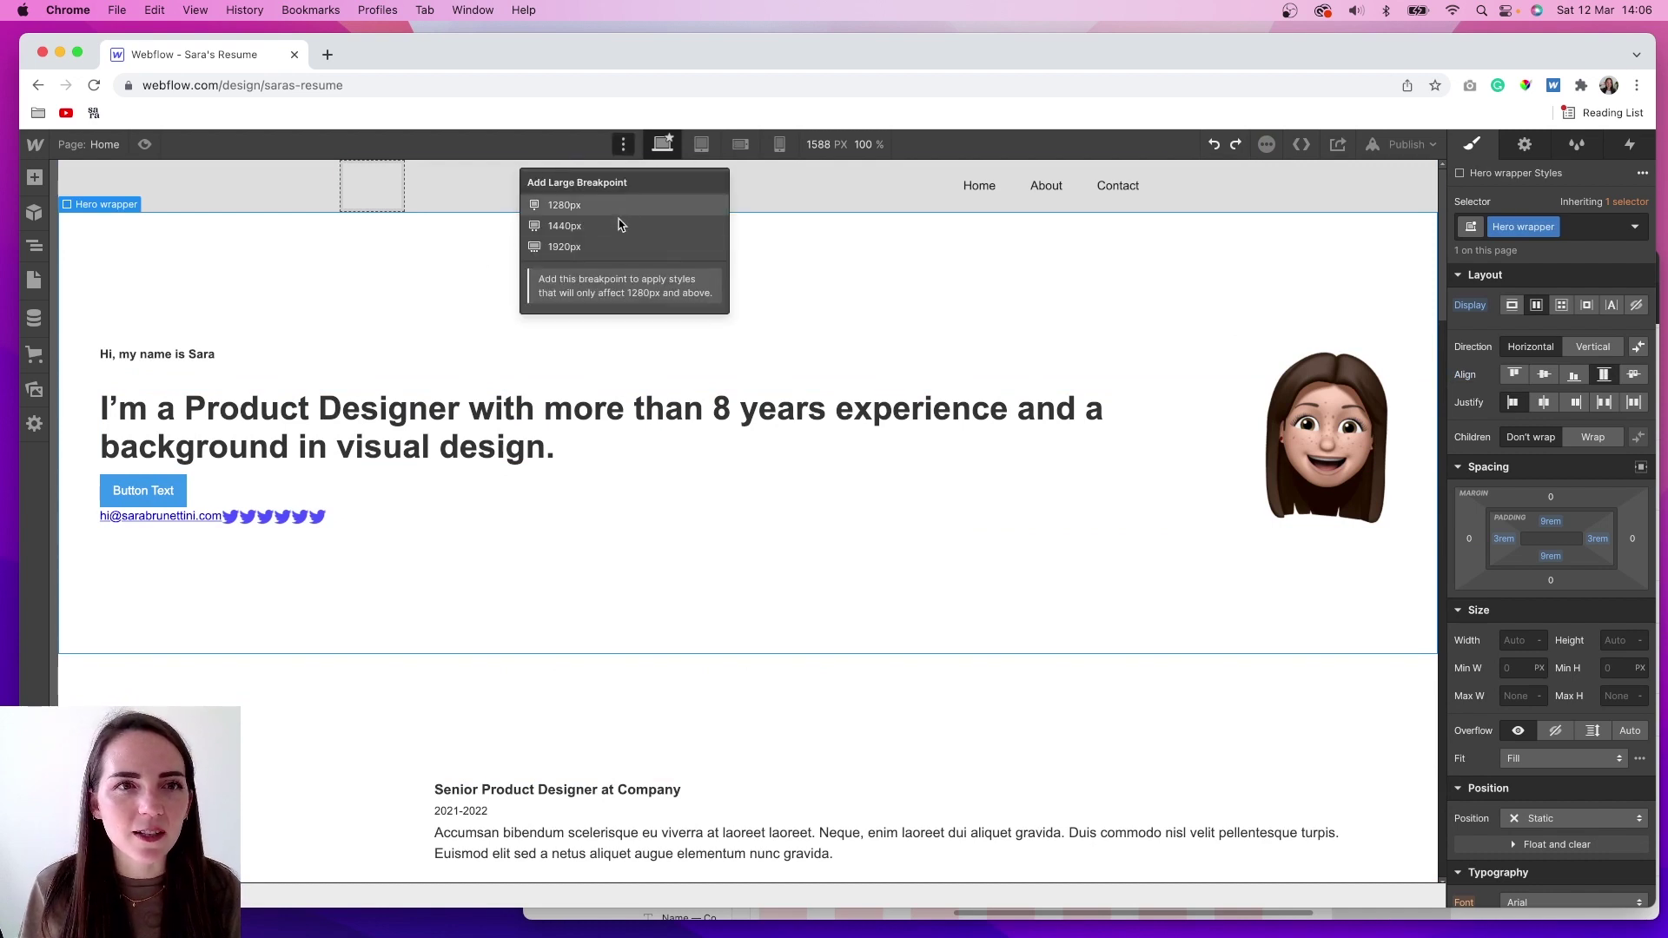
{"action": "left_click", "coordinate": [611, 247]}
{"action": "left_click", "coordinate": [1005, 572]}
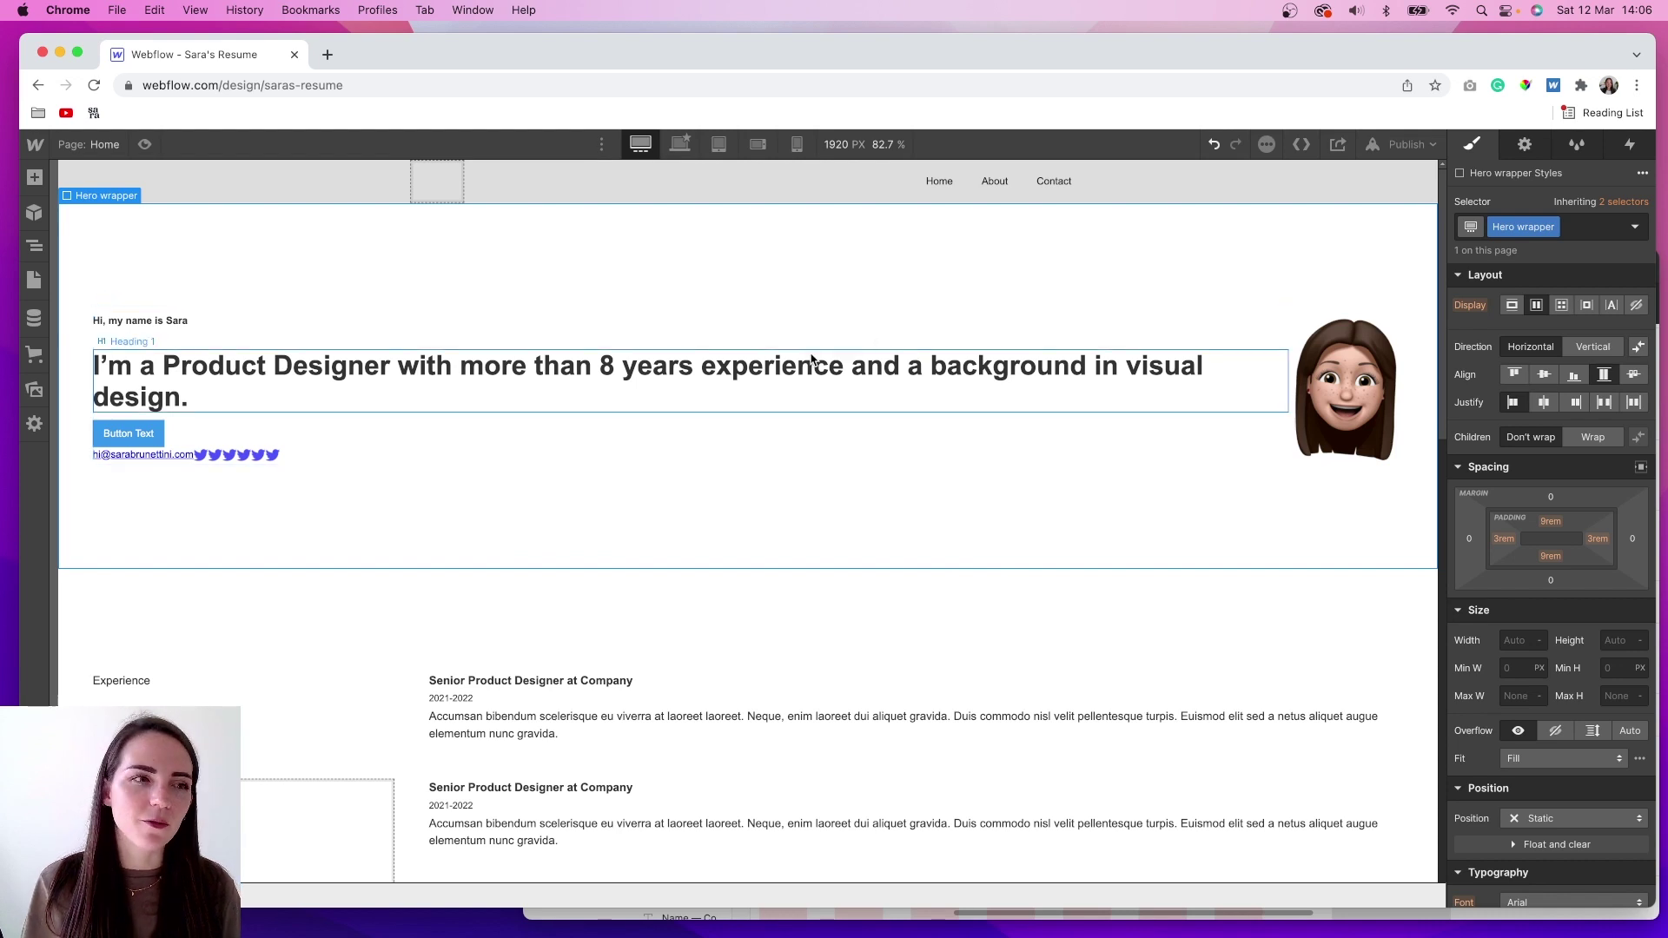
{"action": "scroll", "coordinate": [811, 359], "scroll_direction": "down", "scroll_amount": 15}
{"action": "scroll", "coordinate": [811, 359], "scroll_direction": "up", "scroll_amount": 15}
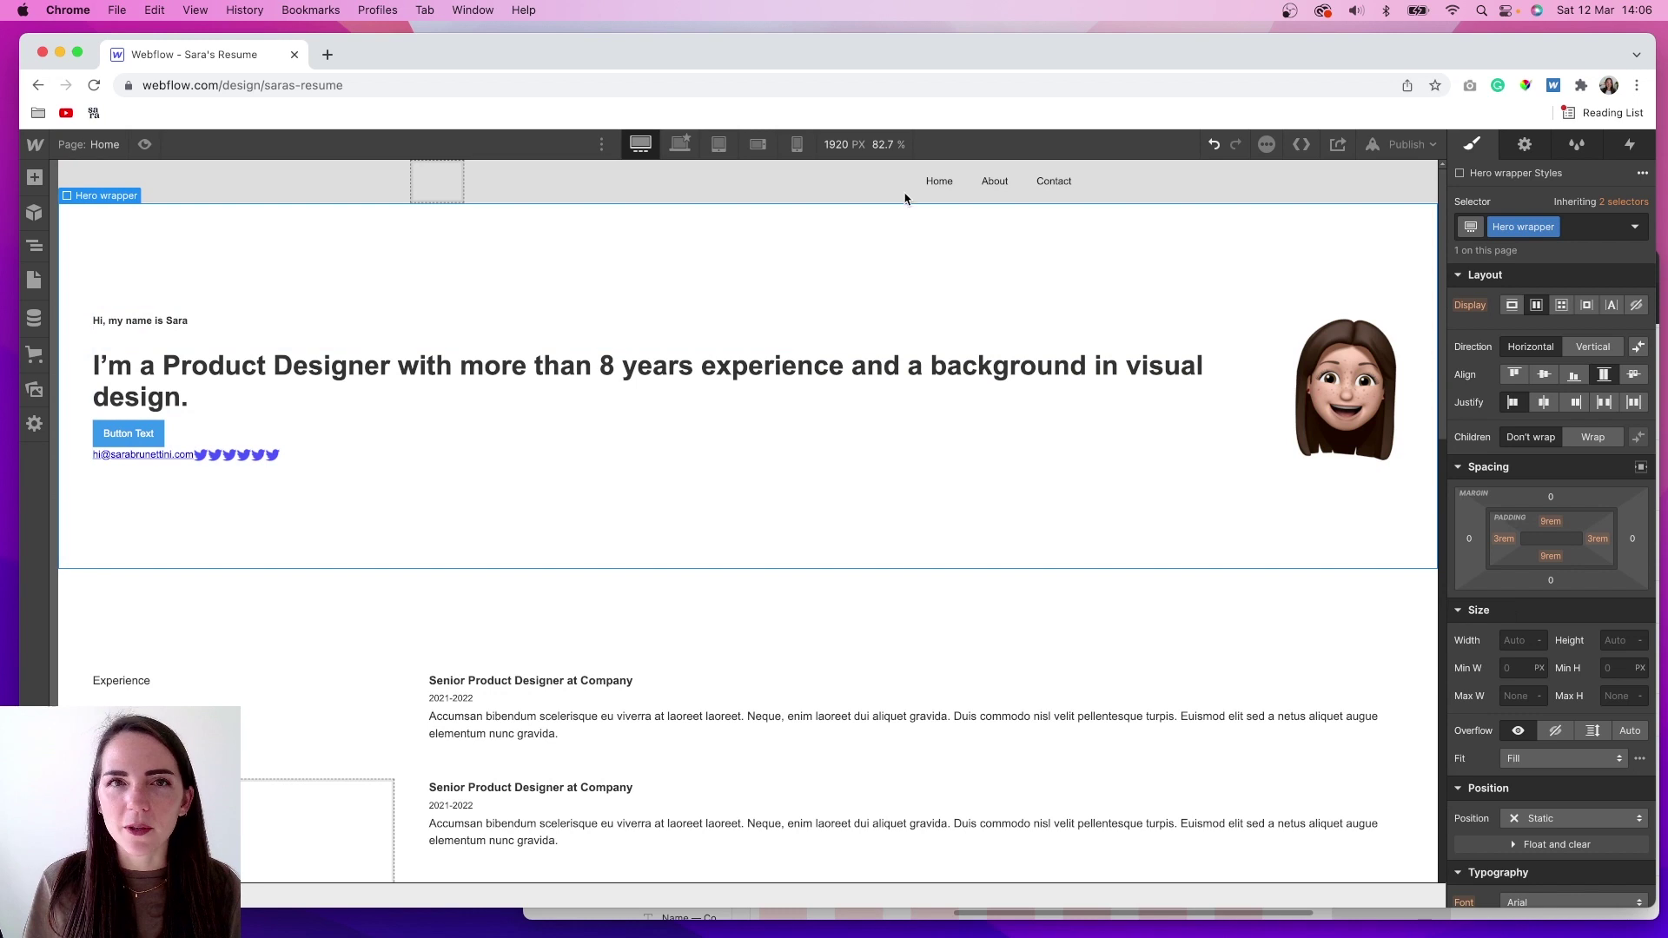
At the base breakpoint, cap the hero wrapper at 1200 px max width and centre it.
{"action": "left_click", "coordinate": [683, 142]}
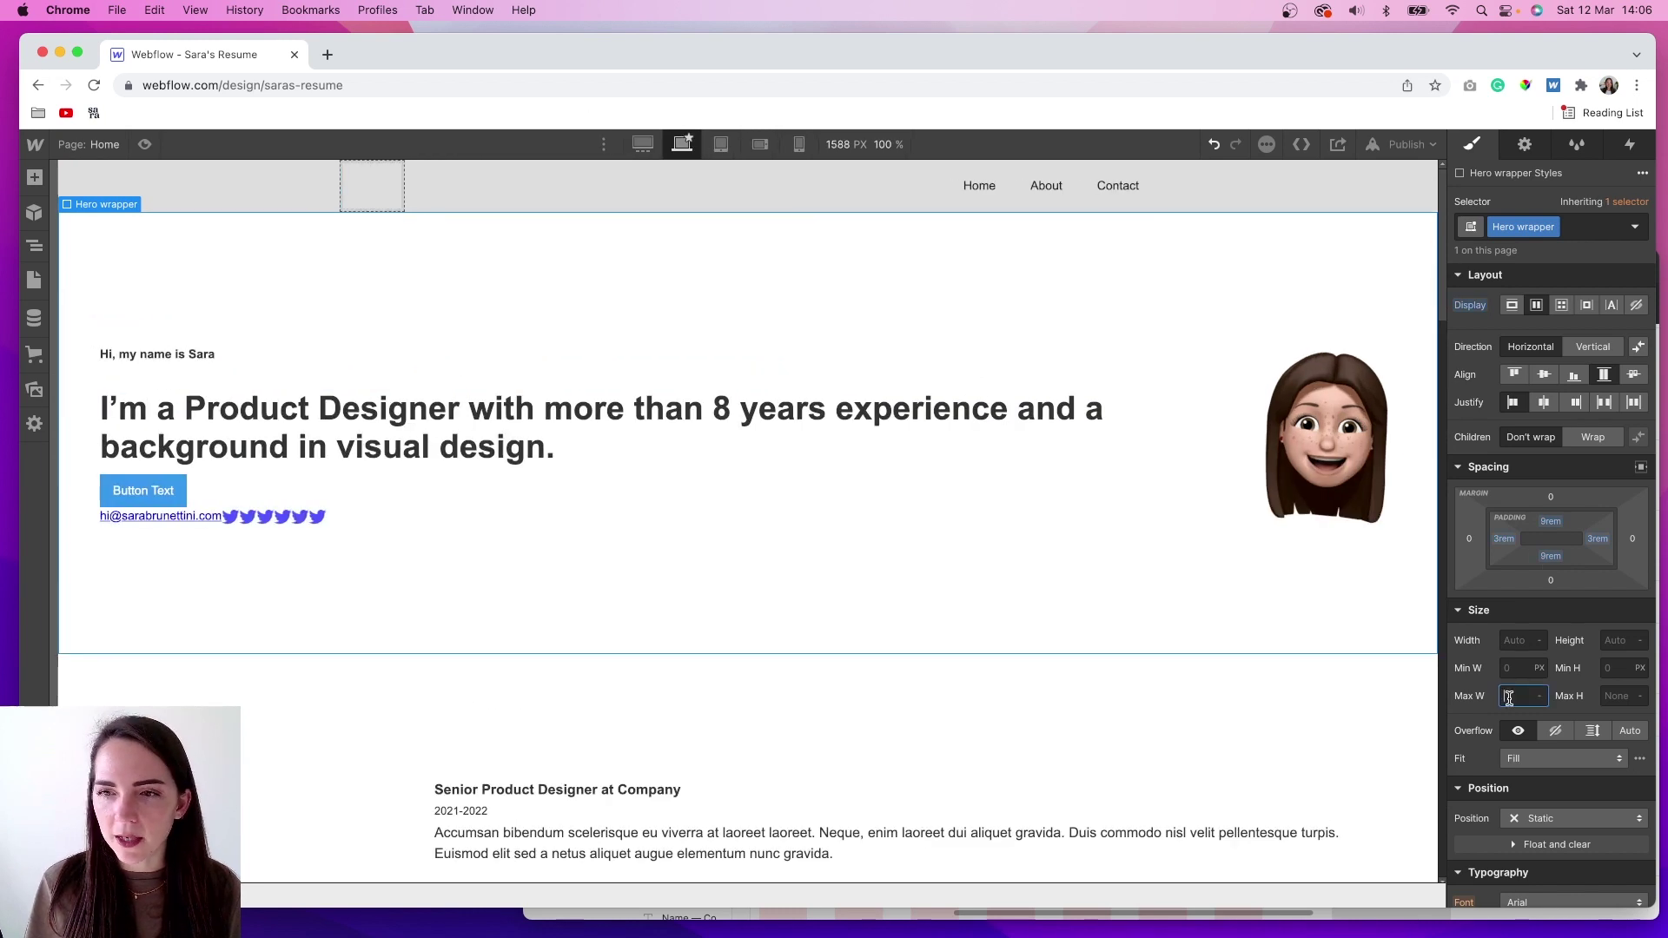
{"action": "type", "text": "200"}
{"action": "left_click", "coordinate": [1641, 467]}
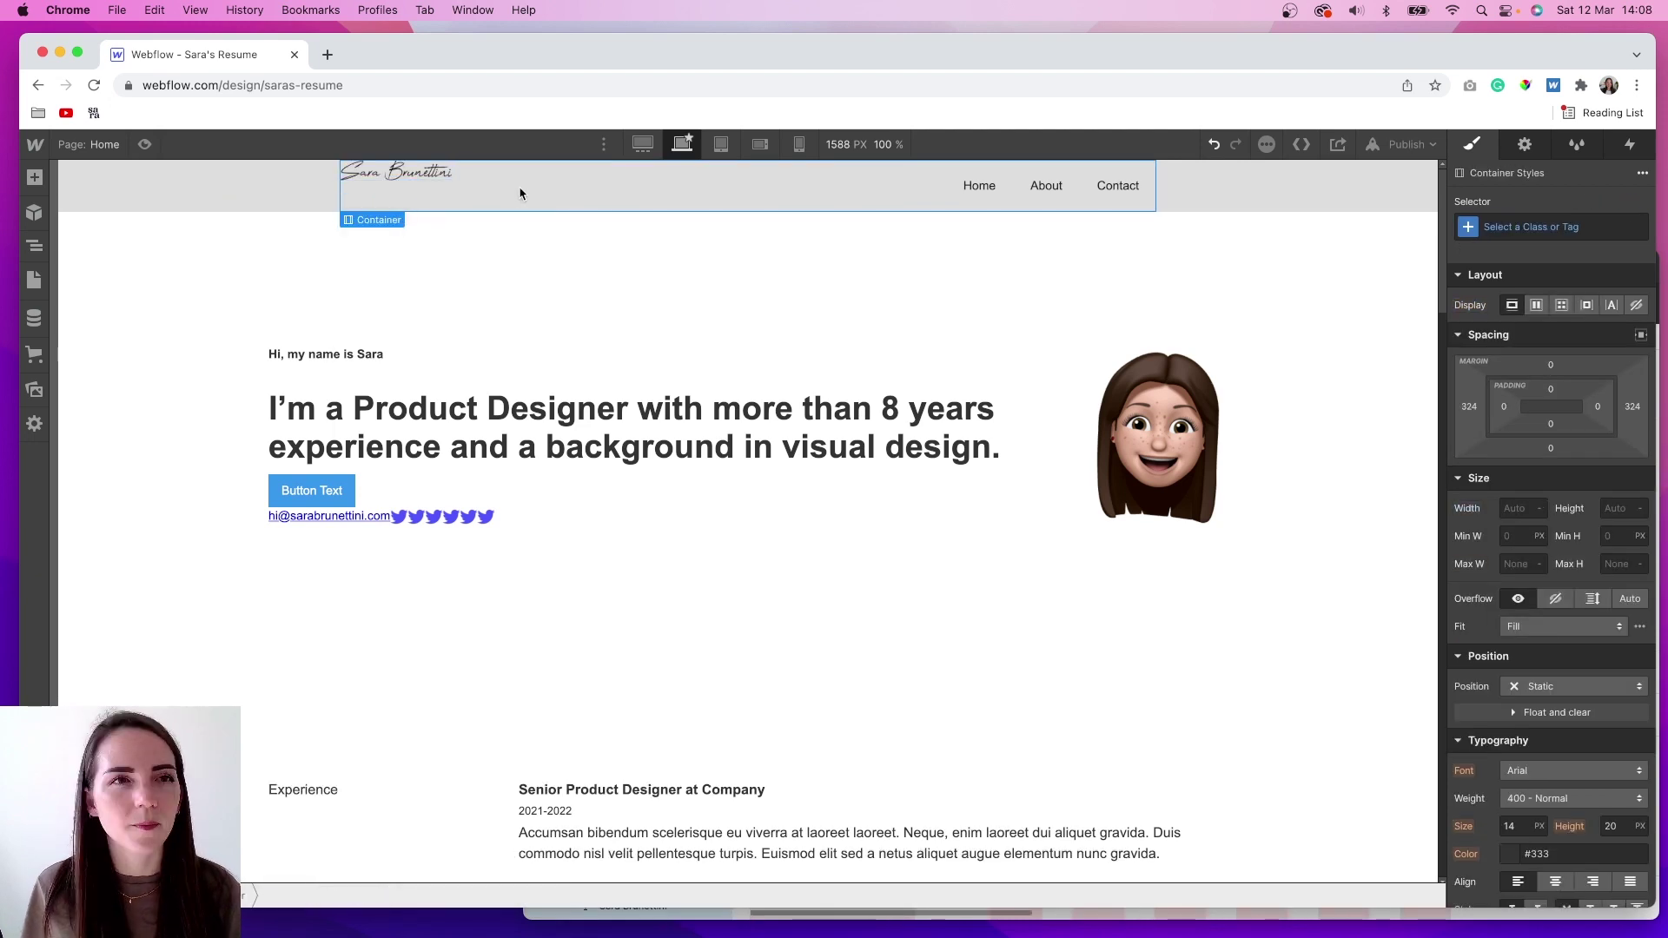
Cap the navbar's inner Container at 1200 px max width.
{"action": "left_click", "coordinate": [614, 205]}
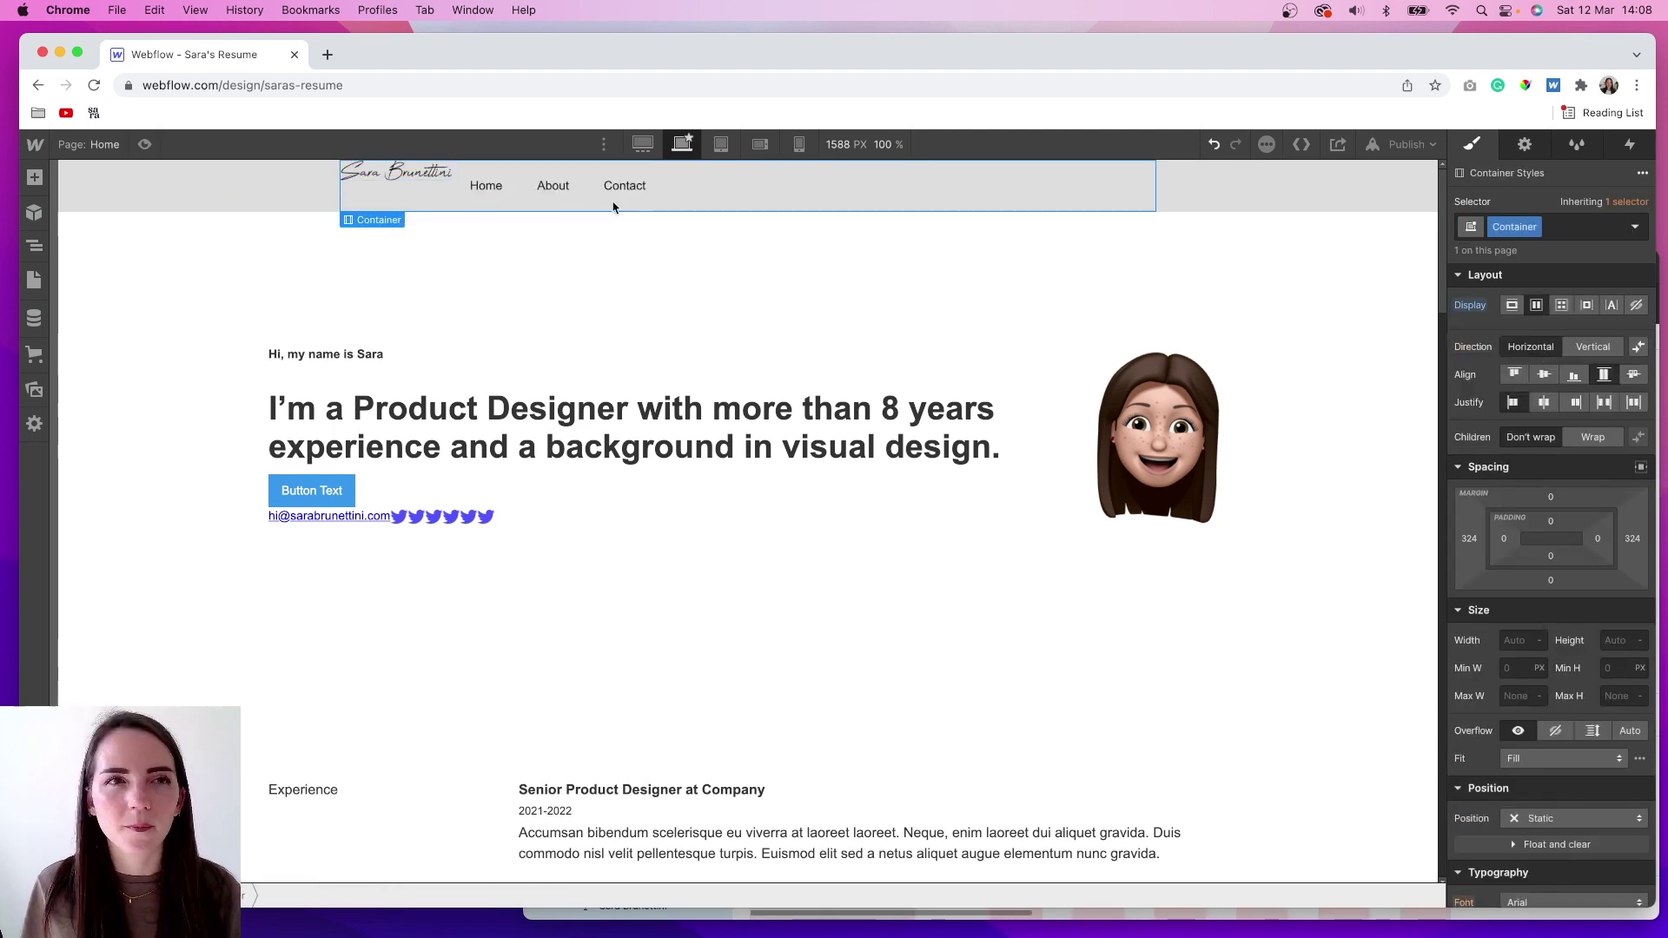
{"action": "left_click", "coordinate": [1519, 564]}
{"action": "type", "text": "100"}
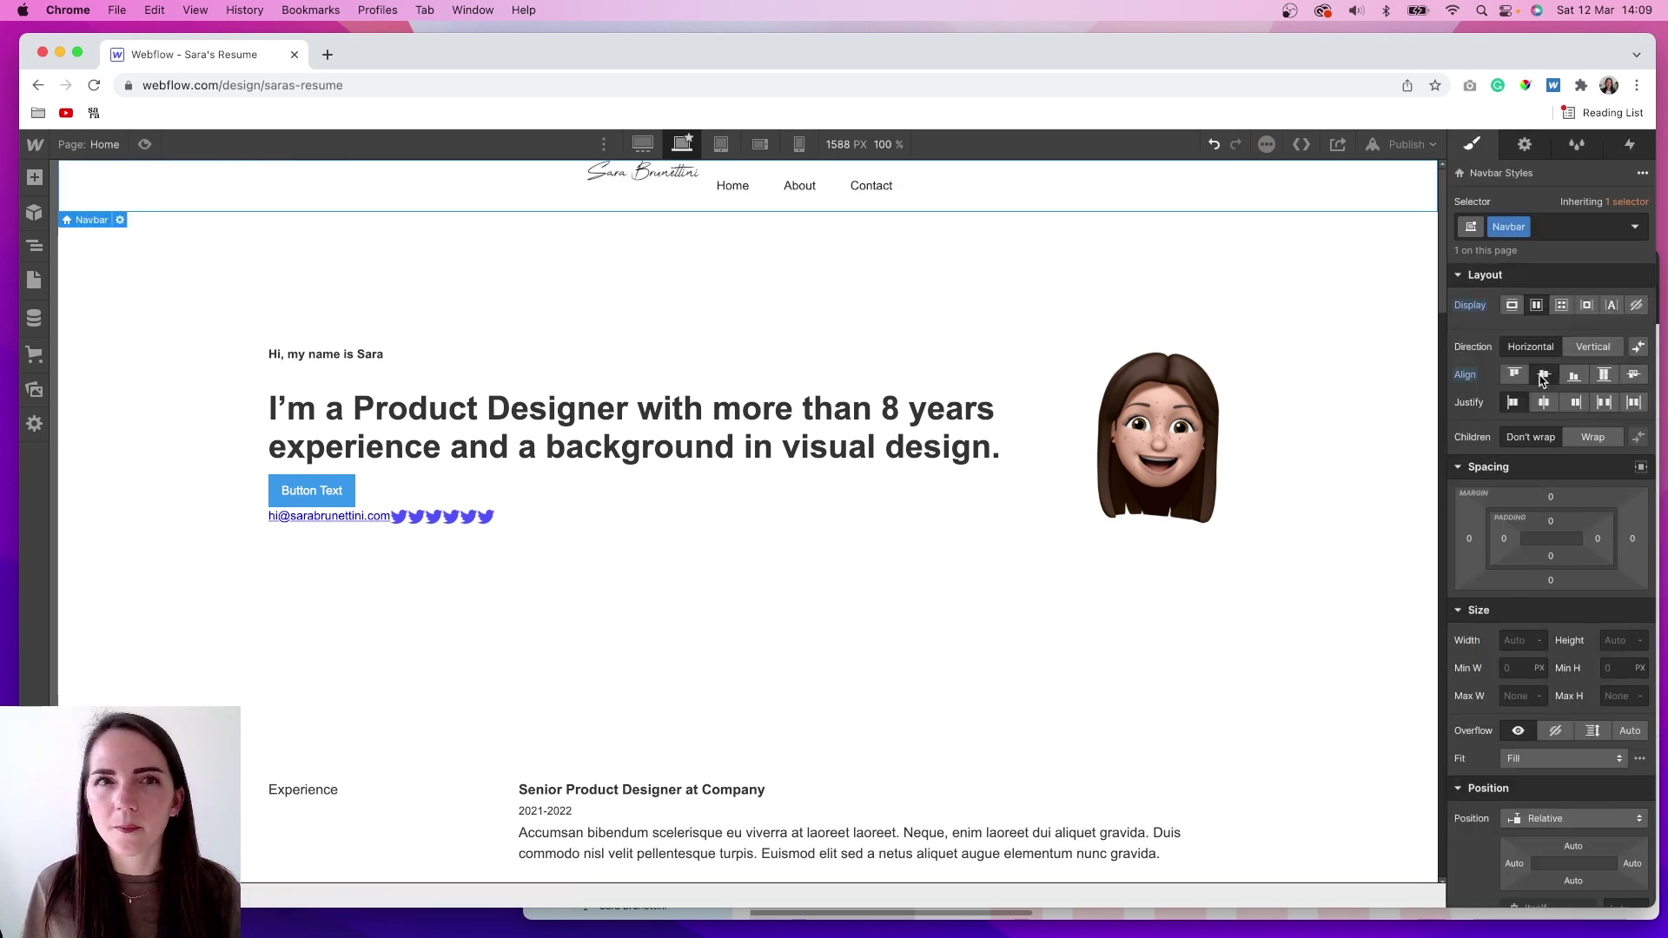
{"action": "left_click", "coordinate": [332, 190]}
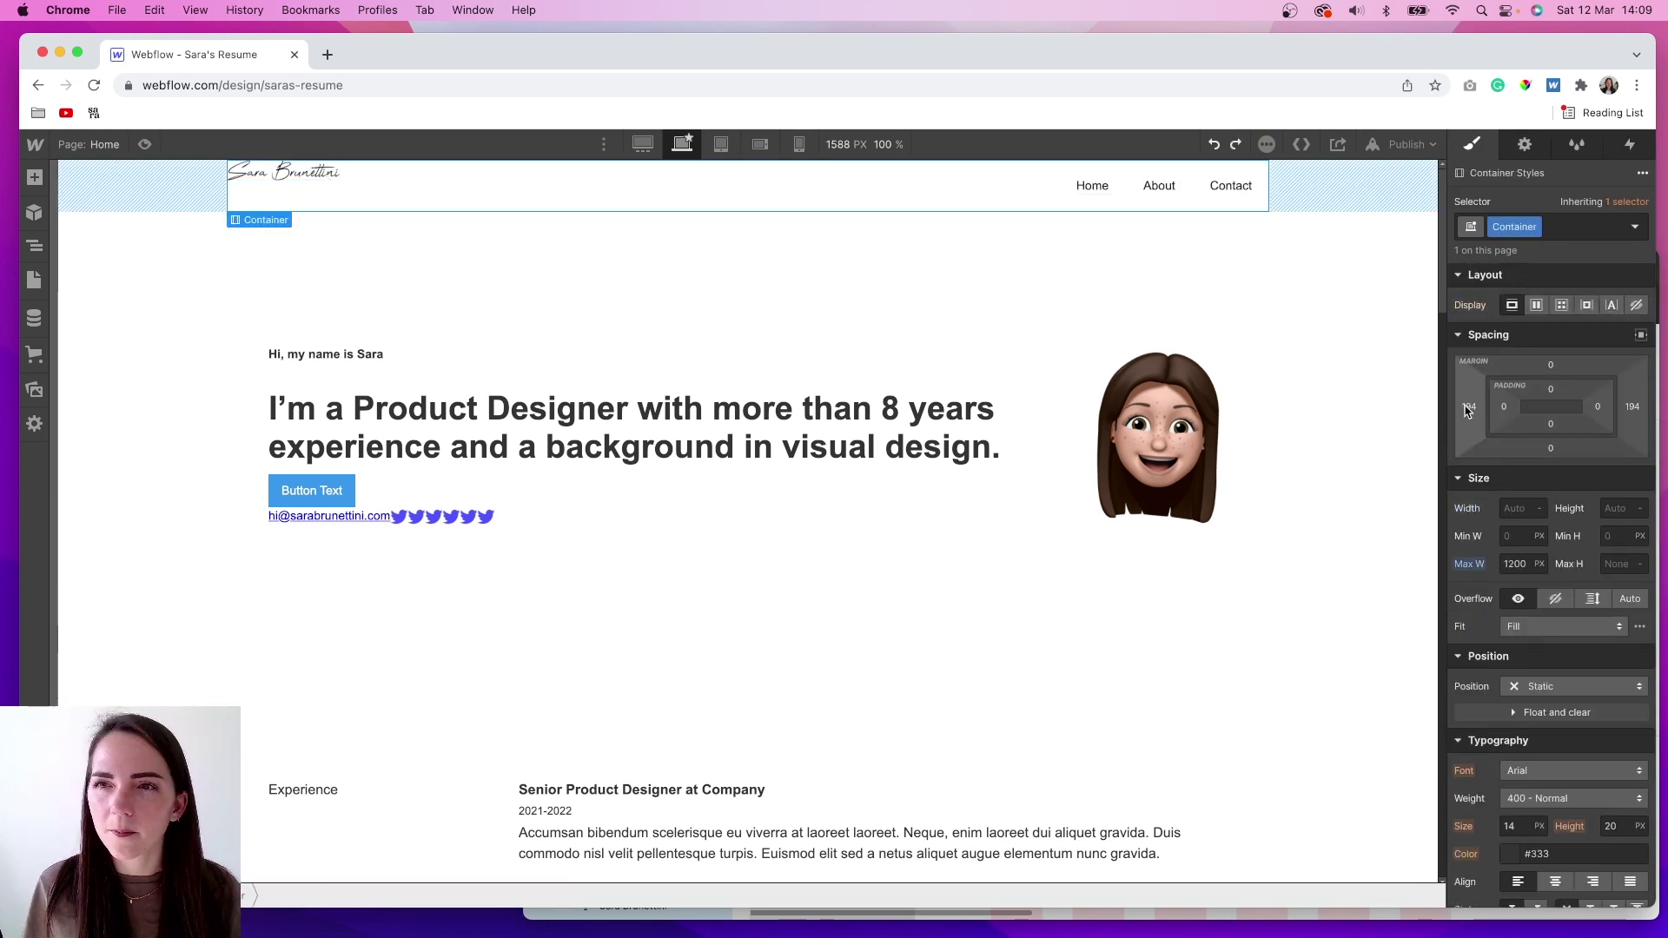
Centre the Download Resume button's radial gradient position and push its colour stop further out.
{"action": "key", "text": "z"}
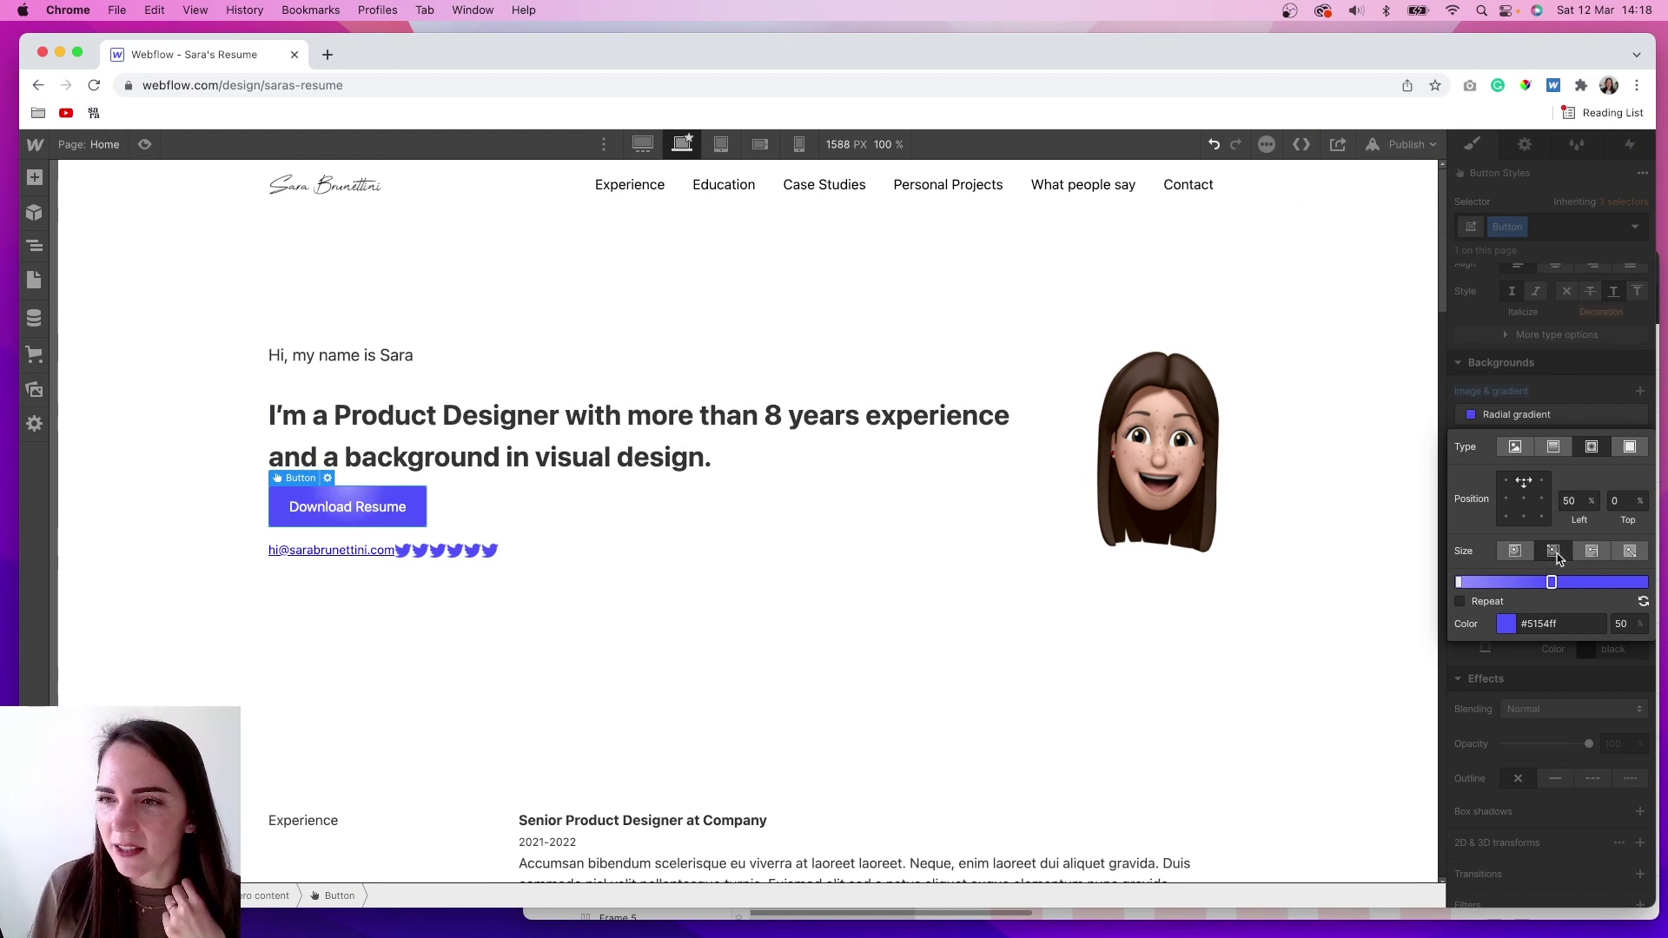
{"action": "left_click_drag", "start_coordinate": [1581, 581], "coordinate": [1576, 581]}
{"action": "left_click", "coordinate": [1524, 500]}
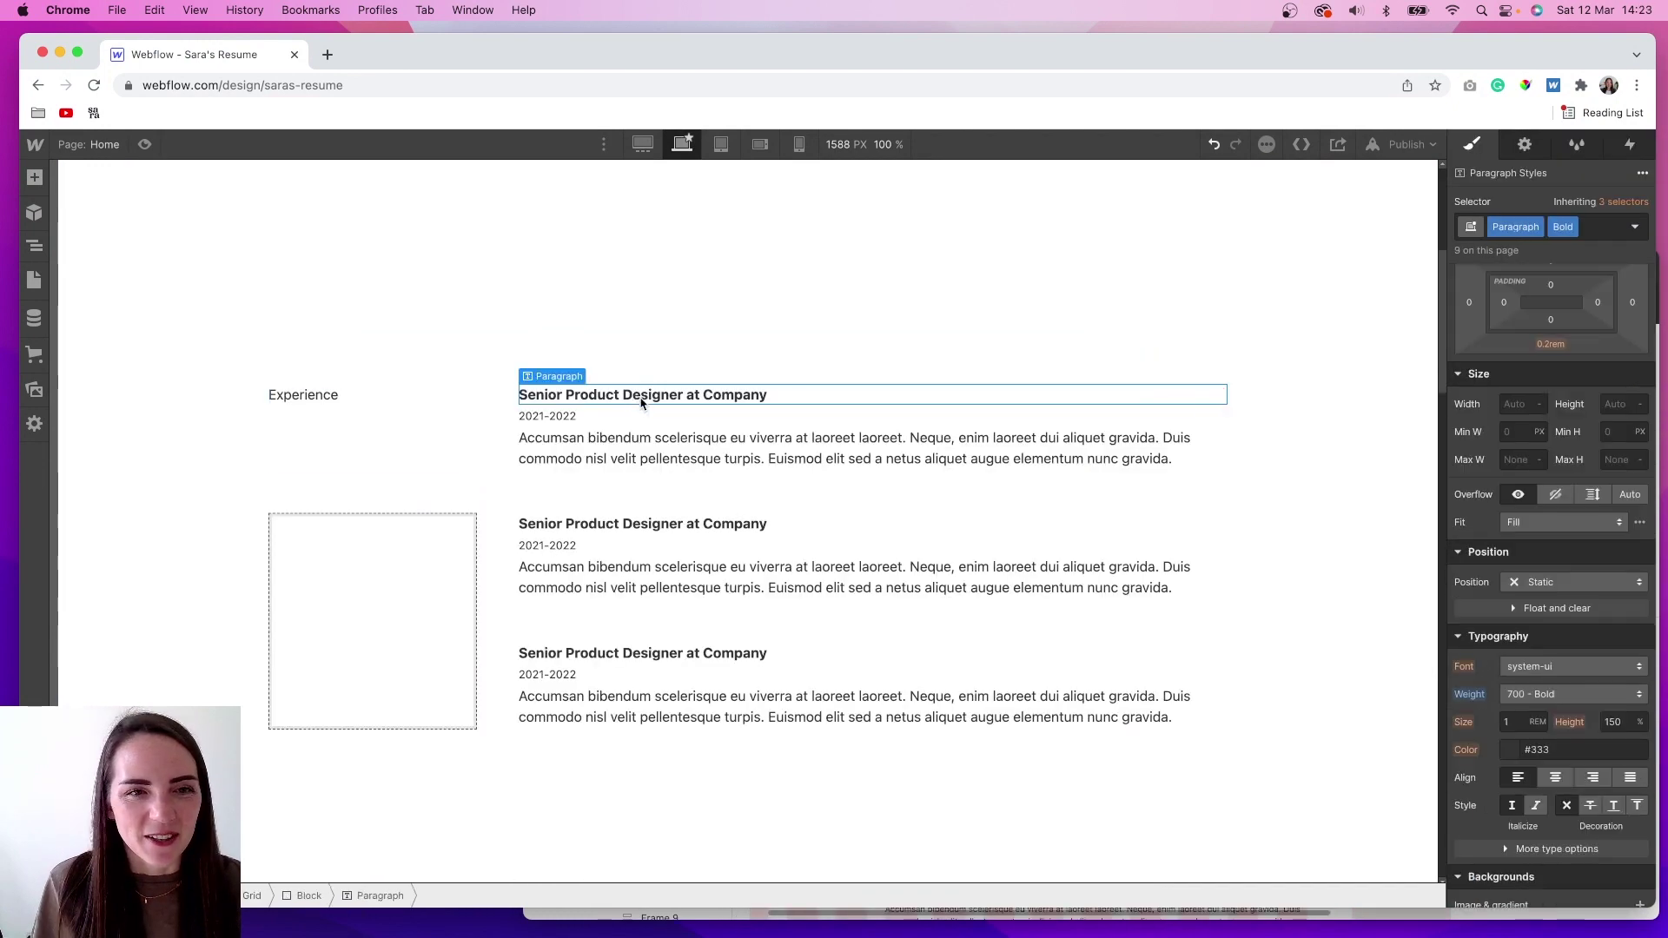
{"action": "key", "text": "ctrl+Up"}
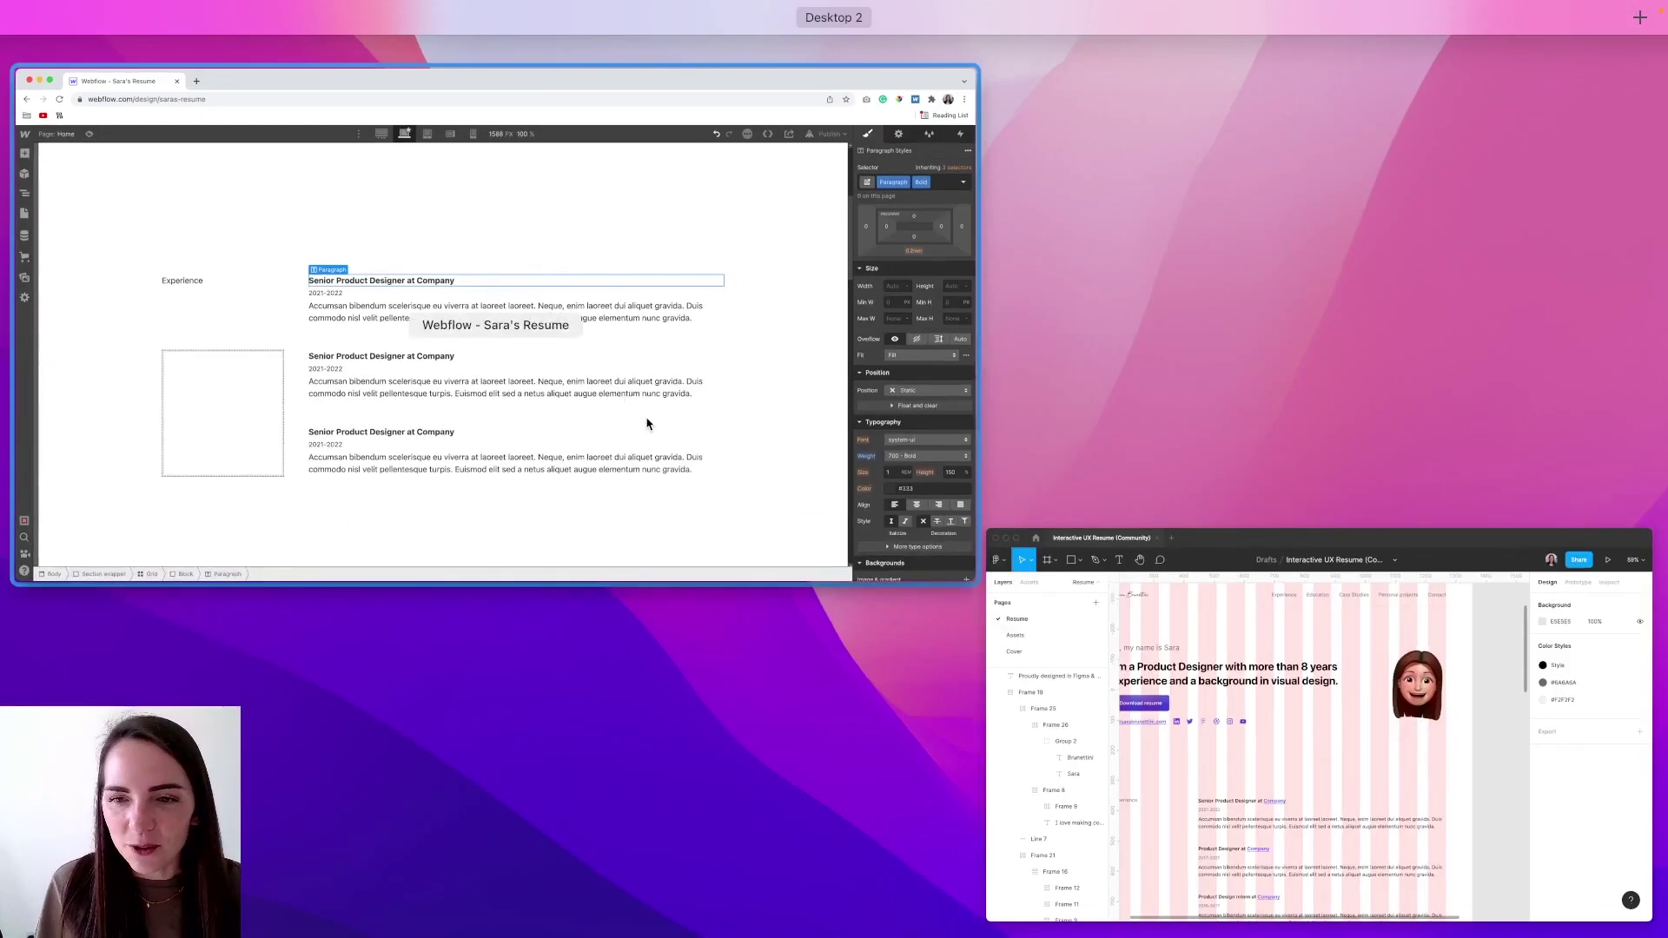
{"action": "left_click", "coordinate": [573, 402]}
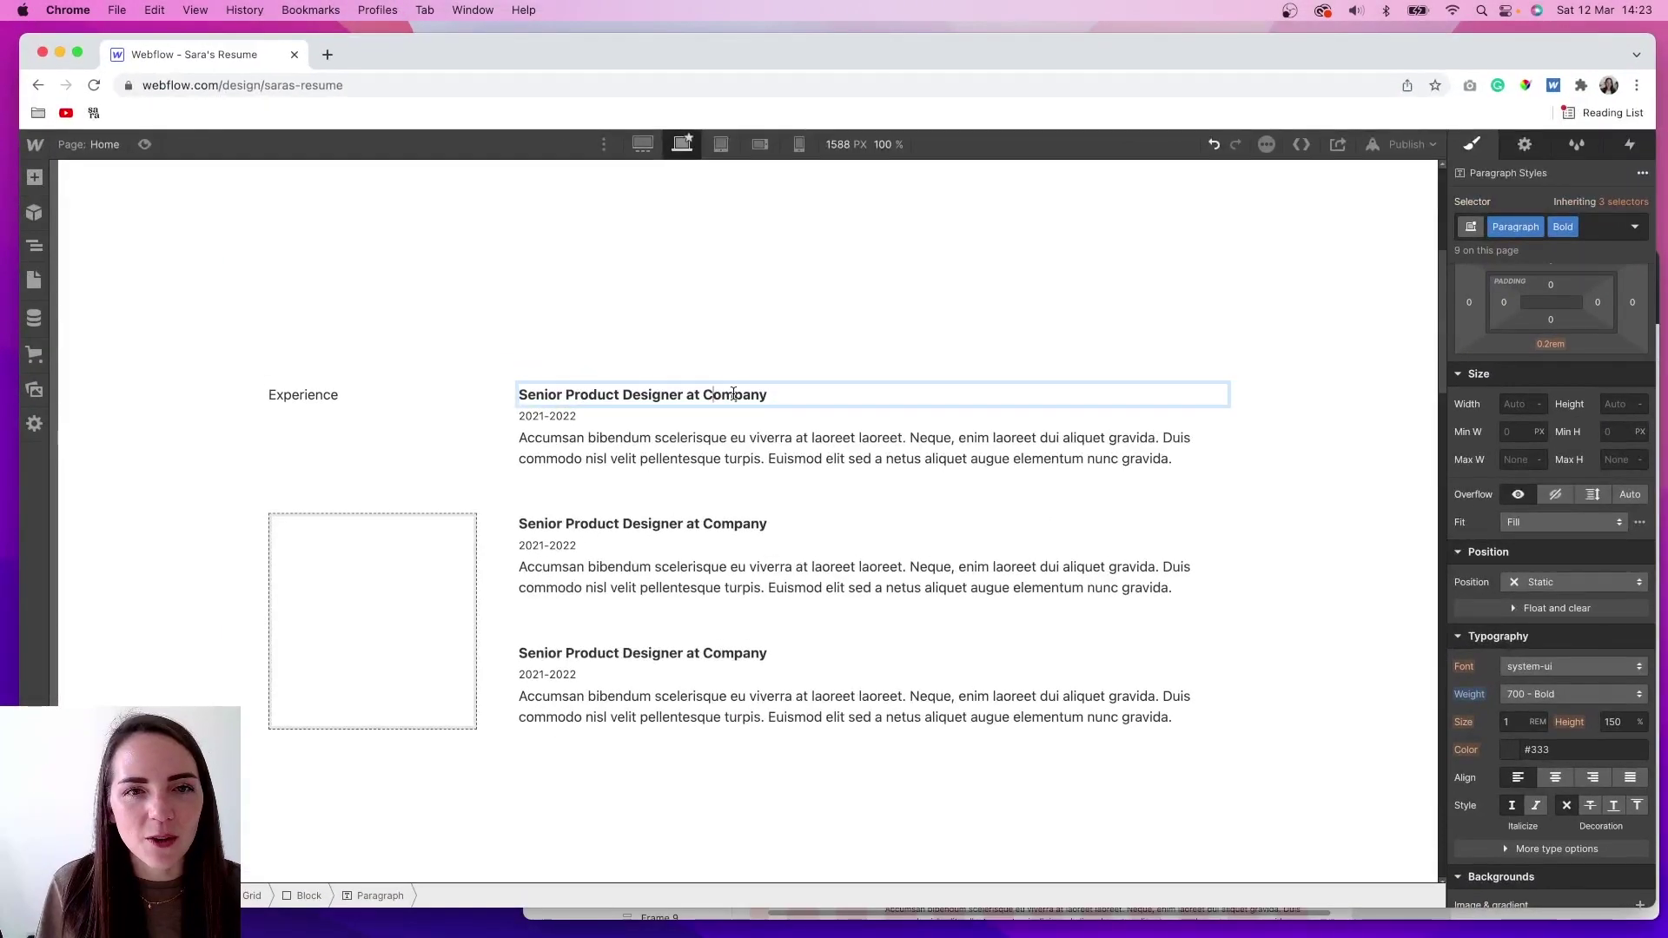
Turn the word Company in the first job title into a link with the Link class.
{"action": "double_click", "coordinate": [734, 394]}
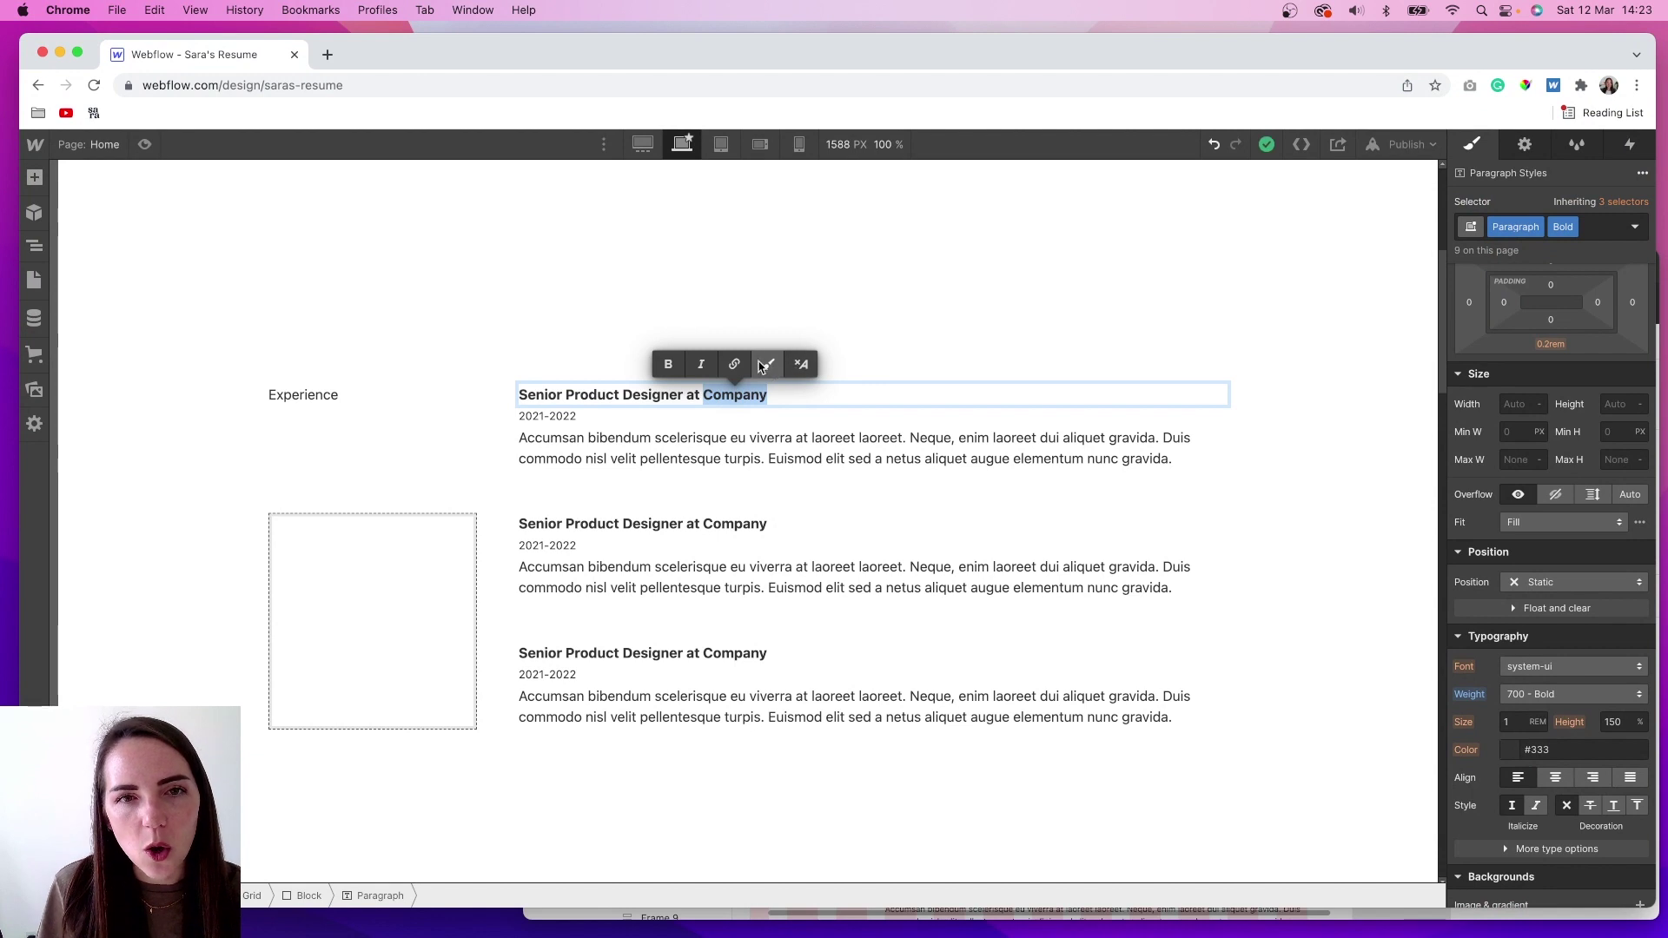
{"action": "left_click", "coordinate": [734, 364]}
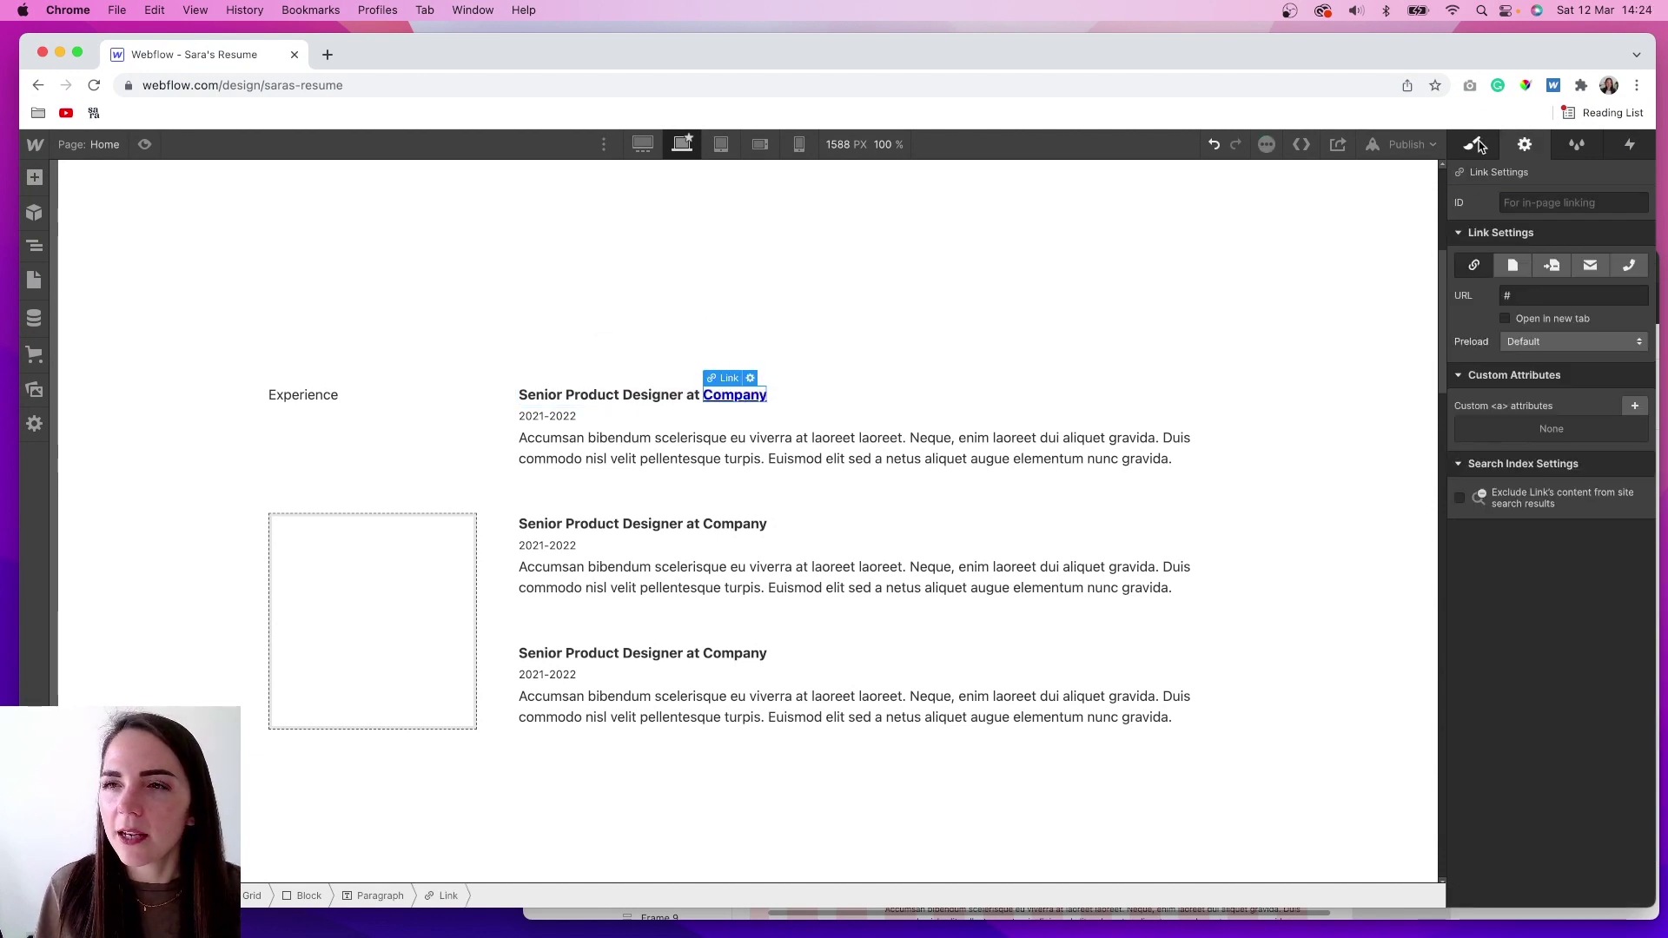
{"action": "left_click", "coordinate": [1478, 146]}
{"action": "left_click", "coordinate": [1522, 223]}
{"action": "type", "text": "Link"}
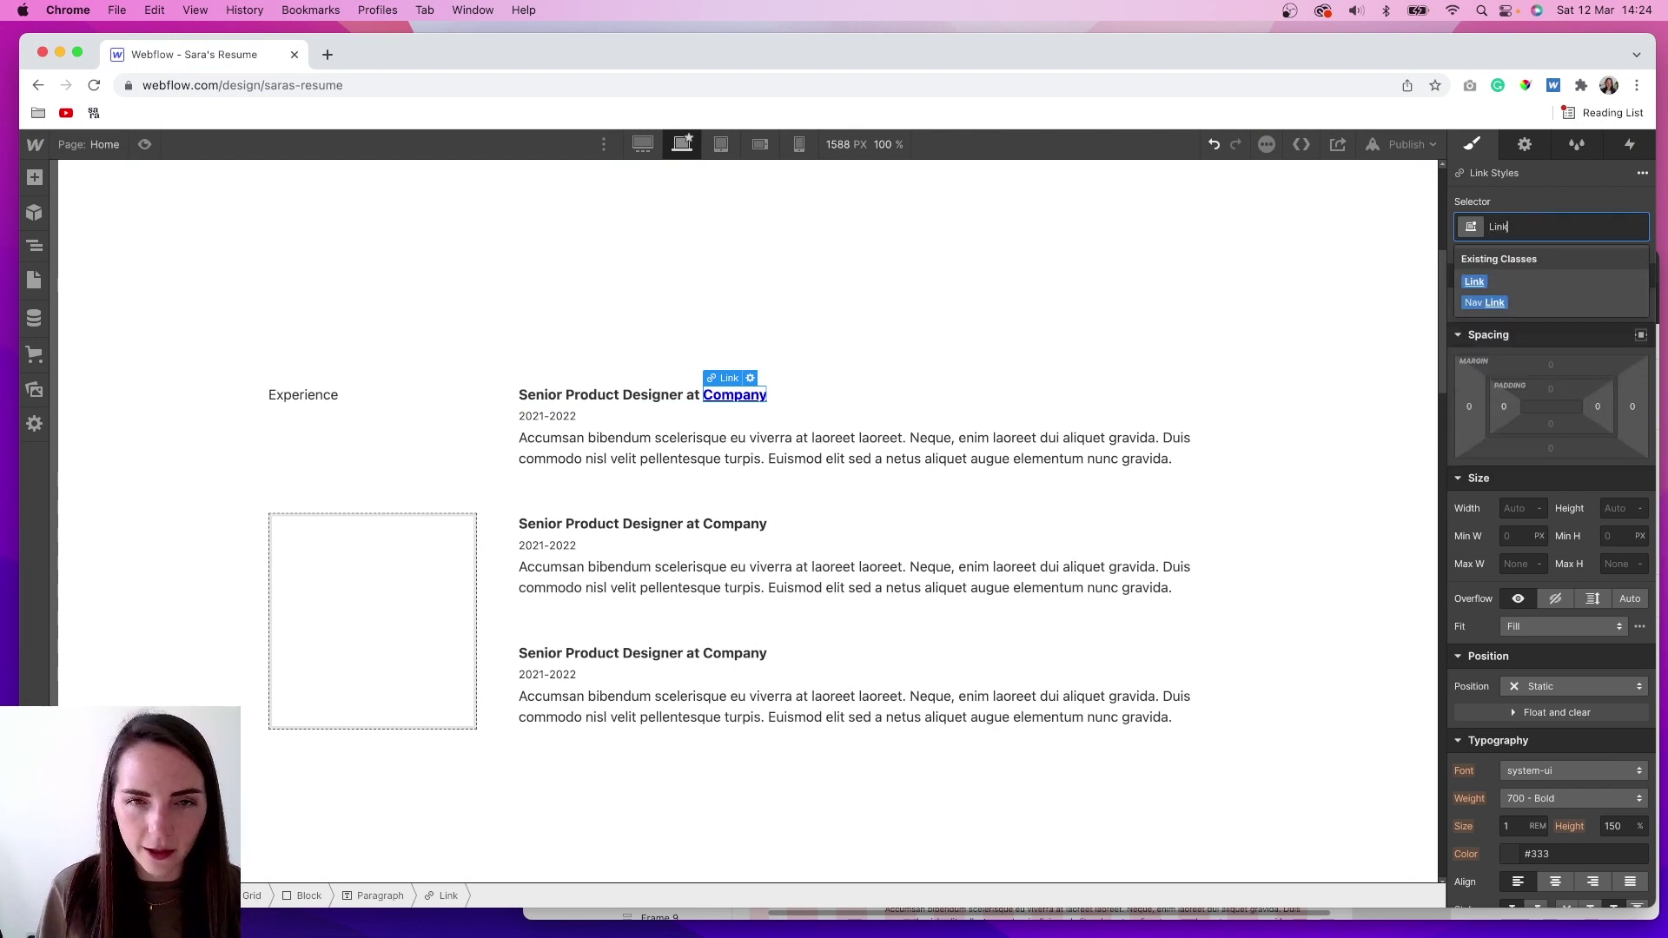
{"action": "key", "text": "Return"}
Give the link 600 Semi Bold weight and start setting its Slate Blue colour.
{"action": "scroll", "coordinate": [1545, 414], "scroll_direction": "down", "scroll_amount": 2}
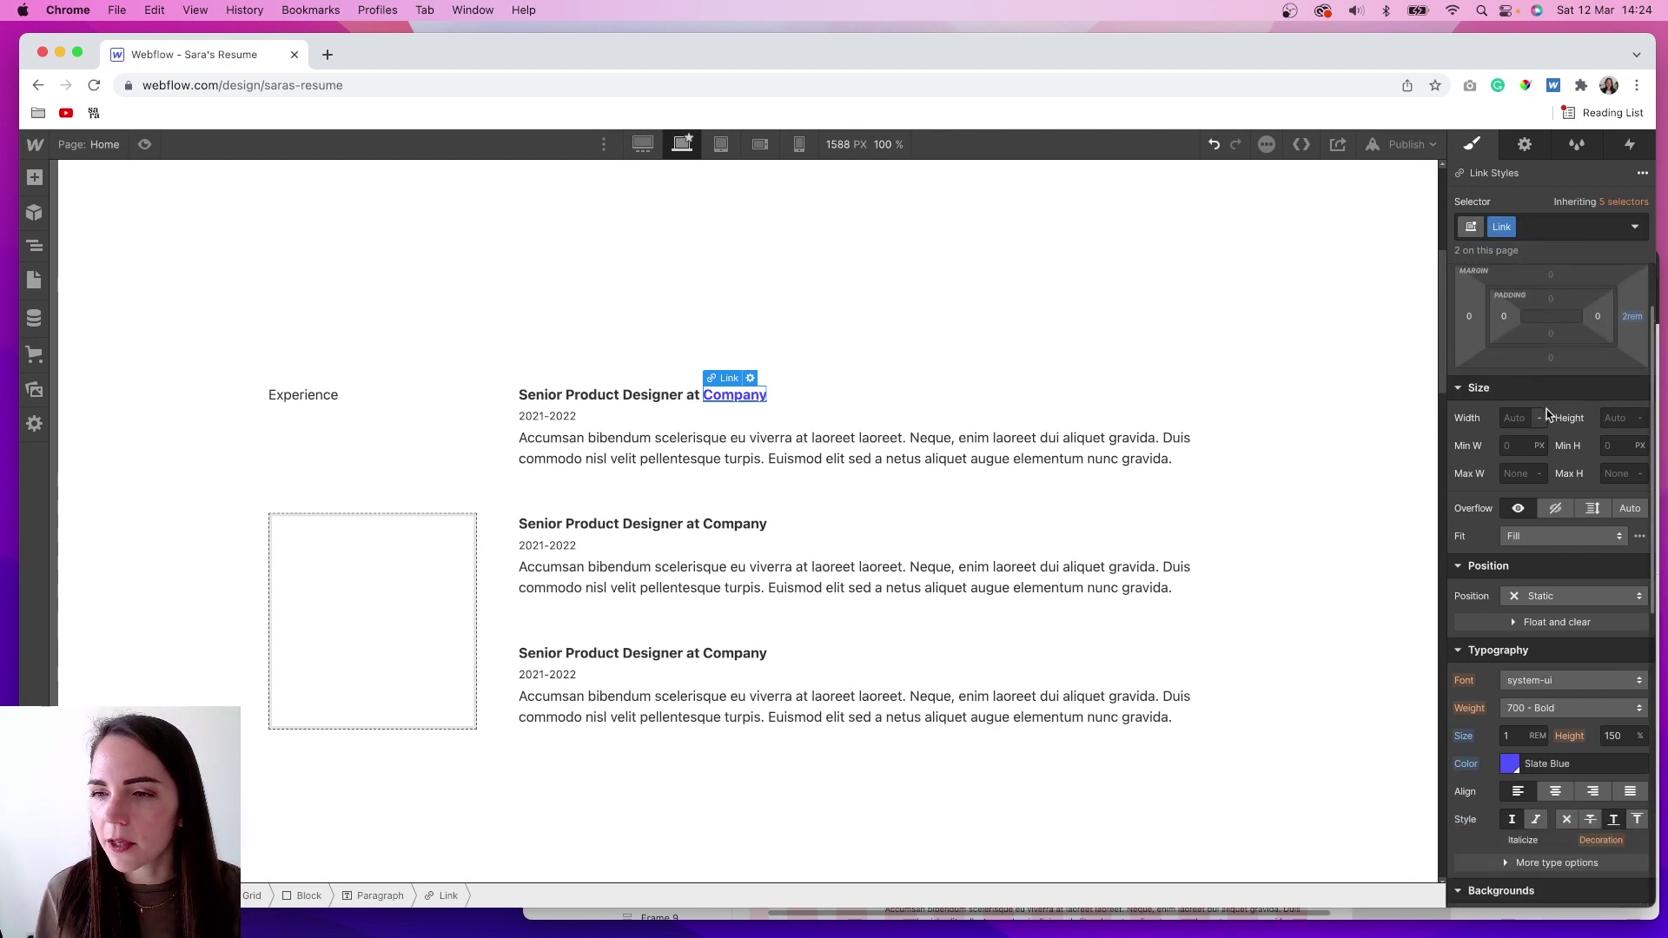
{"action": "left_click", "coordinate": [1571, 706]}
{"action": "left_click", "coordinate": [1568, 687]}
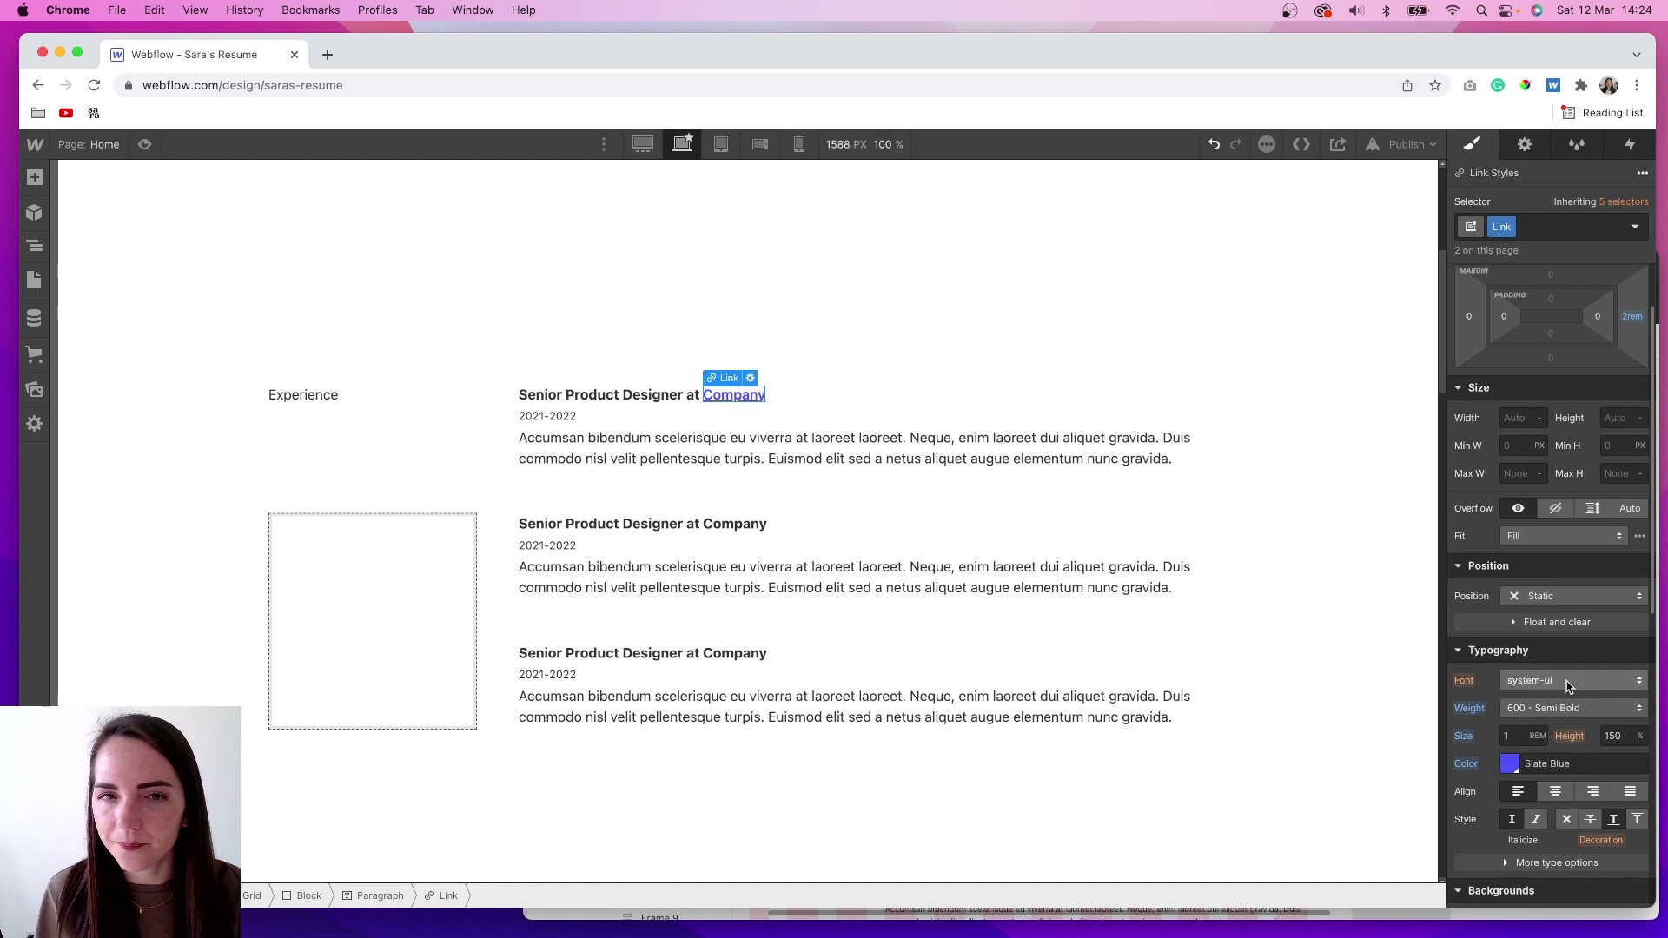
{"action": "scroll", "coordinate": [1547, 719], "scroll_direction": "down", "scroll_amount": 1}
{"action": "left_click", "coordinate": [1512, 721]}
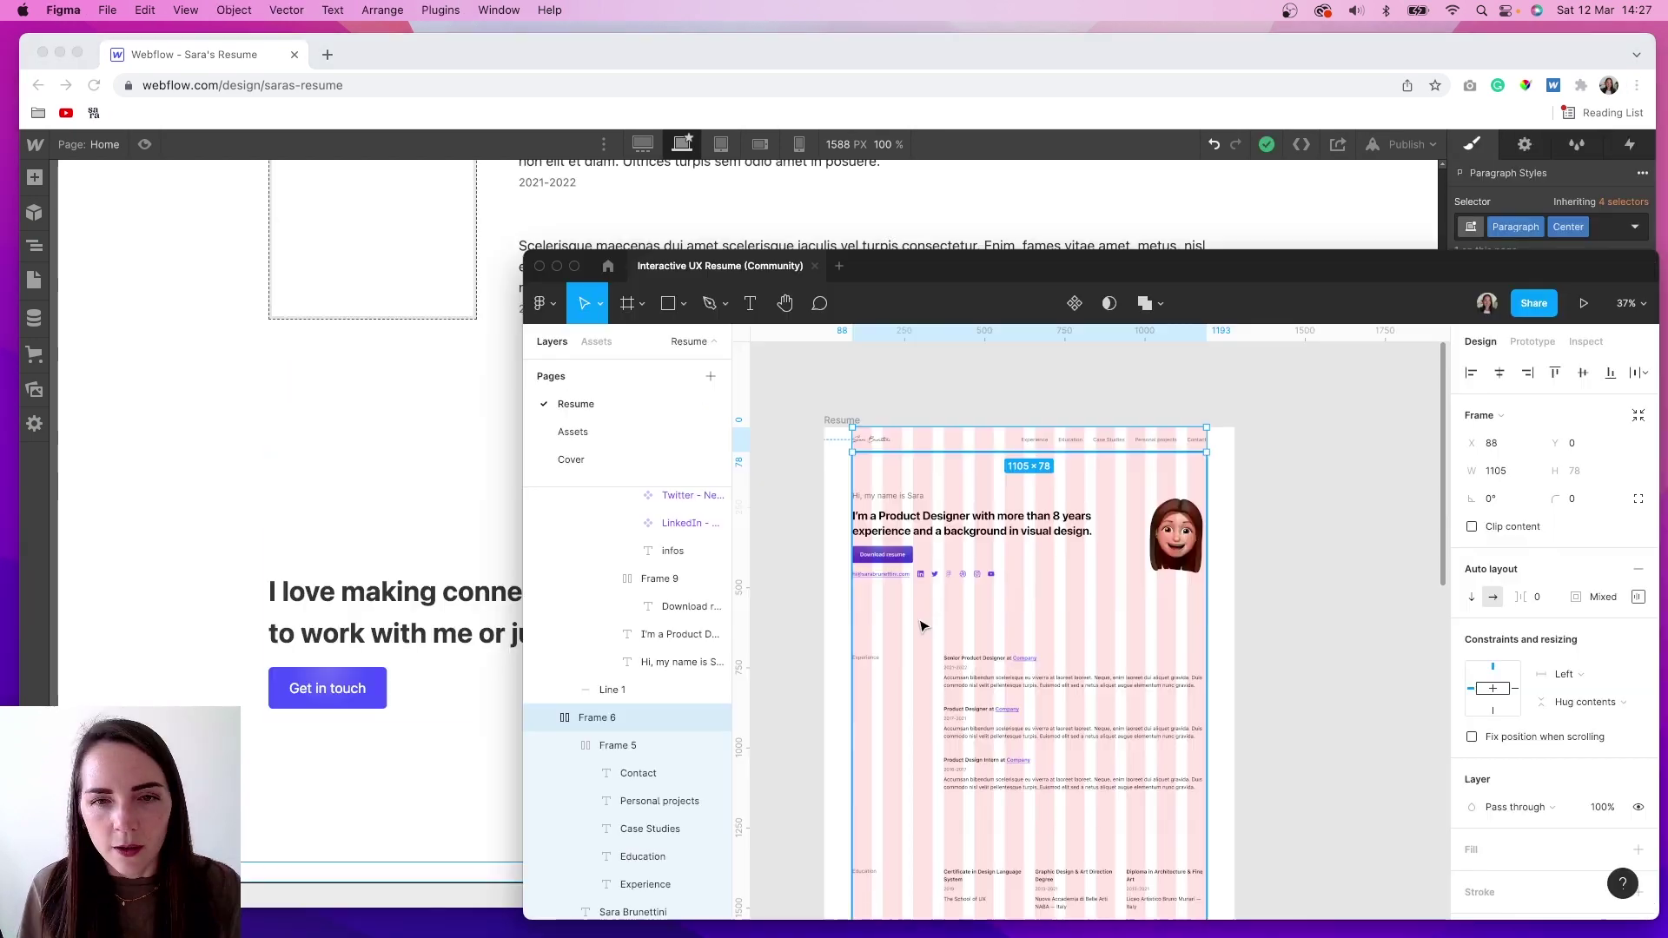
Check the divider line's stroke colour in the Figma design.
{"action": "scroll", "coordinate": [897, 632], "scroll_direction": "up", "scroll_amount": 5}
{"action": "left_click", "coordinate": [882, 597]}
{"action": "left_click", "coordinate": [1502, 732]}
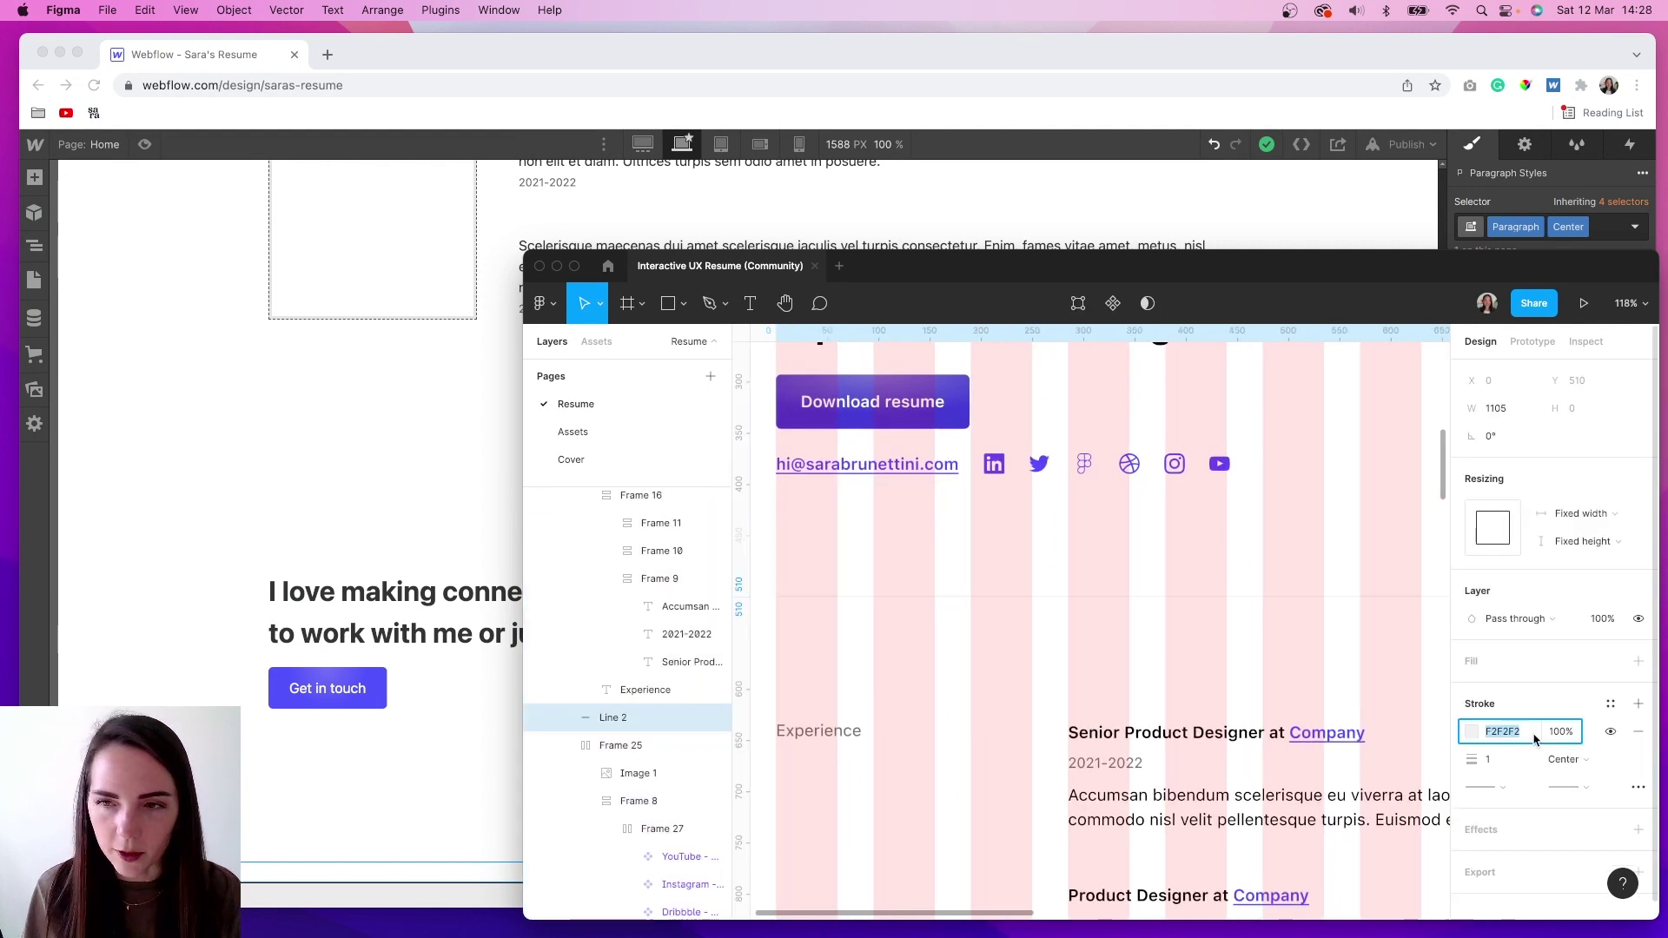
{"action": "left_click", "coordinate": [287, 536]}
Add a Div Block above the Experience section at 100% width and 1 px height.
{"action": "scroll", "coordinate": [287, 536], "scroll_direction": "up", "scroll_amount": 20}
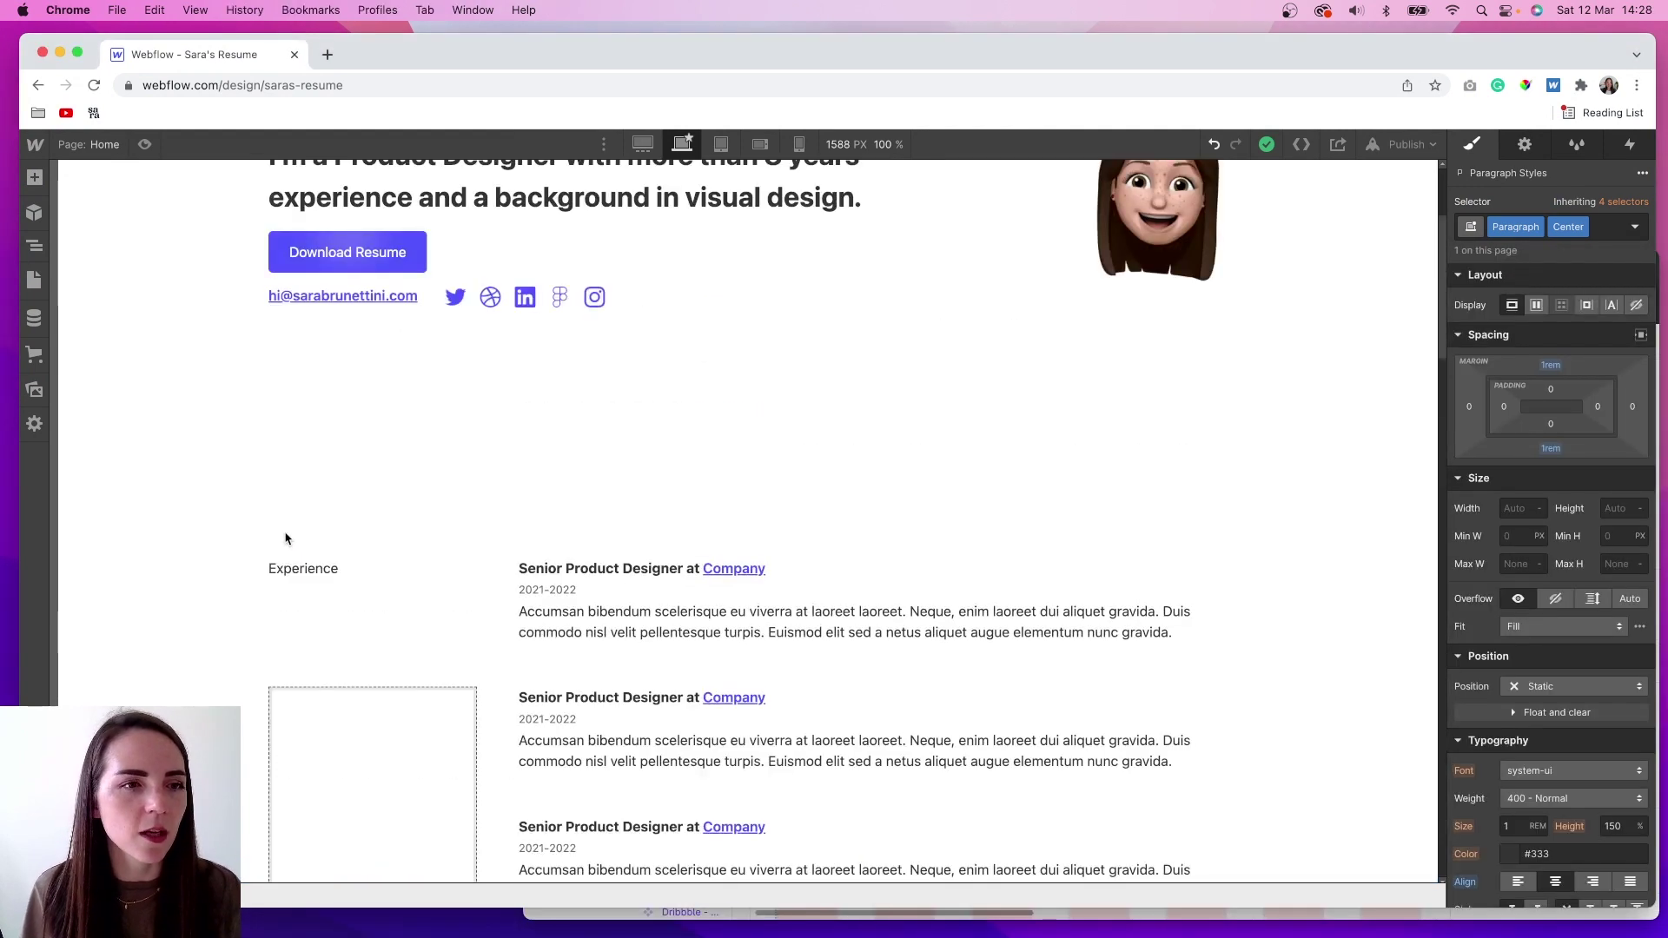
{"action": "scroll", "coordinate": [225, 557], "scroll_direction": "down", "scroll_amount": 1}
{"action": "left_click", "coordinate": [304, 522]}
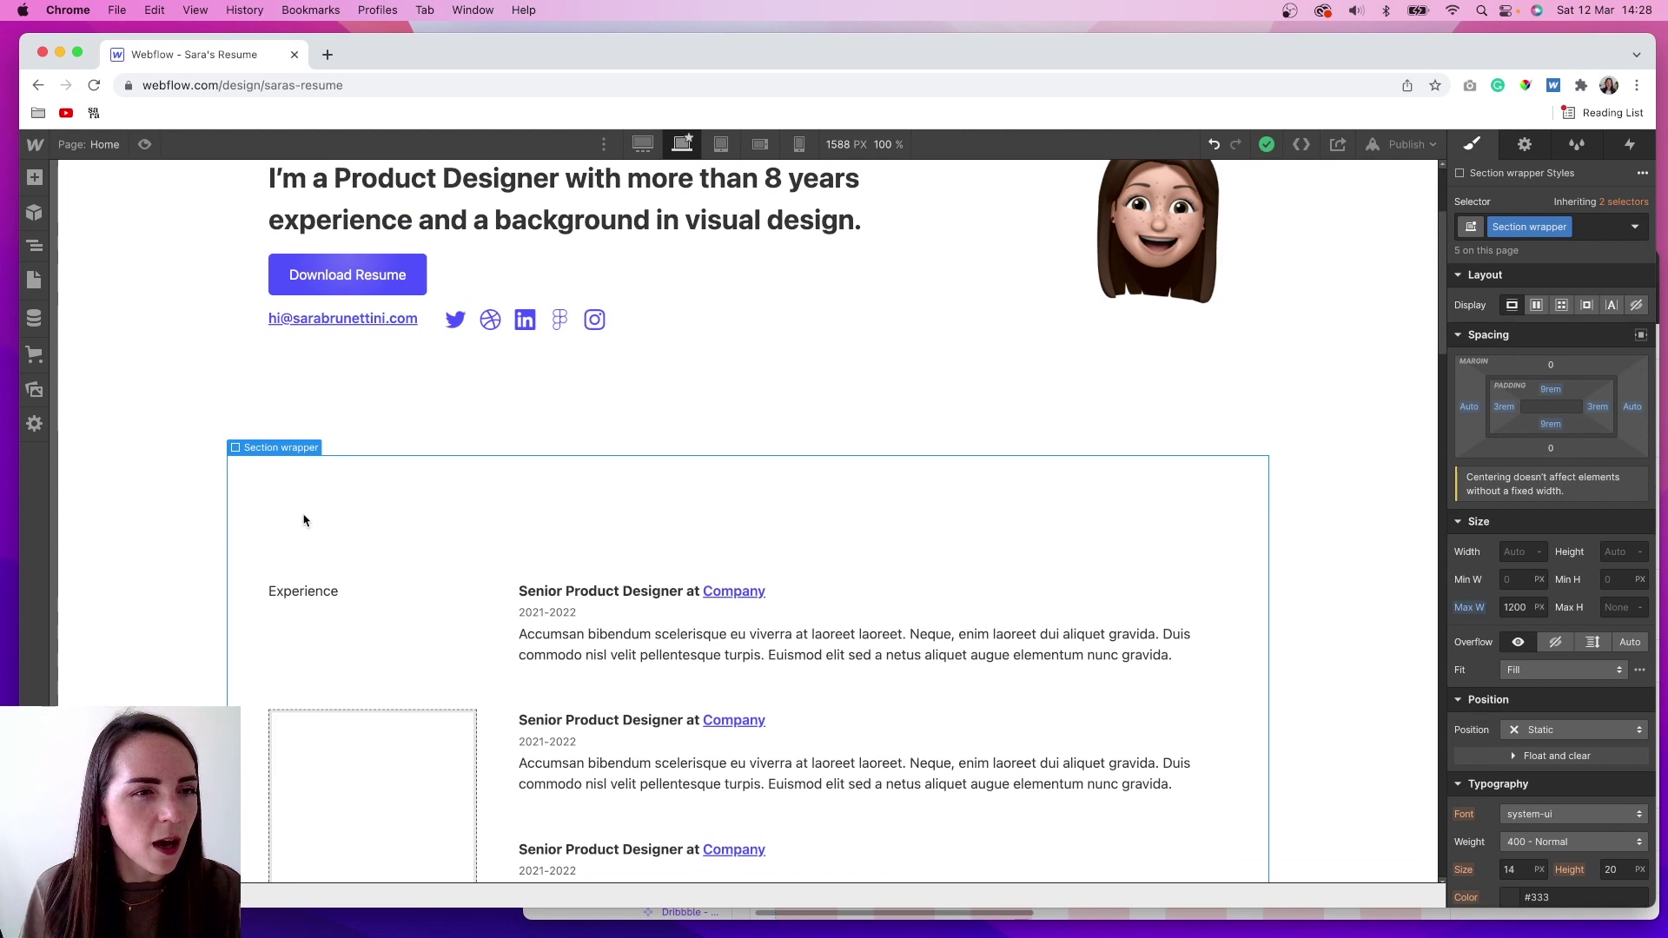
{"action": "left_click", "coordinate": [35, 177]}
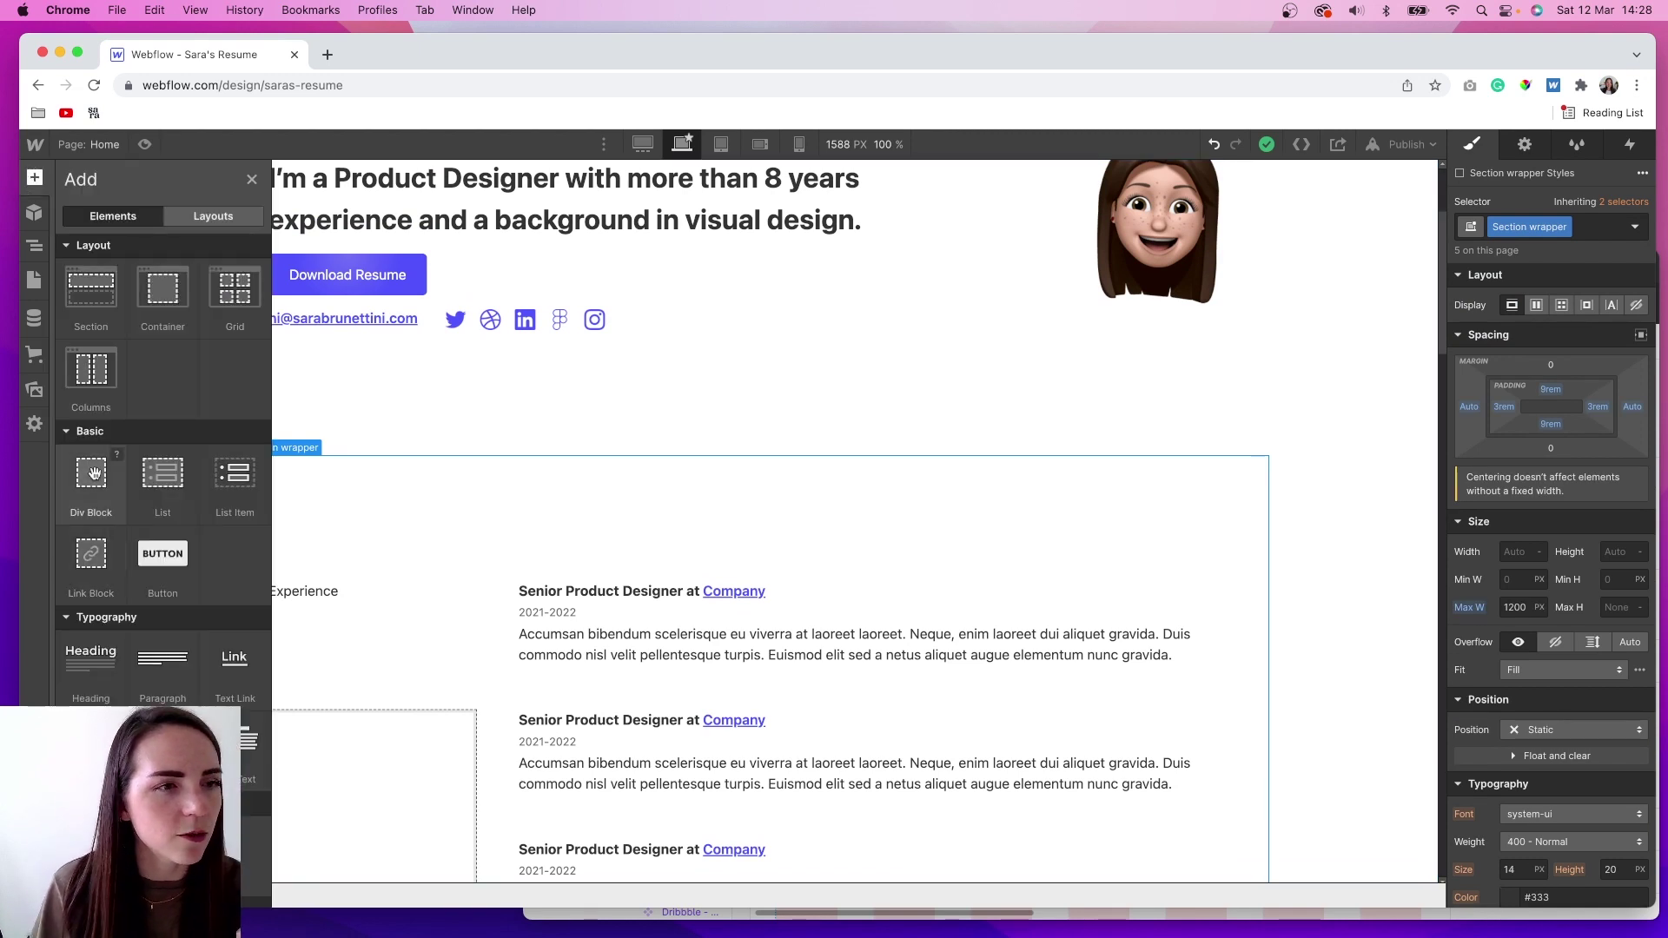
{"action": "left_click_drag", "start_coordinate": [91, 473], "coordinate": [304, 465]}
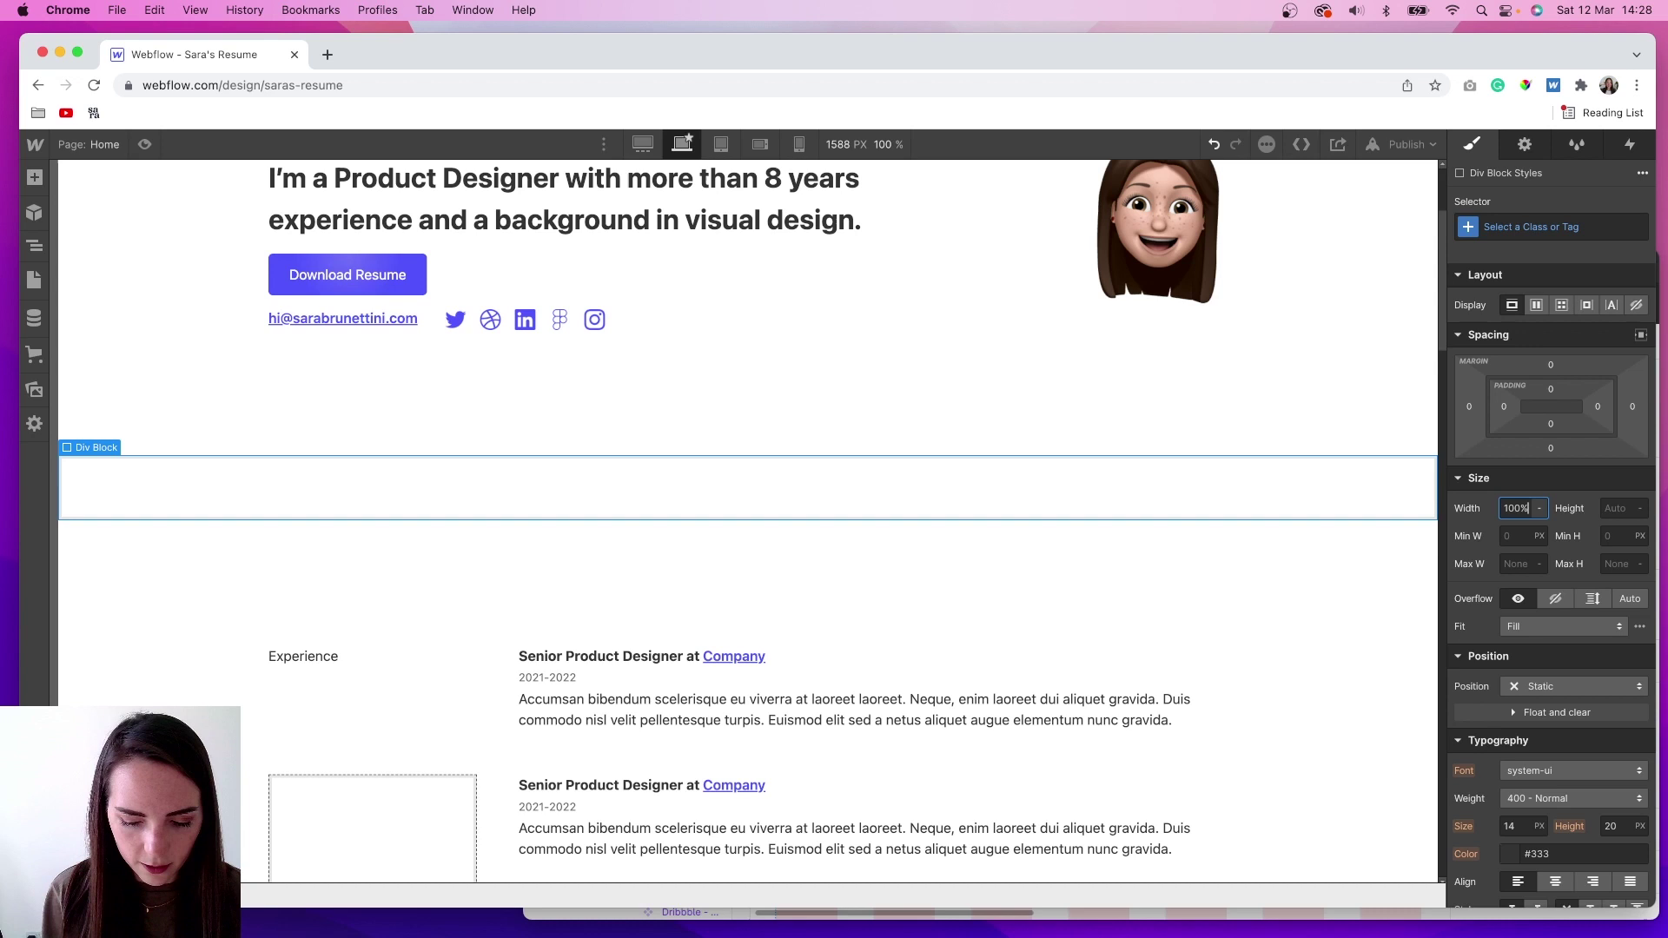
{"action": "key", "text": "Return"}
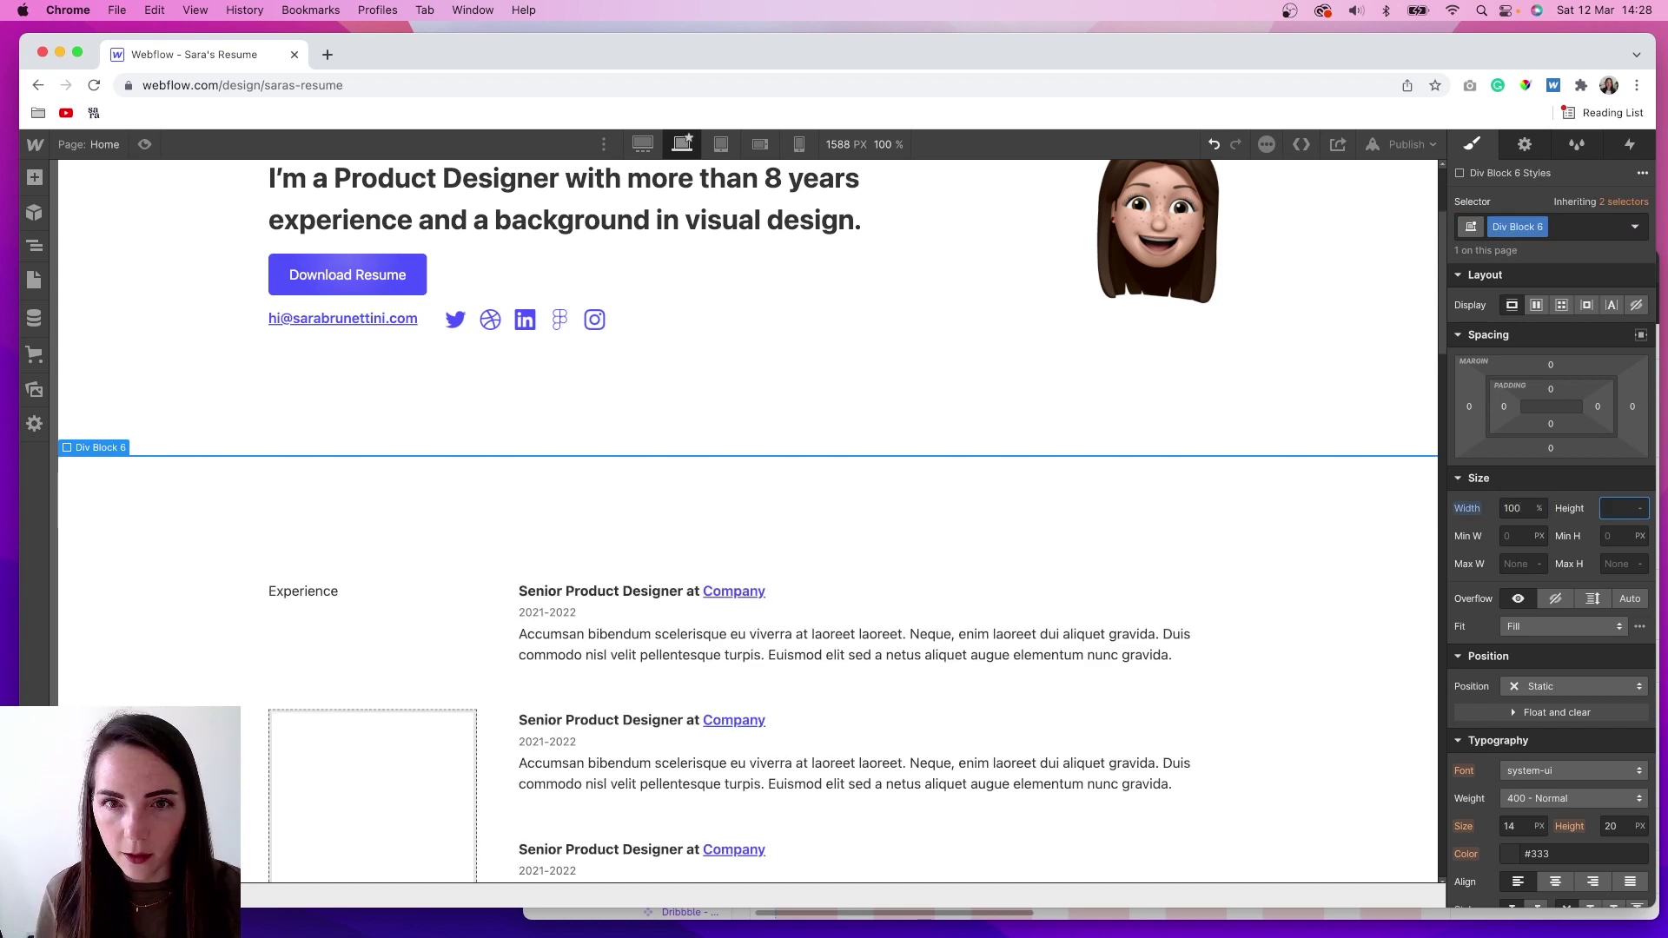
{"action": "type", "text": "1"}
{"action": "scroll", "coordinate": [1550, 521], "scroll_direction": "down", "scroll_amount": 5}
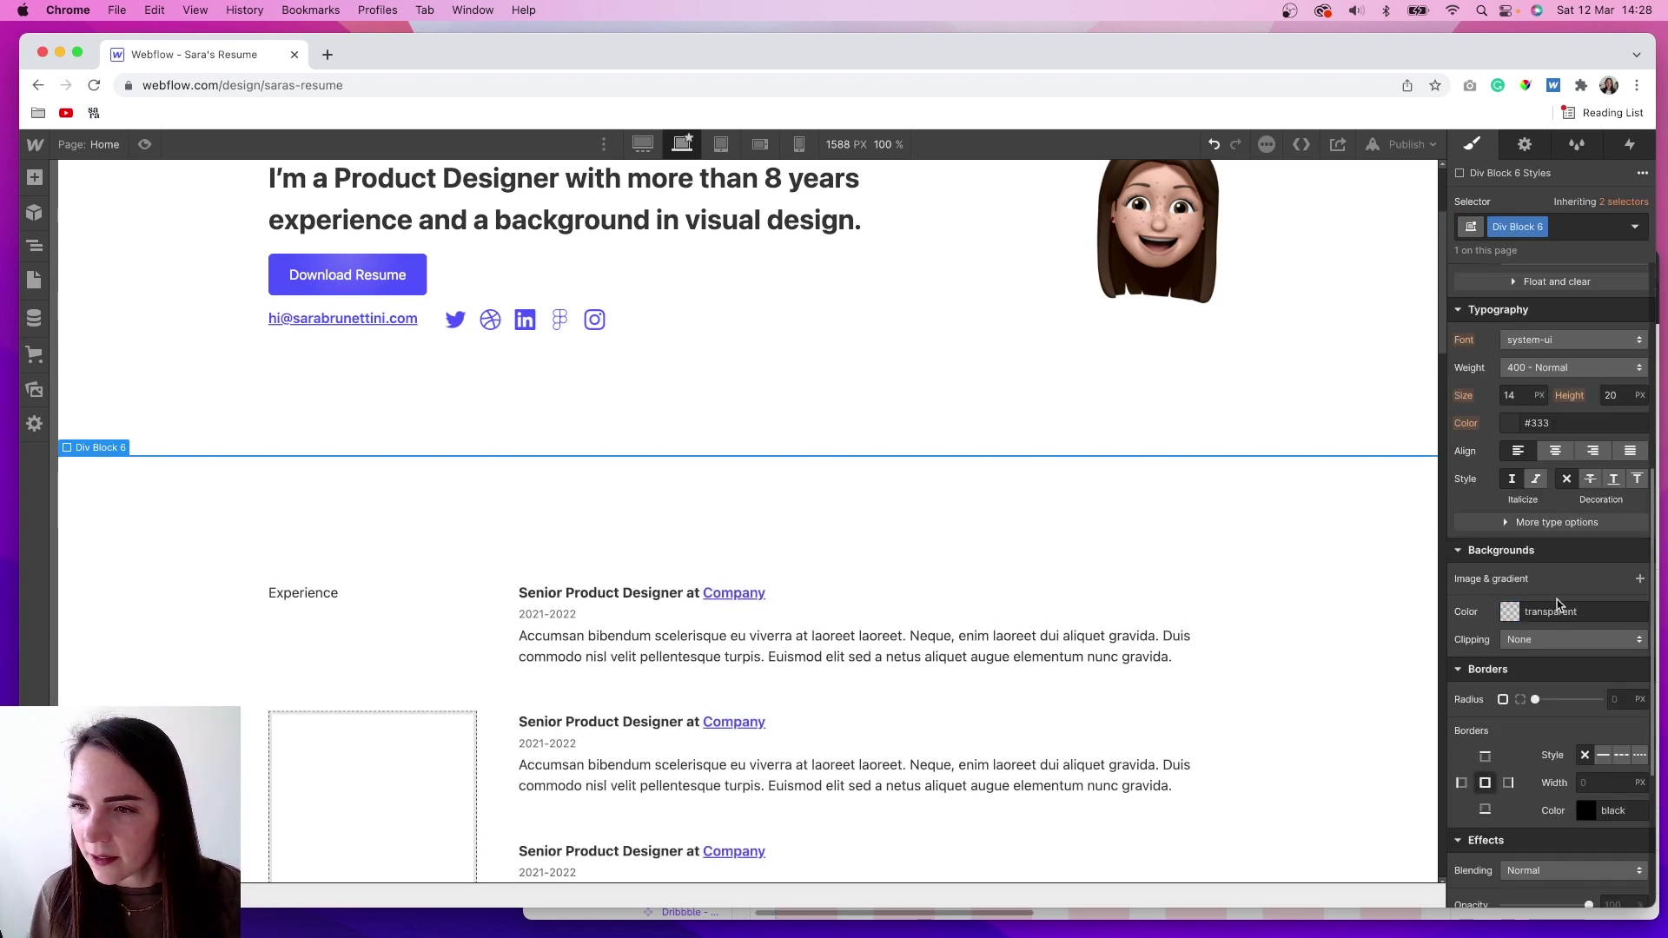
{"action": "scroll", "coordinate": [302, 484], "scroll_direction": "down", "scroll_amount": 5}
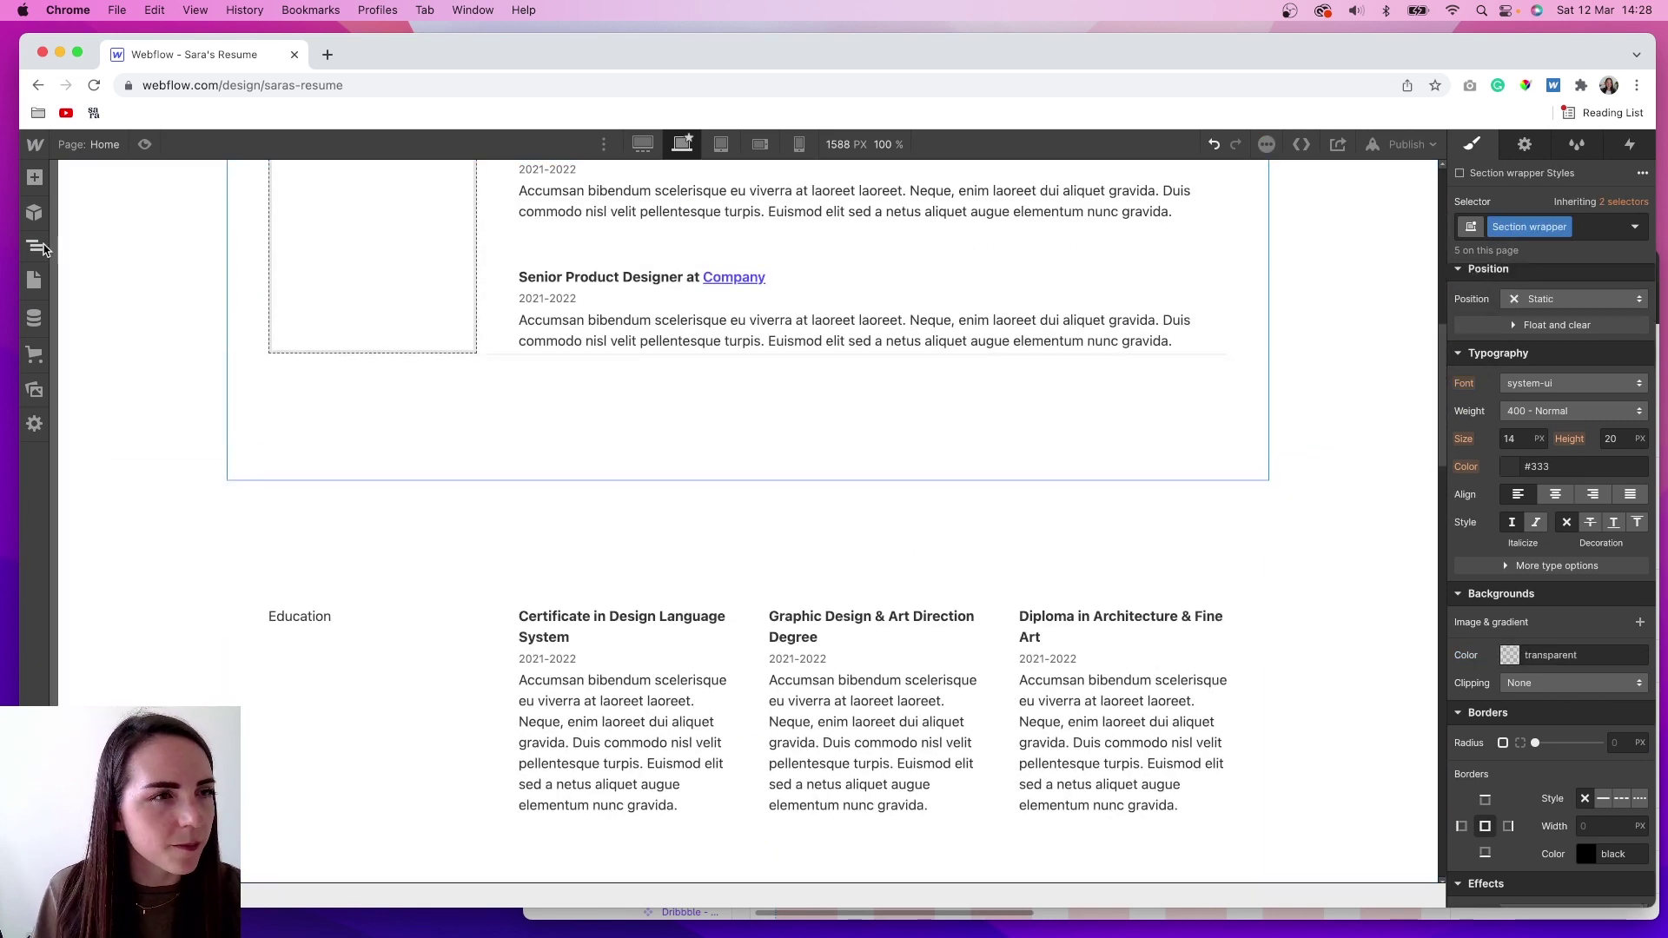
Inspect the existing Line dividers in the Navigator.
{"action": "left_click", "coordinate": [35, 246]}
{"action": "left_click", "coordinate": [114, 575]}
{"action": "left_click", "coordinate": [123, 617]}
{"action": "left_click", "coordinate": [123, 638]}
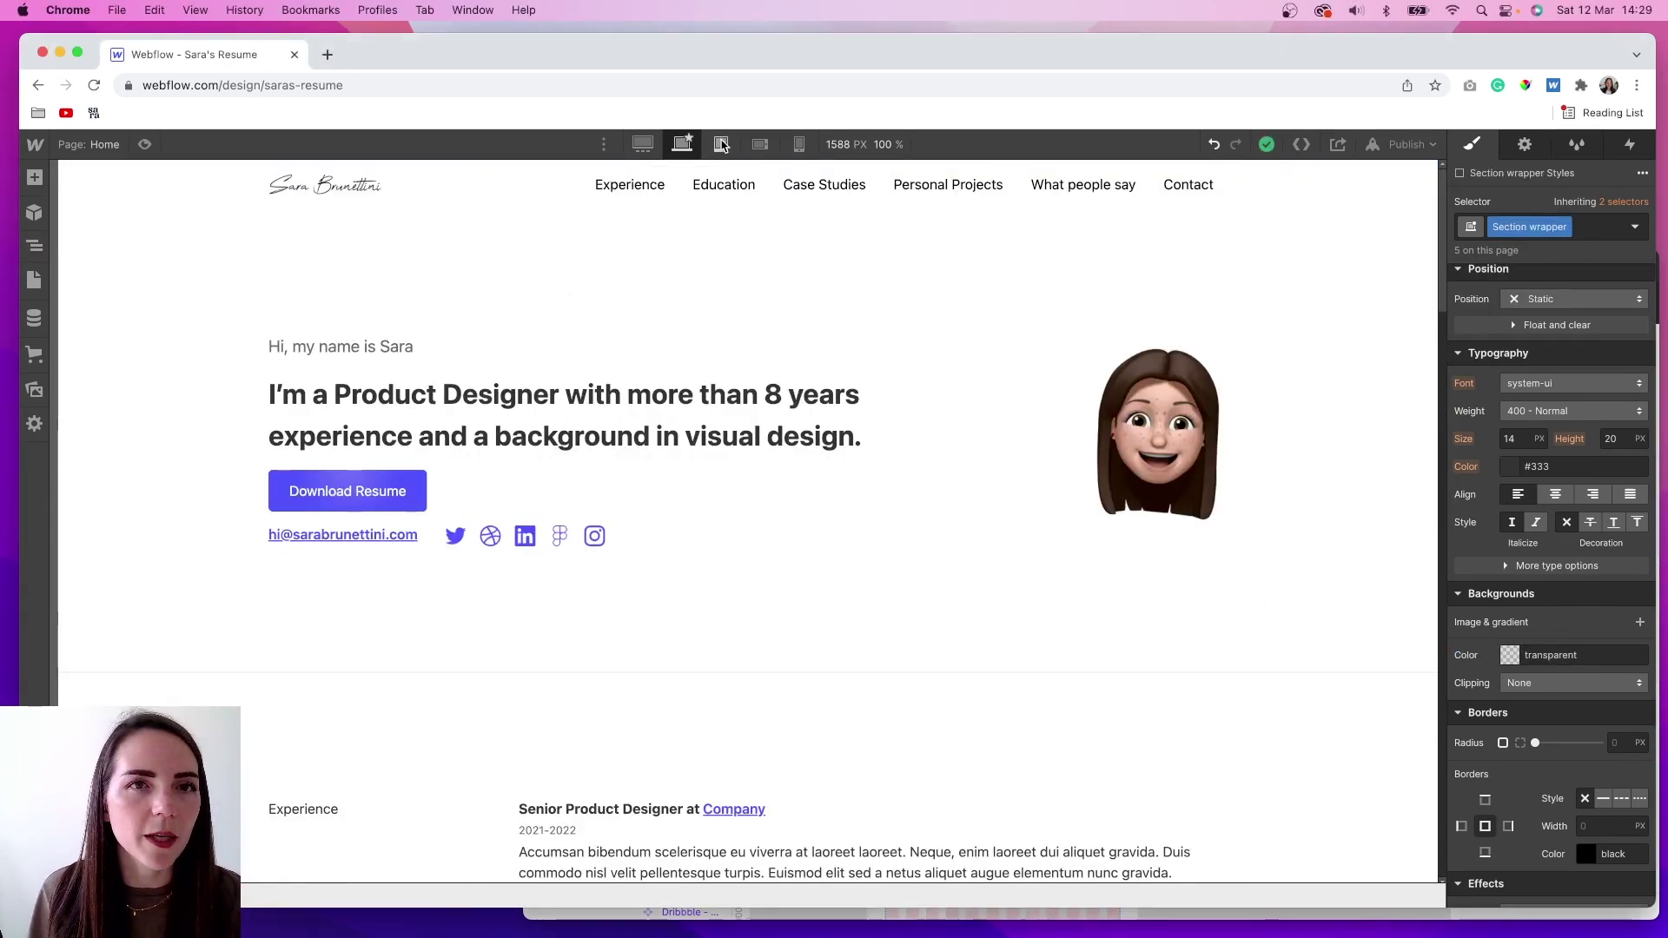
Preview the tablet layout and select the contact section and the Degree text for adjustment.
{"action": "left_click", "coordinate": [721, 145]}
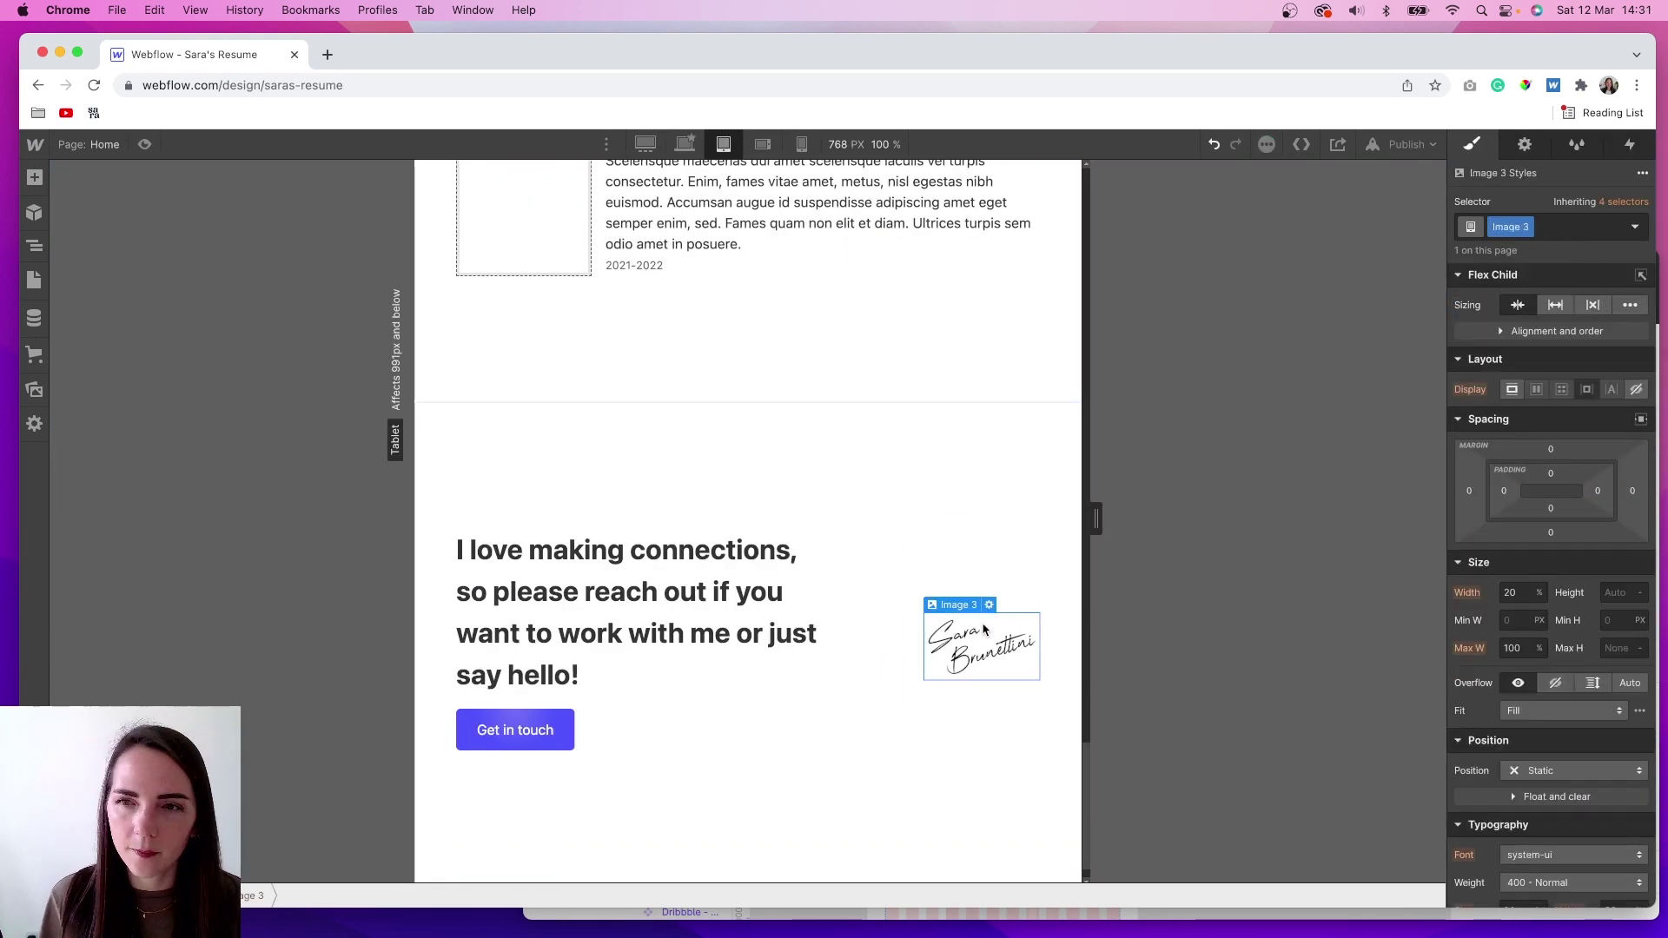
{"action": "left_click", "coordinate": [931, 725]}
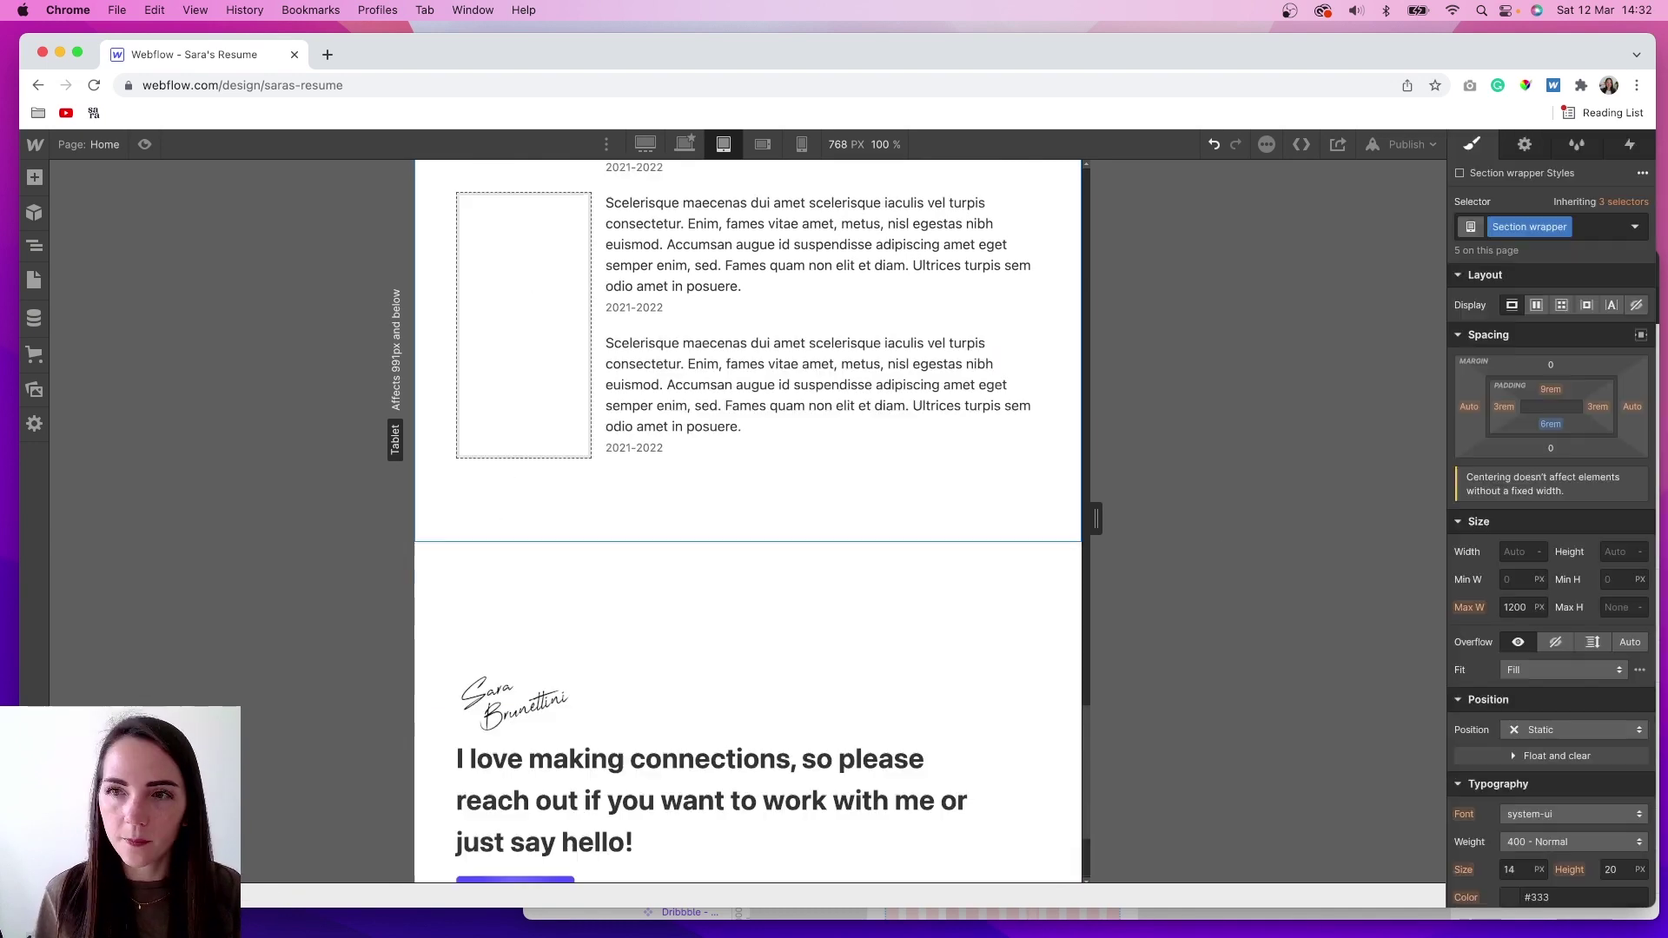
{"action": "left_click", "coordinate": [579, 614]}
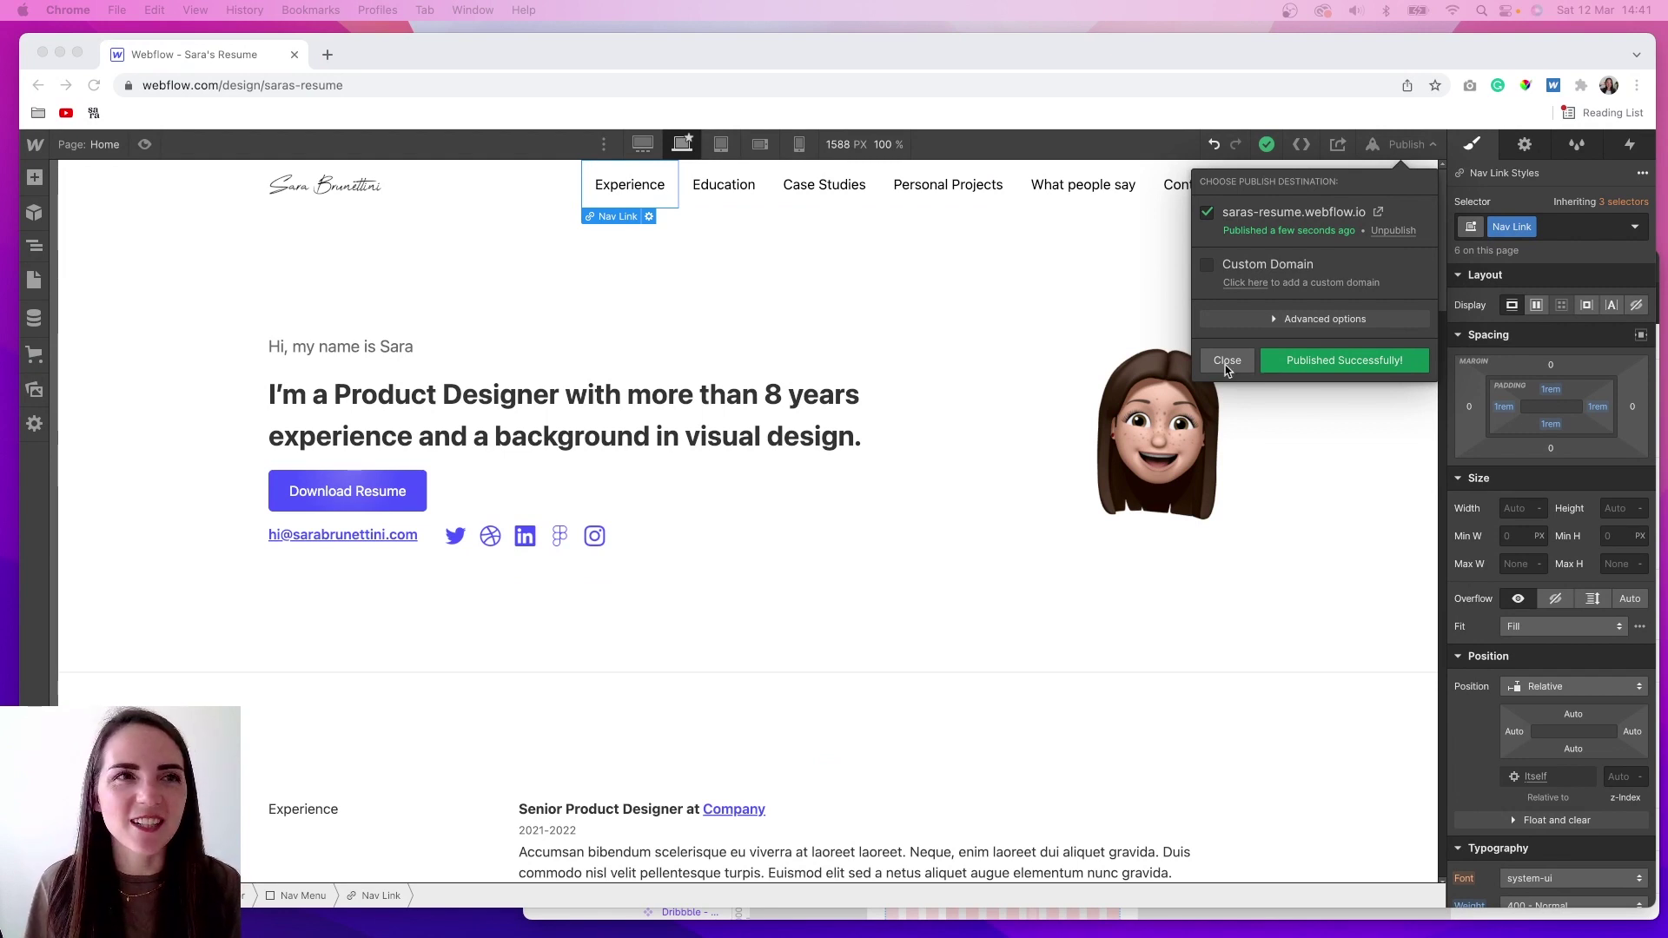
Open the published resume site in a new tab and scroll through it.
{"action": "left_click", "coordinate": [1377, 212]}
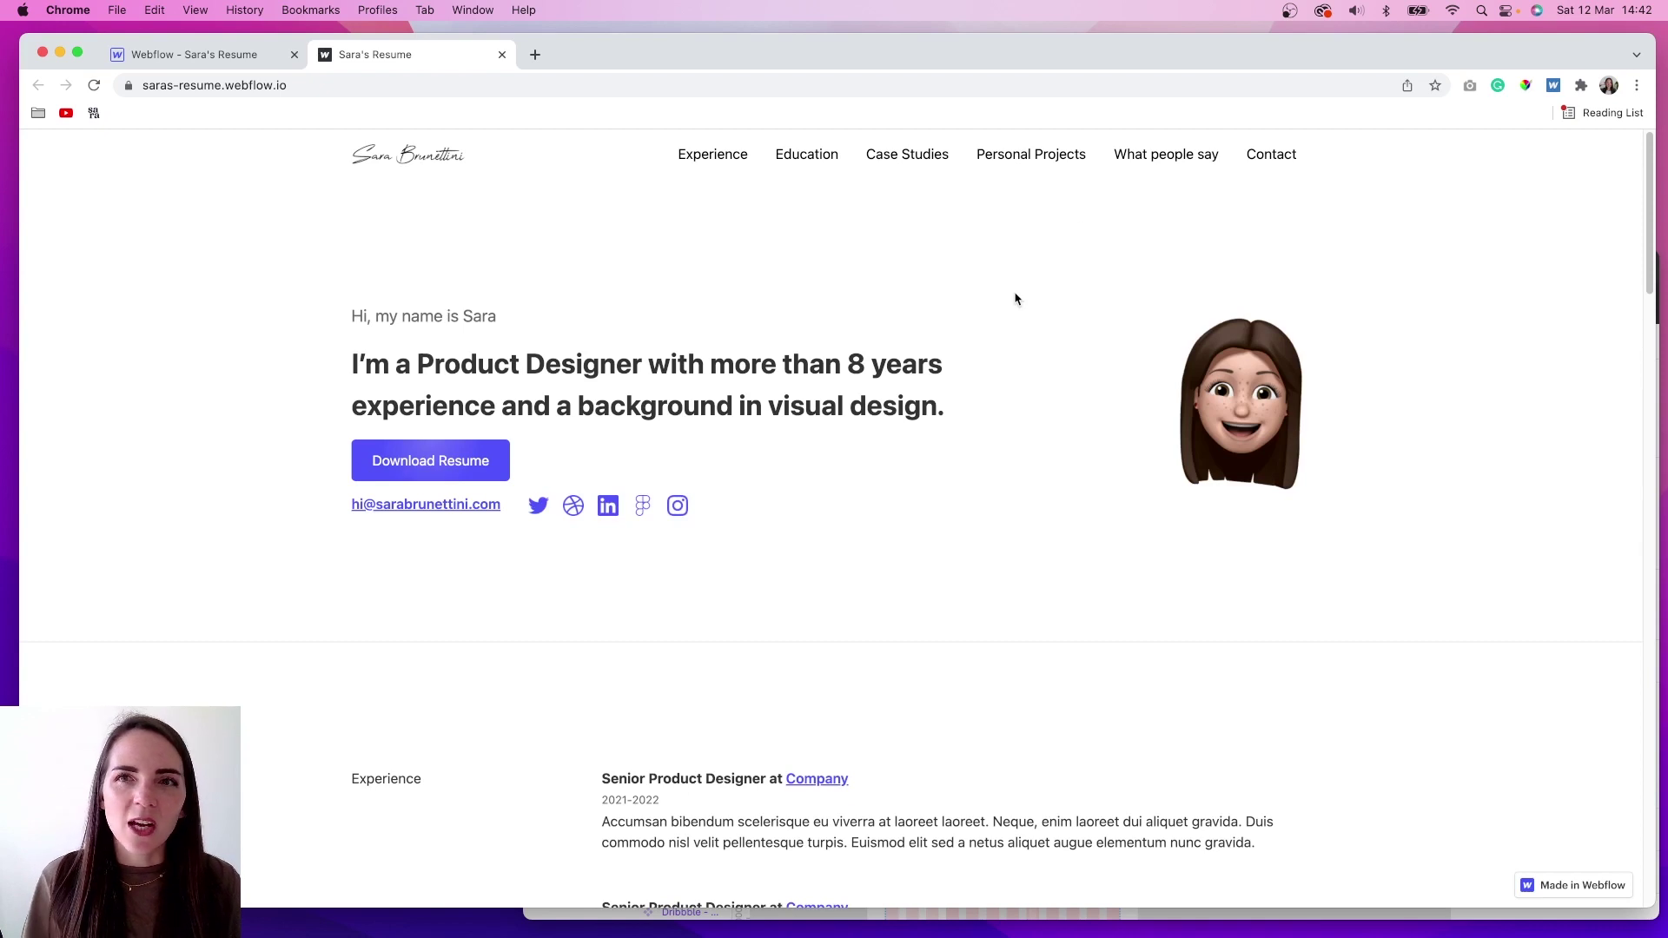
{"action": "scroll", "coordinate": [1017, 300], "scroll_direction": "down", "scroll_amount": 15}
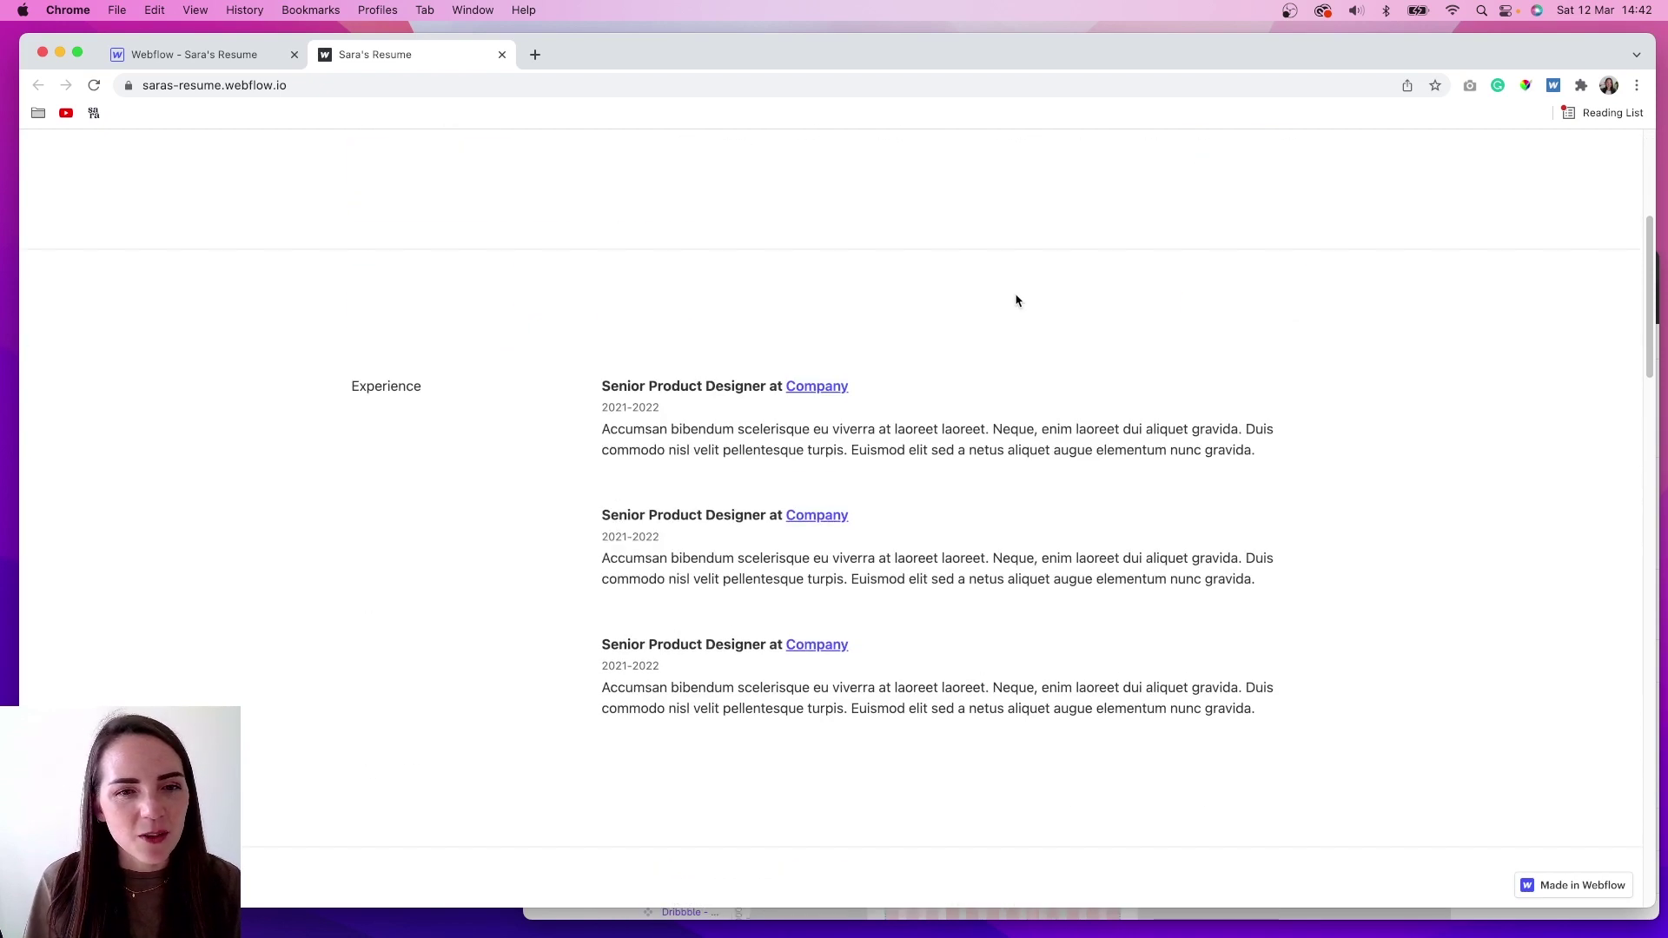
{"action": "scroll", "coordinate": [1014, 300], "scroll_direction": "down", "scroll_amount": 10}
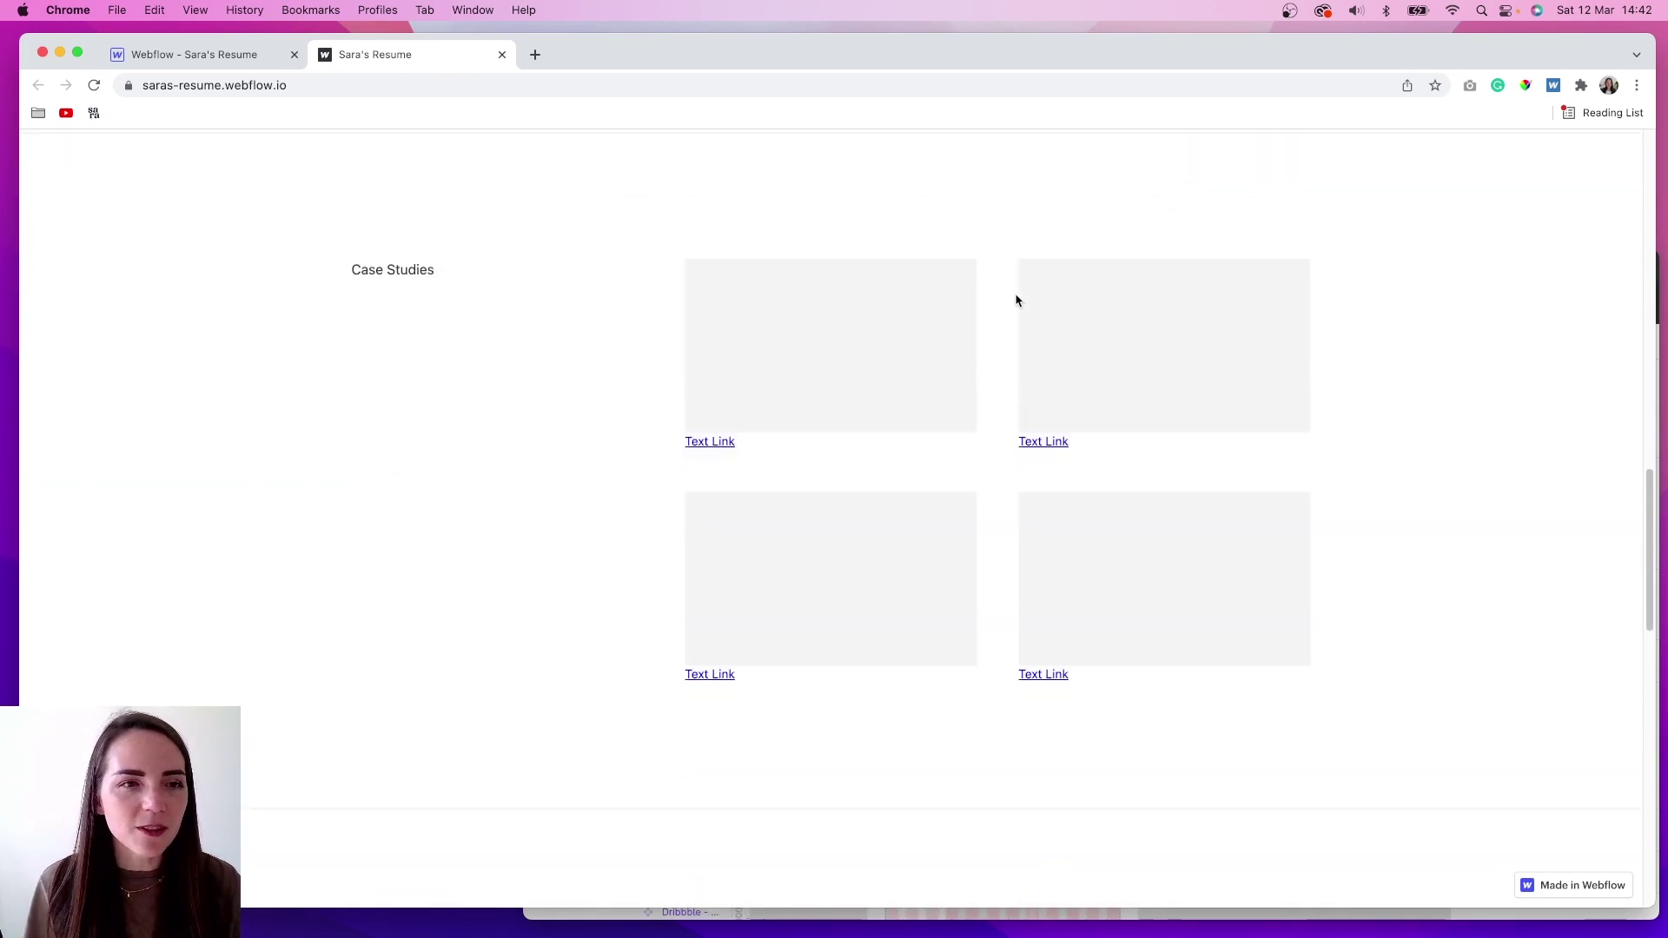
{"action": "key", "text": "ctrl+Up"}
{"action": "key", "text": "ctrl+Up"}
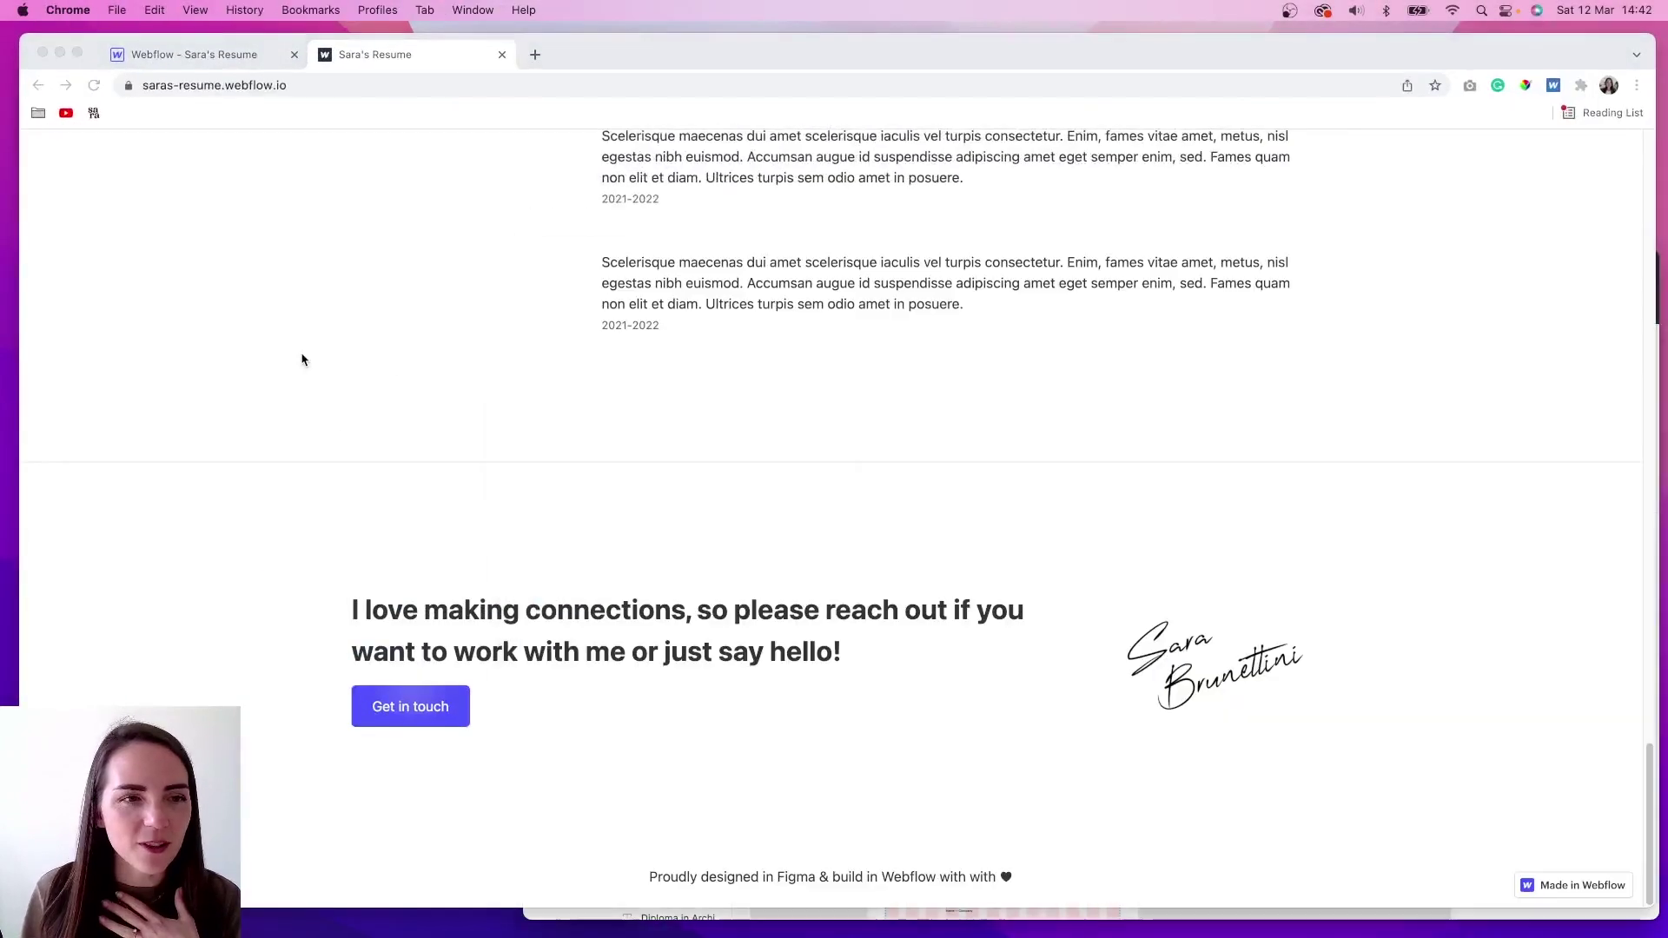
{"action": "scroll", "coordinate": [388, 364], "scroll_direction": "up", "scroll_amount": 5}
{"action": "scroll", "coordinate": [388, 364], "scroll_direction": "up", "scroll_amount": 15}
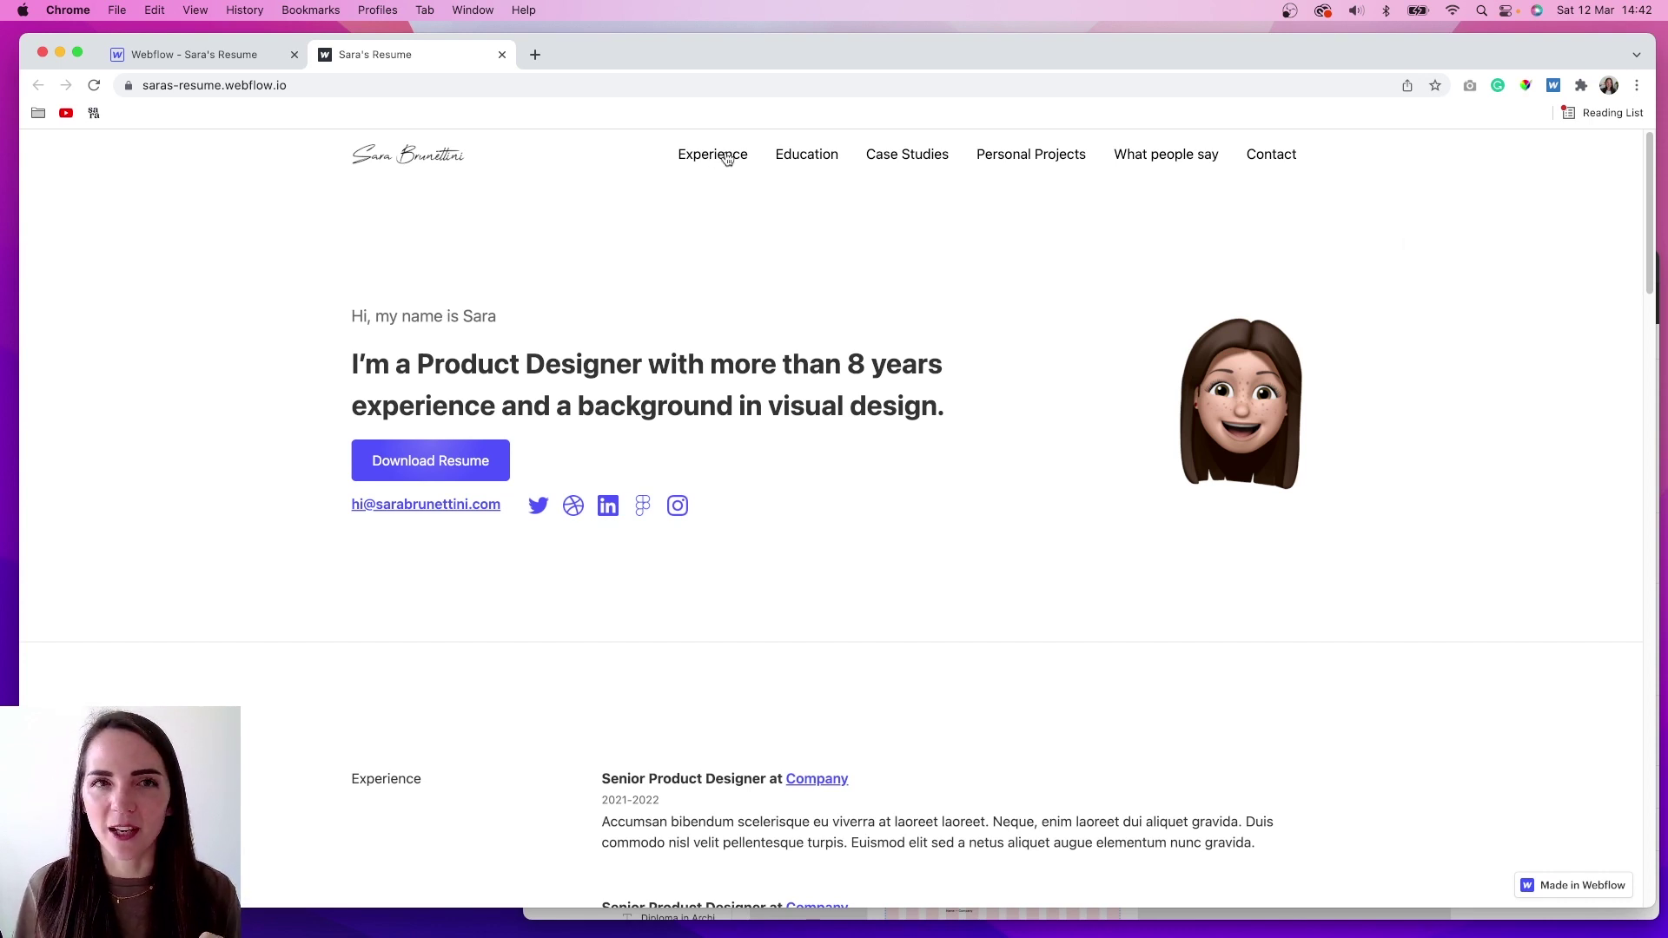
{"action": "scroll", "coordinate": [757, 292], "scroll_direction": "down", "scroll_amount": 5}
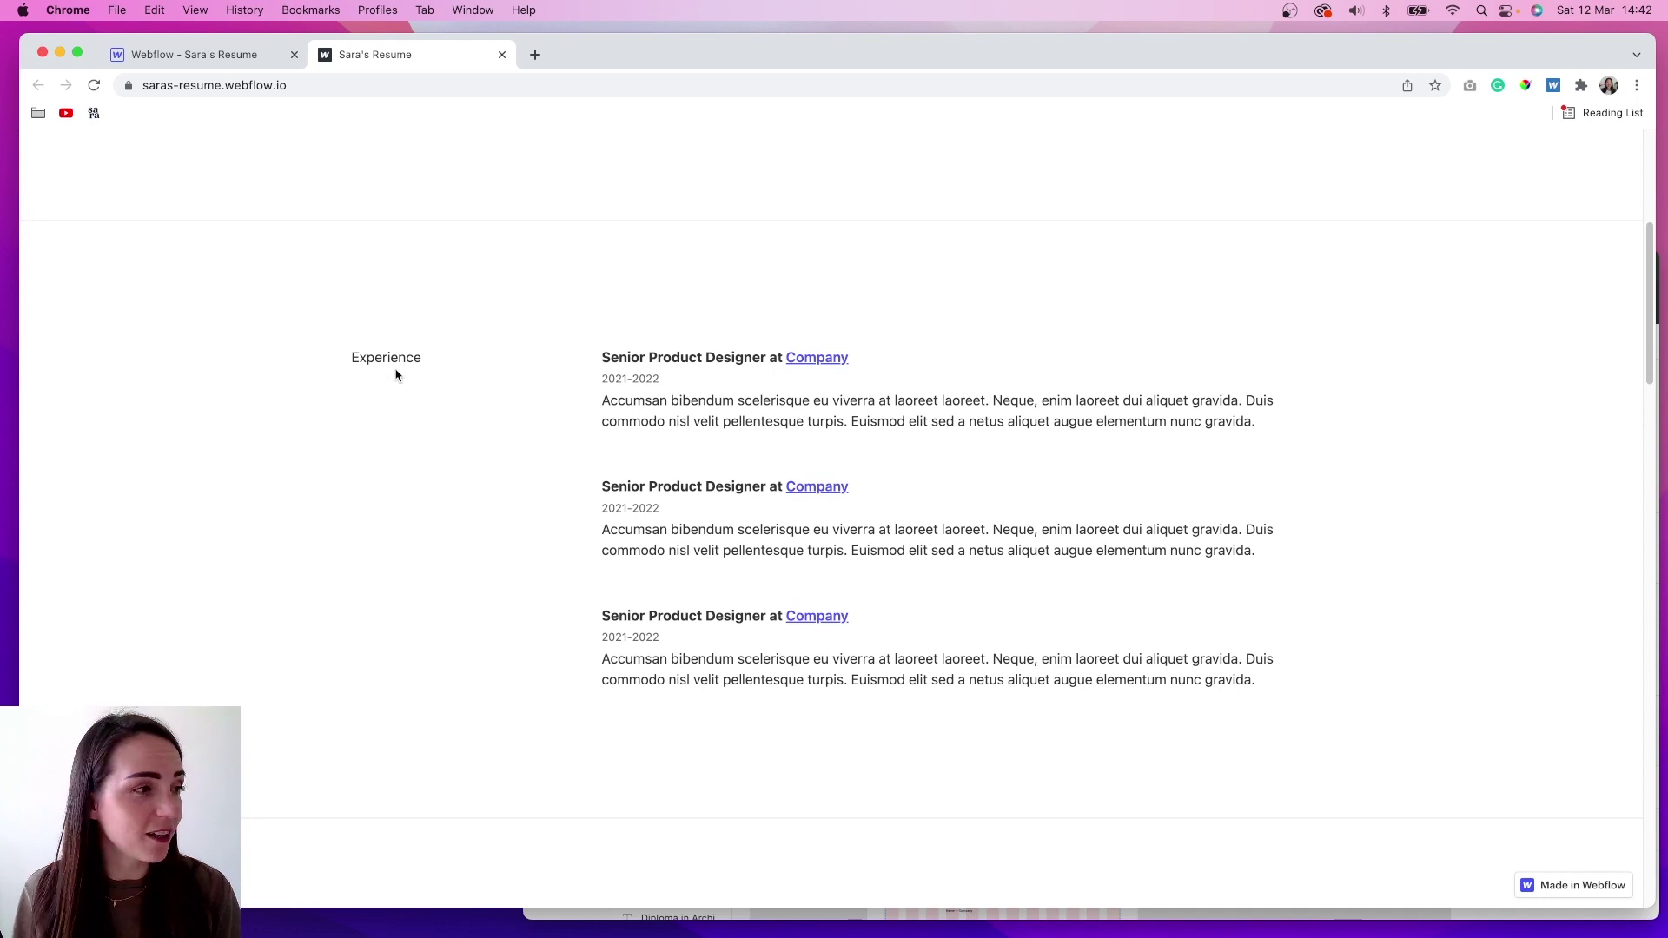
{"action": "scroll", "coordinate": [423, 375], "scroll_direction": "up", "scroll_amount": 5}
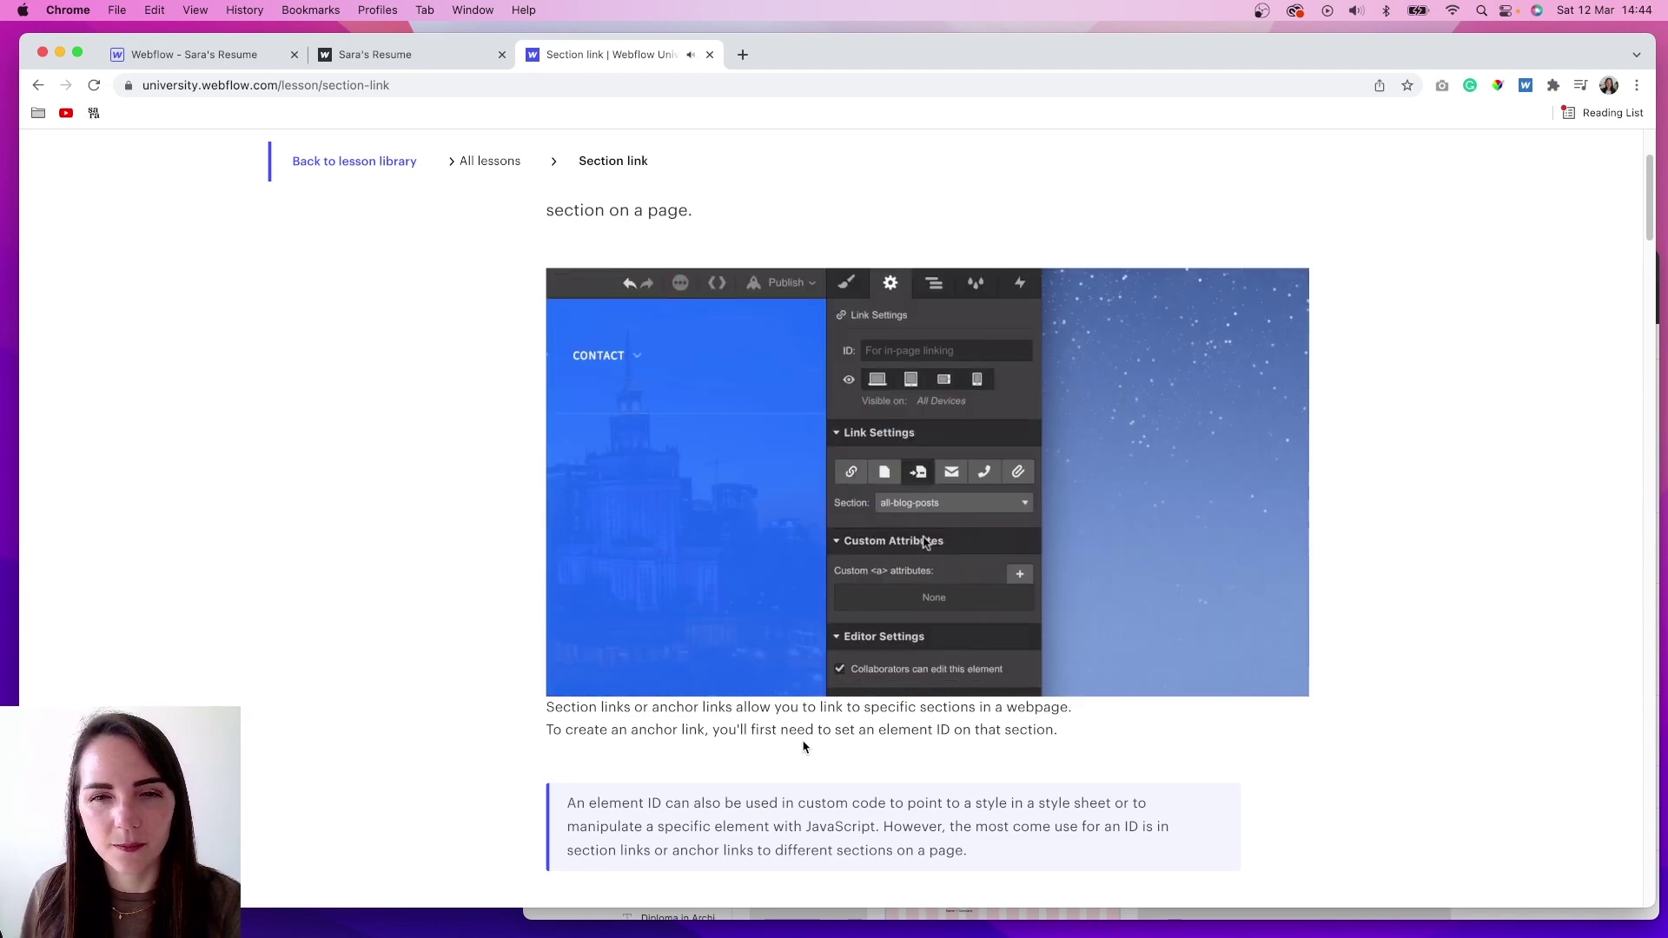
Give section wrappers IDs in Settings, starting with Personal-projects, then select the What people say section.
{"action": "key", "text": "super+1"}
{"action": "left_click", "coordinate": [295, 720]}
{"action": "scroll", "coordinate": [294, 720], "scroll_direction": "down", "scroll_amount": 1}
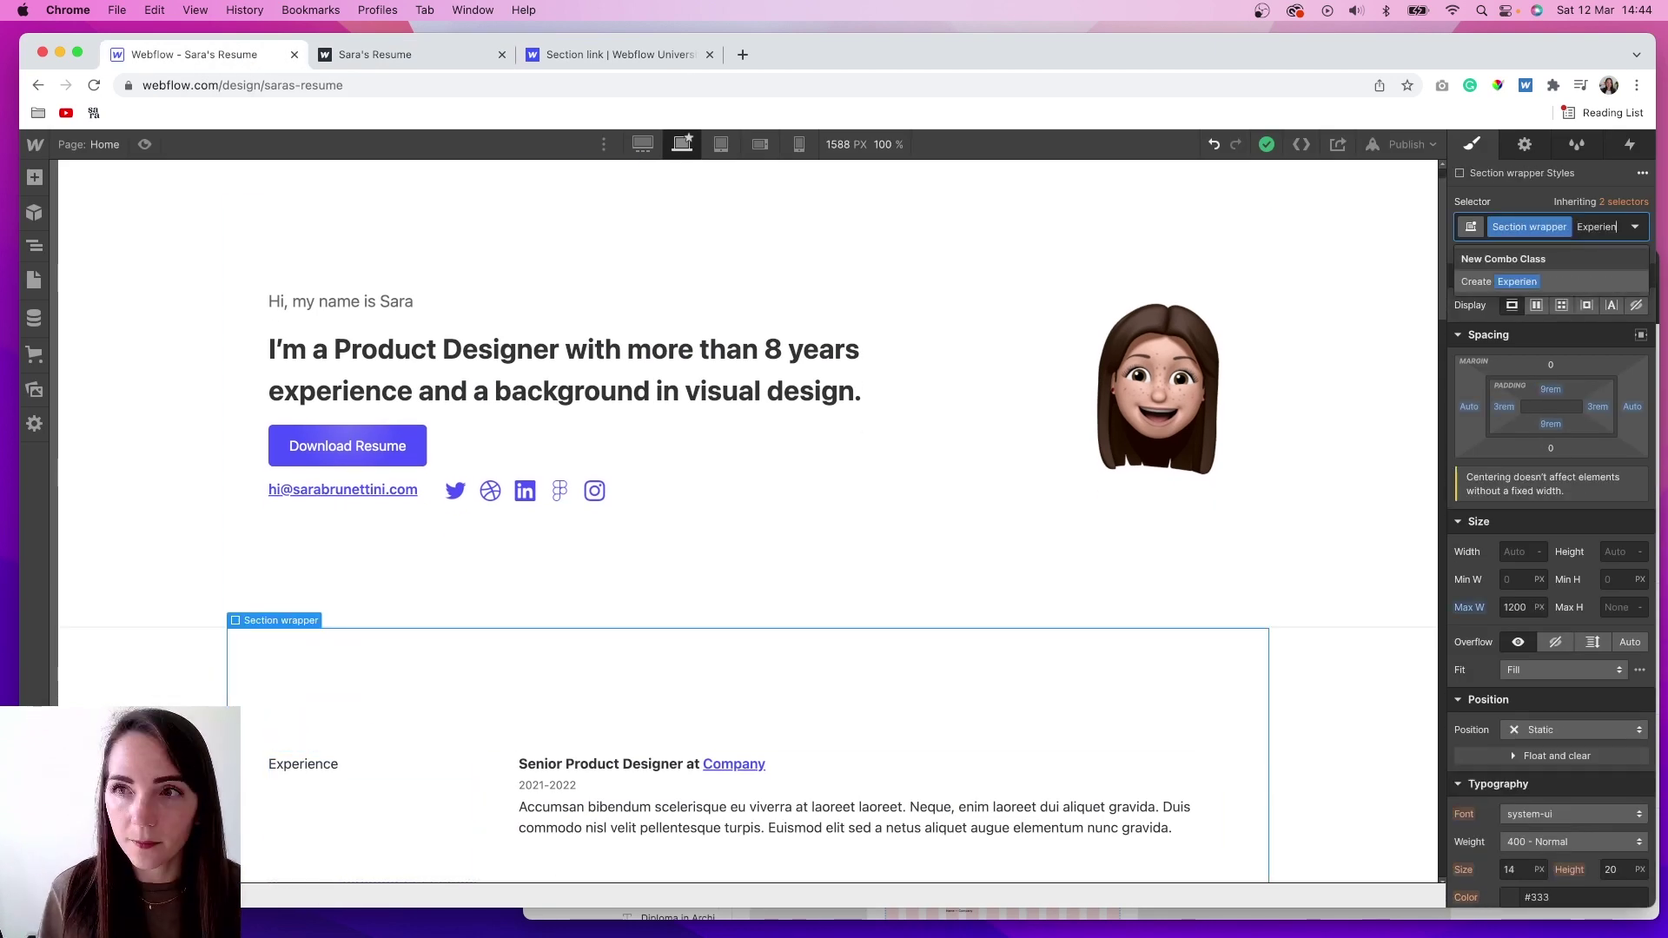
{"action": "left_click", "coordinate": [1524, 144]}
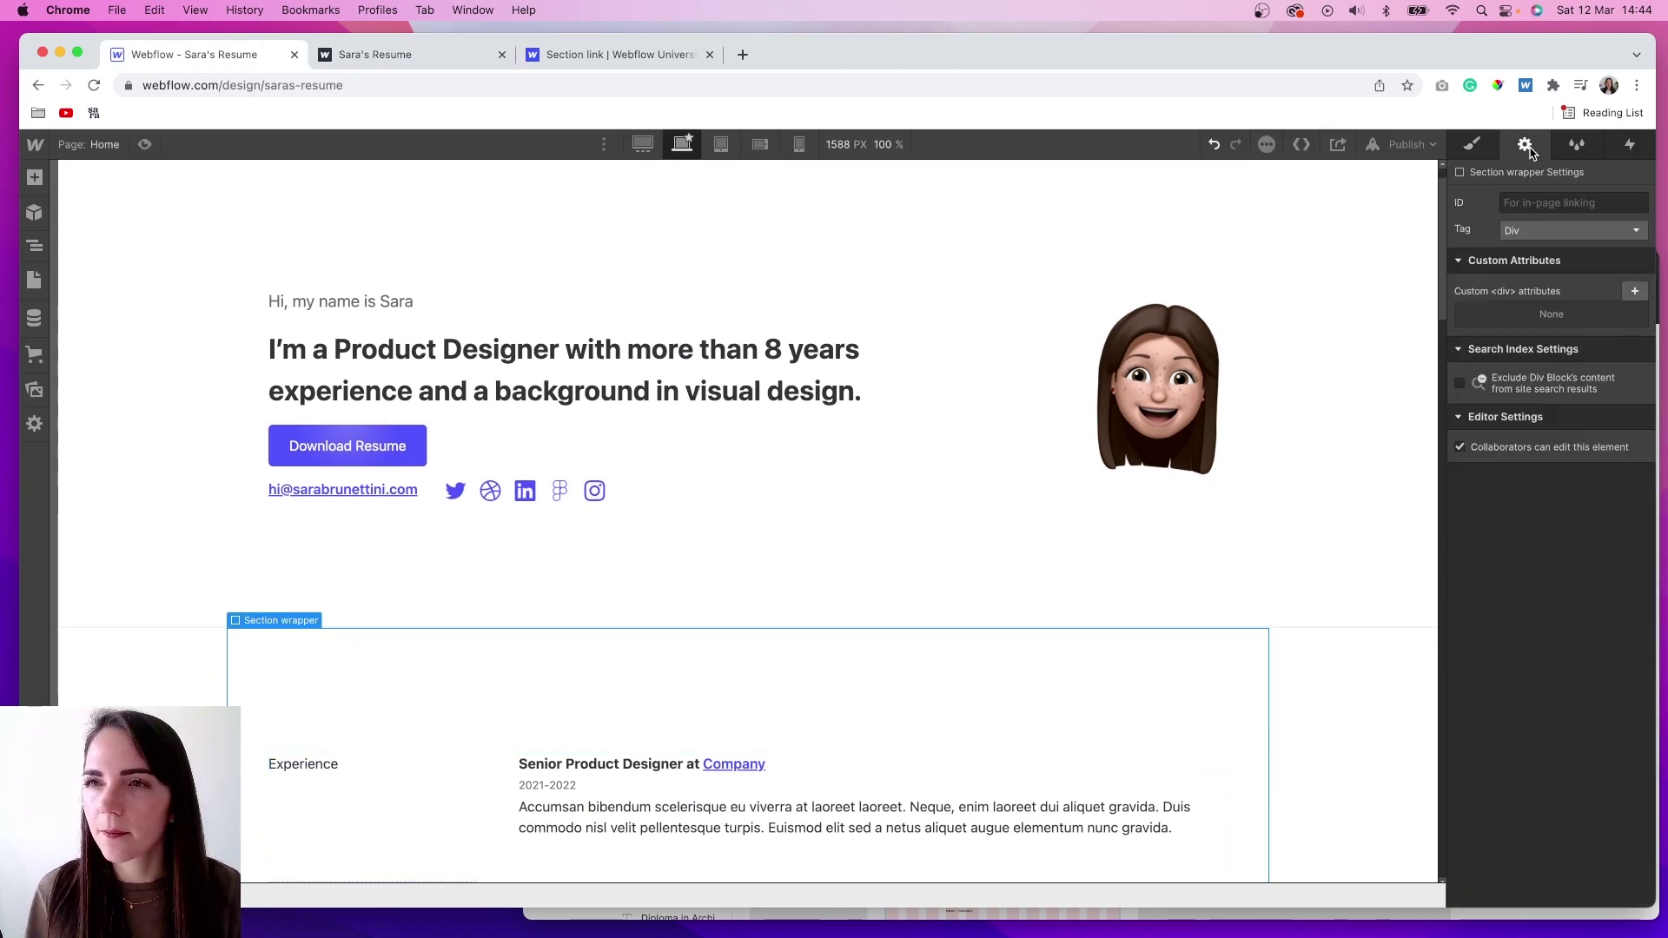
{"action": "scroll", "coordinate": [609, 313], "scroll_direction": "up", "scroll_amount": 1}
{"action": "left_click", "coordinate": [609, 314]}
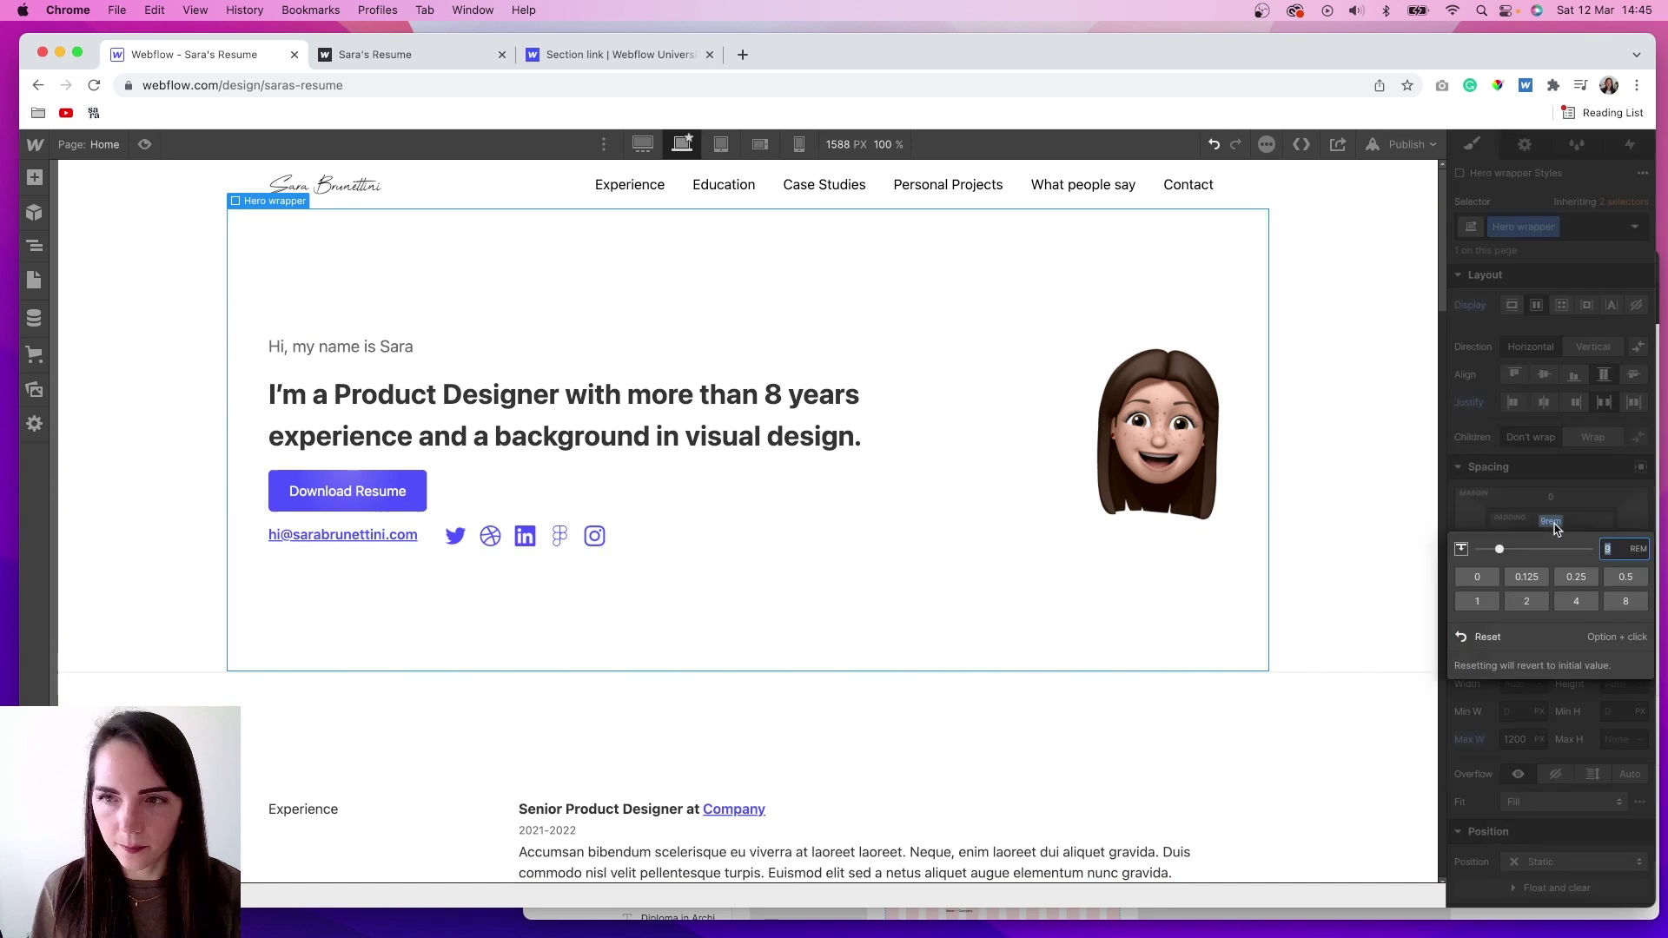
{"action": "key", "text": "super+shift+p"}
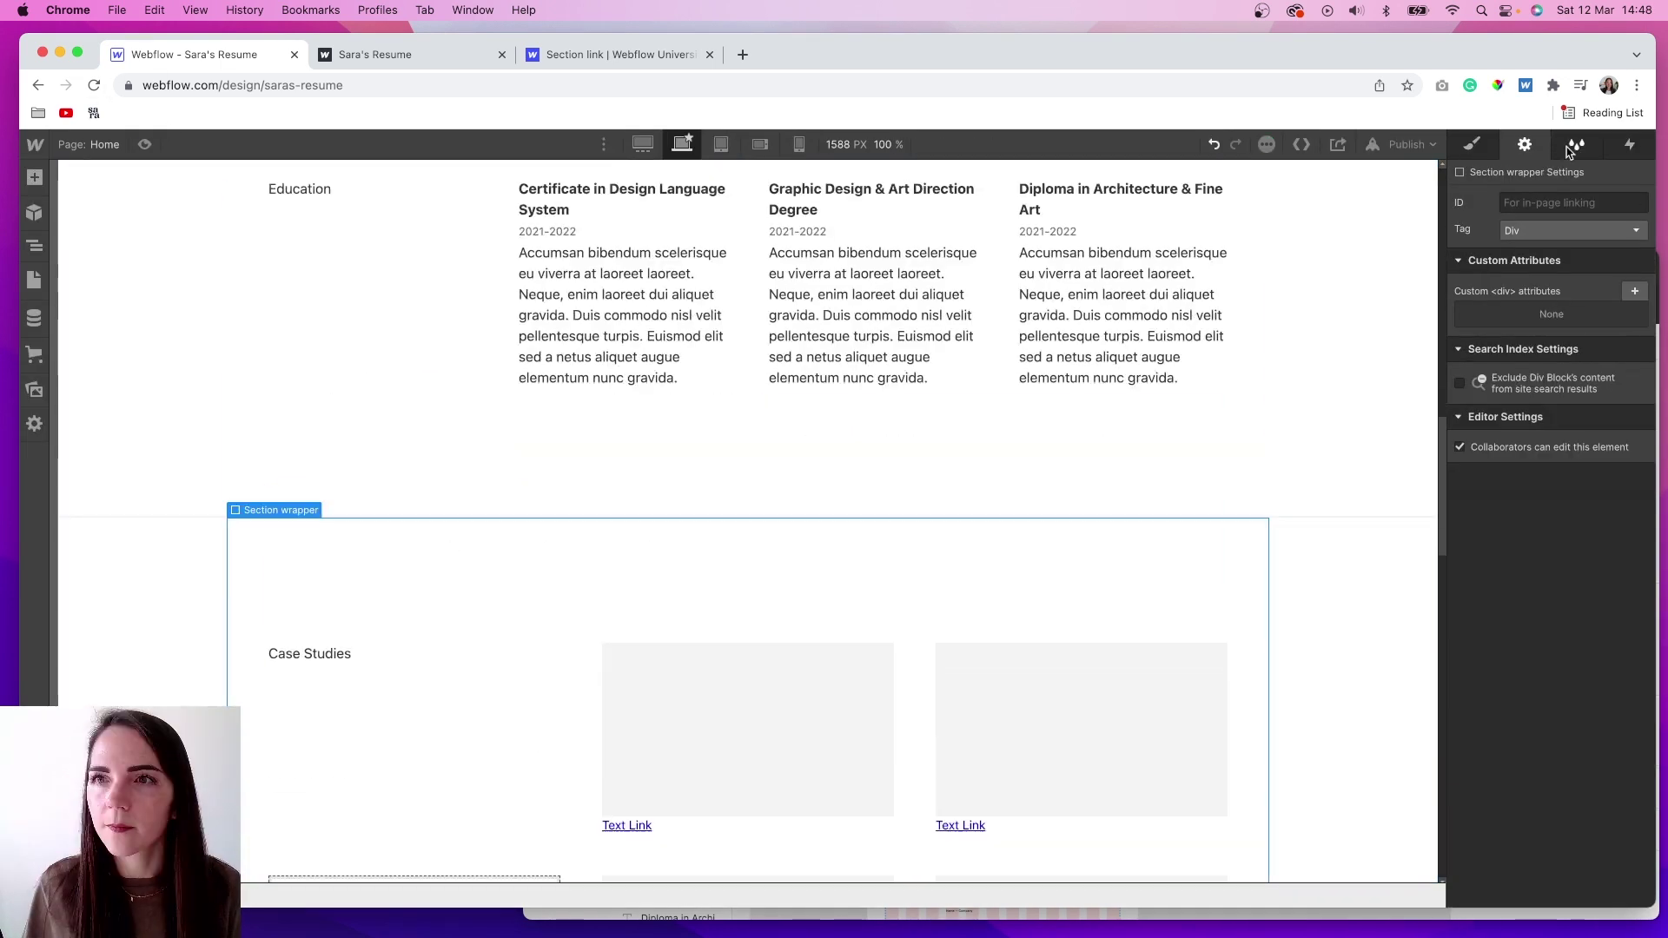
{"action": "type", "text": "Per"}
{"action": "type", "text": "sonal-projects"}
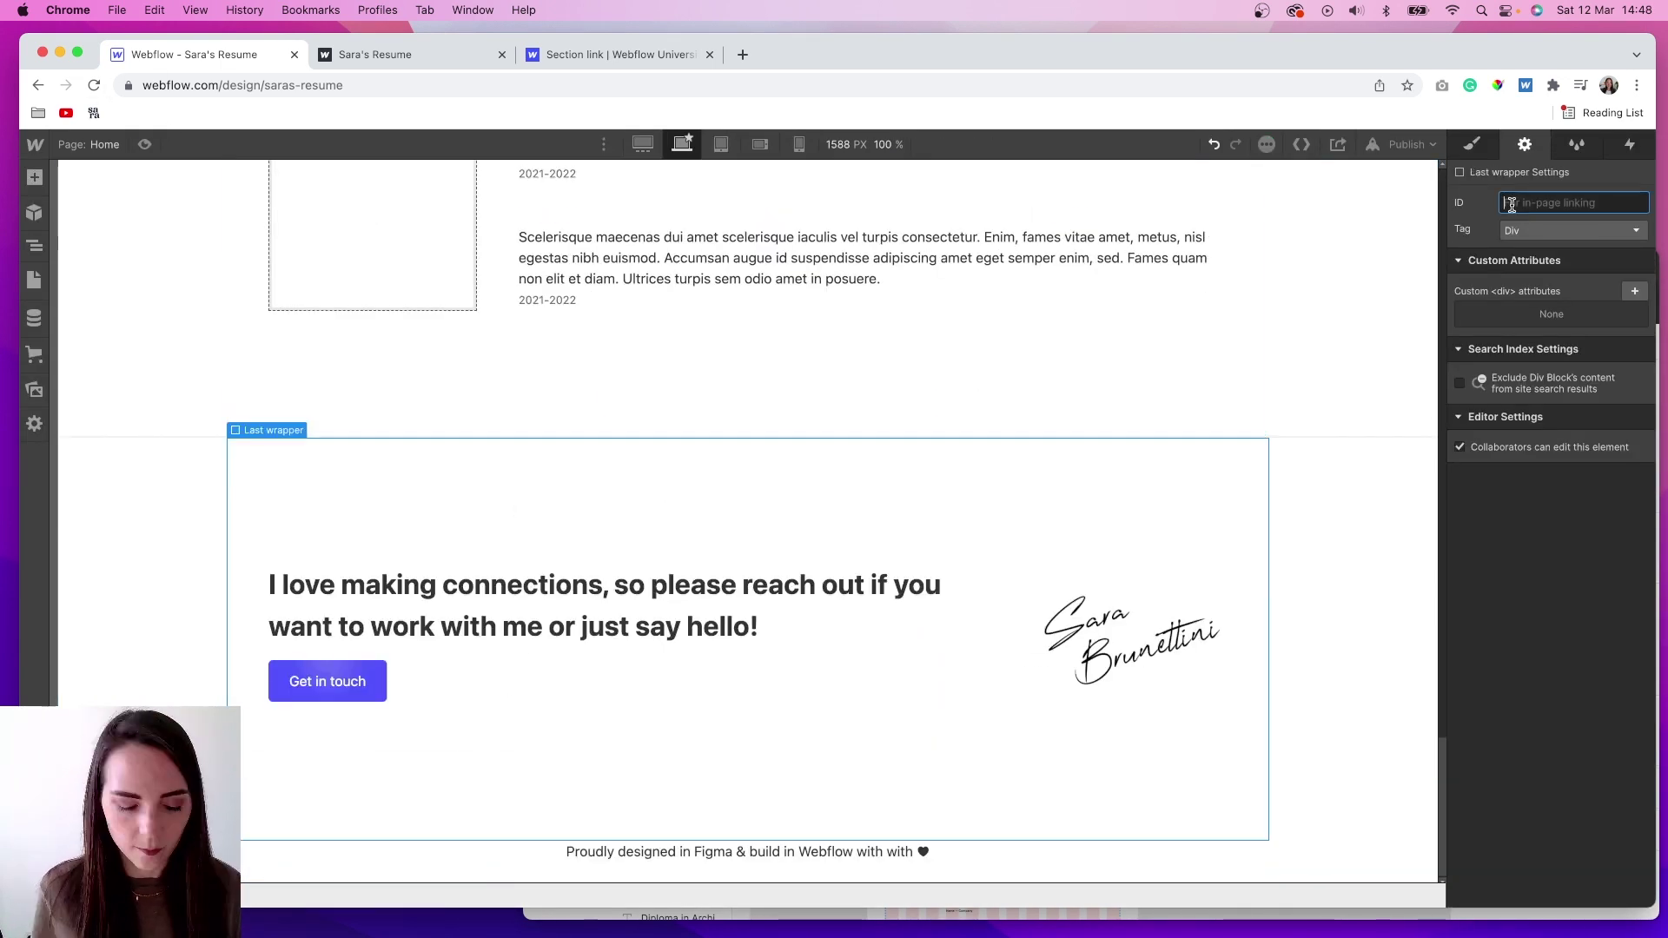
{"action": "left_click", "coordinate": [1106, 376]}
{"action": "scroll", "coordinate": [1109, 408], "scroll_direction": "up", "scroll_amount": 20}
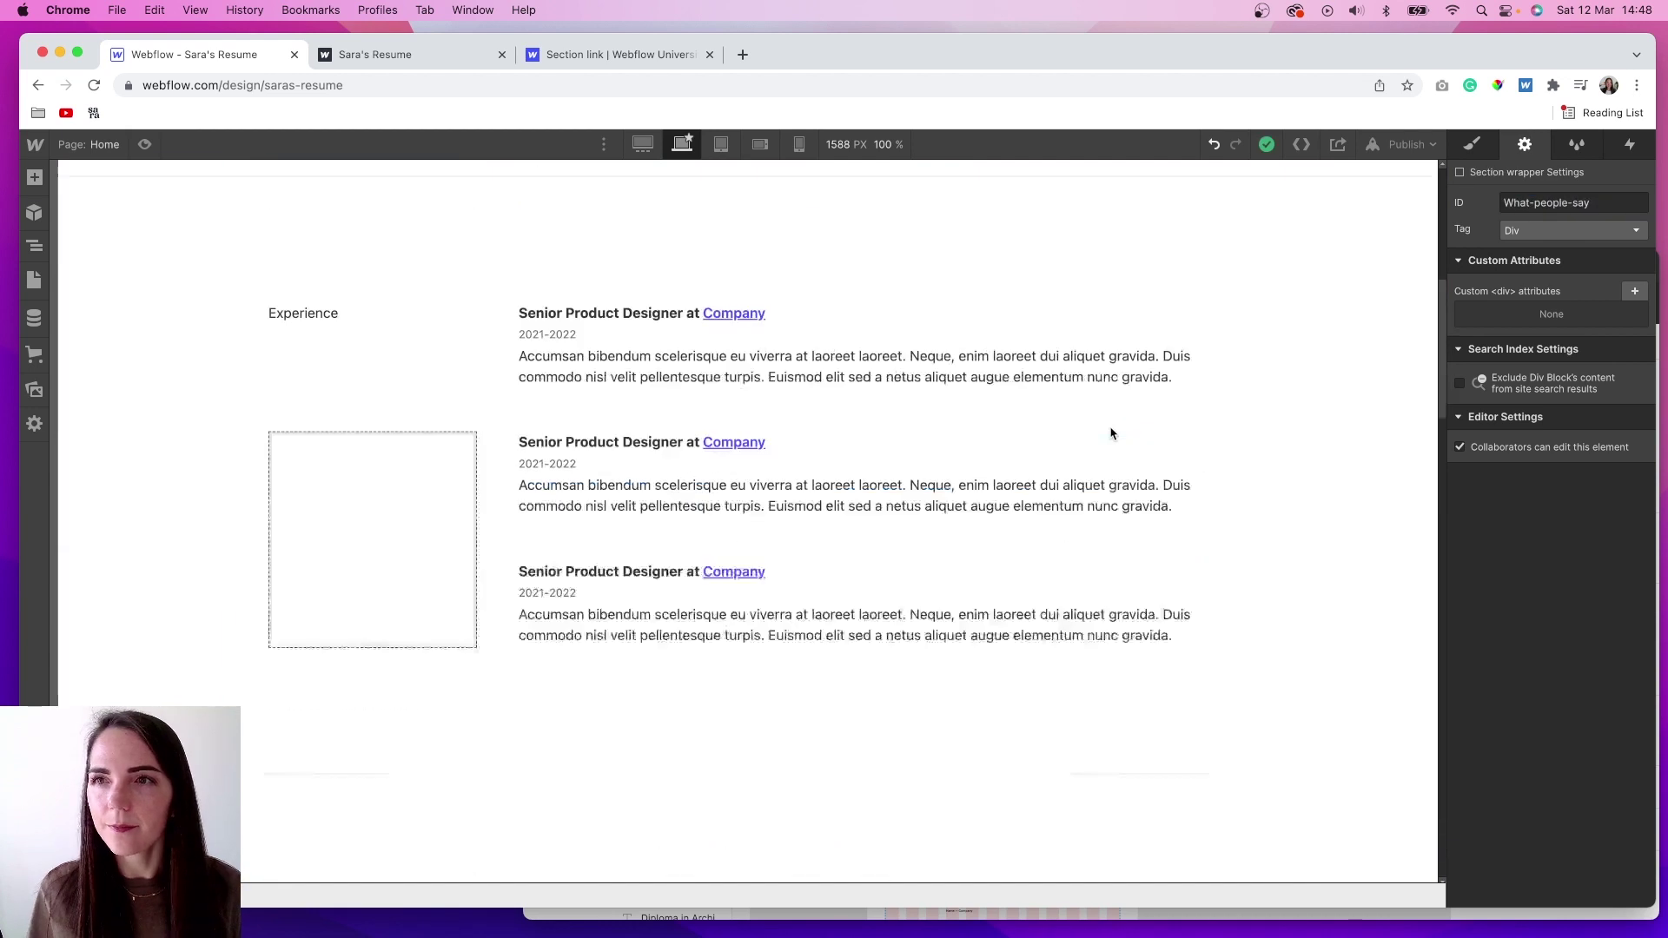
Link the Education nav link to the Education section.
{"action": "left_click", "coordinate": [708, 204]}
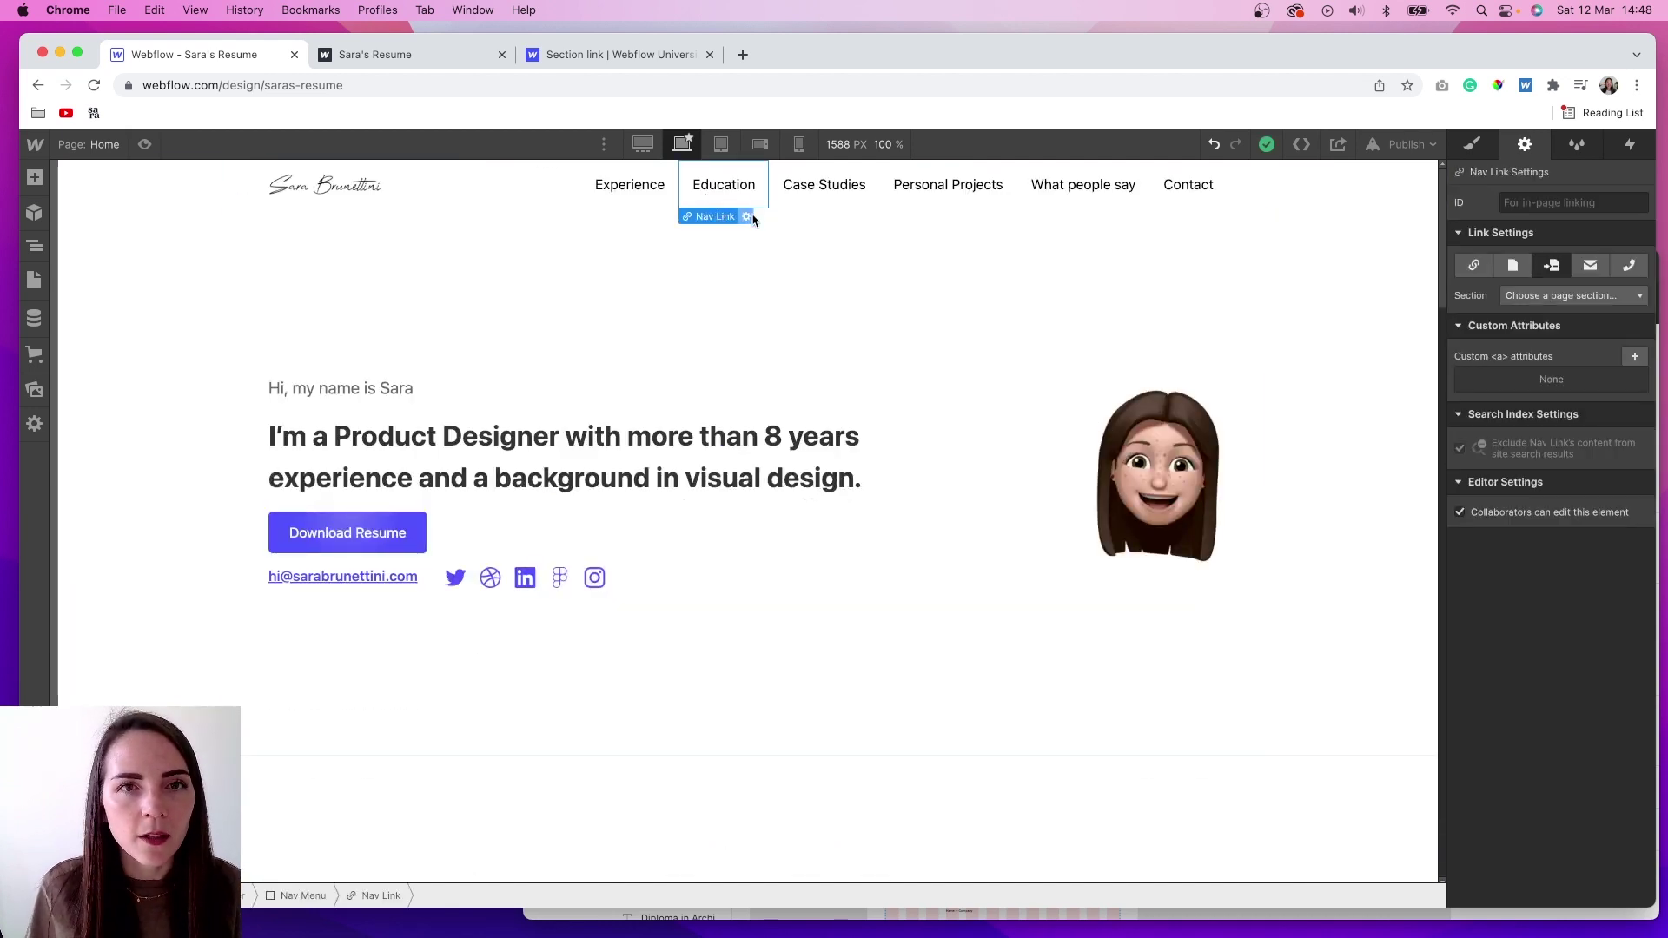
{"action": "left_click", "coordinate": [747, 217]}
{"action": "left_click", "coordinate": [791, 293]}
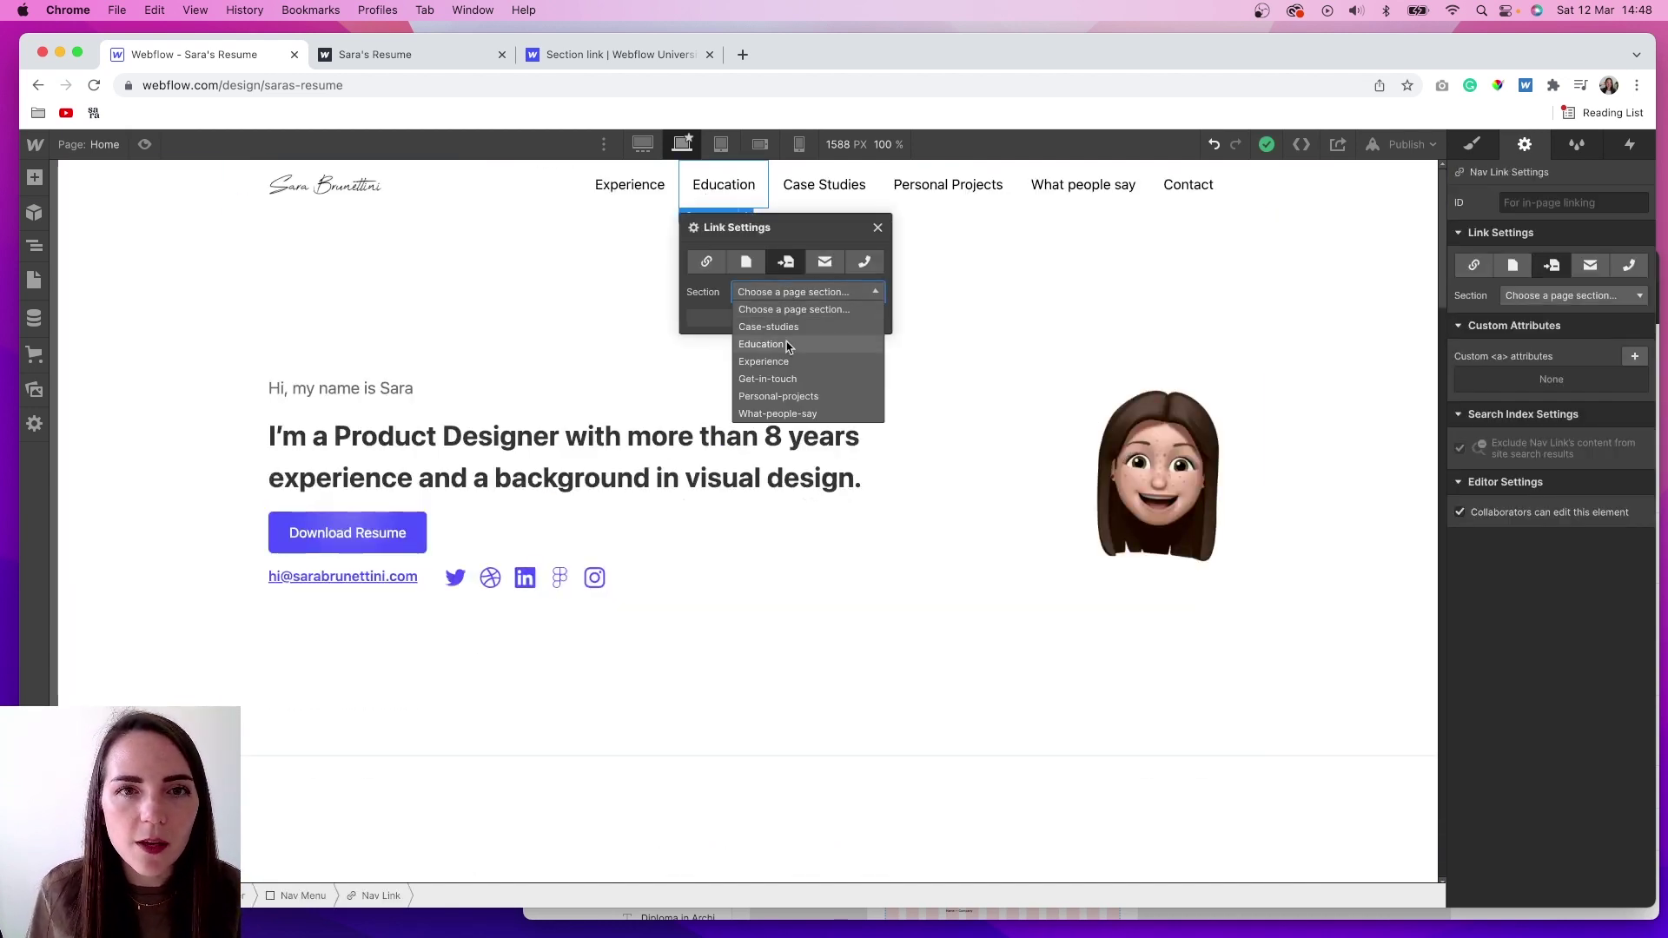
{"action": "left_click", "coordinate": [761, 344]}
Point the Case Studies nav link at the Case-studies section.
{"action": "left_click", "coordinate": [824, 189]}
{"action": "left_click", "coordinate": [836, 217]}
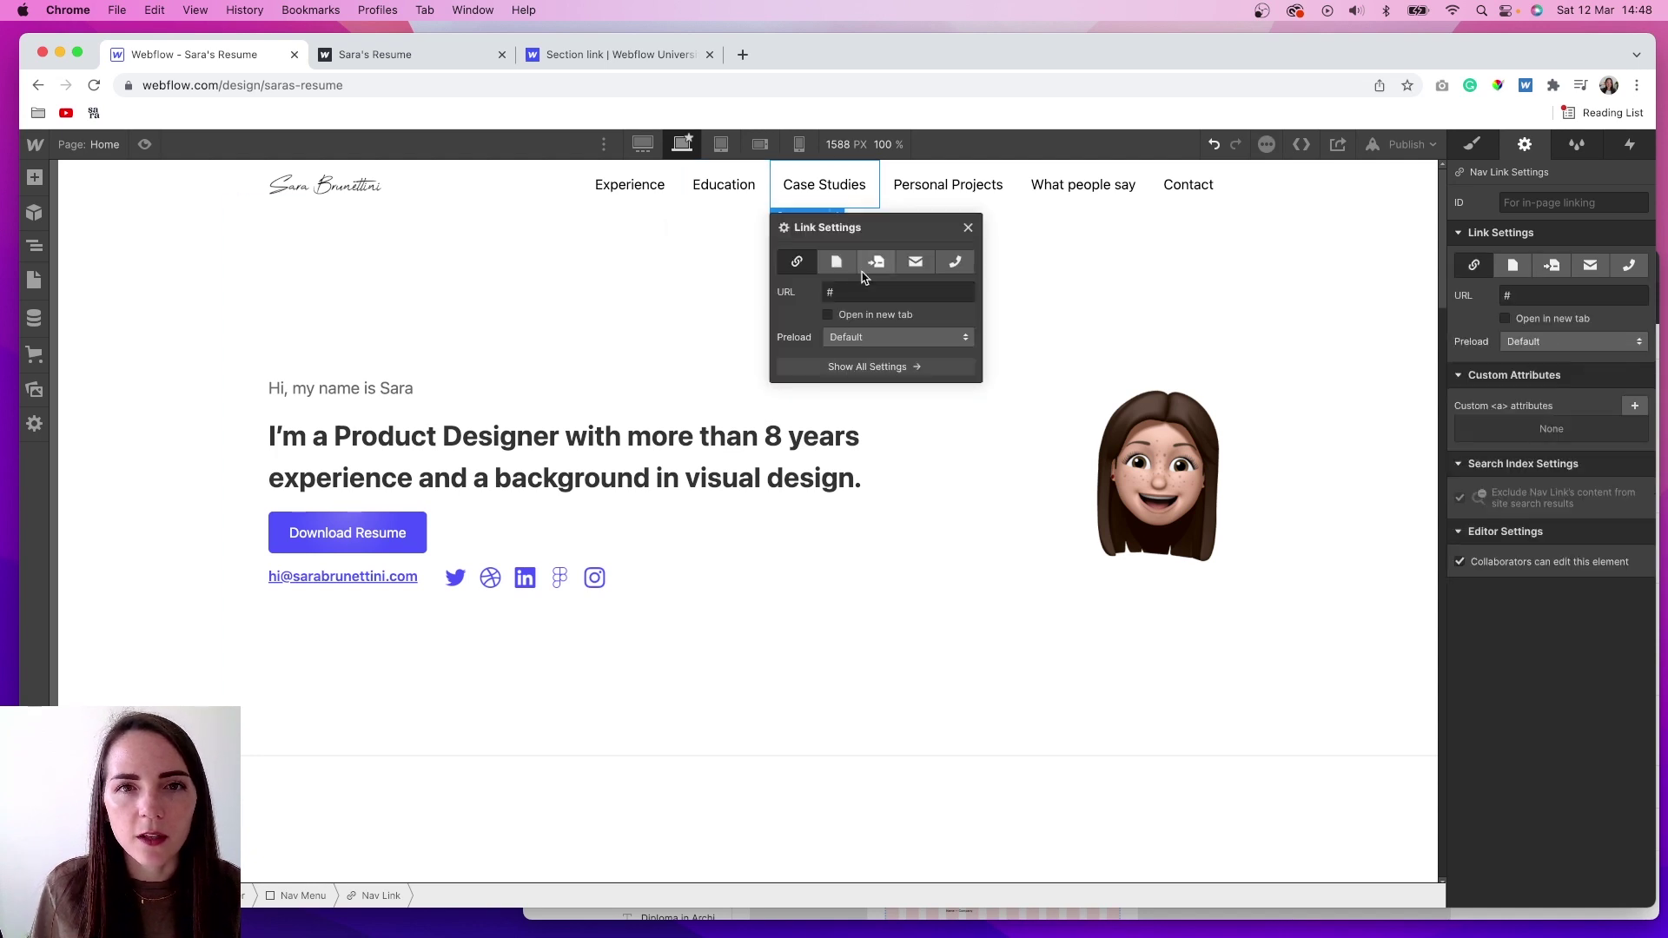
{"action": "left_click", "coordinate": [877, 268]}
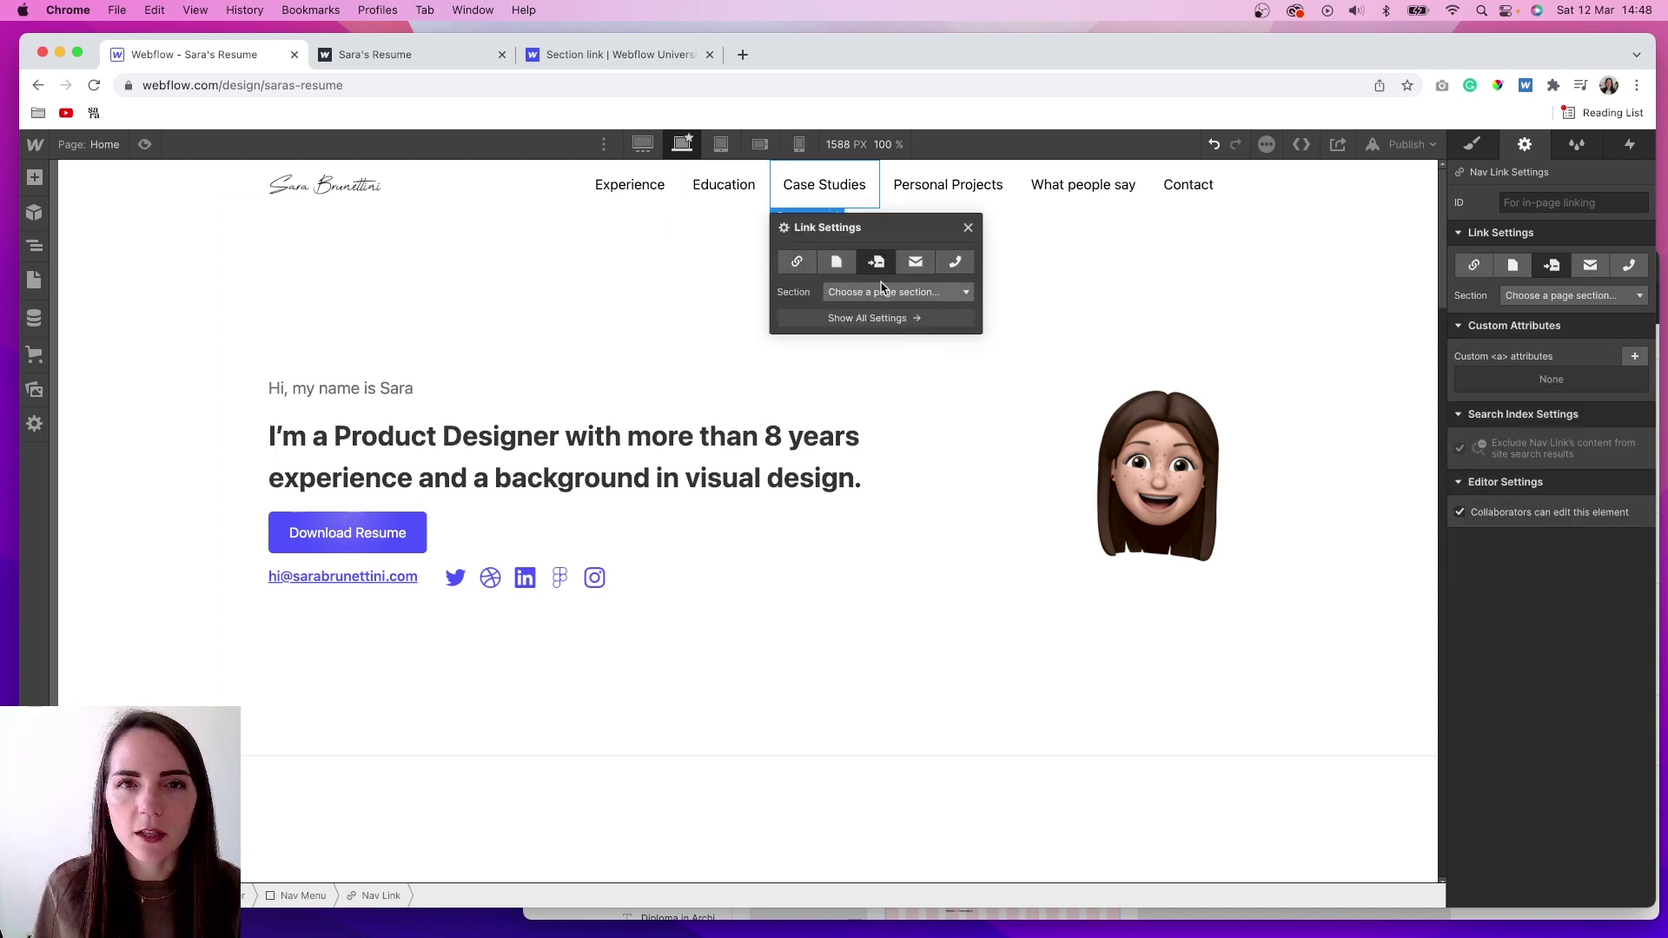
{"action": "left_click", "coordinate": [867, 292]}
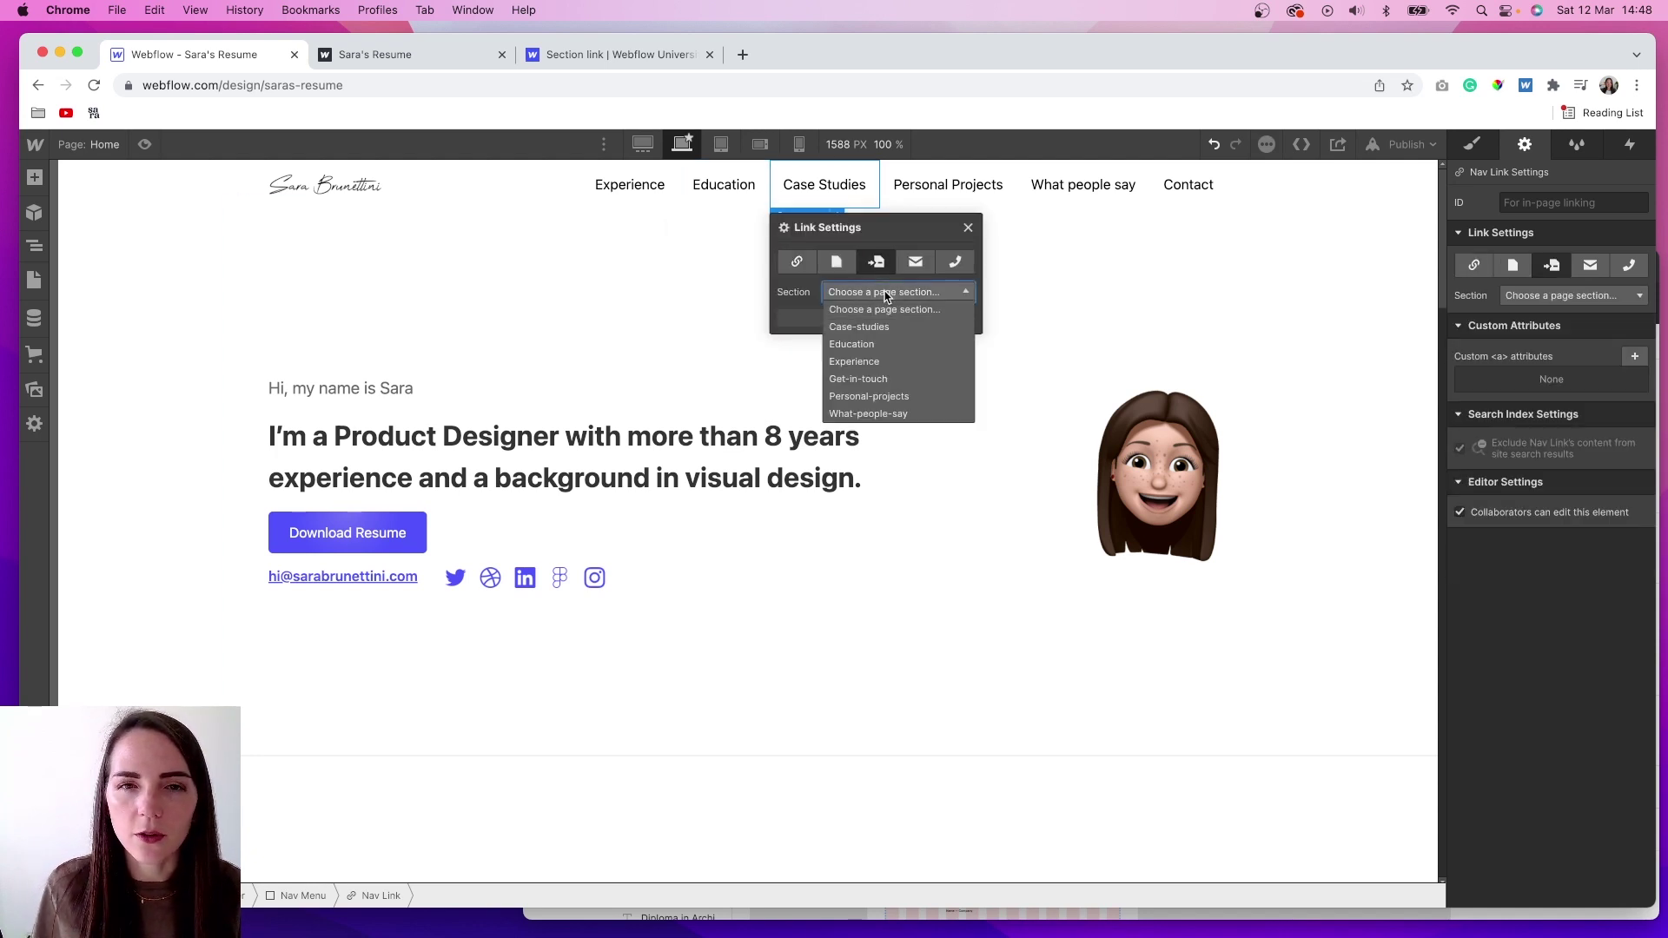
{"action": "left_click", "coordinate": [879, 335]}
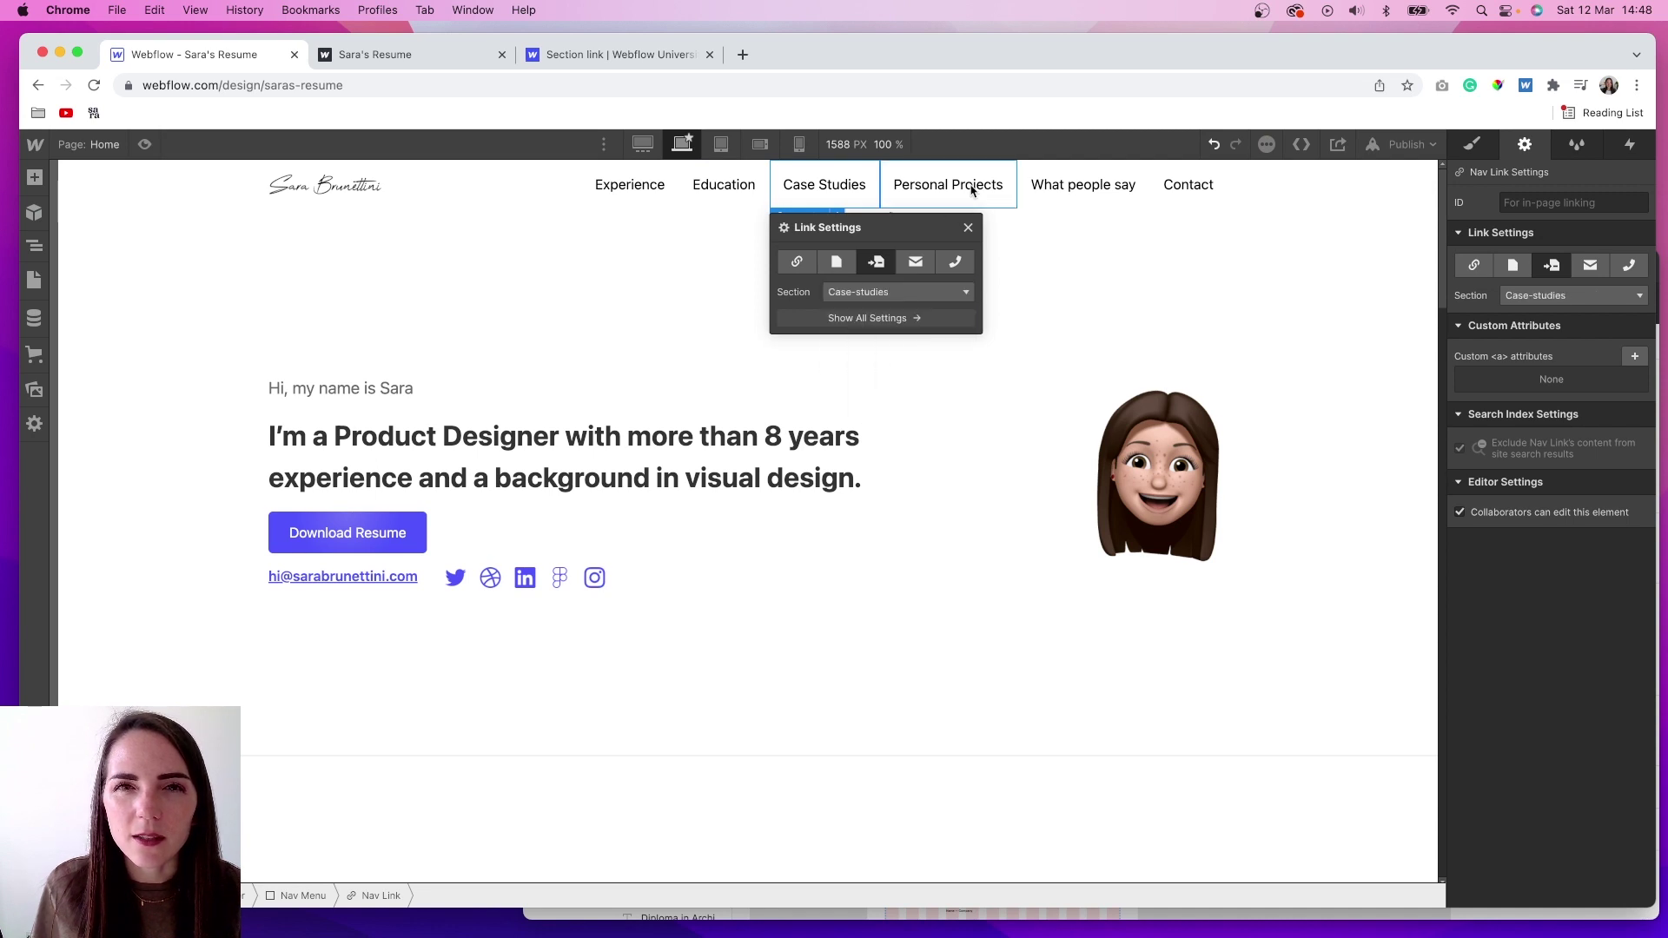
Open the Personal Projects nav link's settings, then select the Contact nav link.
{"action": "left_click", "coordinate": [973, 184]}
{"action": "left_click", "coordinate": [947, 215]}
{"action": "left_click", "coordinate": [1189, 184]}
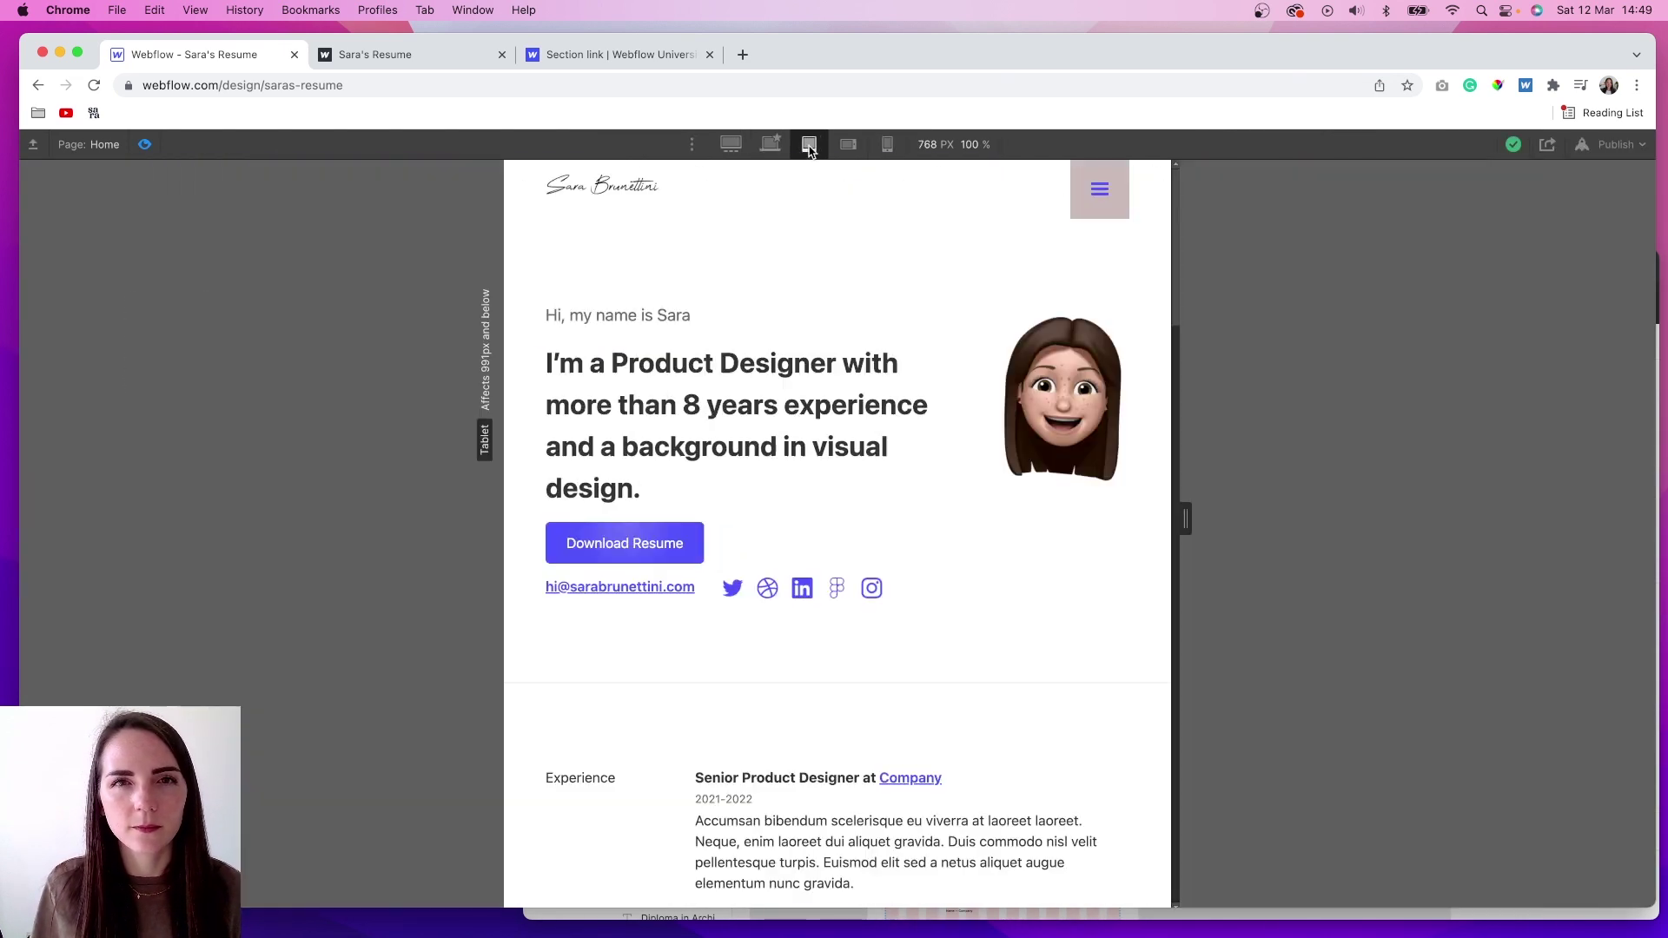
Exit preview, publish to the webflow.io domain, and close the outdated live-site tab.
{"action": "left_click", "coordinate": [145, 144]}
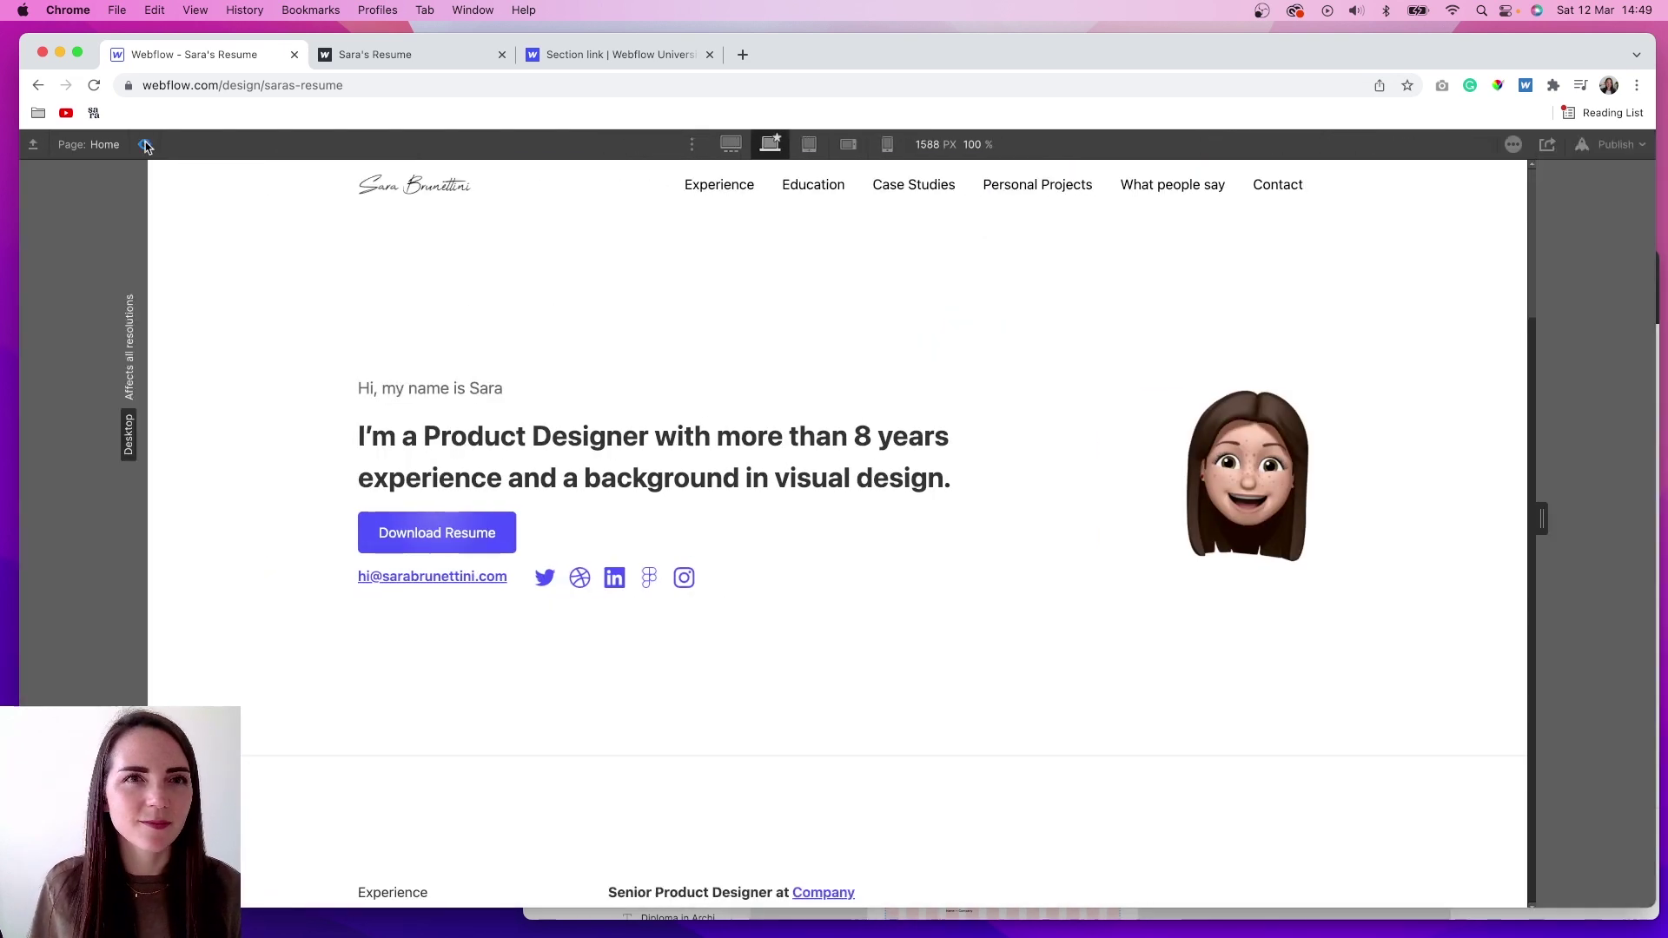
{"action": "scroll", "coordinate": [1125, 287], "scroll_direction": "down", "scroll_amount": 15}
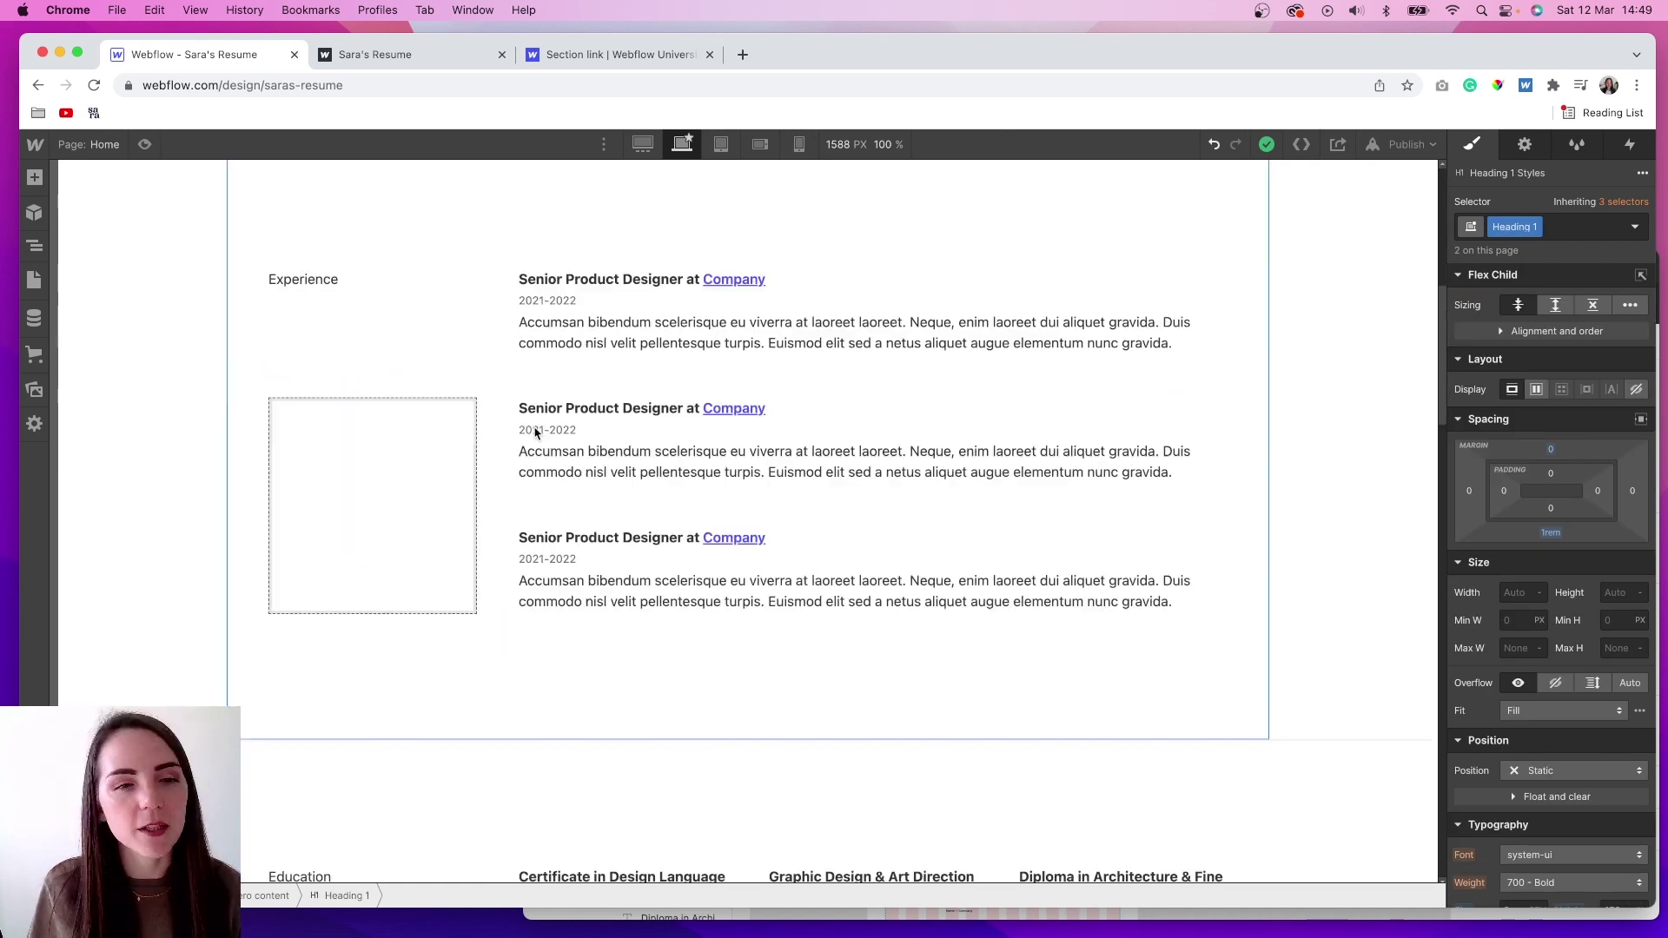
{"action": "scroll", "coordinate": [525, 447], "scroll_direction": "down", "scroll_amount": 6}
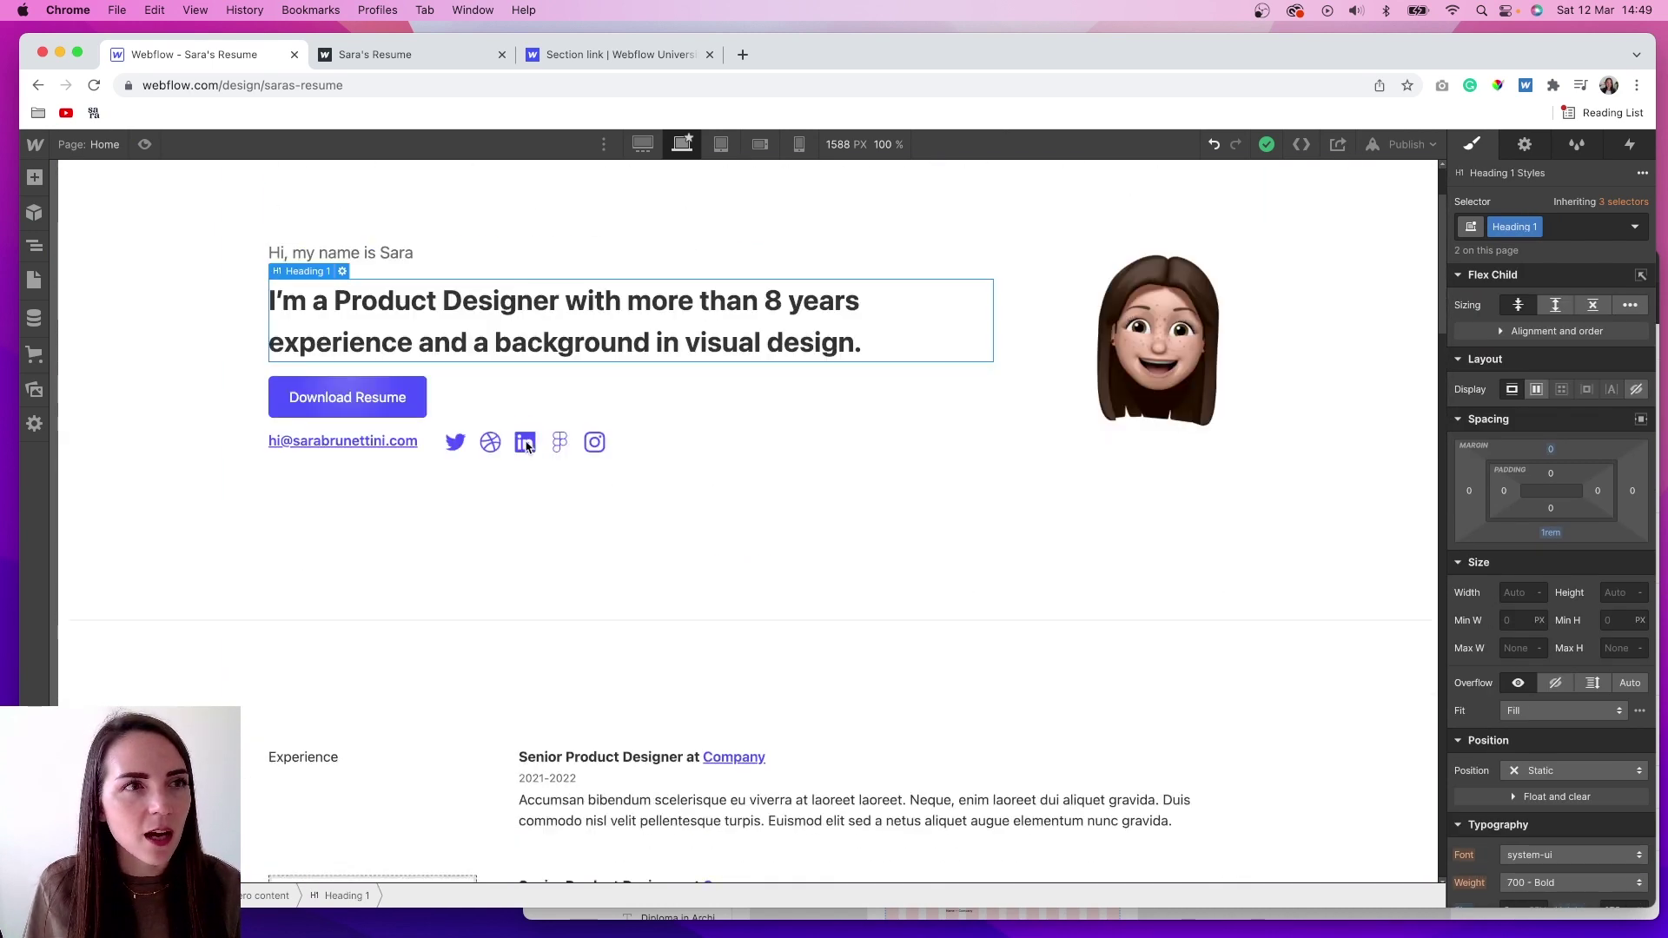
{"action": "left_click", "coordinate": [1407, 145]}
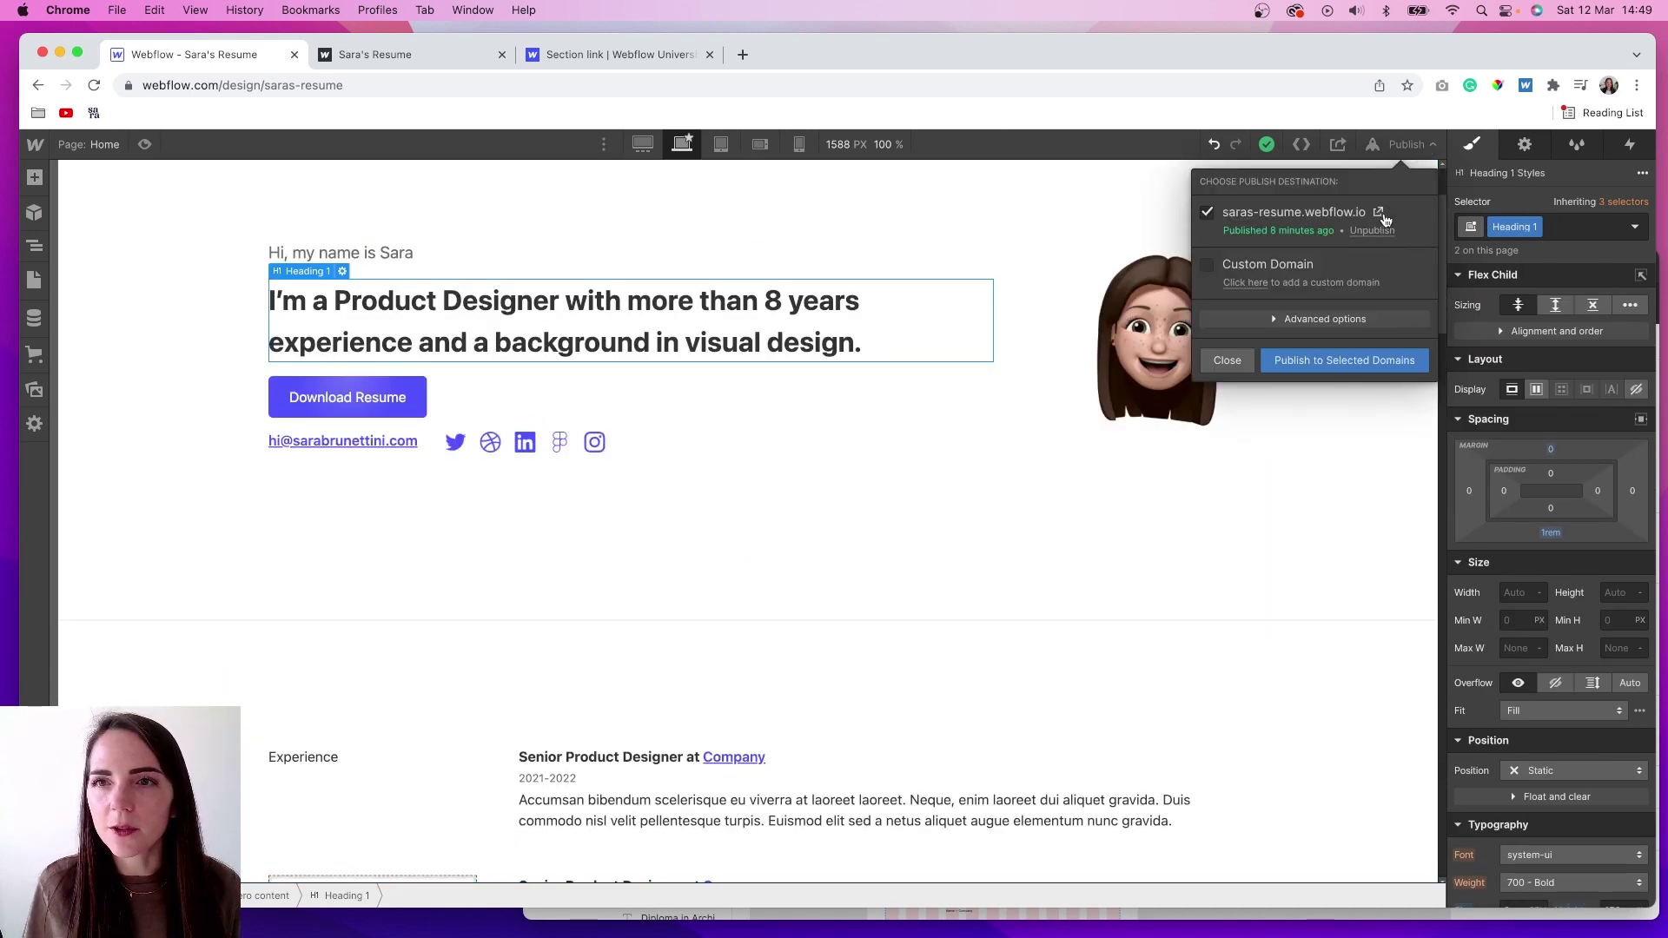
{"action": "left_click", "coordinate": [1329, 361]}
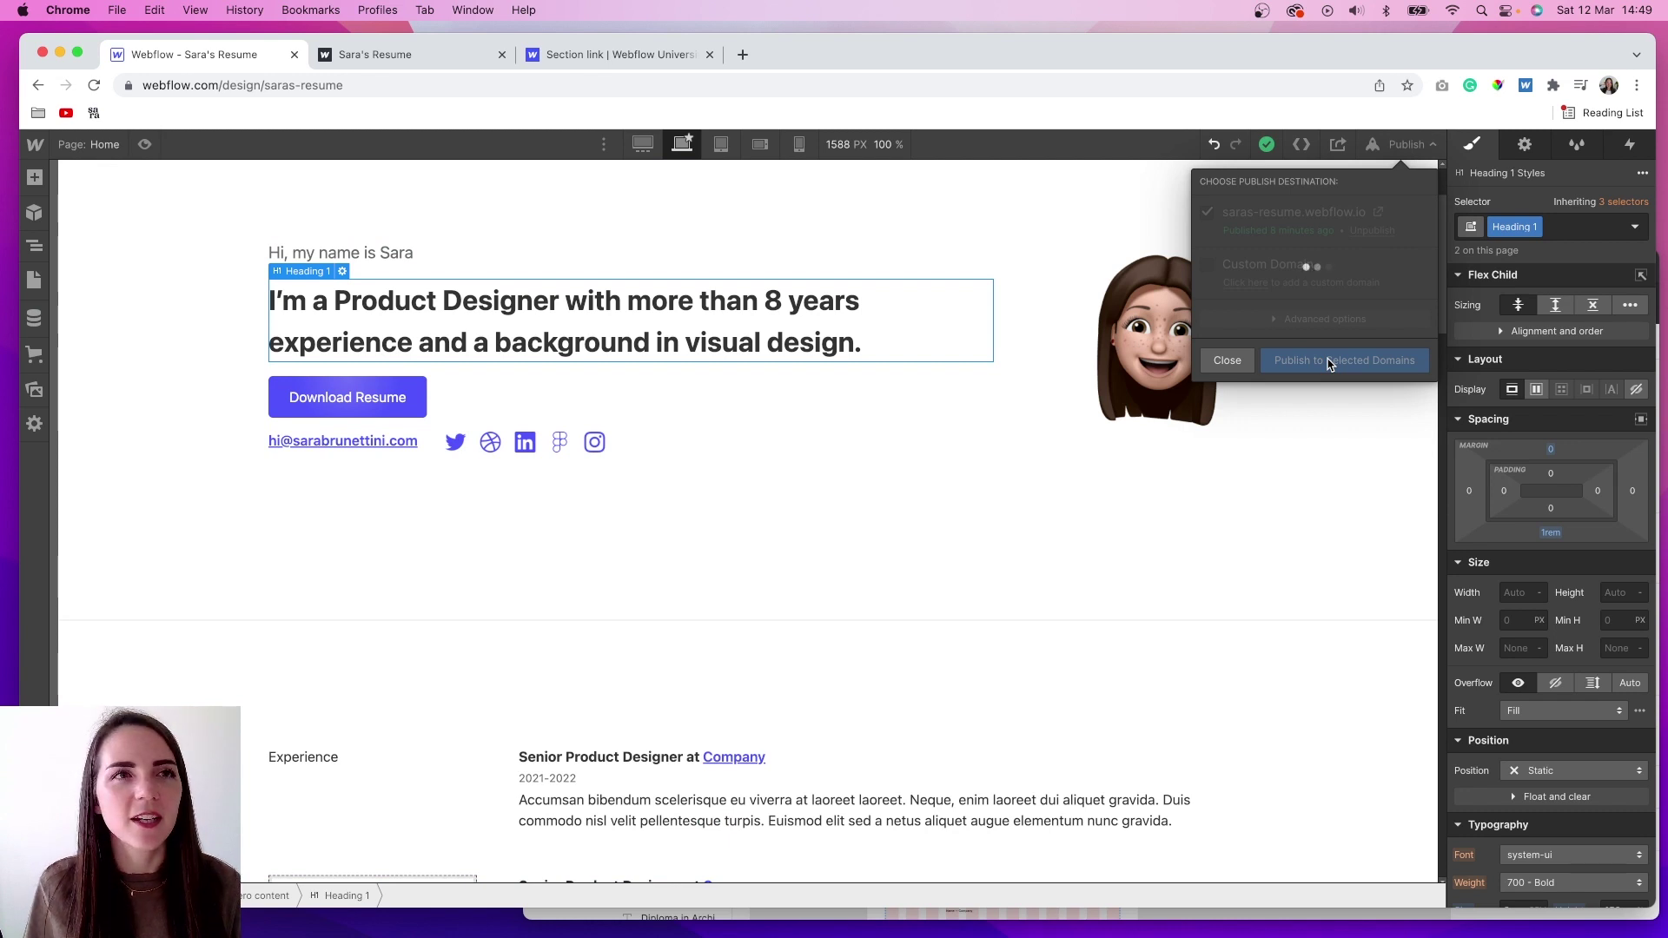
{"action": "left_click", "coordinate": [502, 55]}
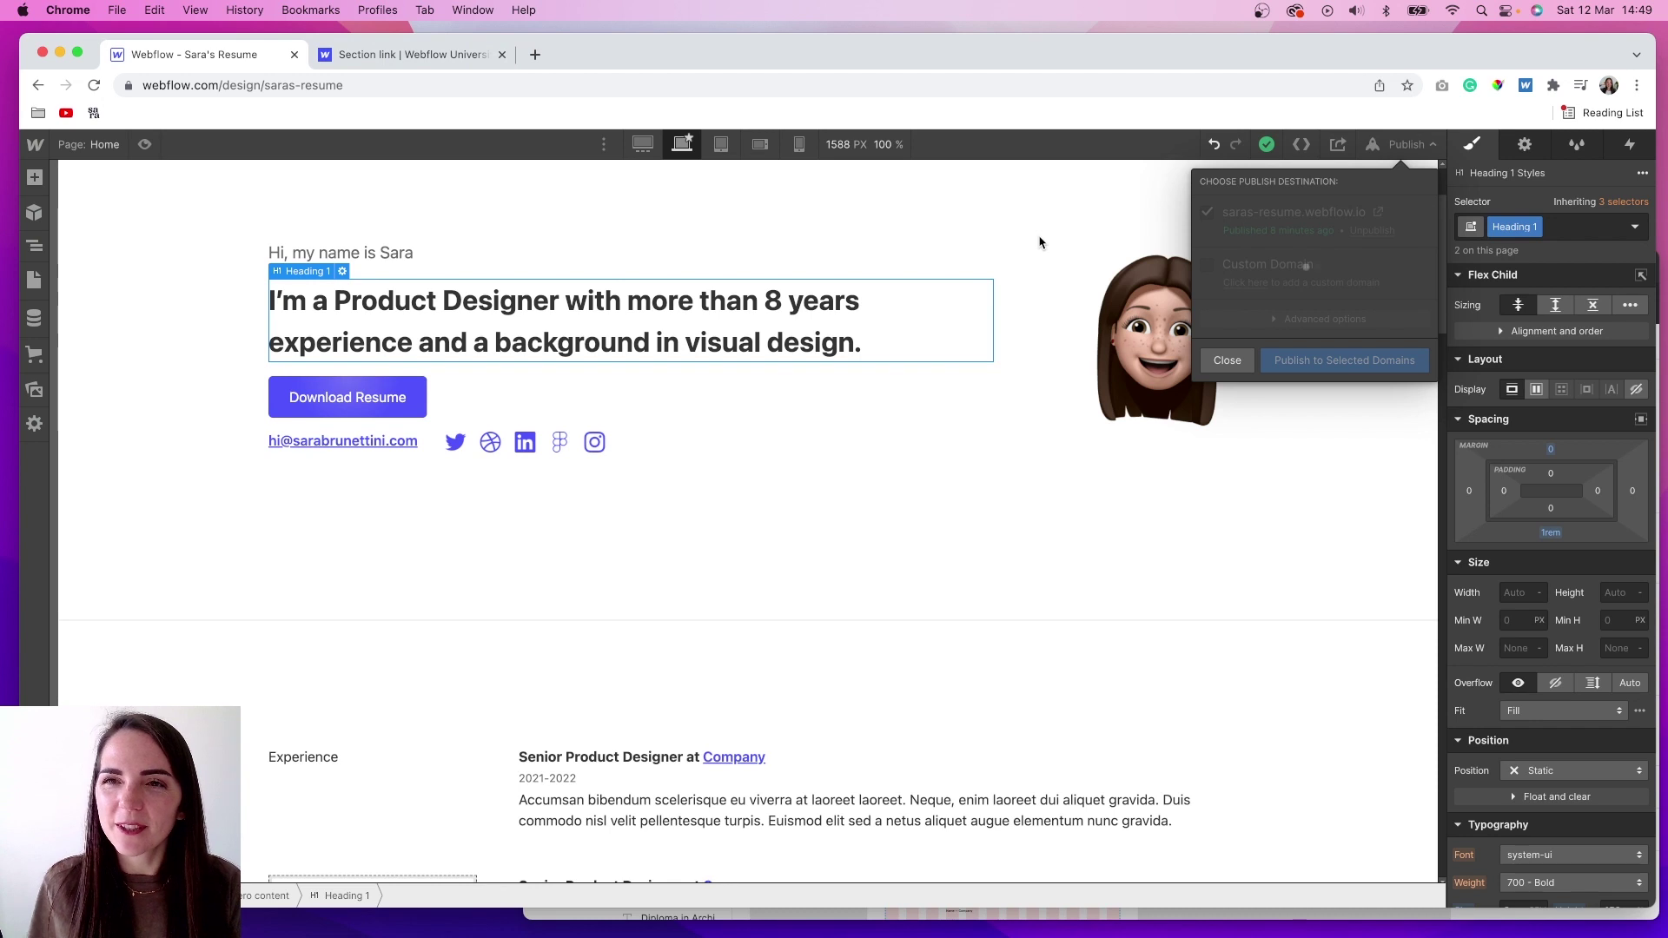
Open the live site from the Publish panel and jump to its Case Studies section.
{"action": "left_click", "coordinate": [1377, 214]}
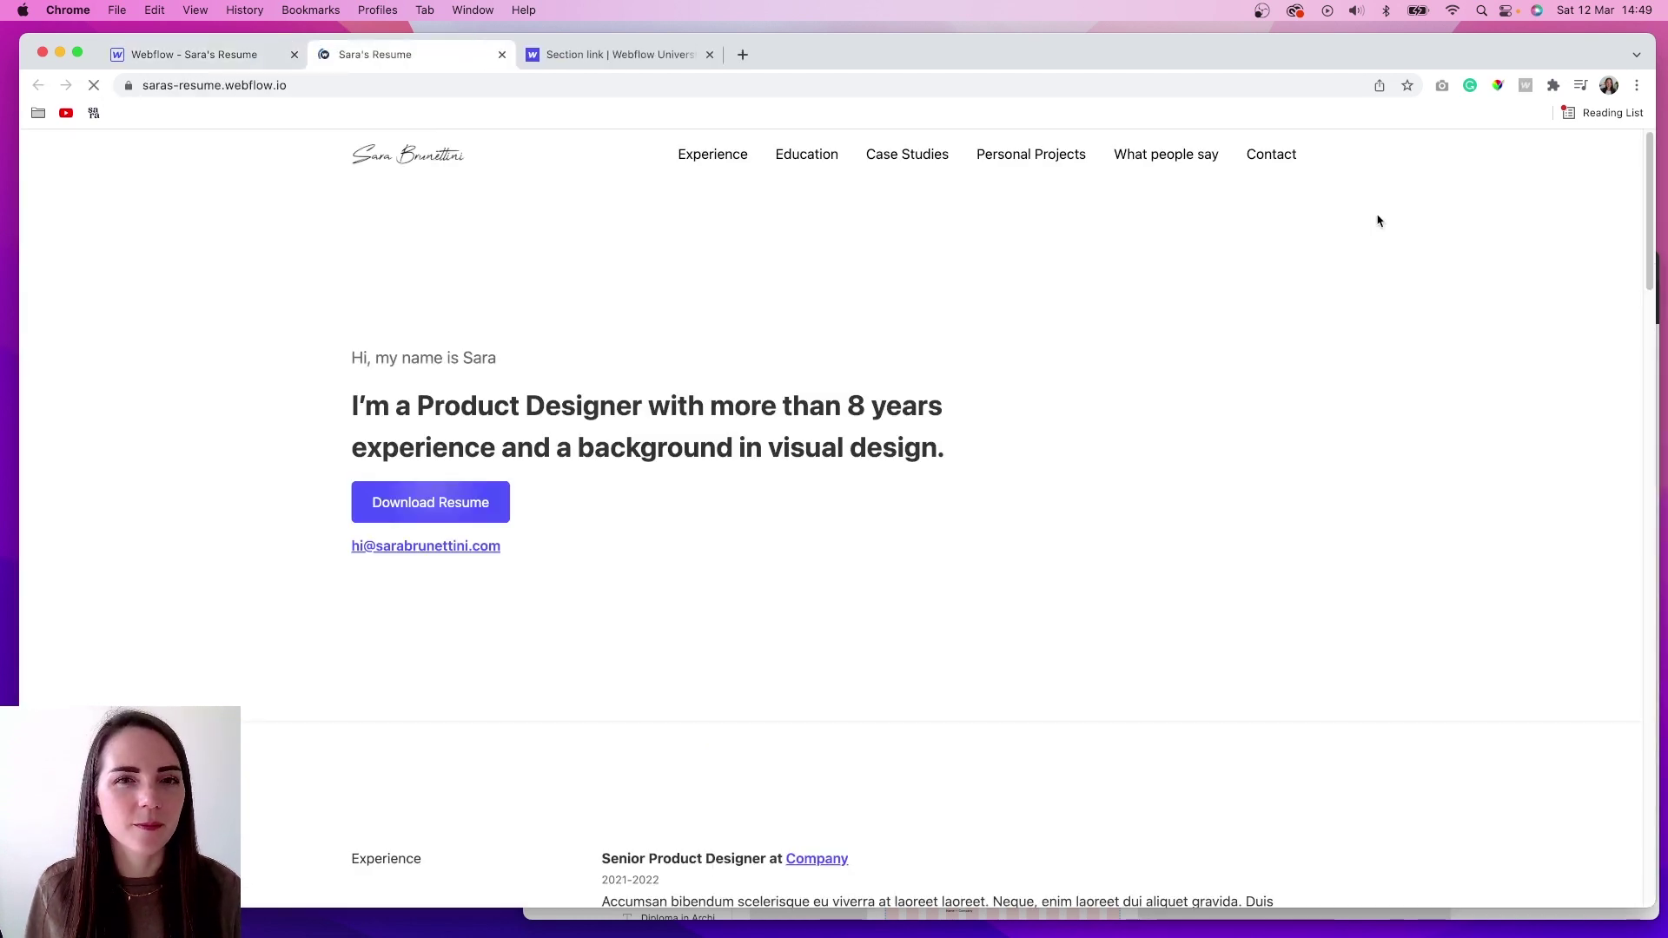
{"action": "left_click", "coordinate": [938, 156]}
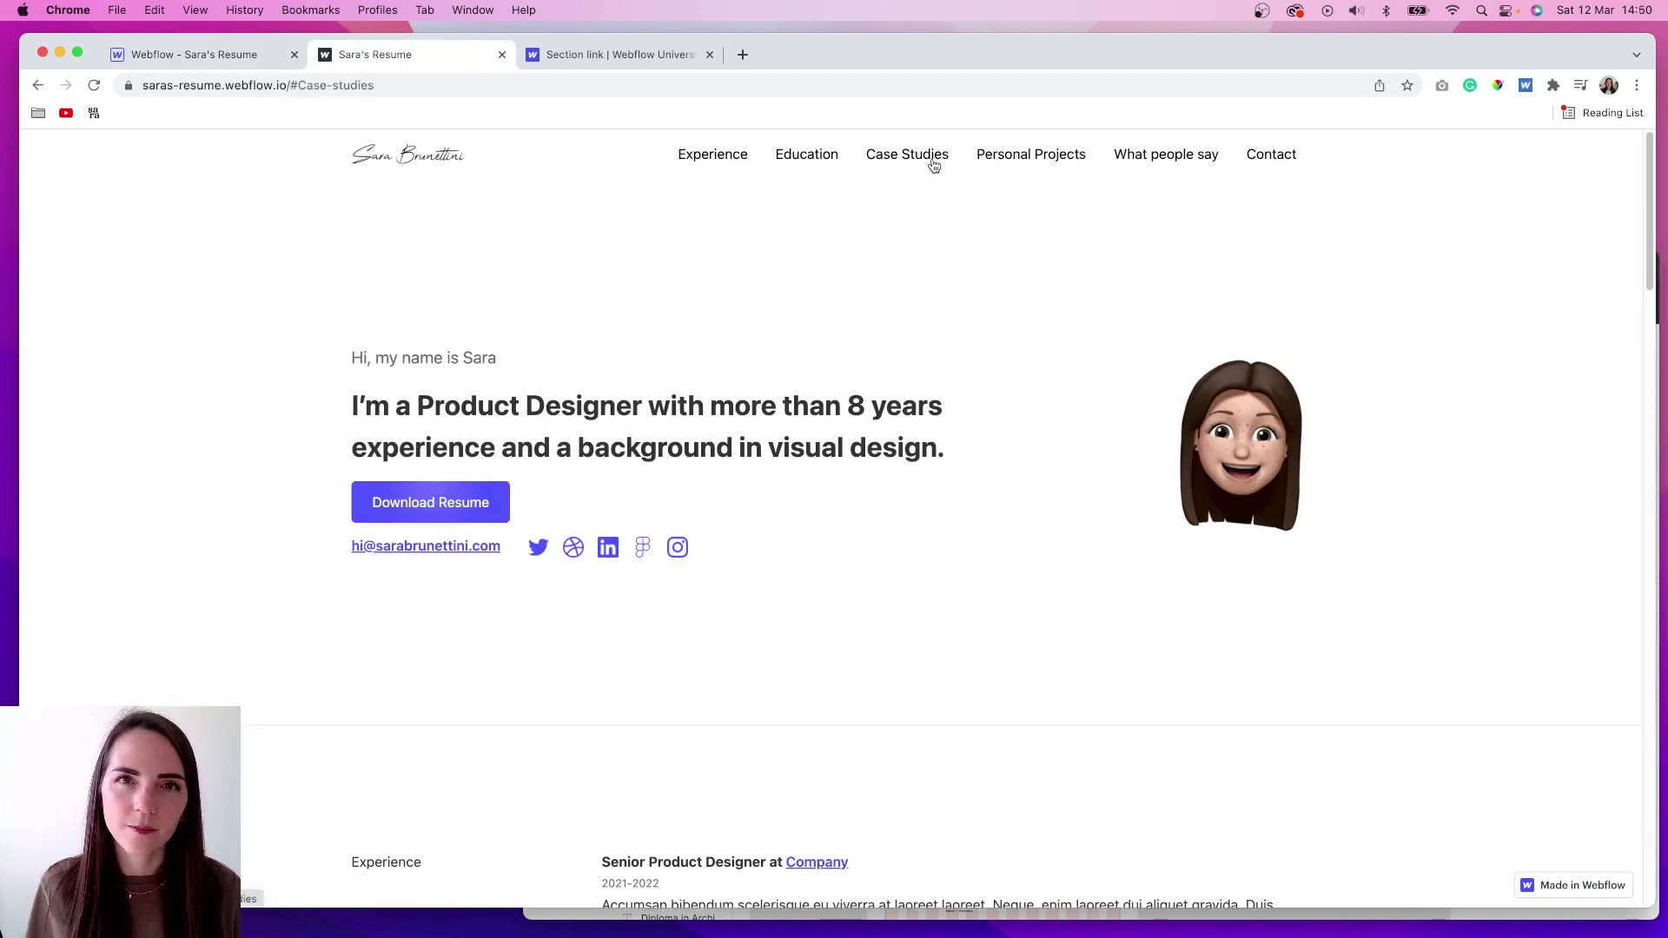